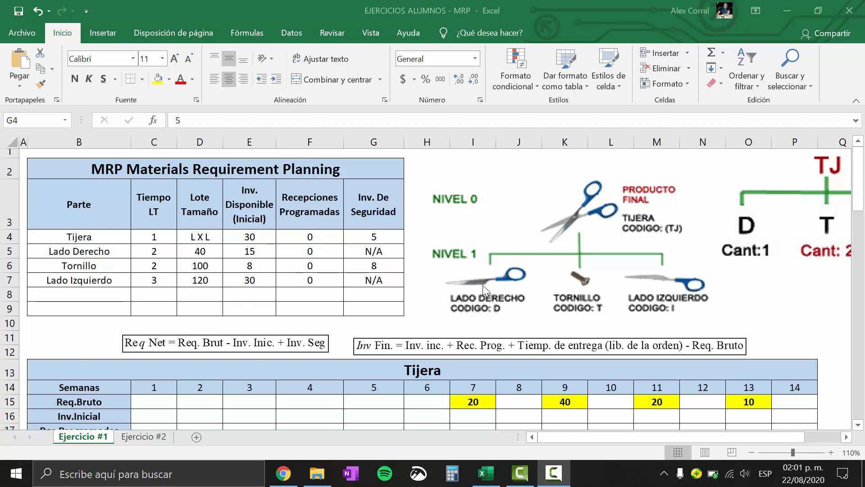
Examine the scissors' product structure tree and the quantity required of each component
left_click(607, 434)
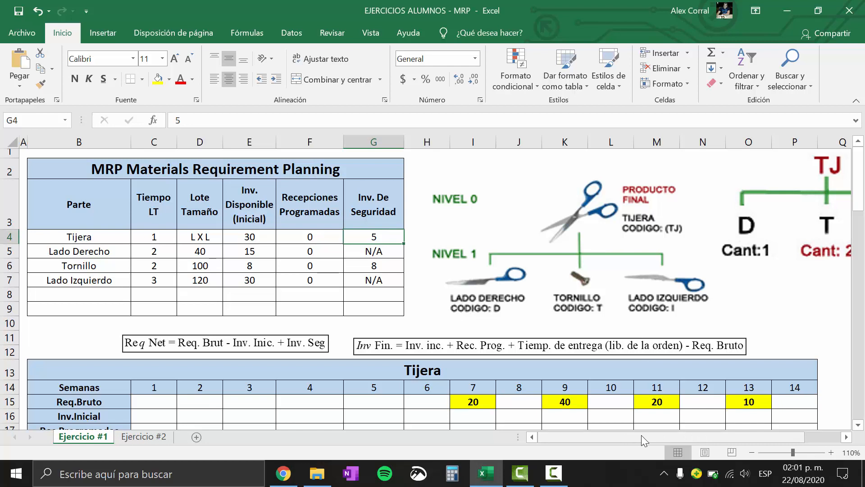
left_click(846, 437)
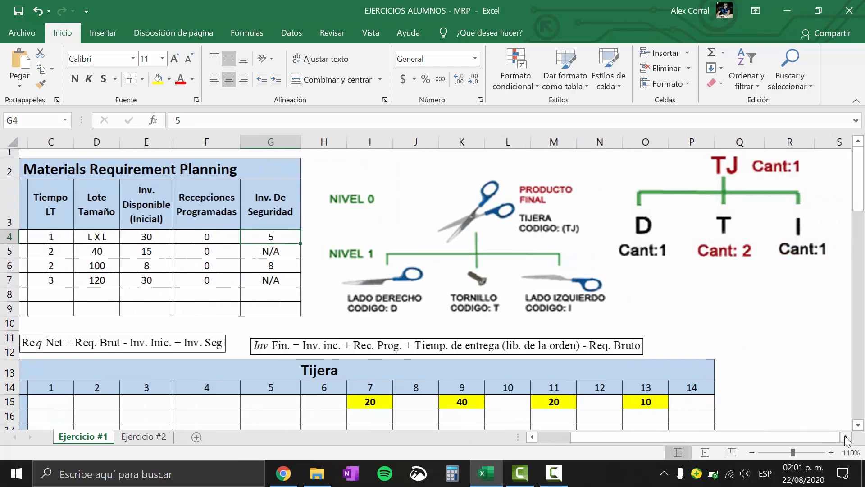
mouse_move(651, 188)
left_mouse_down()
mouse_move(637, 183)
mouse_move(639, 192)
left_mouse_up()
left_click(649, 299)
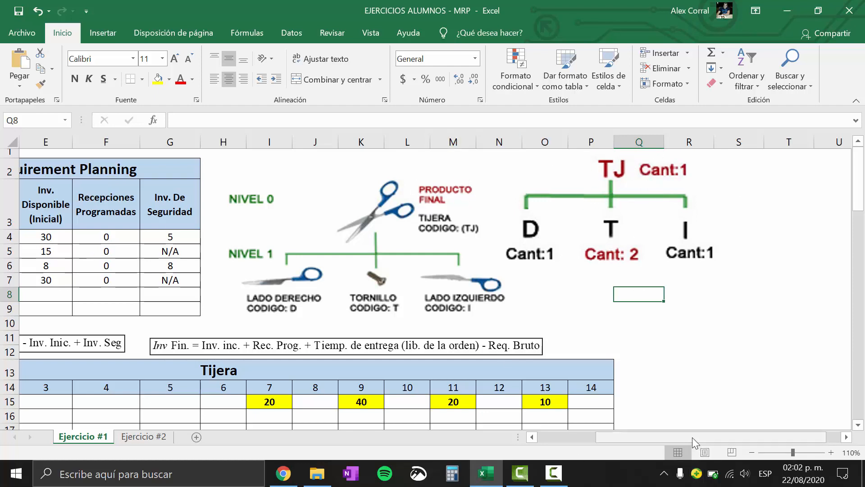
left_click(585, 436)
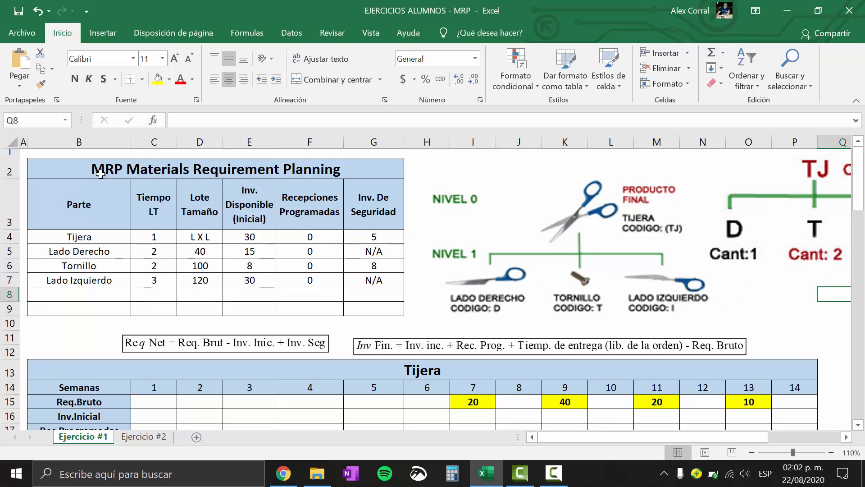
Review the MRP parts table, focusing on the Tijera row and the weekly periods of its planning grid
mouse_move(100, 174)
left_mouse_down()
mouse_move(193, 199)
mouse_move(296, 253)
mouse_move(302, 302)
left_mouse_up()
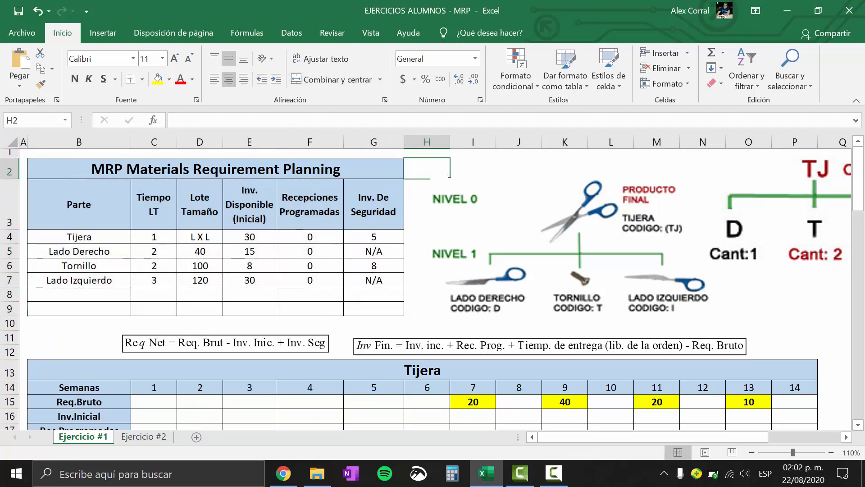
left_click(91, 235)
left_click(9, 237)
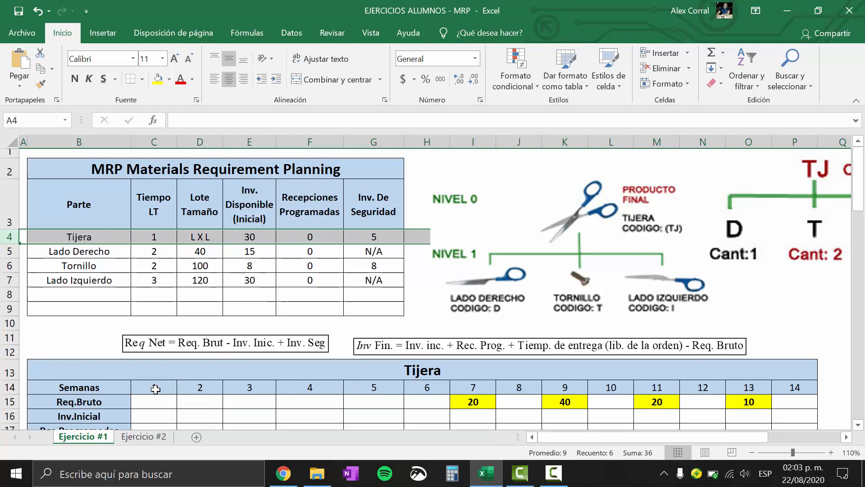
left_click_drag(154, 387, 803, 390)
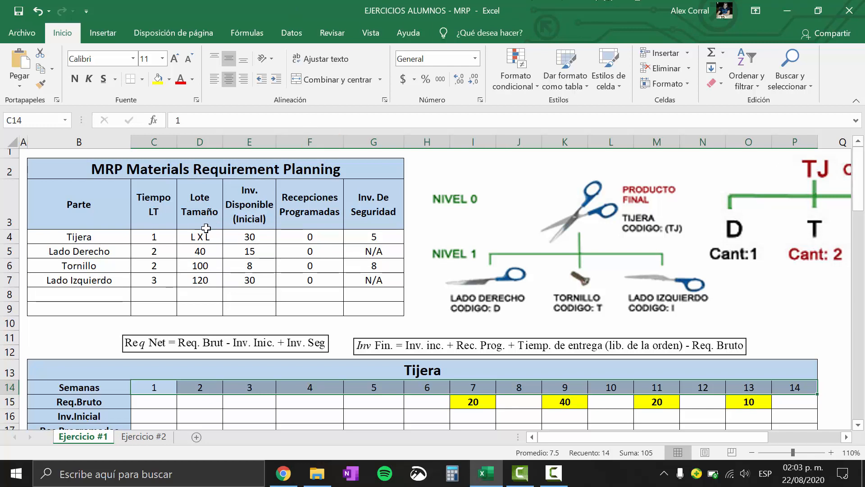
Examine the Lote Tamaño rule for Tijera and compare the lot sizes of Lado Derecho, Tornillo and Lado Izquierdo
left_click_drag(195, 238, 196, 267)
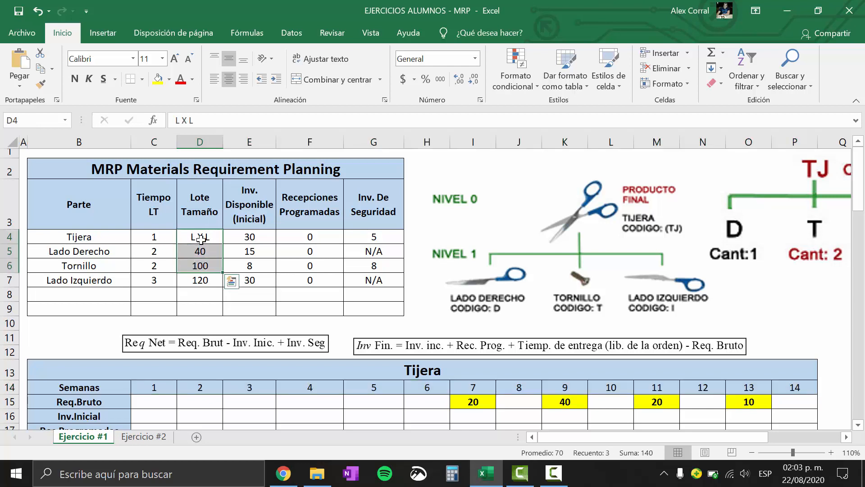
left_click(200, 279)
left_click(193, 239)
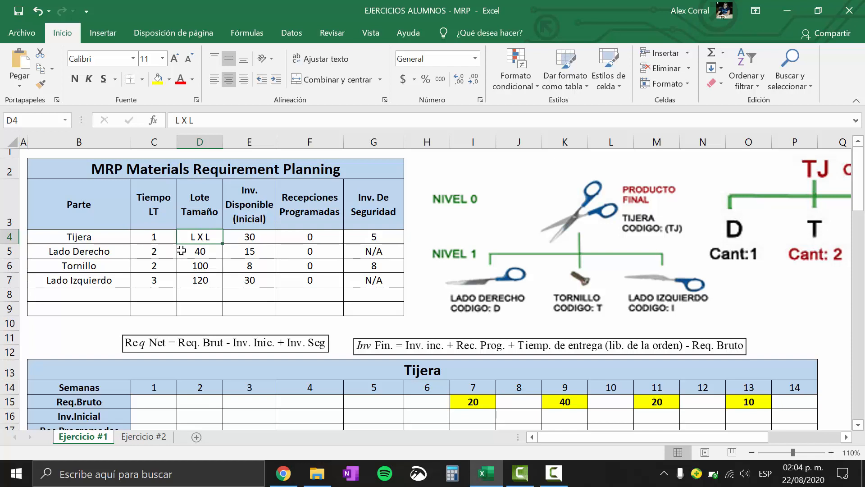
left_click_drag(183, 252, 186, 280)
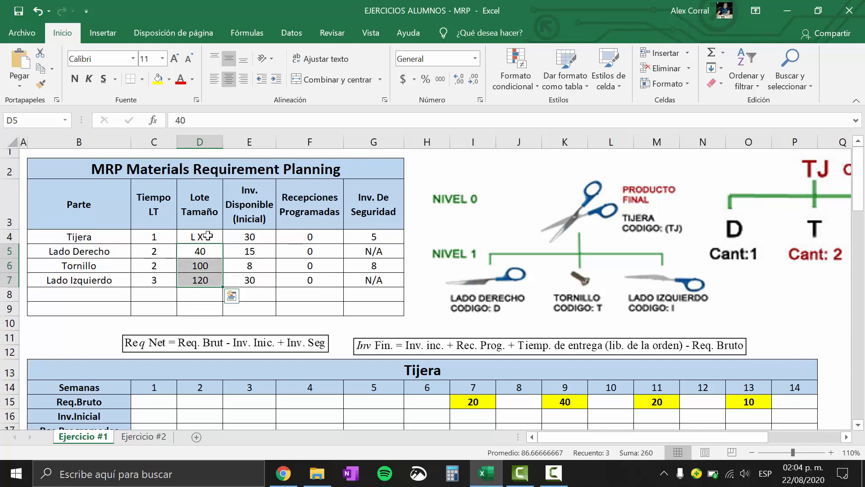
left_click(9, 251)
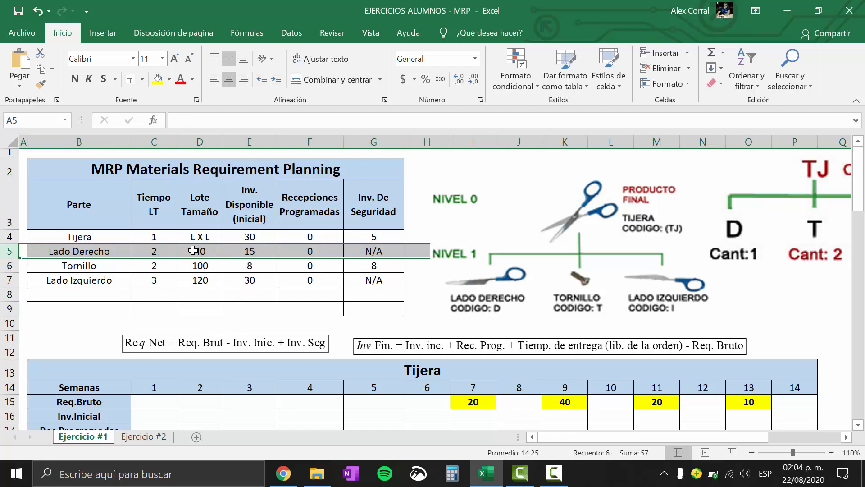
left_click(210, 279)
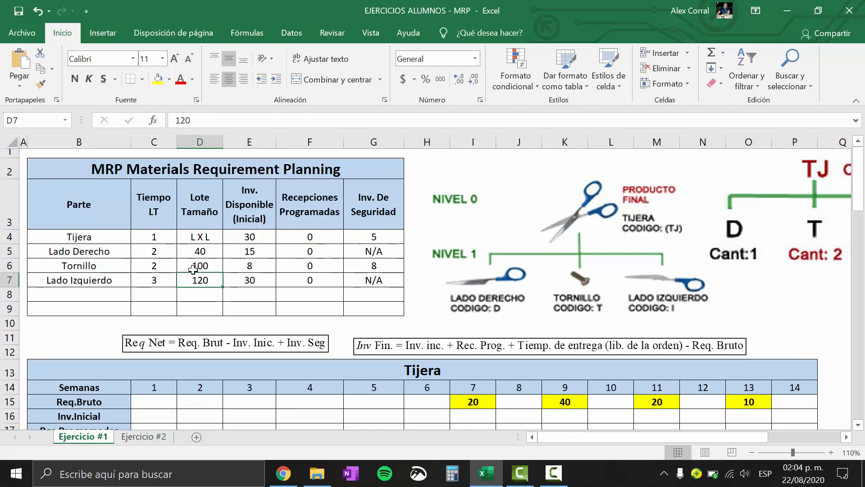
left_click(6, 251)
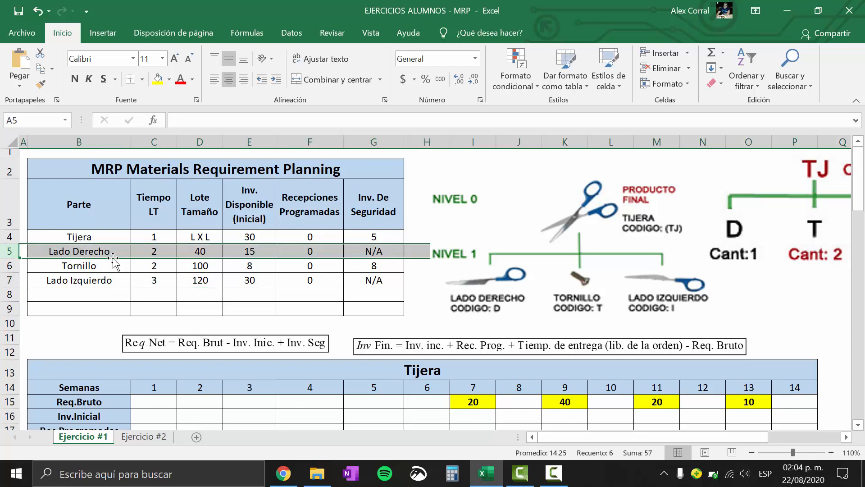
left_click(211, 249)
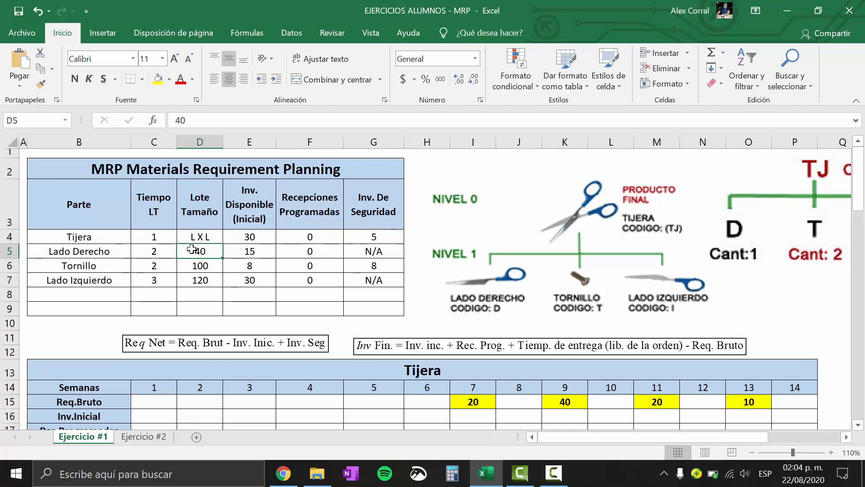
left_click(10, 266)
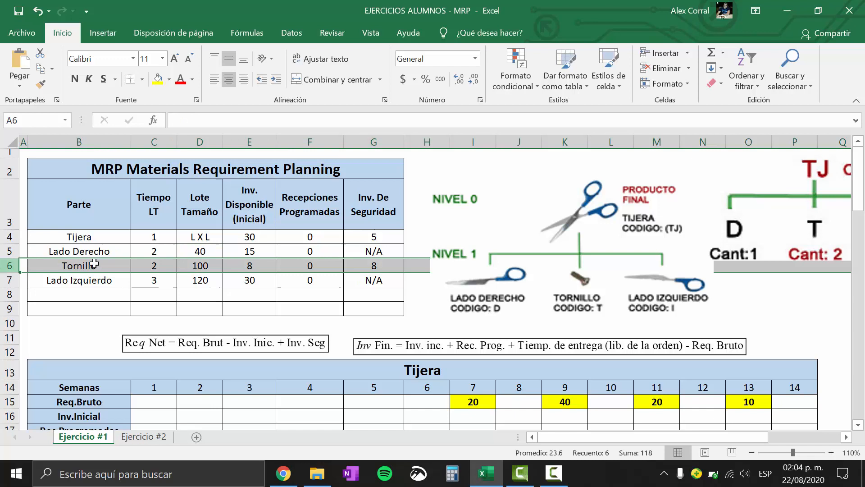
left_click(210, 264)
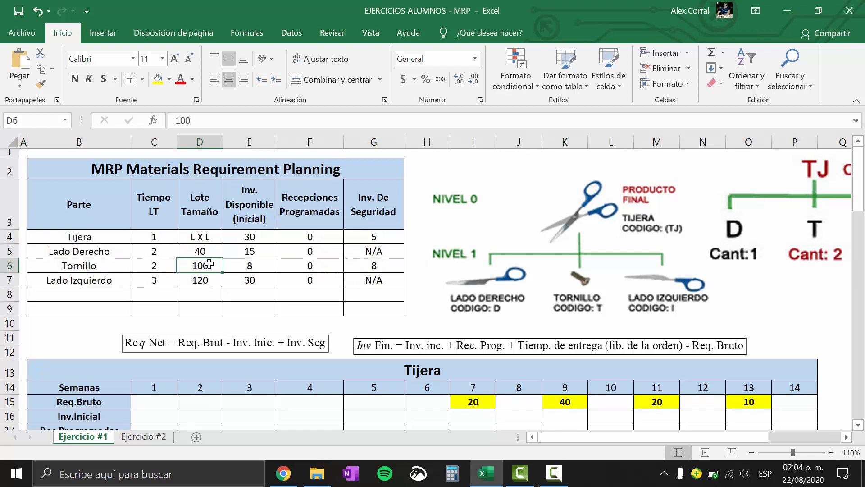
left_click(9, 280)
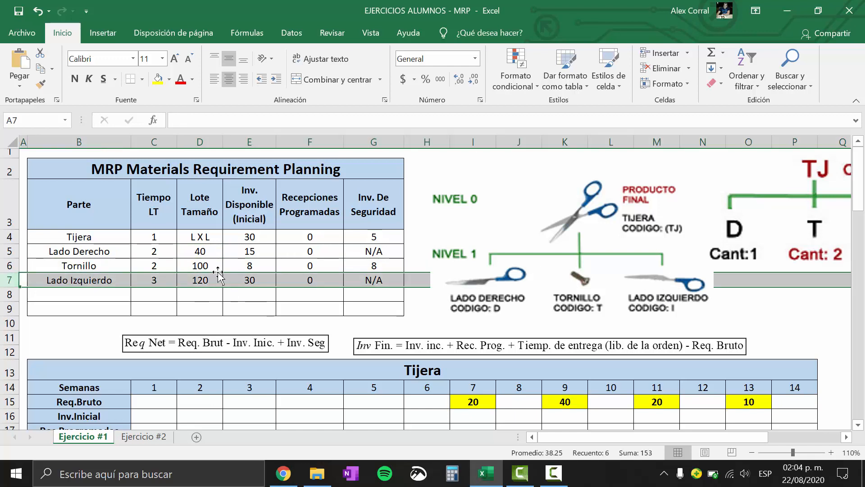
left_click(198, 277)
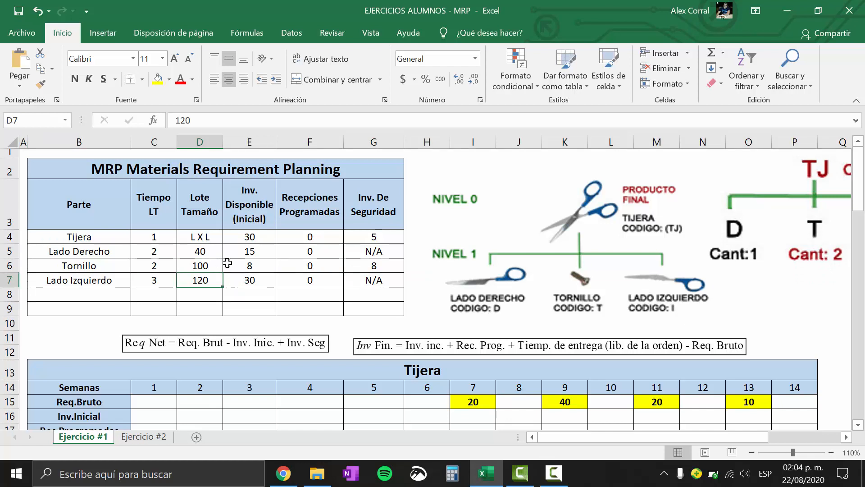
left_click_drag(208, 251, 215, 278)
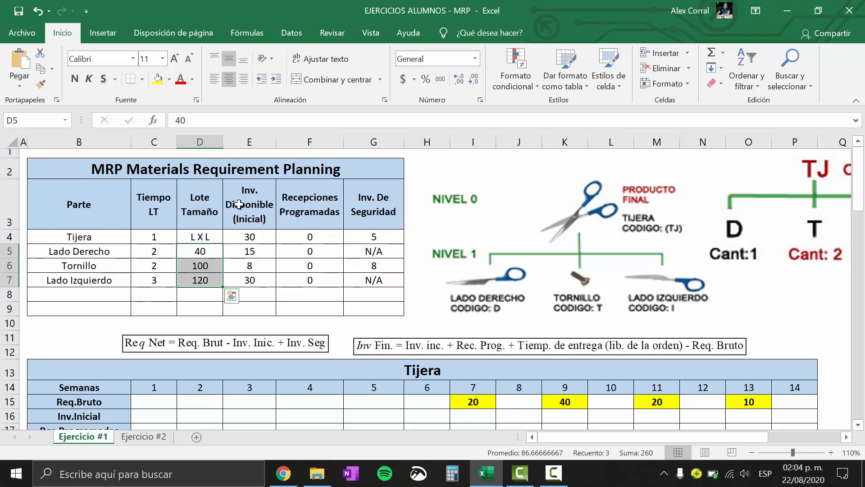
Check Tijera's initial available inventory and the Recepciones Programadas of all four parts
left_click(249, 239)
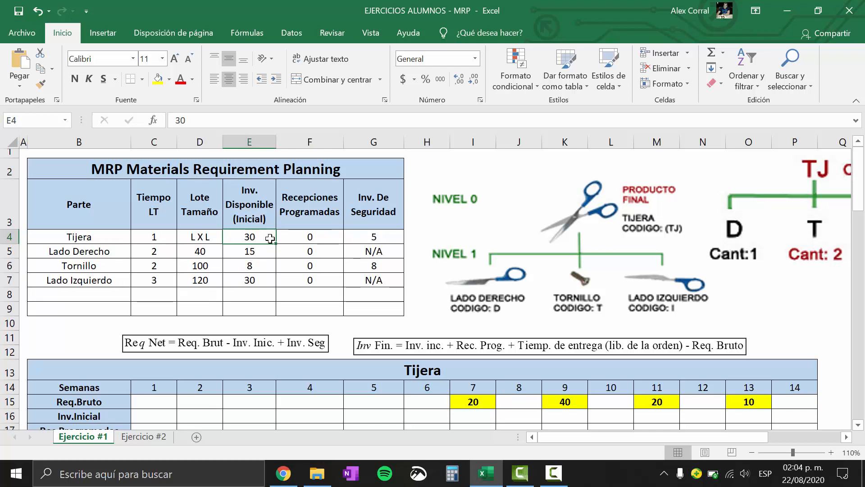
left_click(332, 206)
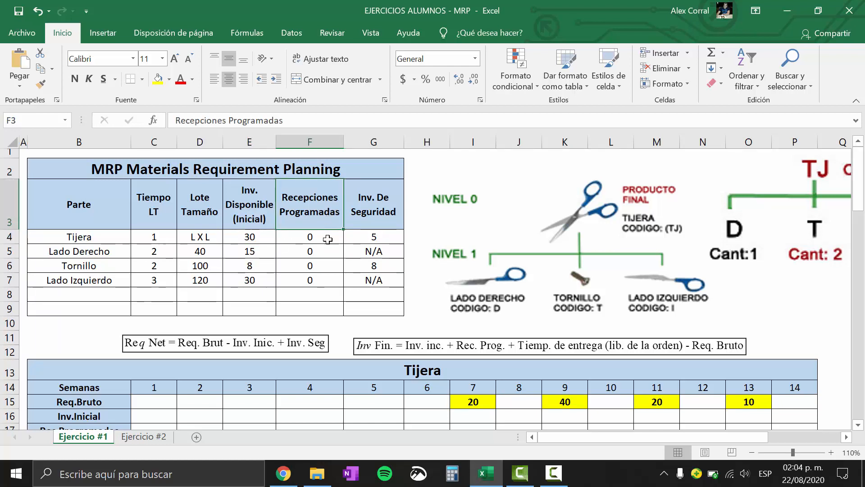
left_click(329, 280, "shift")
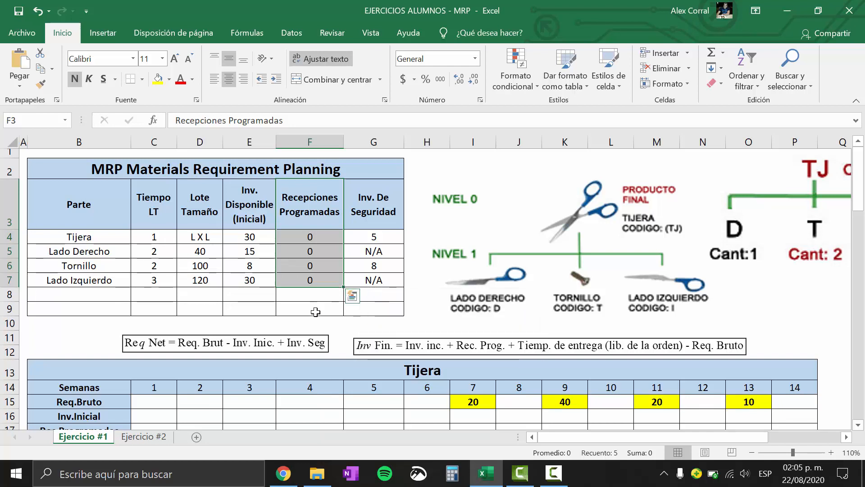
left_click_drag(316, 238, 316, 283)
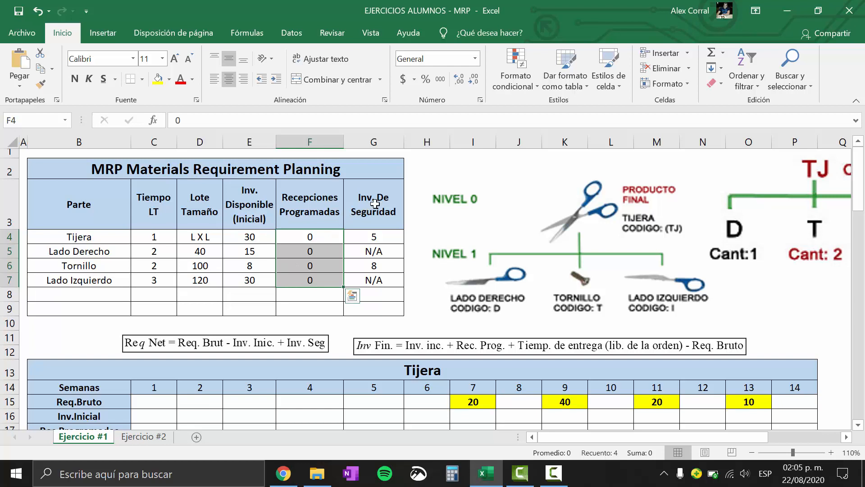
Examine which parts carry an Inv. De Seguridad, and review the full MRP parts table
left_click_drag(372, 206, 374, 274)
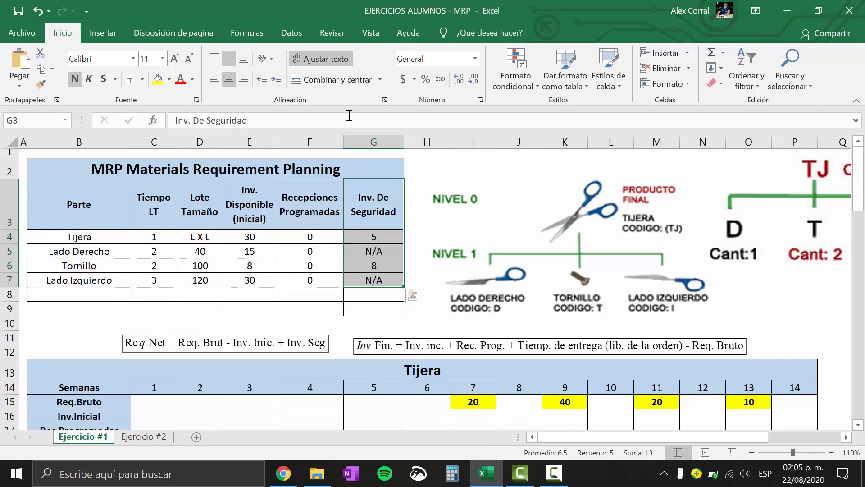
left_click_drag(372, 239, 373, 306)
left_click(373, 307)
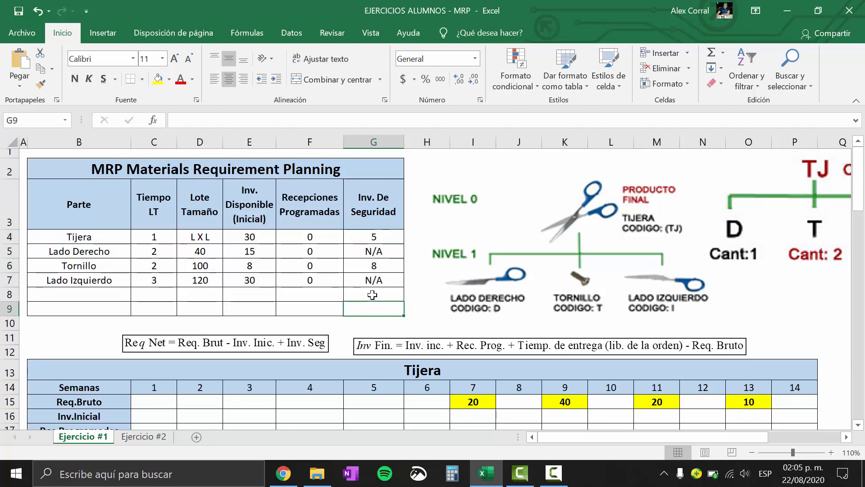
left_click(9, 237)
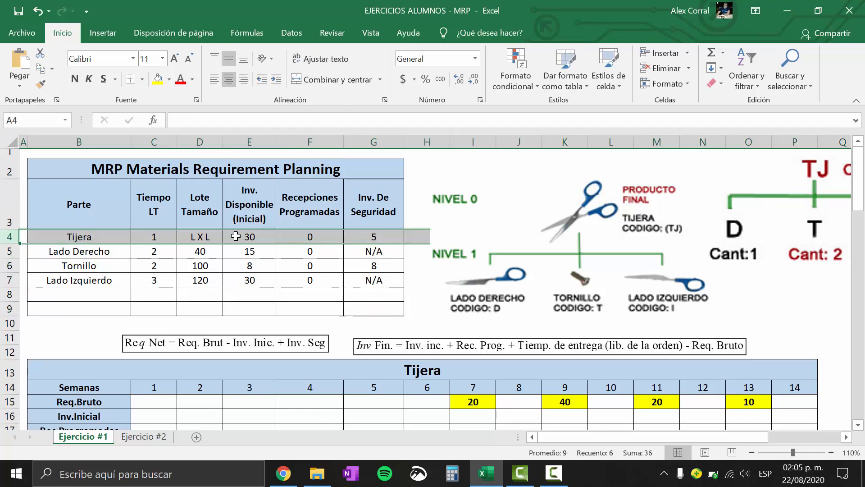
left_click(9, 265)
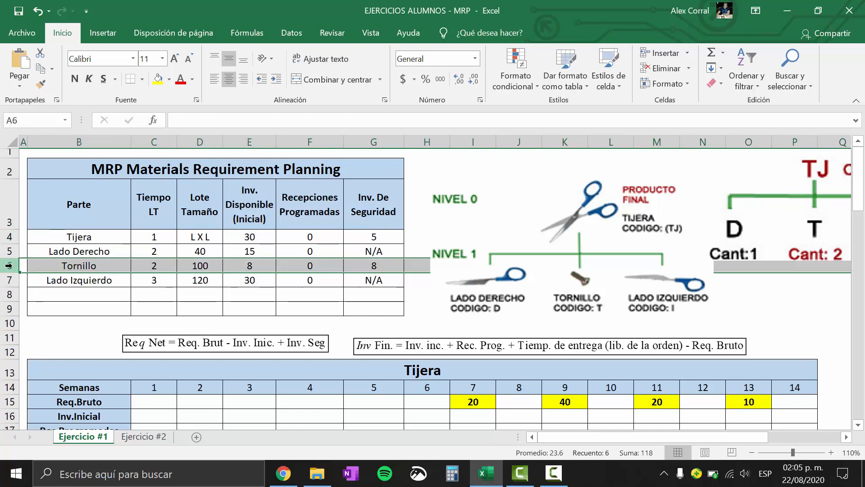
left_click(381, 251)
left_click(376, 280)
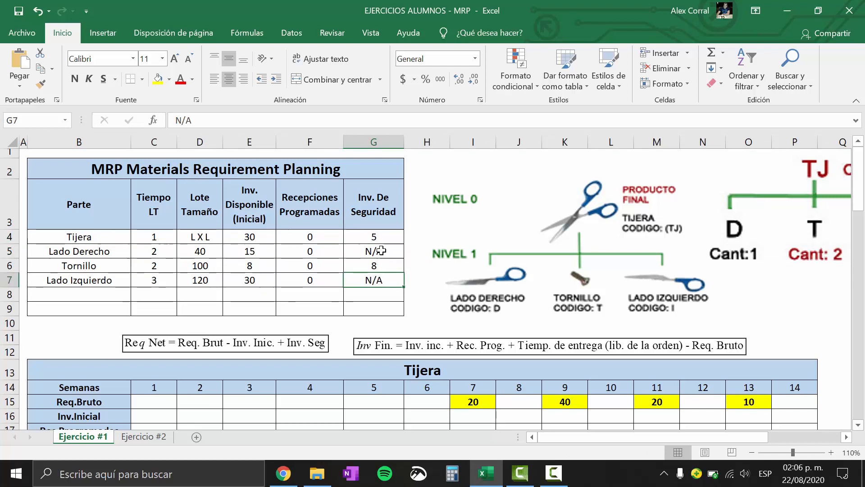
left_click_drag(381, 251, 381, 276)
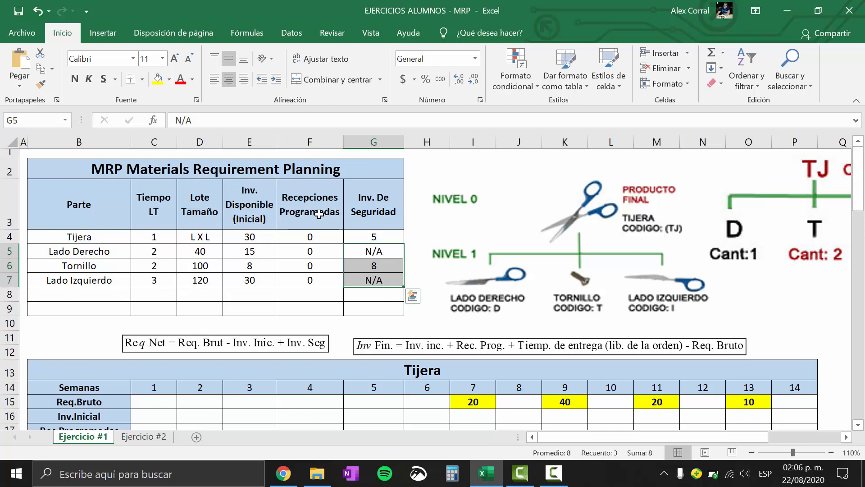
left_click_drag(73, 159, 332, 293)
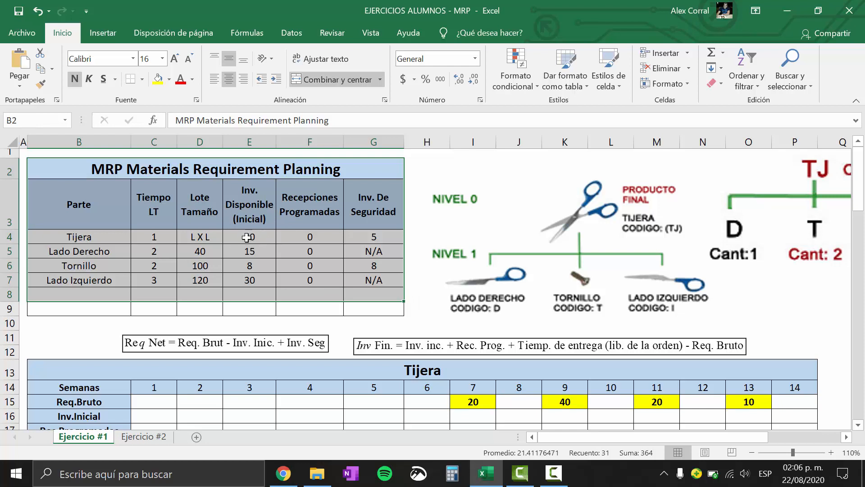
Review the Req.Bruto entries for weeks 7, 9, 11 and 13 in the Tijera planning grid
mouse_move(857, 195)
left_mouse_down()
mouse_move(858, 210)
mouse_move(863, 197)
left_mouse_up()
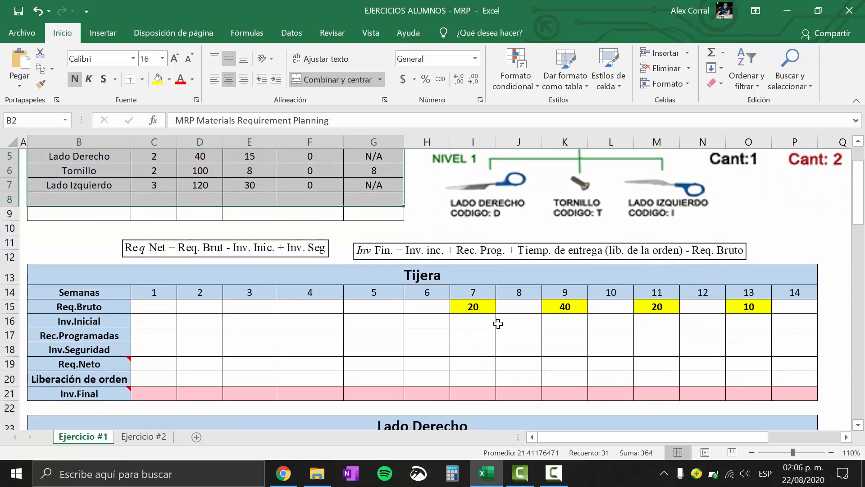
left_click(477, 350)
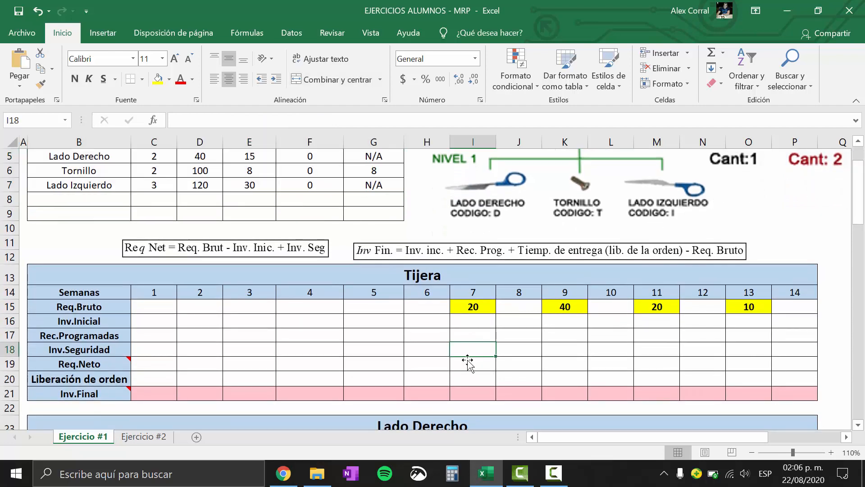
left_click_drag(475, 296, 474, 393)
left_click(476, 309)
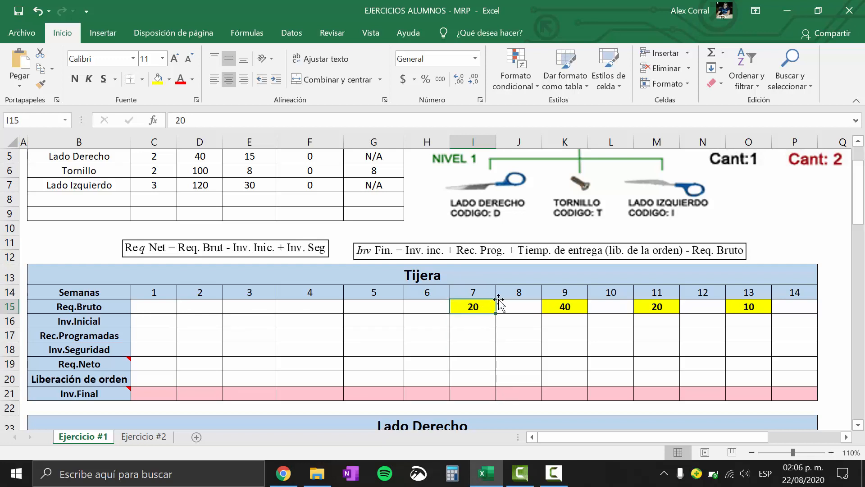
left_click(578, 143)
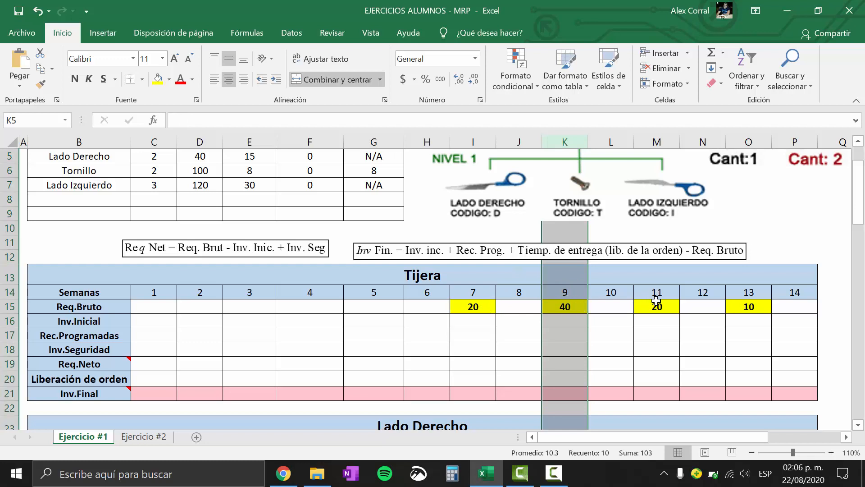
left_click_drag(656, 298, 656, 307)
left_click_drag(744, 297, 746, 308)
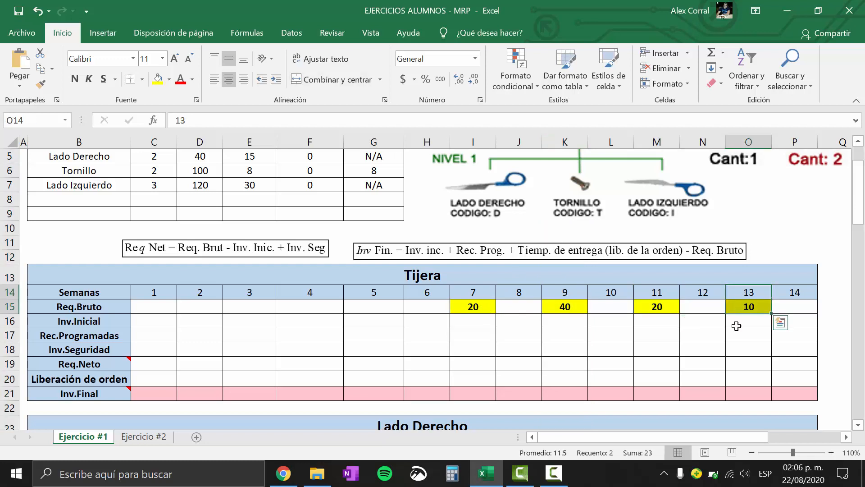
Examine the Req.Bruto row of the Tijera grid, comparing week 6 with the first requirement in week 7
left_click(736, 325)
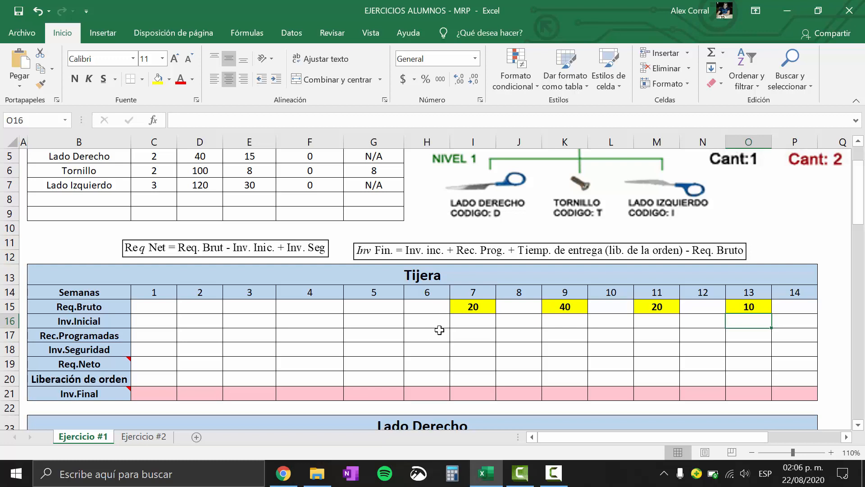
left_click(477, 305)
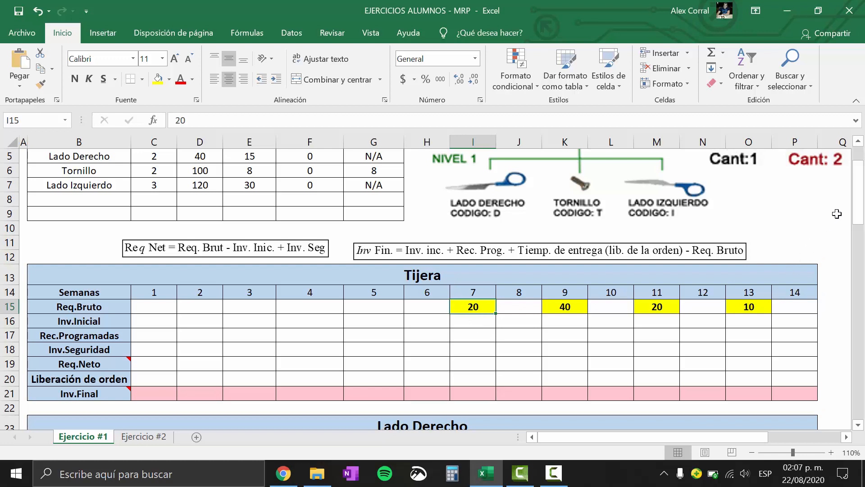
left_click_drag(857, 210, 857, 207)
left_click(9, 306)
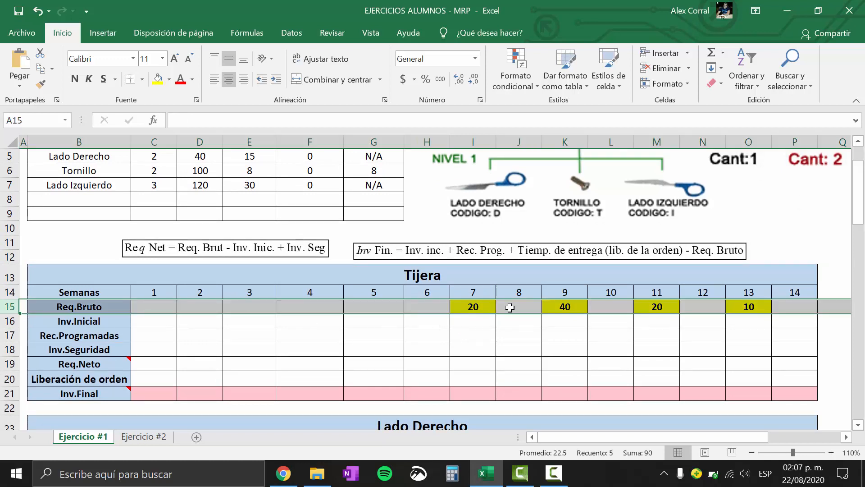
left_click(435, 305)
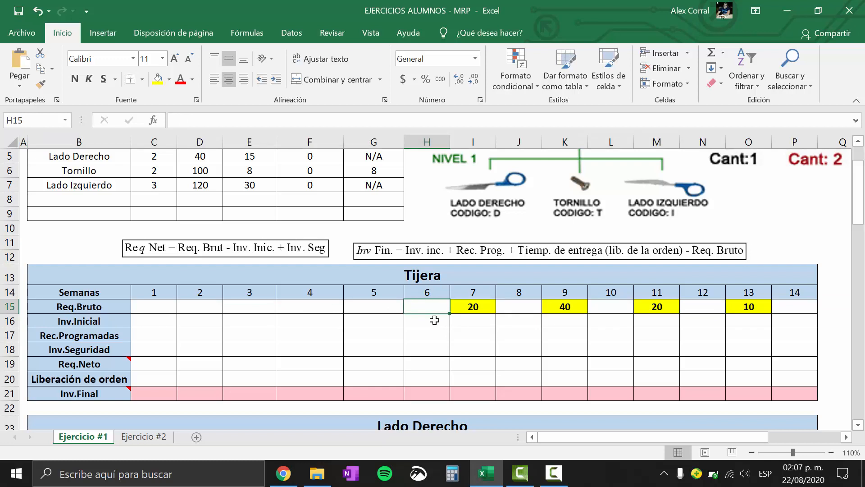
left_click(9, 306)
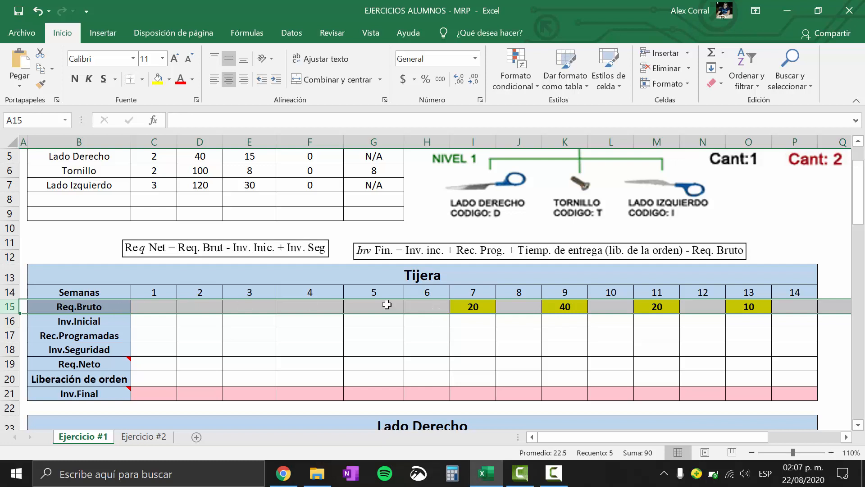
Link Tijera's week 6 Inv.Inicial to its initial available inventory in the parts table with the formula +E4
left_click(9, 324)
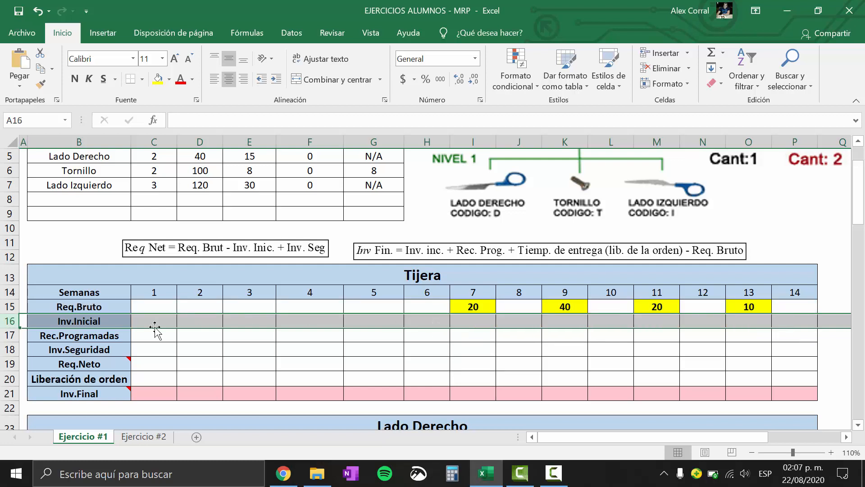
left_click(433, 321)
type("+")
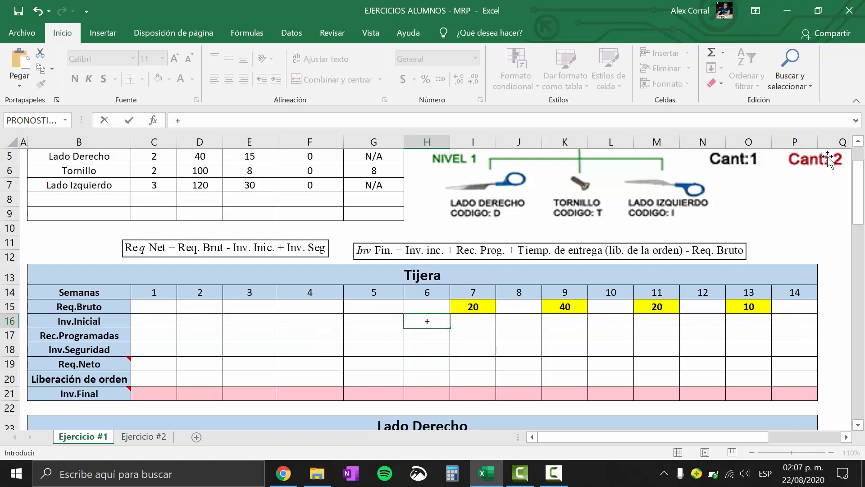
left_click_drag(863, 178, 862, 154)
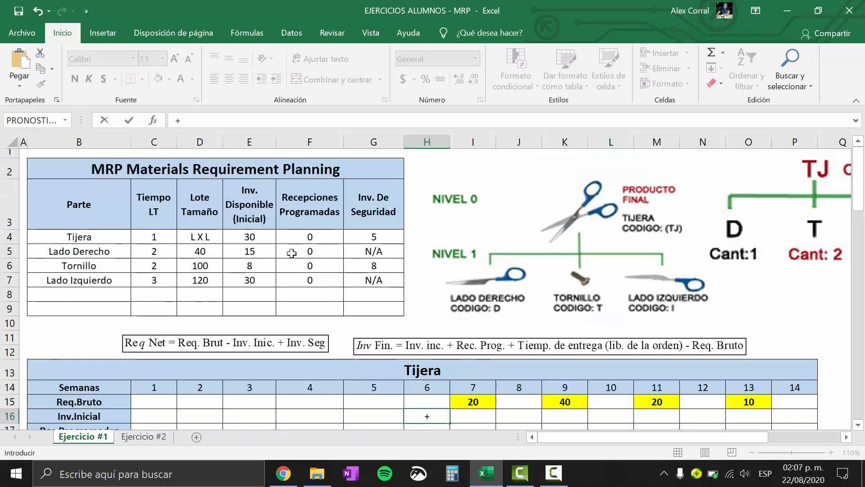
left_click(253, 236)
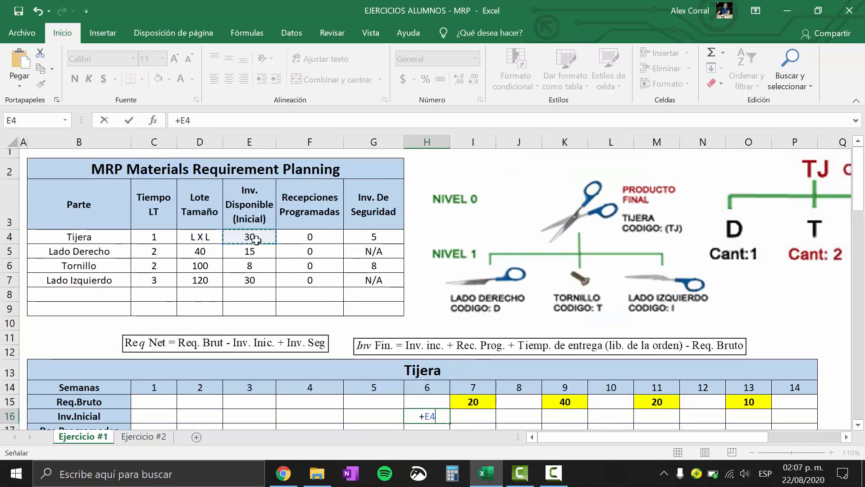
key("Return")
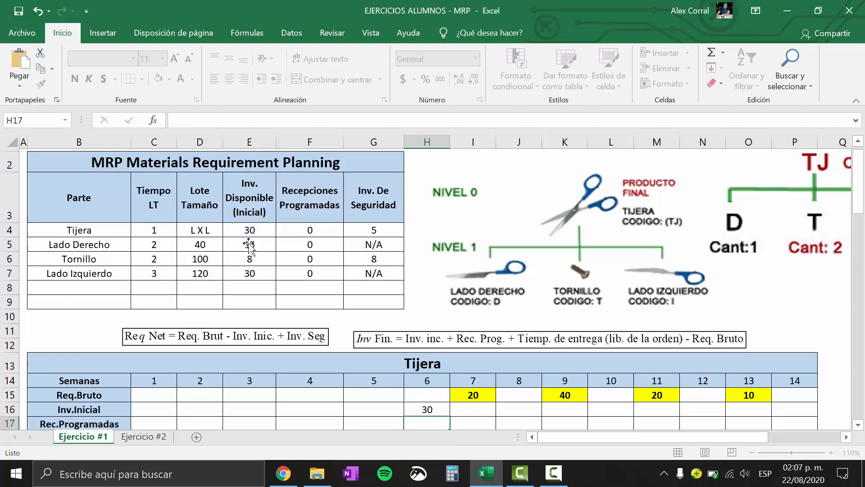
left_click(427, 406)
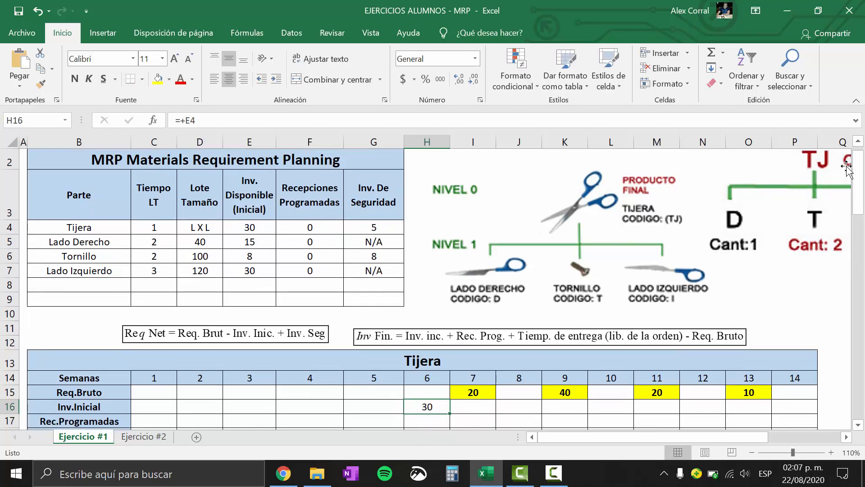
Set Tijera's week 6 Inv.Final equal to that week's Inv.Inicial with the formula +H16
left_click_drag(861, 180, 863, 202)
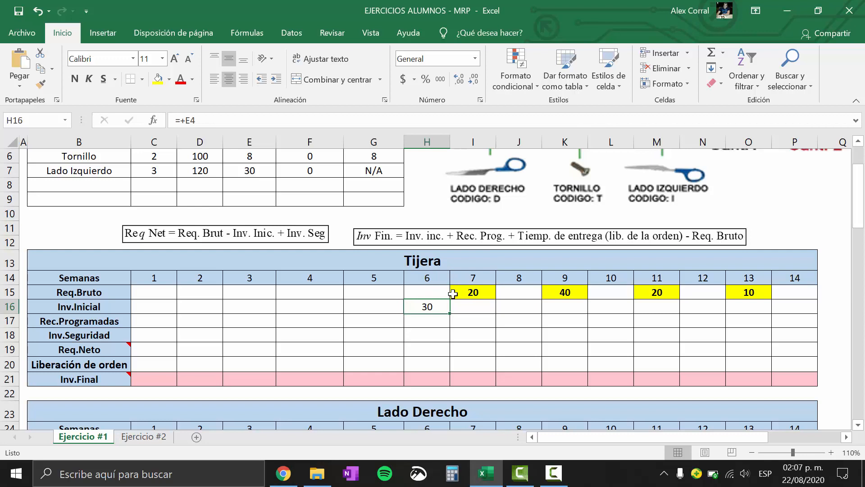
left_click(10, 308)
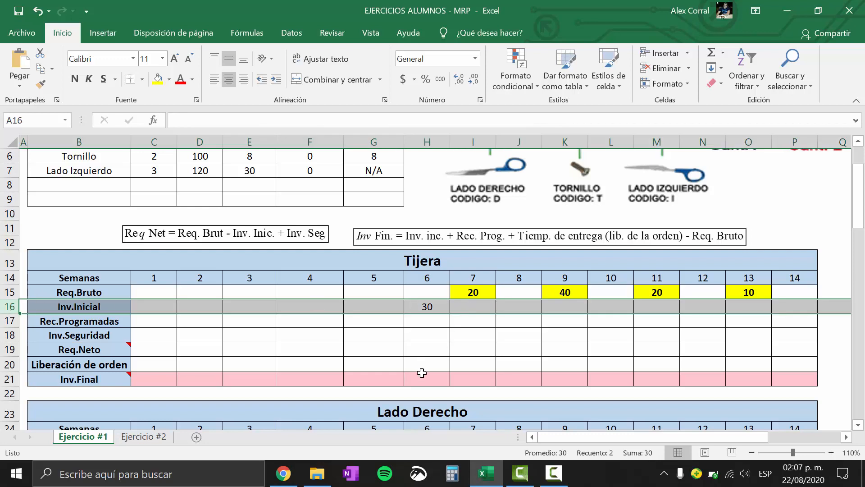
left_click(422, 373)
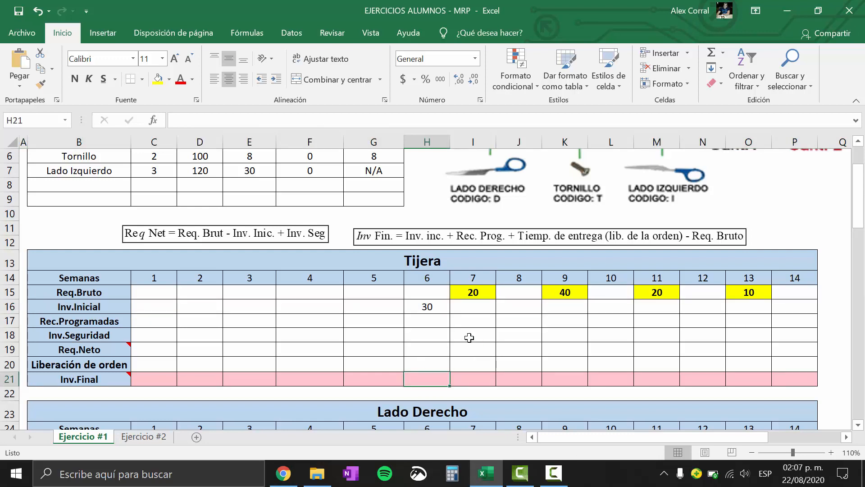
left_click(431, 311)
left_click(433, 373)
type("+")
left_click(434, 306)
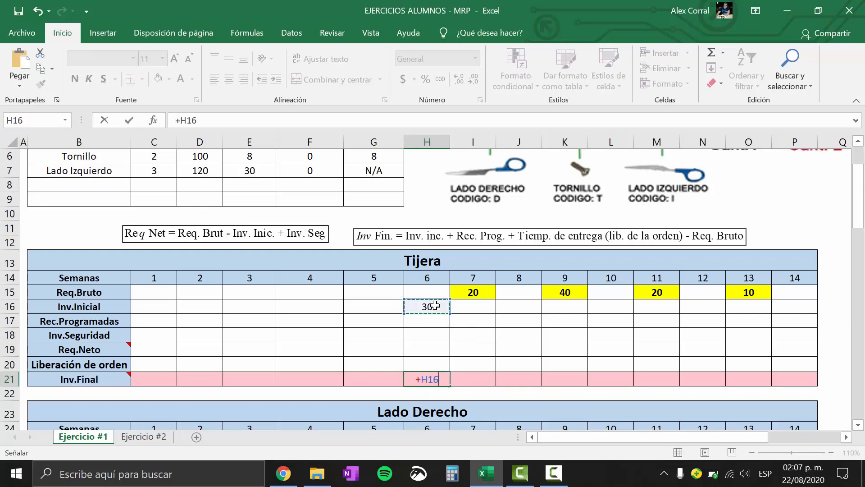
key("Return")
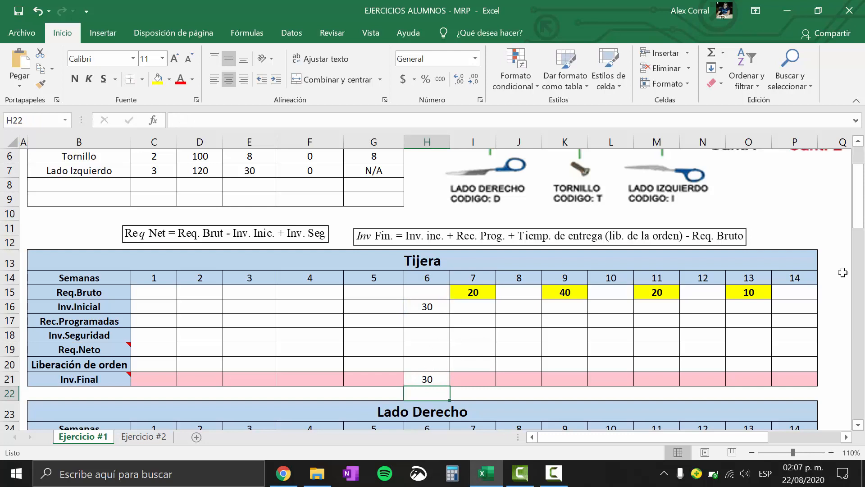
Check Tijera's initial available inventory in the parts table and view the planning grid at 100% zoom
scroll(858, 194, "up", 1)
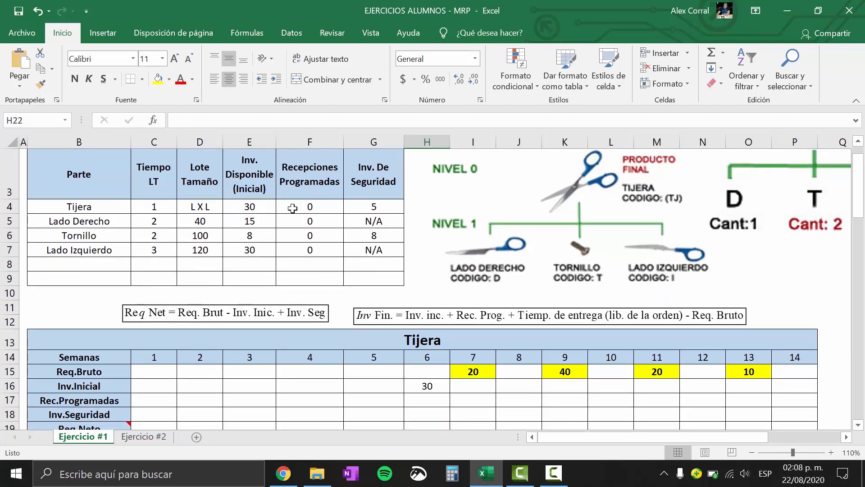
left_click(253, 209)
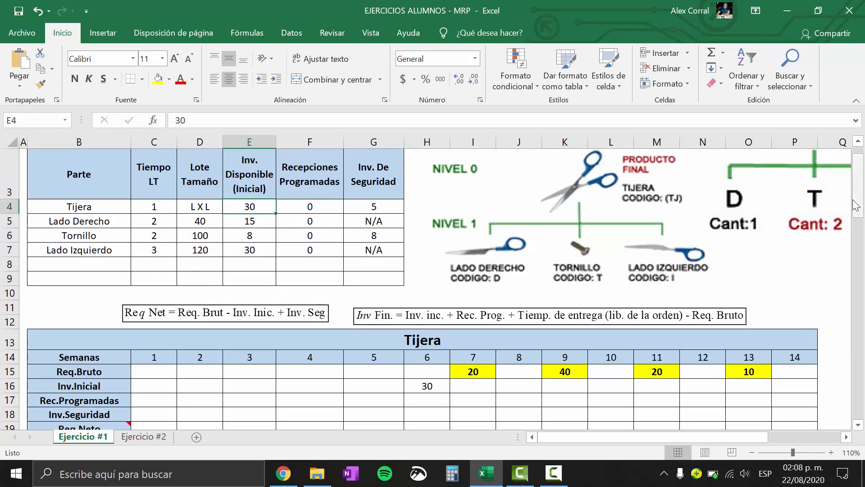
left_click_drag(856, 205, 856, 208)
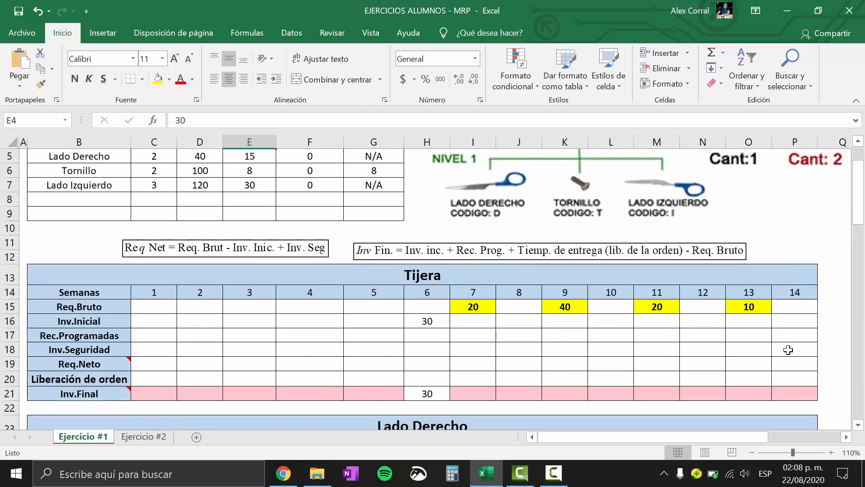
left_click(752, 452)
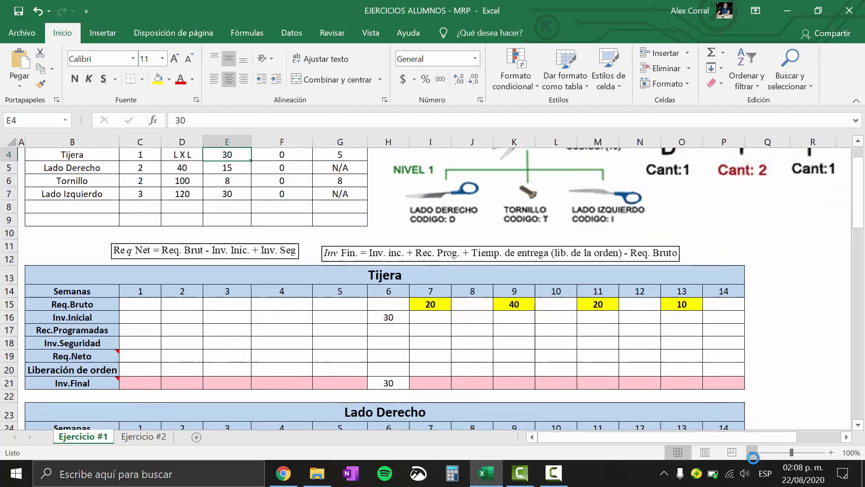
left_click(858, 142)
left_click(859, 425)
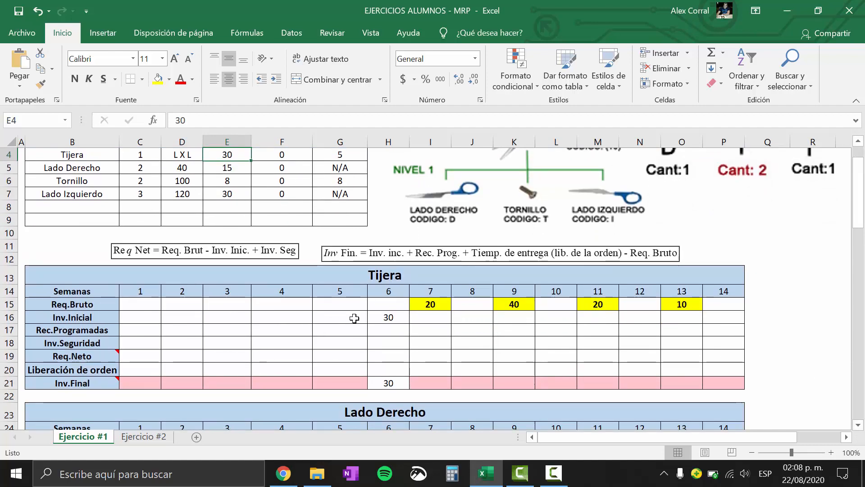
Link Tijera's week 7 Inv.Inicial to the week 6 Inv.Final with the formula +H21
left_click(390, 383)
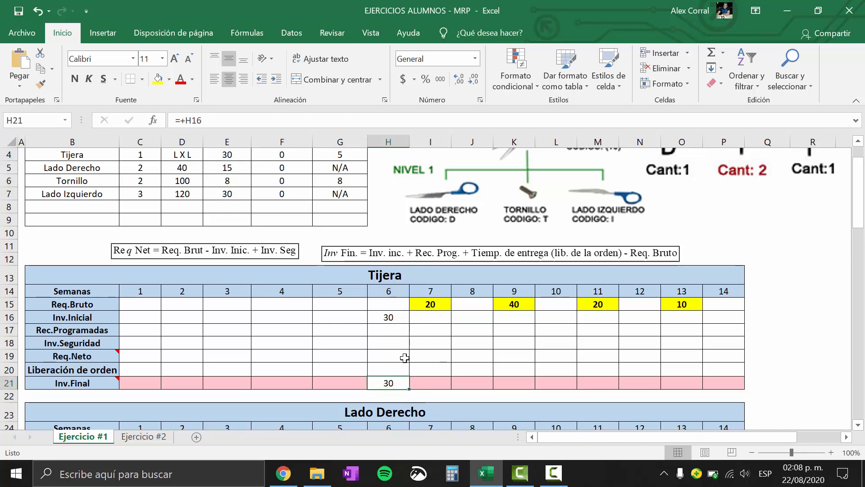
left_click(428, 322)
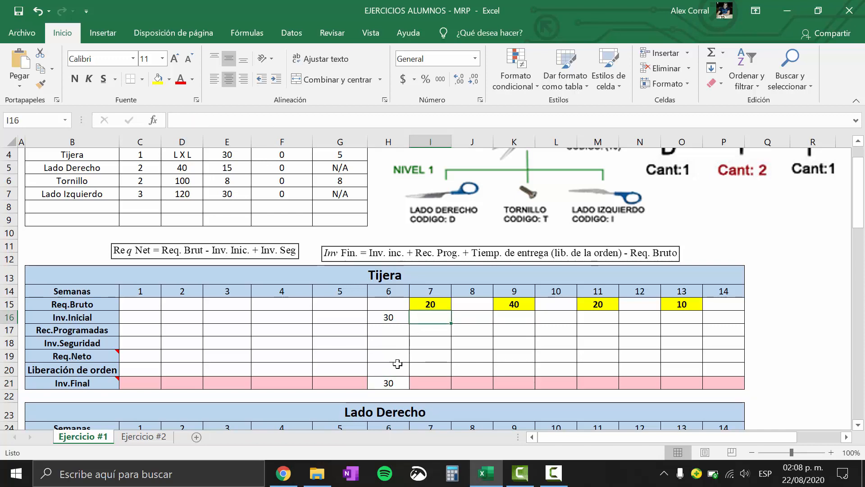
left_click(382, 381)
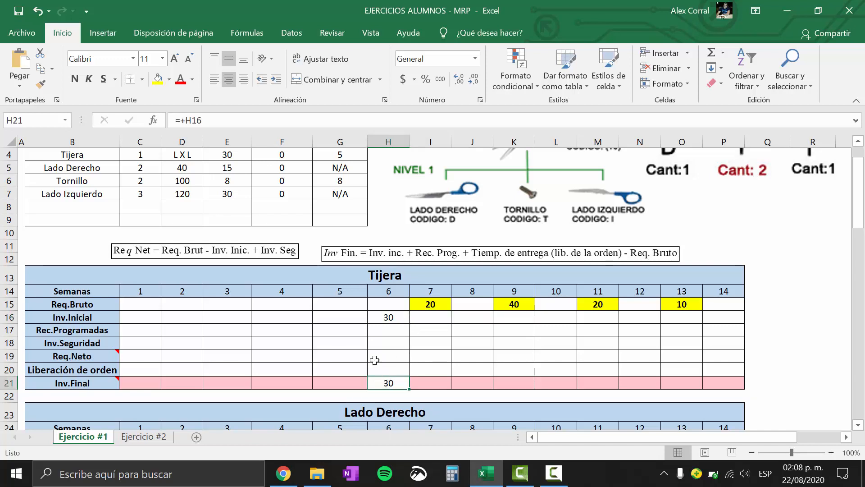
left_click(424, 317)
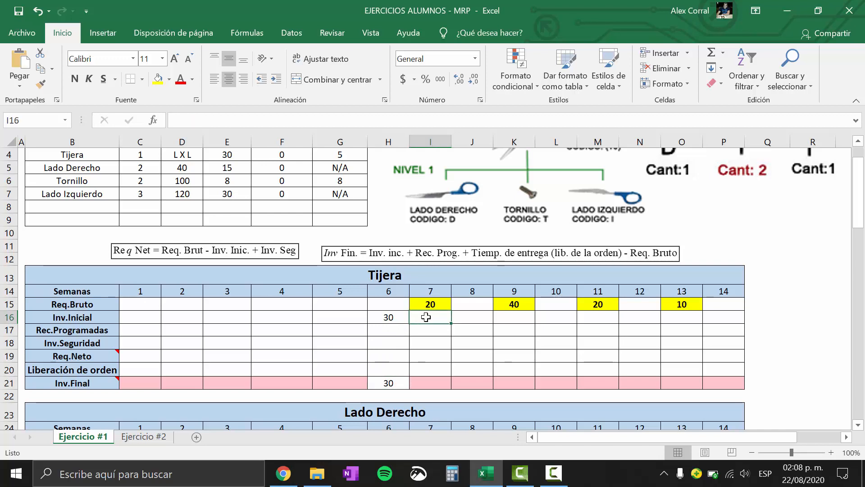
type("+")
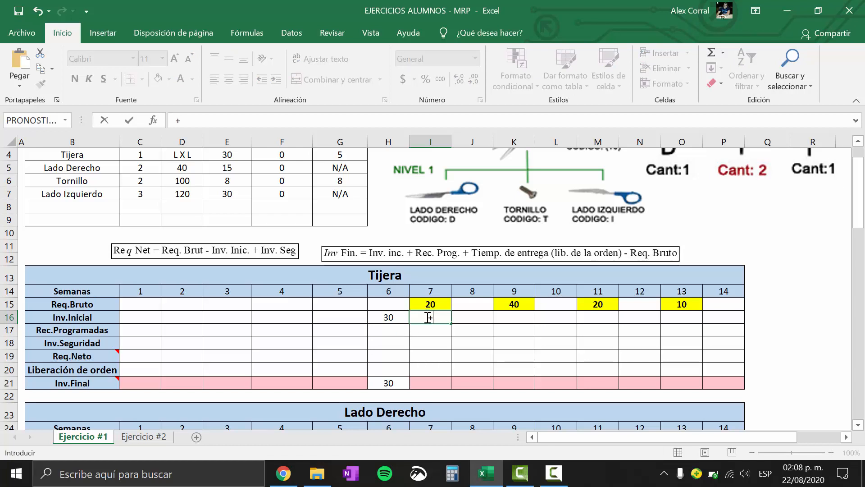
left_click(392, 383)
key("Return")
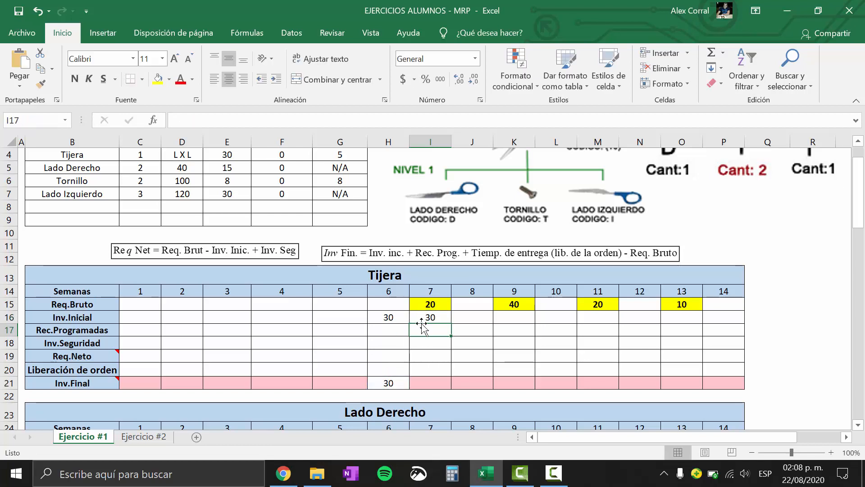
Verify the week 7 Inv.Inicial link and copy its formula across weeks 8 to 14 of the Tijera grid
left_click(433, 316)
left_click(388, 382)
left_click(435, 316)
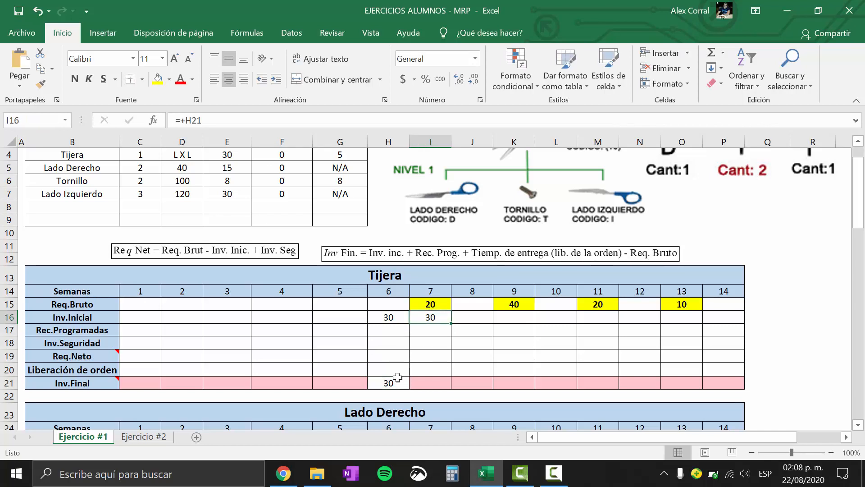
left_click(394, 382)
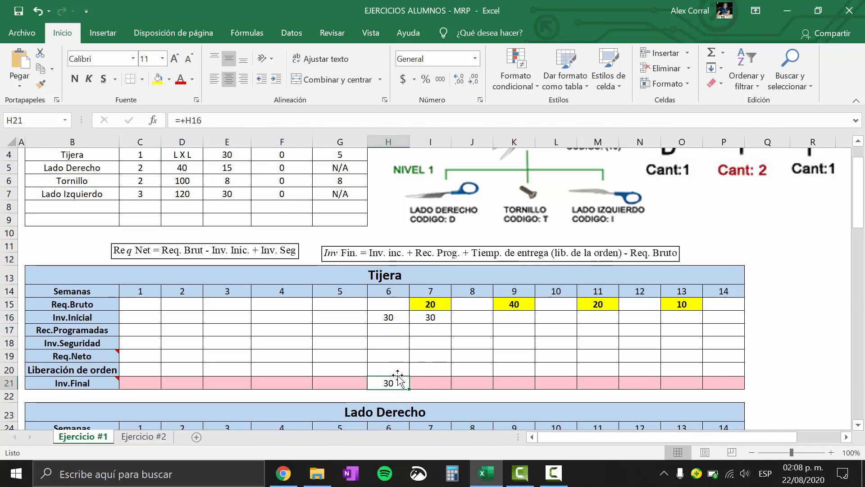
left_click(434, 316)
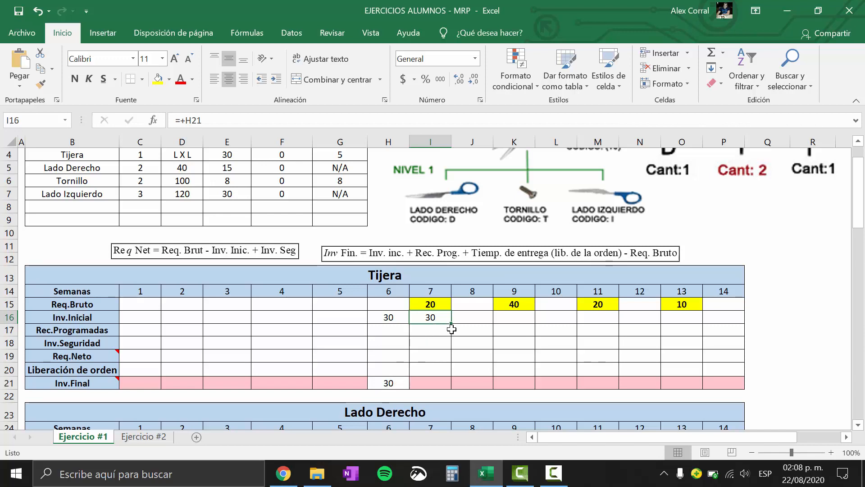
left_click_drag(454, 322, 731, 321)
Inspect the copied Inv.Inicial formulas for weeks 8 and 9 to check that each references the previous week's Inv.Final
left_click(402, 383)
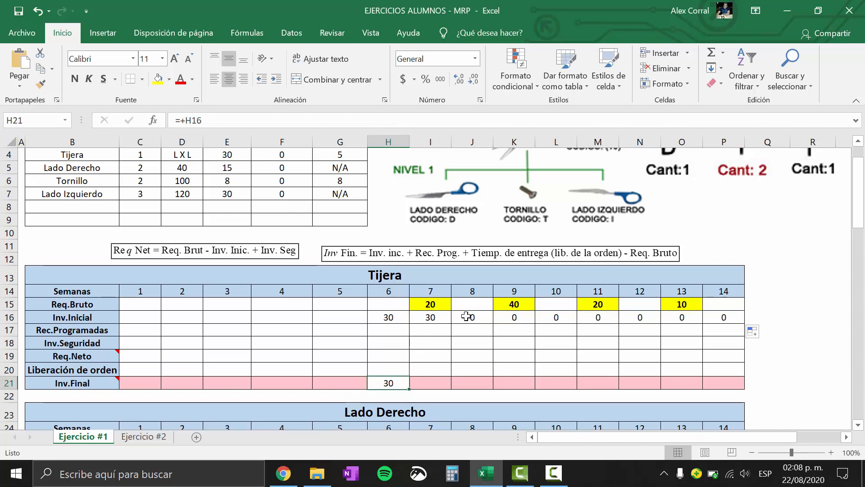
left_click(480, 318)
type("=+")
left_click(430, 383)
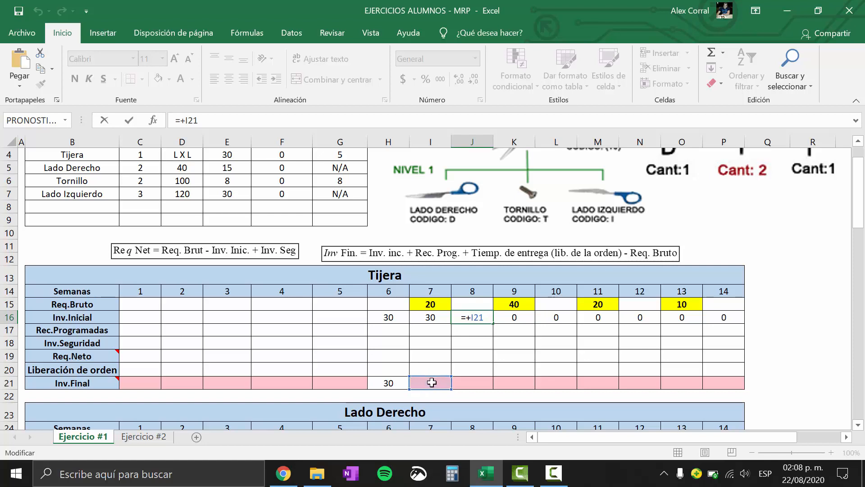
left_click(522, 318)
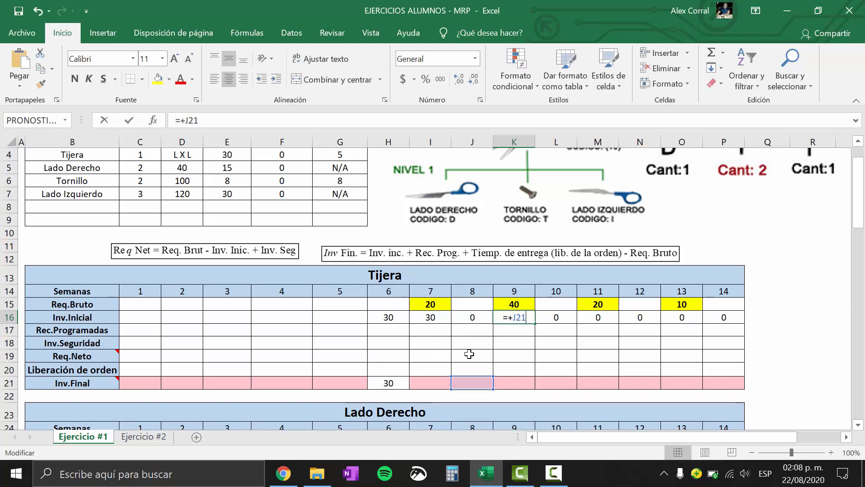
type("=+")
left_click(466, 383)
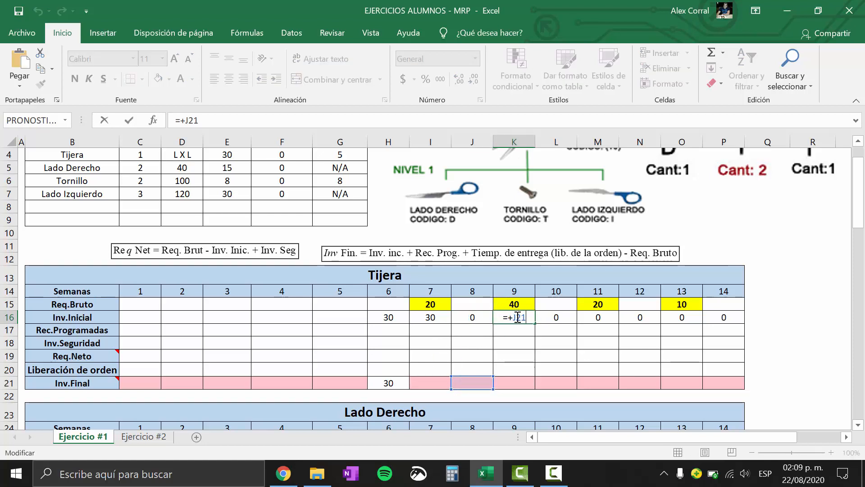
key("Return")
left_click(510, 356)
left_click(457, 318)
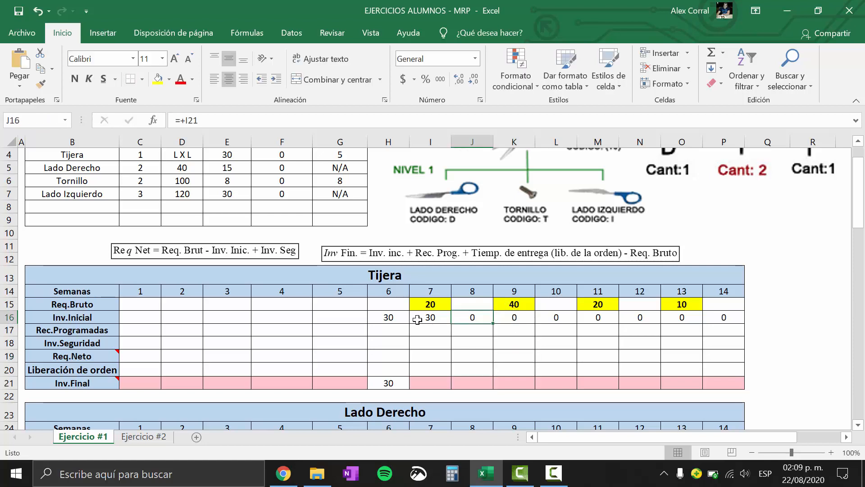
Check the scheduled receipts of all four parts in the parts table and enter 0 as Tijera's week 7 Rec.Programadas
left_click(423, 319)
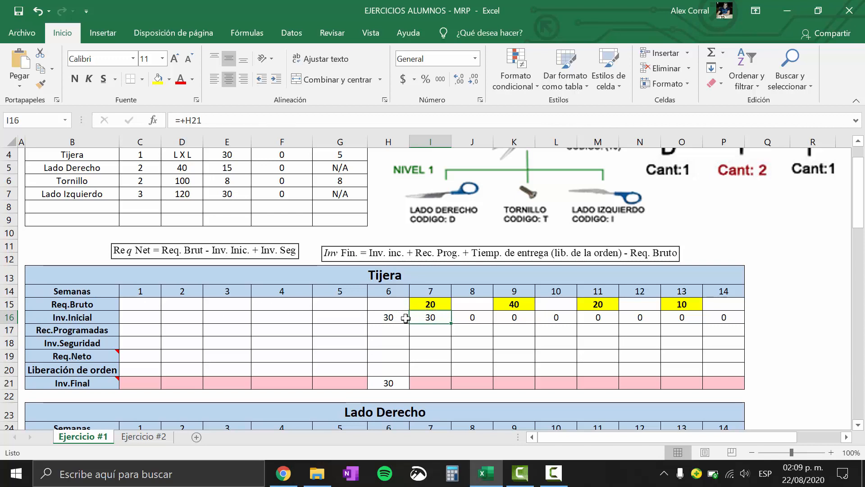
left_click(6, 331)
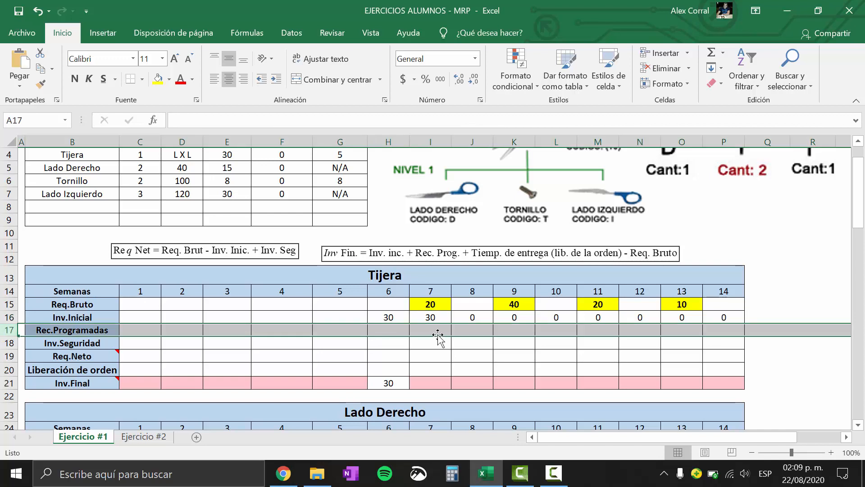
left_click(439, 331)
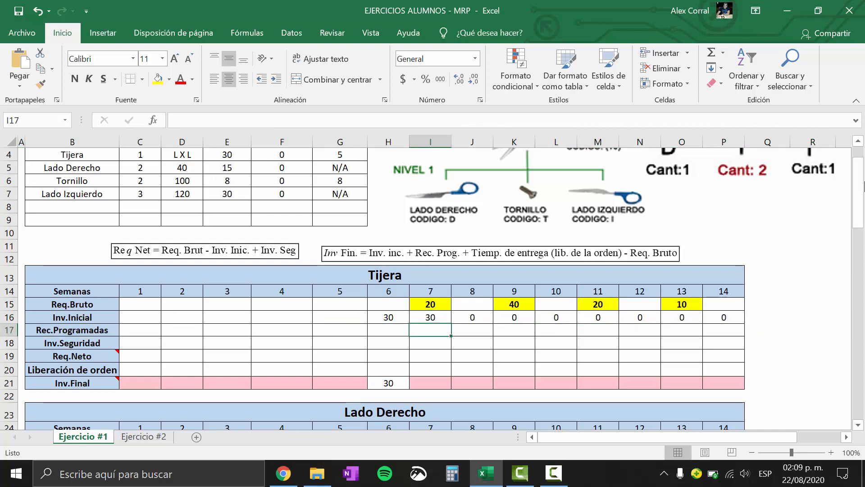
left_click_drag(861, 186, 861, 178)
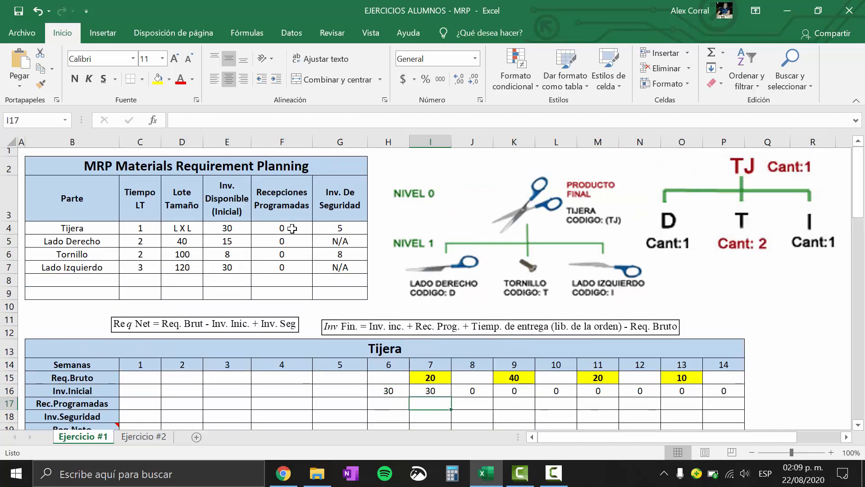
left_click_drag(292, 228, 292, 267)
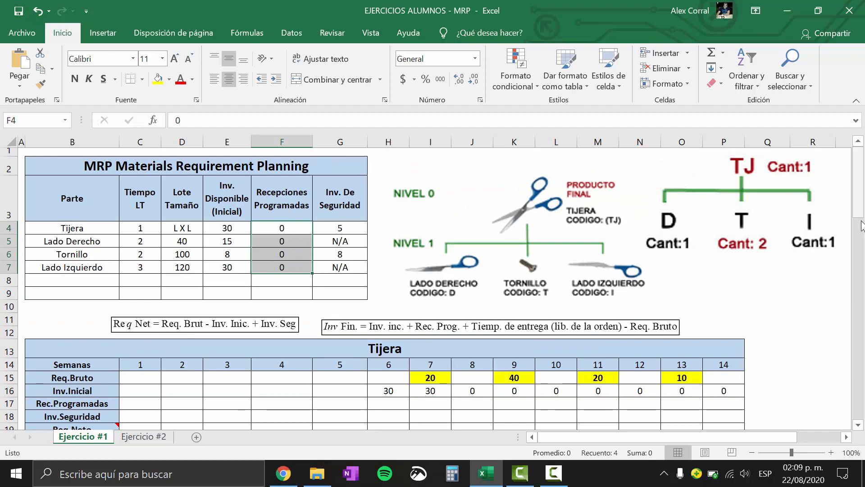
left_click_drag(862, 226, 861, 241)
left_click(436, 304)
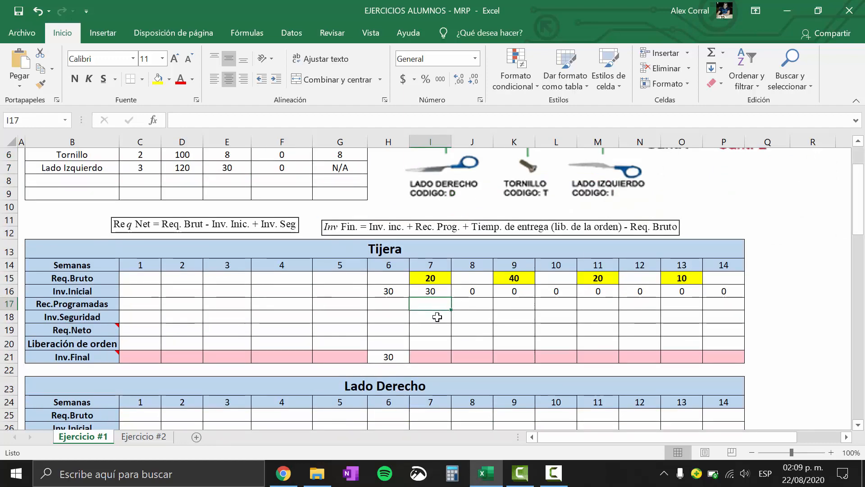
type("0")
key("Return")
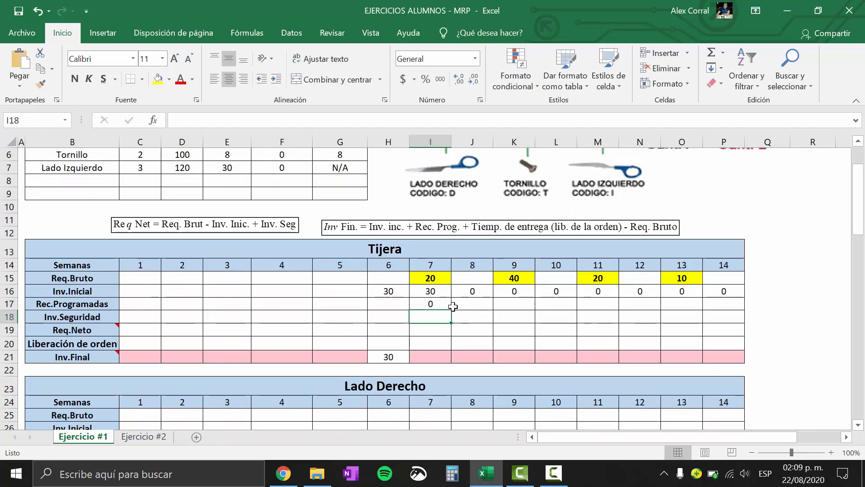
Copy Tijera's week 7 Rec.Programadas value across weeks 8 to 14
left_click(450, 307)
left_click_drag(451, 313, 745, 312)
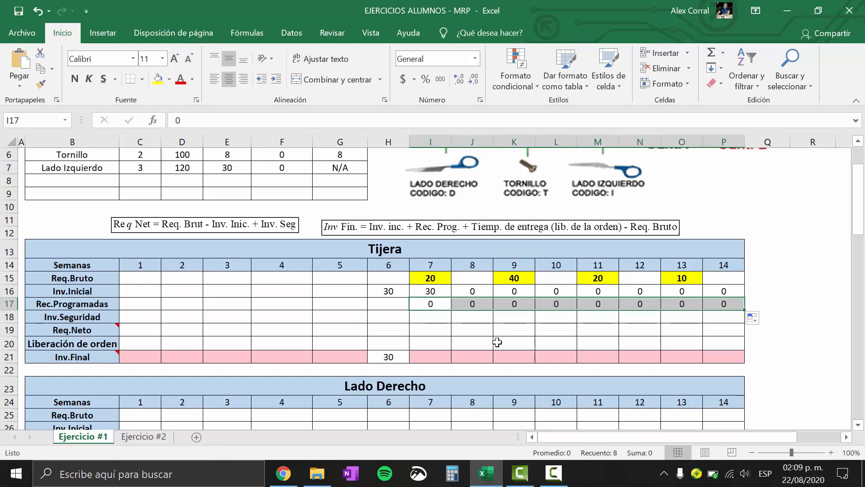
left_click(436, 314)
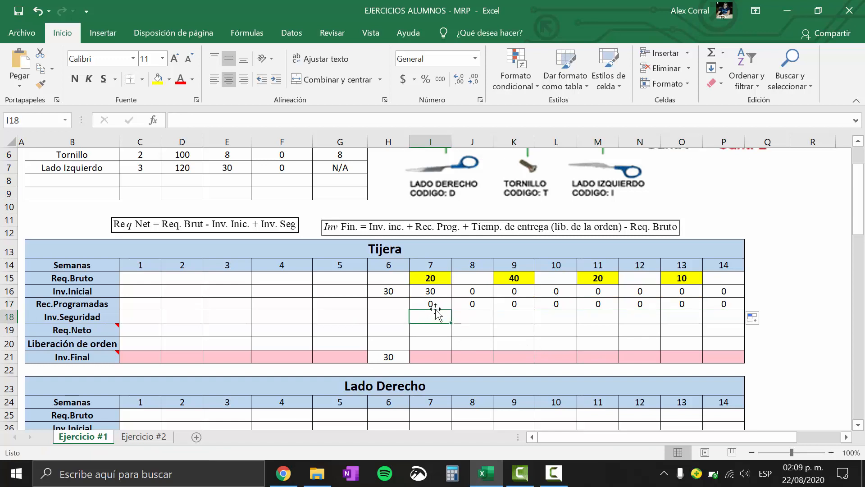
left_click_drag(437, 304, 724, 305)
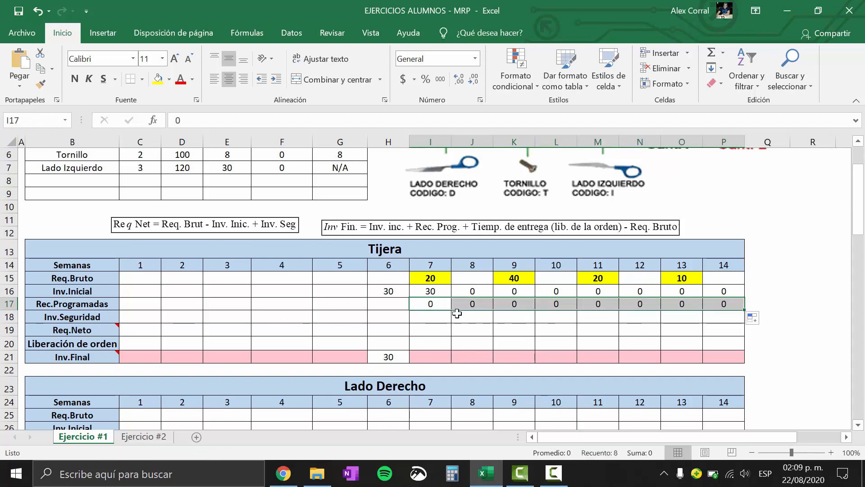
Link Tijera's week 7 Inv.Seguridad to its safety stock in the parts table with the formula +G4
left_click(421, 316)
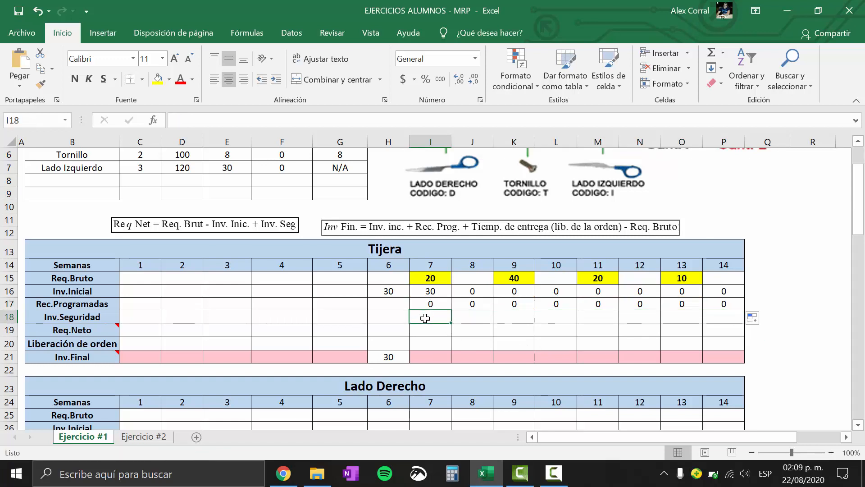
left_click(3, 316)
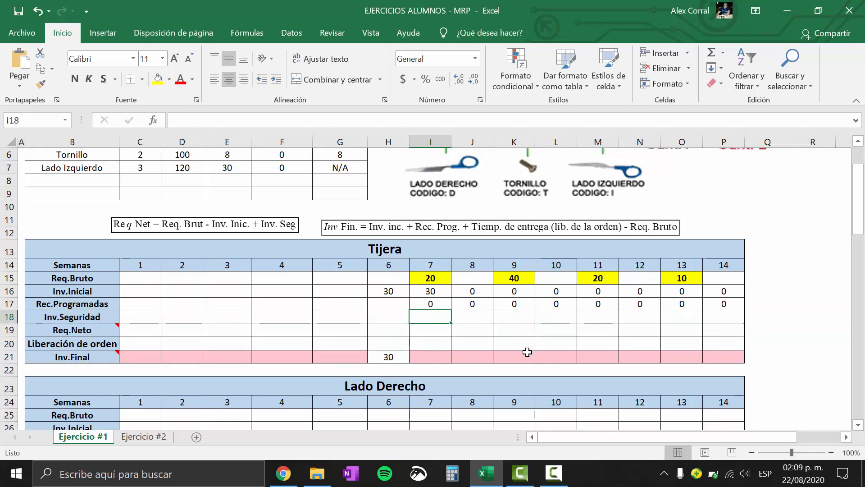
type("+")
left_click_drag(862, 207, 859, 192)
left_click(339, 226)
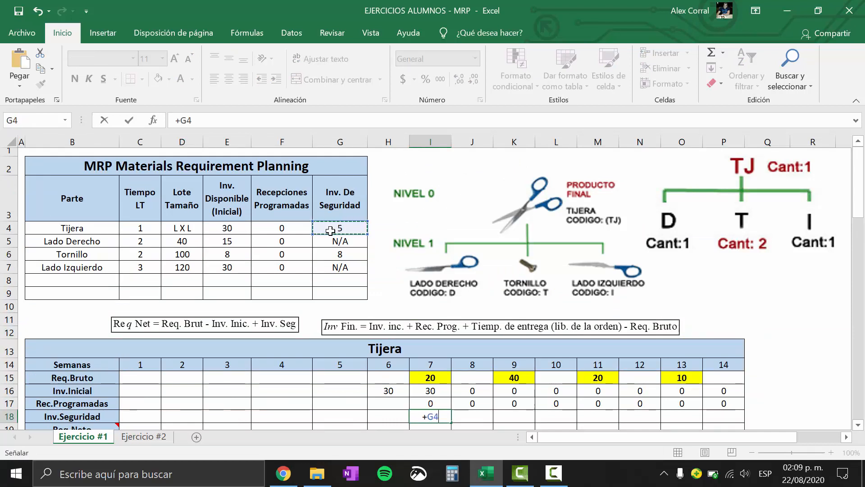
key("Return")
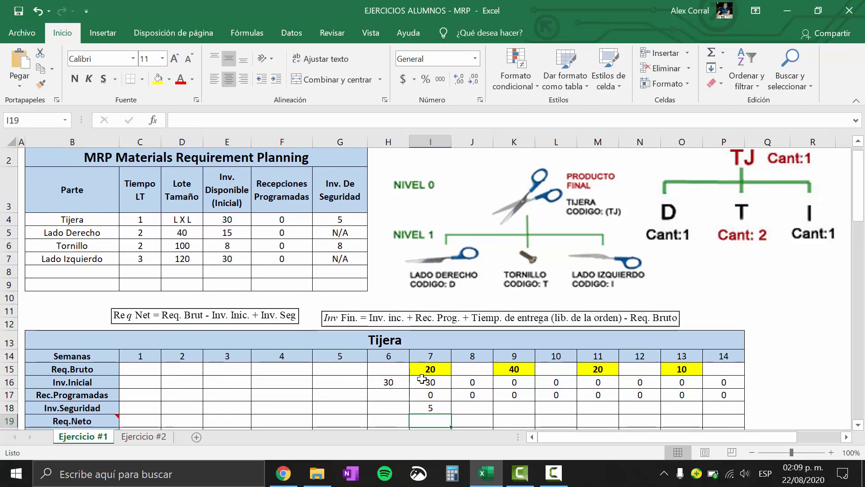
Make the parts table reference in Tijera's week 7 Inv.Seguridad formula absolute, as =+$G$4
left_click(443, 406)
left_click_drag(860, 202, 858, 211)
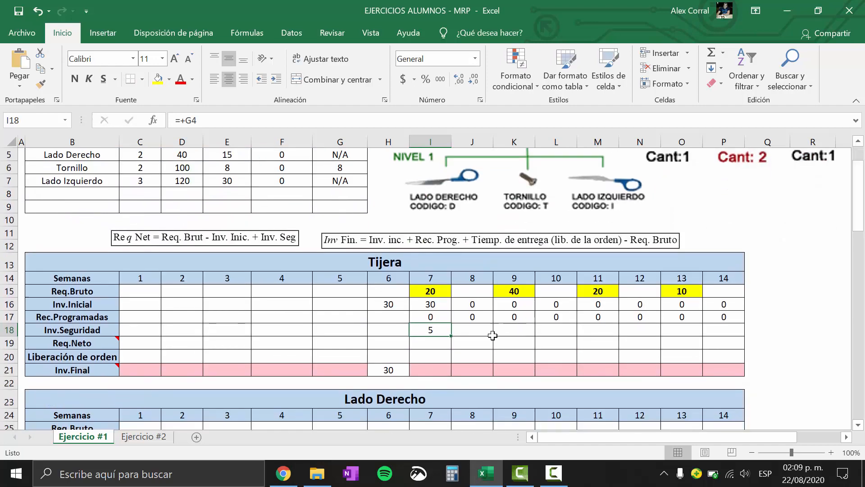
double_click(438, 329)
key("Escape")
double_click(428, 332)
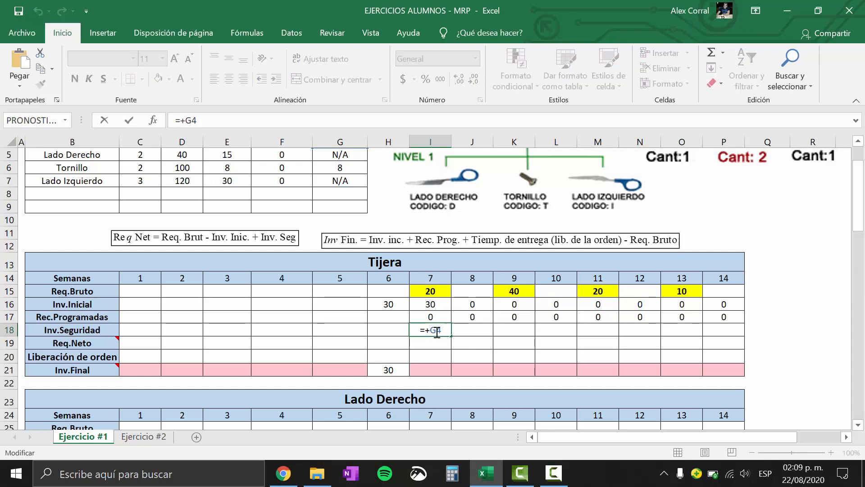
key("F4")
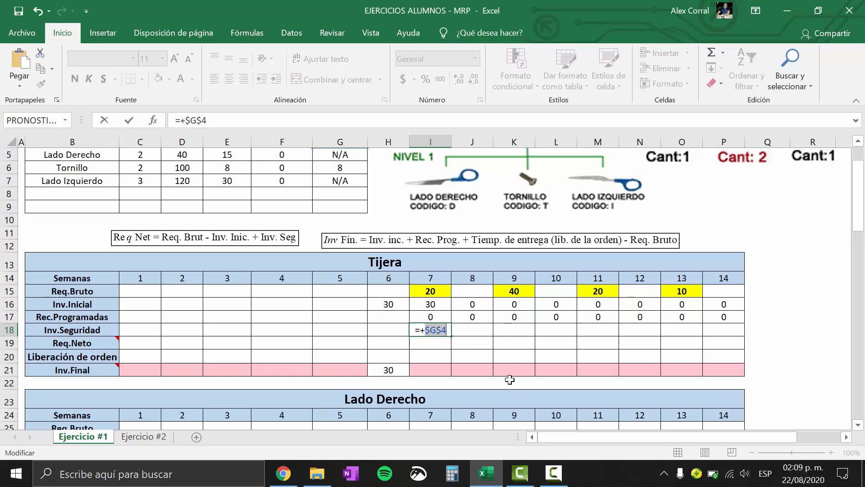
key("Return")
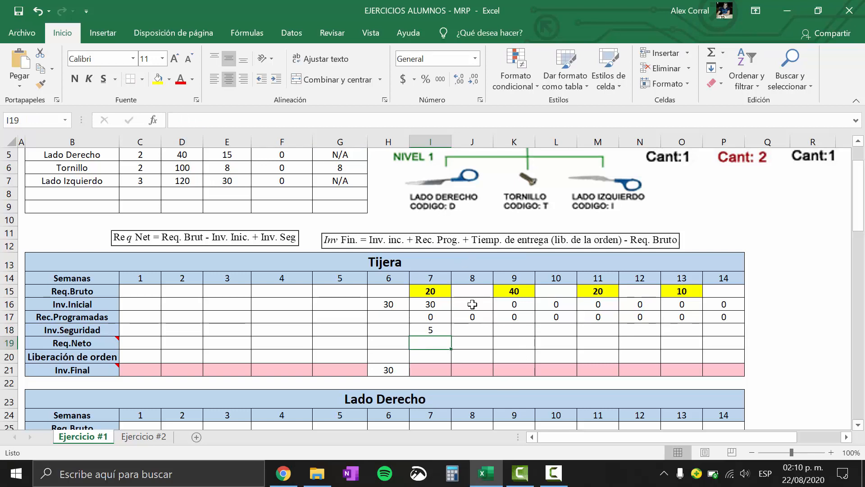
Copy the week 7 Inv.Seguridad formula across weeks 8 to 14 and check that the copies still reference $G$4
left_click(433, 328)
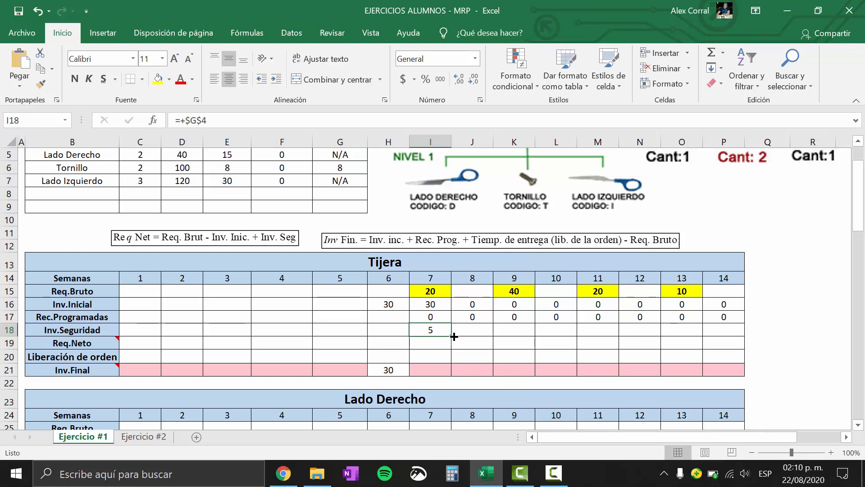
left_click_drag(451, 337, 734, 339)
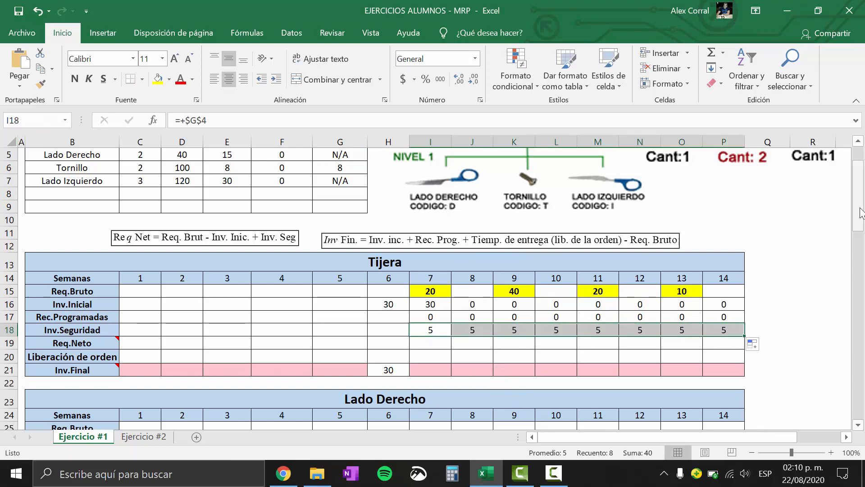
left_click_drag(858, 211, 860, 198)
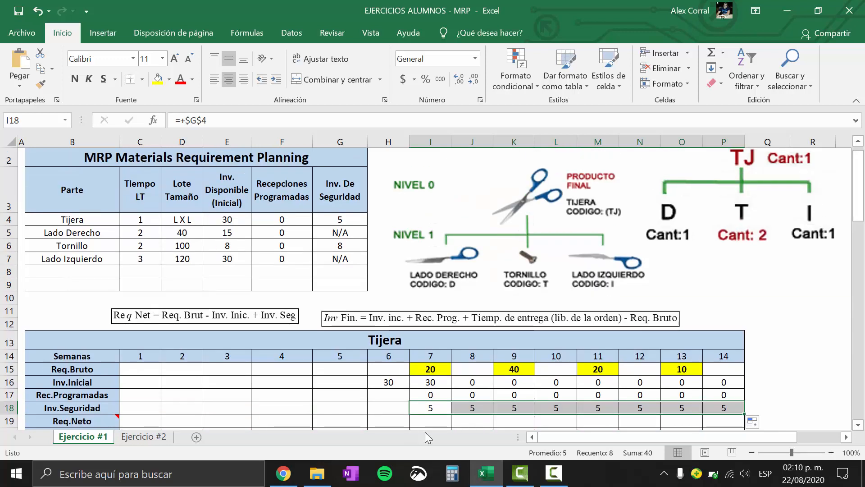
double_click(518, 408)
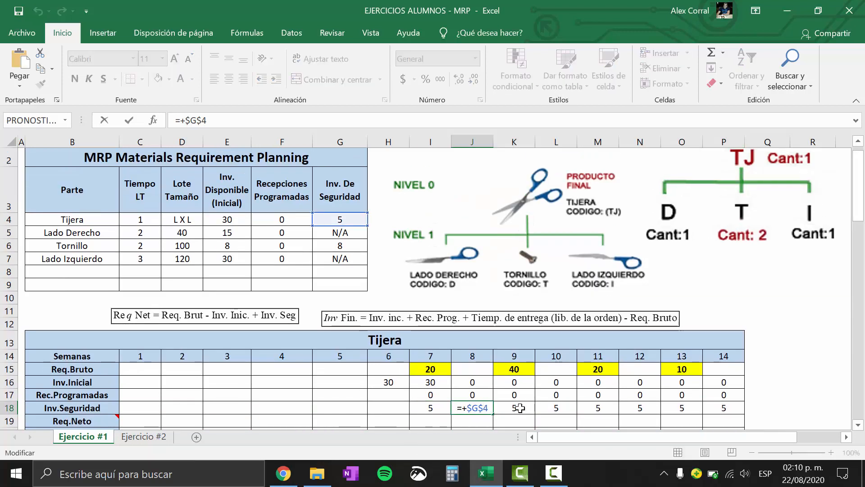
left_click(556, 408)
double_click(558, 408)
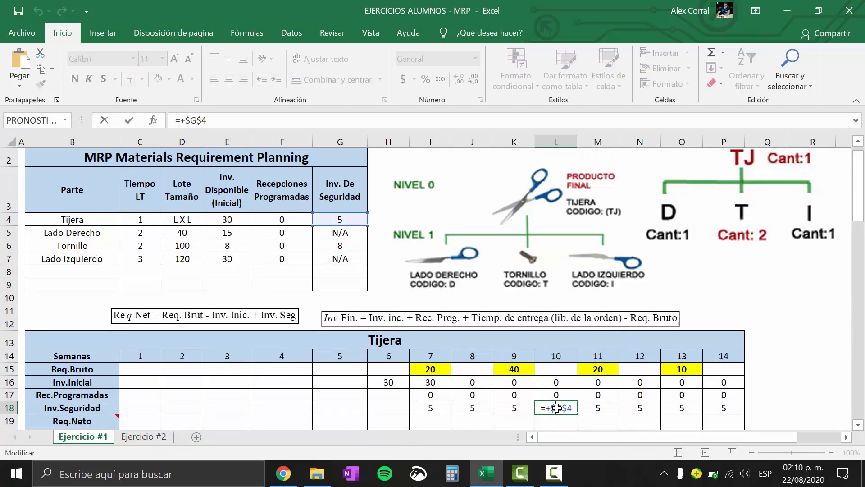
left_click(590, 406)
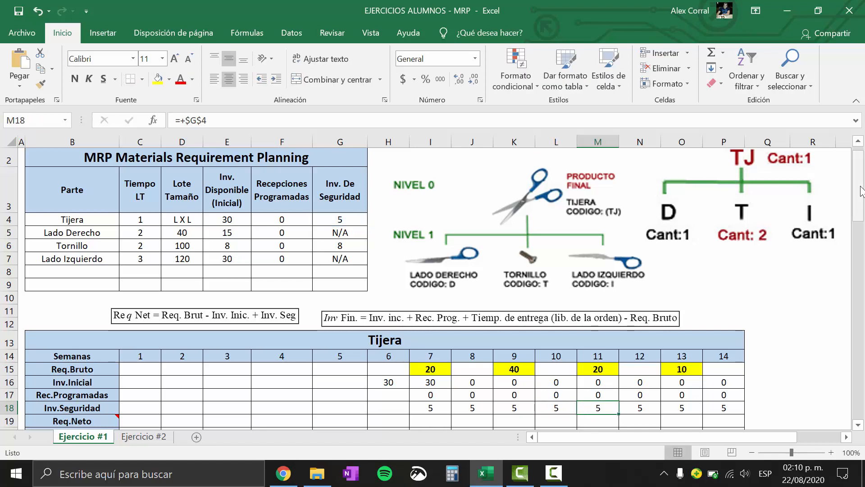
Review the Req.Neto cell comment and the net requirement and final inventory equations above the Tijera grid
left_click_drag(861, 189, 861, 201)
left_click(424, 316)
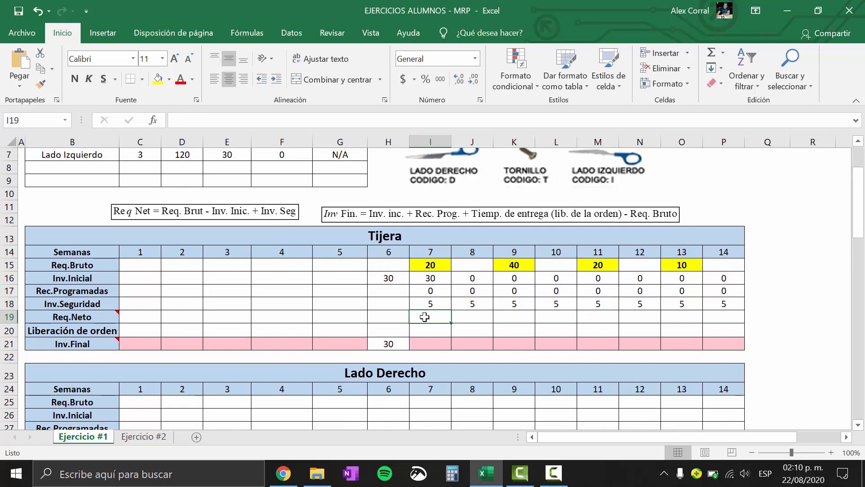
mouse_move(92, 317)
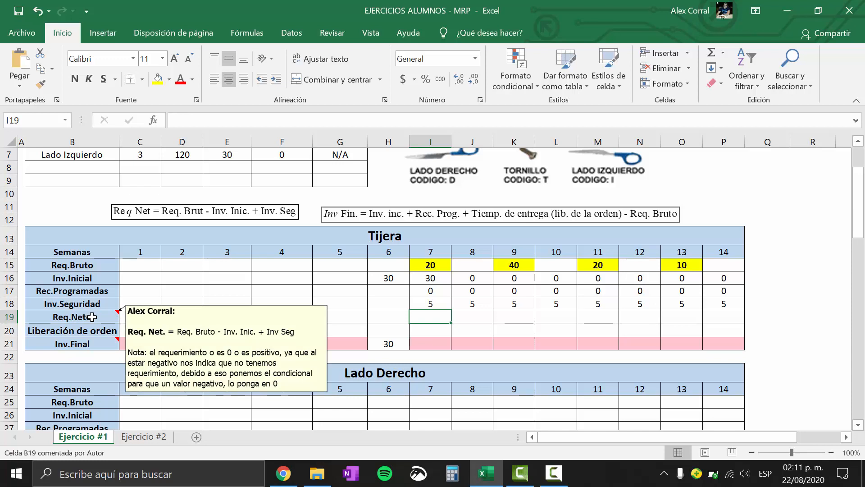
mouse_move(87, 344)
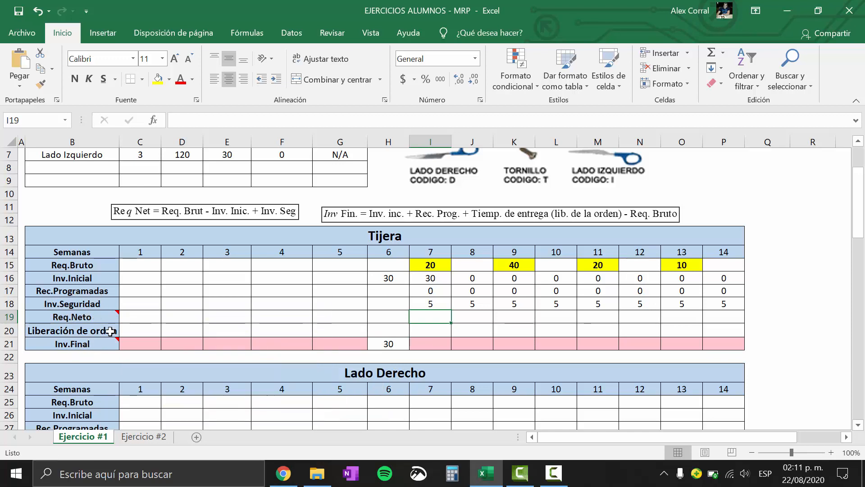
left_click(222, 215)
left_click(457, 220)
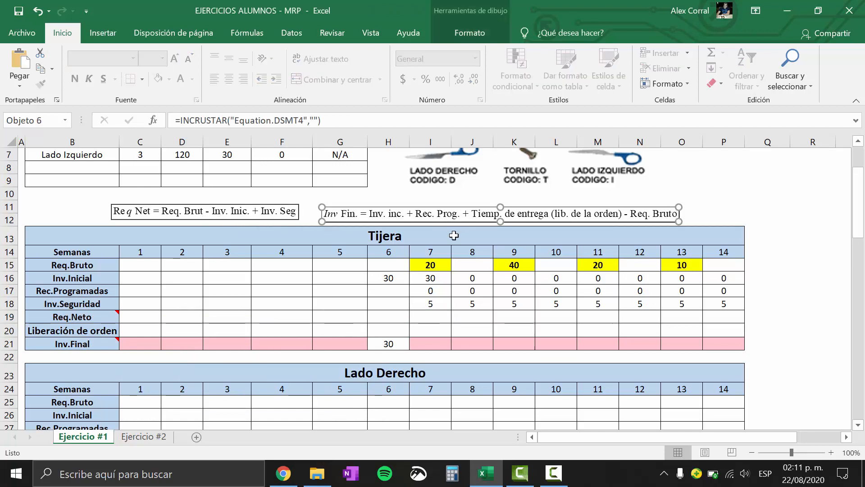
left_click_drag(284, 277, 284, 289)
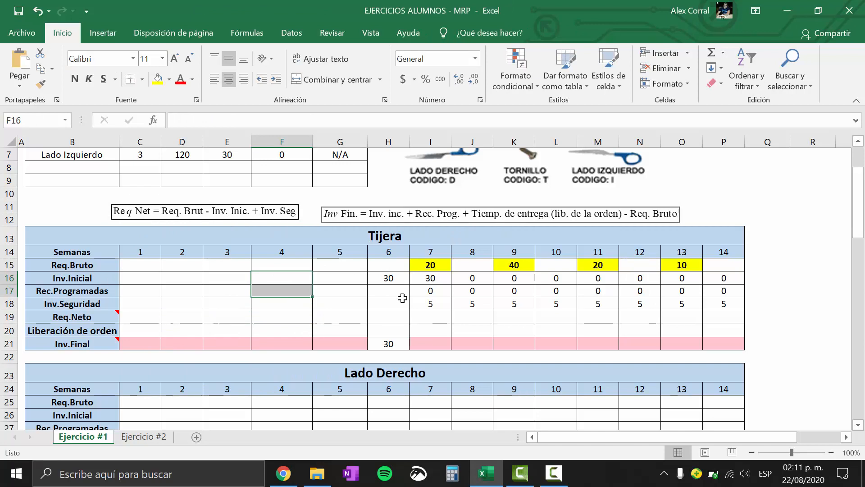
Calculate Tijera's week 7 Req.Neto as gross requirement minus initial inventory plus safety stock with the formula +I15-I16+I18
left_click(431, 315)
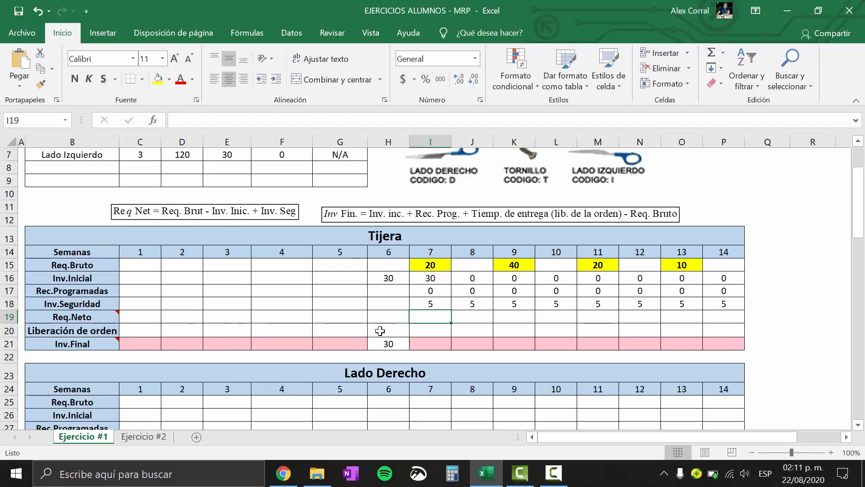
type("+")
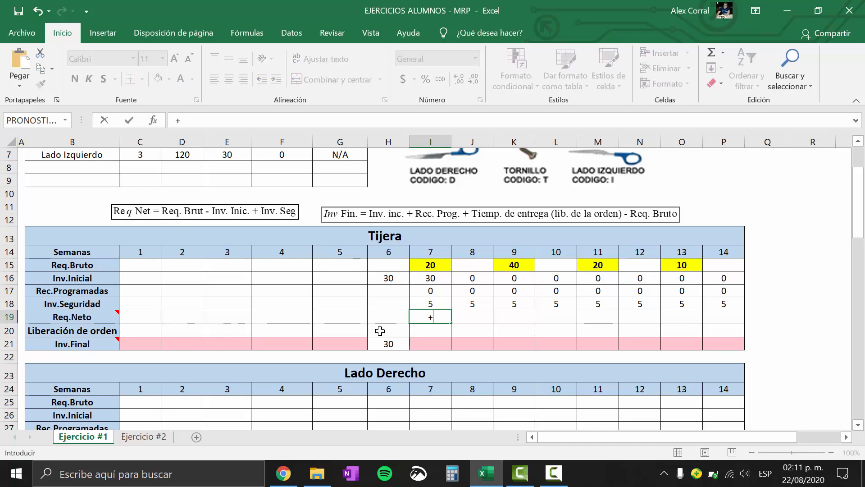
left_click(445, 270)
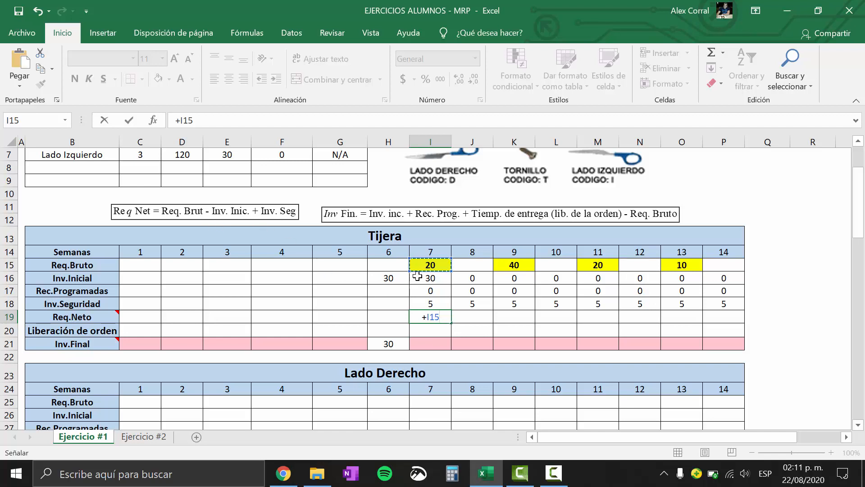
type("-")
left_click(445, 278)
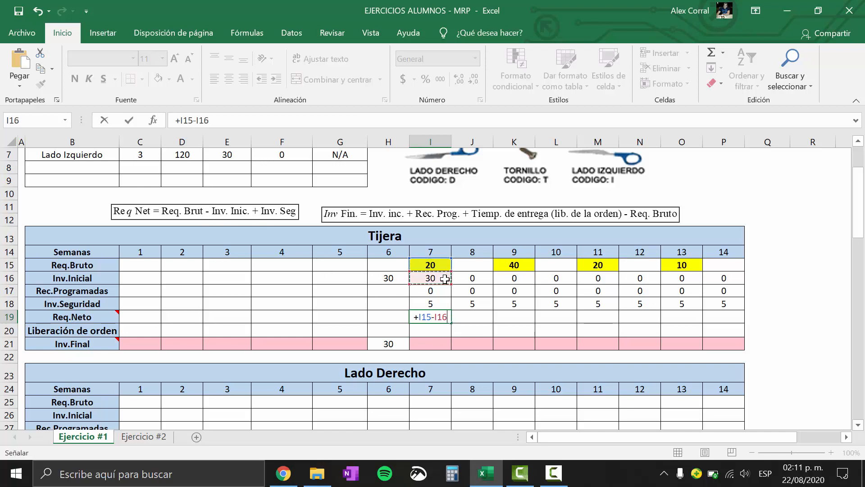
type("+")
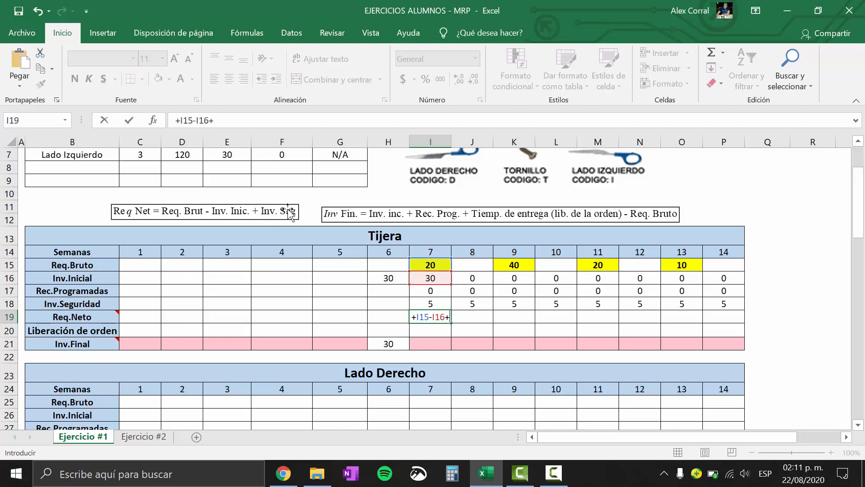
left_click(421, 305)
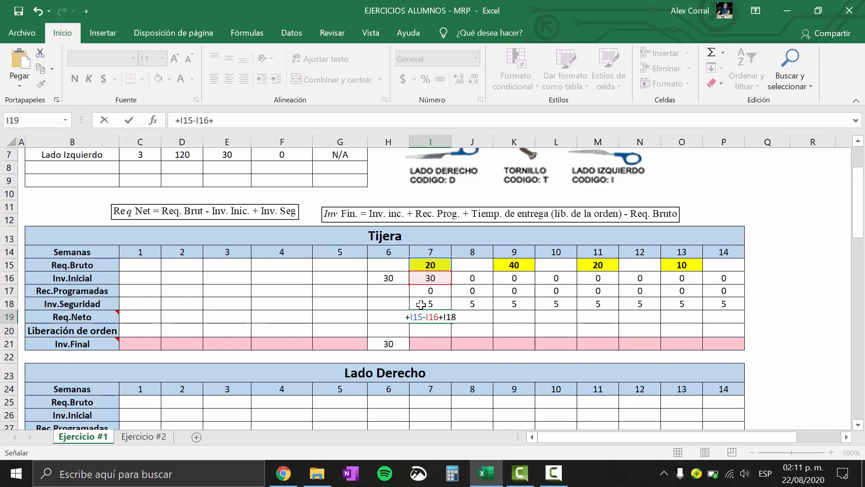
key("Return")
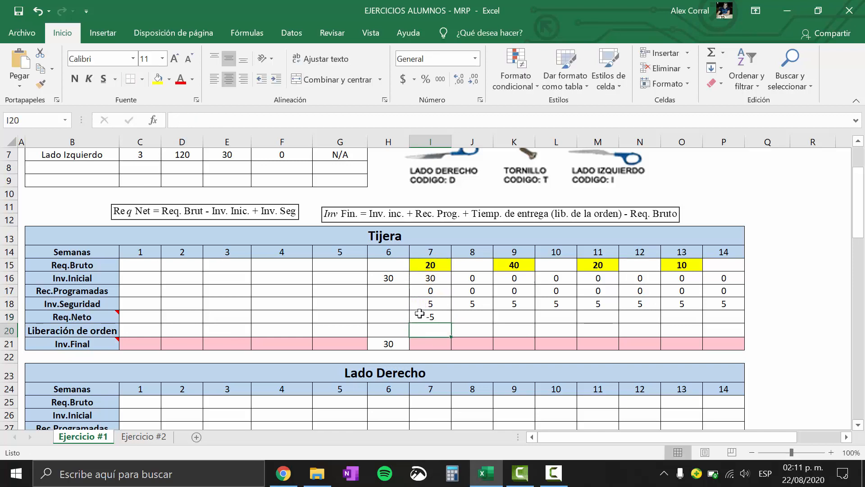
Review Tijera's week 7 Req.Neto against its gross requirement, initial inventory, safety stock and the preceding week's final inventory
left_click(423, 317)
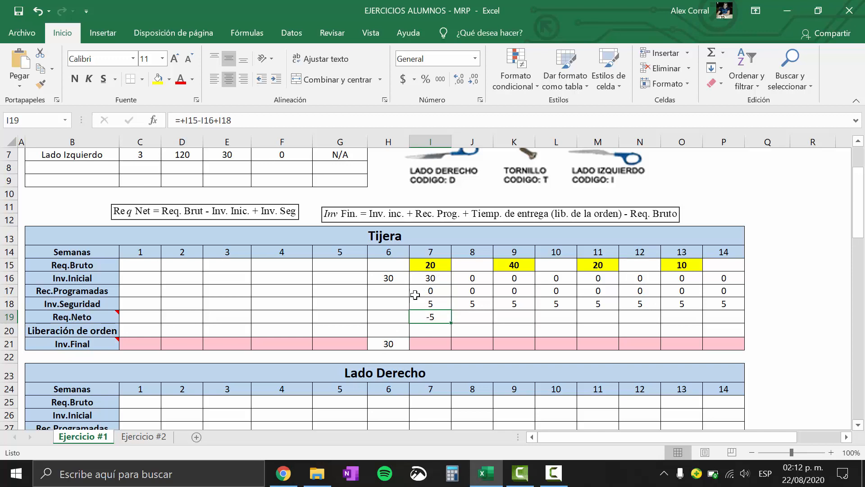
left_click(441, 280)
left_click(380, 345)
left_click(427, 280)
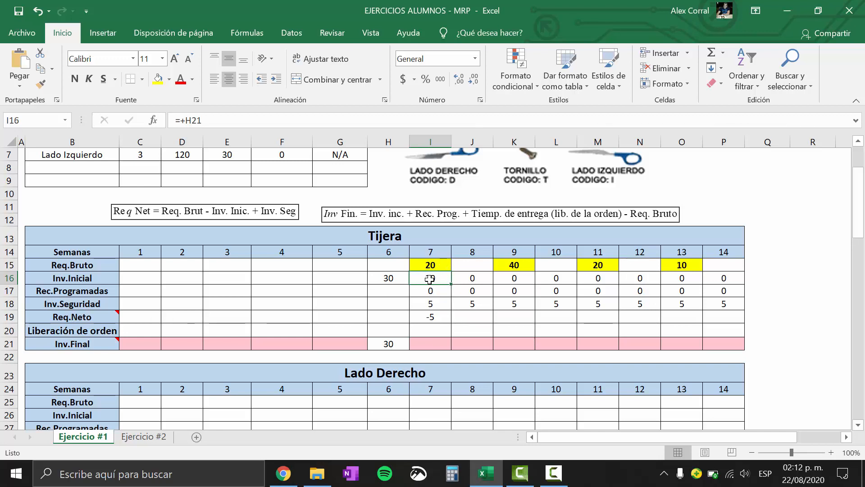
left_click(442, 261)
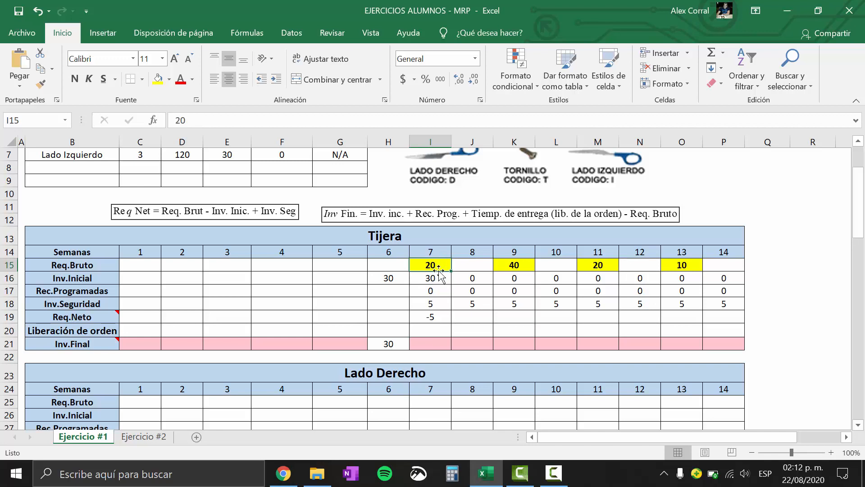
left_click(439, 275)
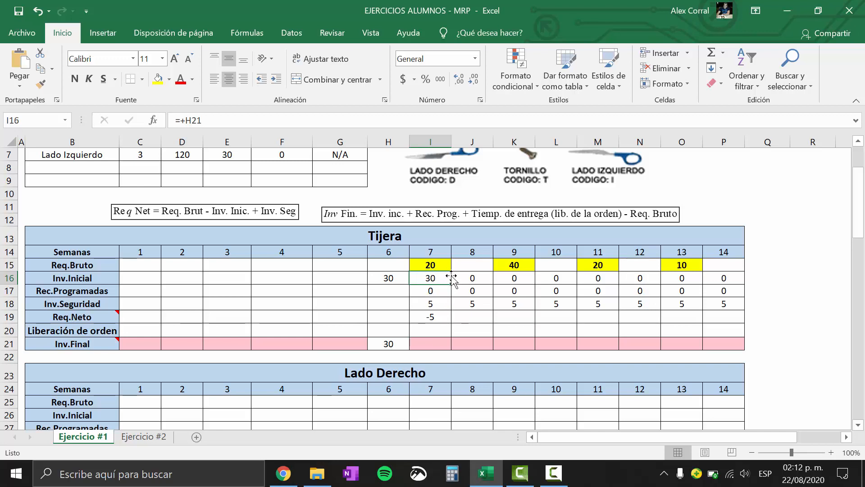
left_click(430, 302)
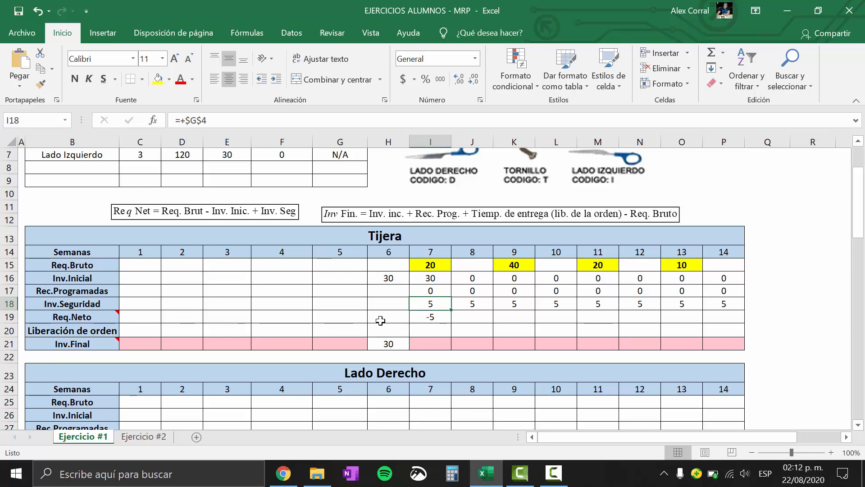
left_click(9, 317)
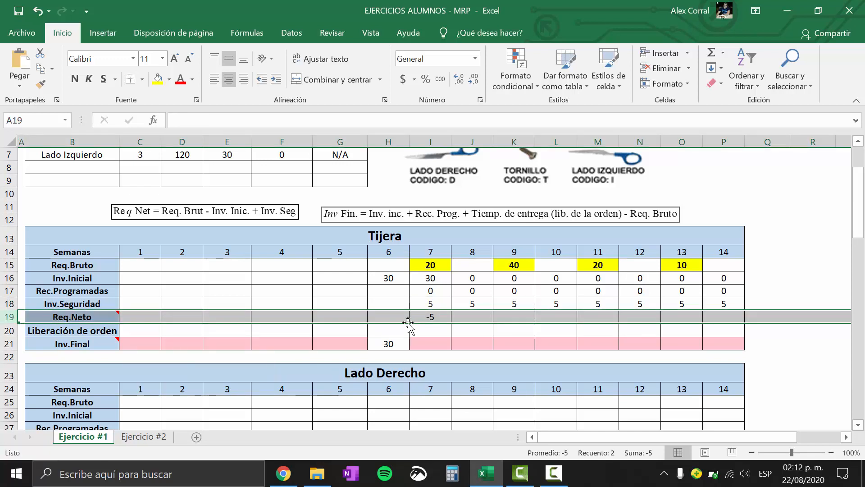
mouse_move(80, 314)
Replace the week 7 Req.Neto formula with an SI function whose logical test starts with I15-I16+I18
left_click(442, 315)
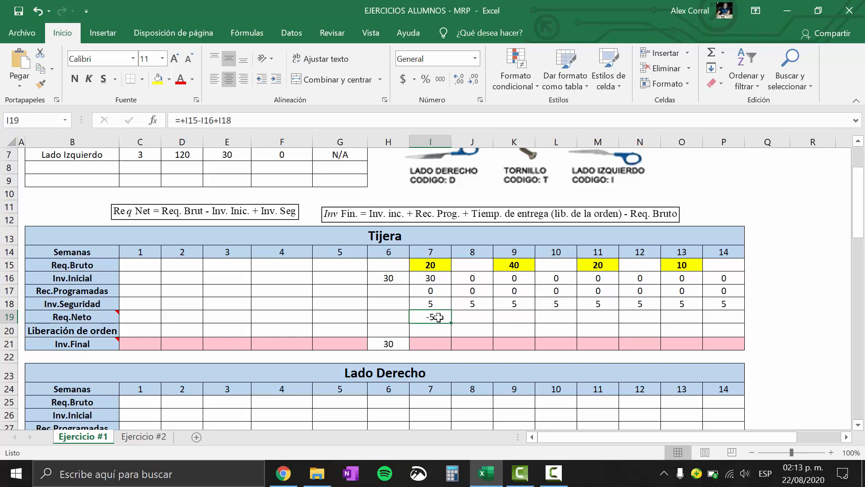
double_click(439, 316)
left_click_drag(460, 317, 415, 317)
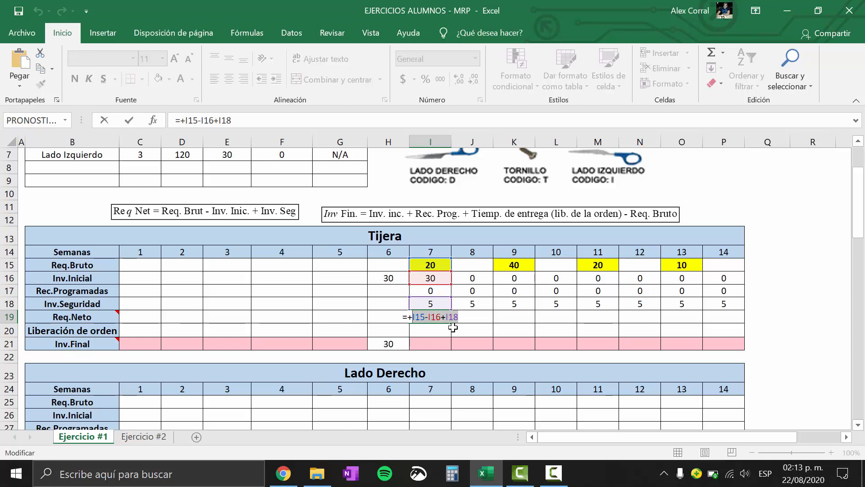
key("BackSpace")
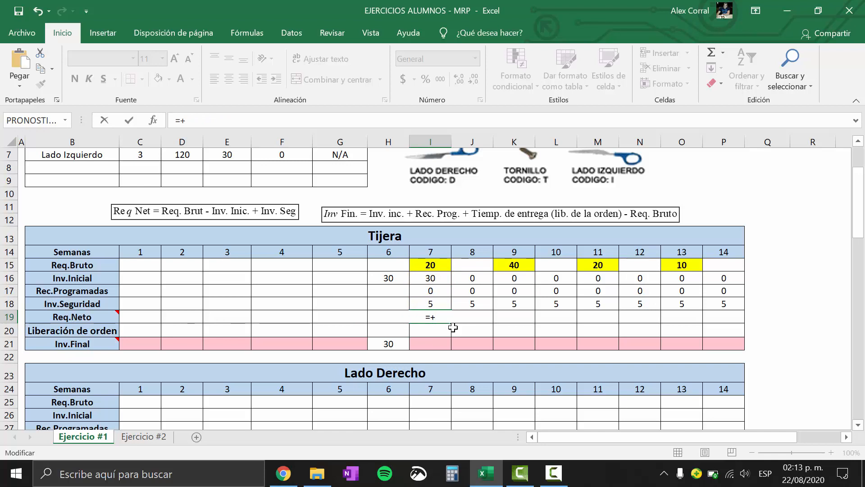
type("si")
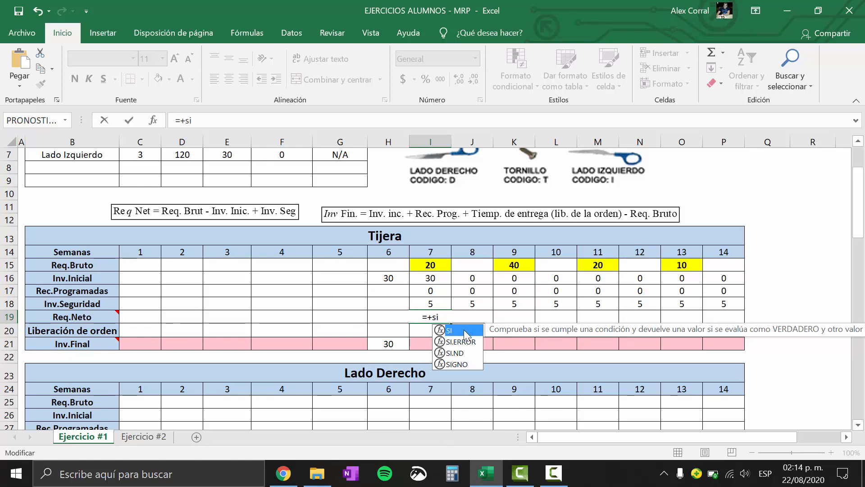
double_click(464, 329)
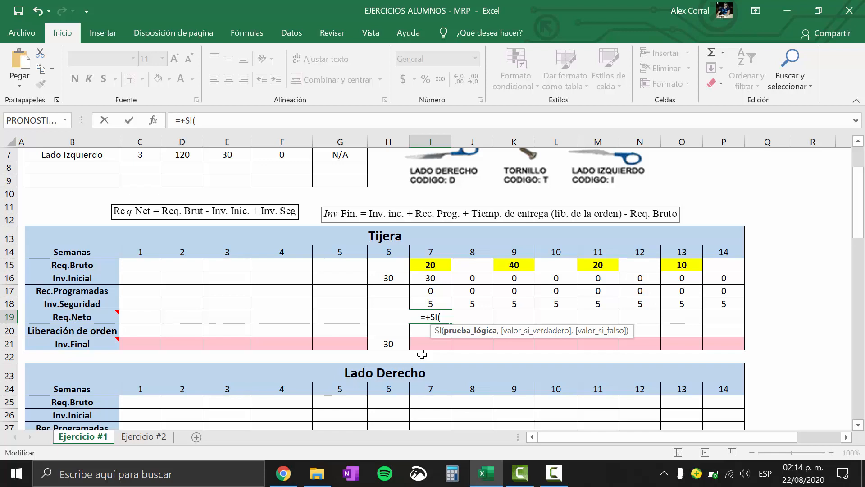
left_click(430, 265)
type("-")
left_click(430, 278)
type("+")
left_click(430, 304)
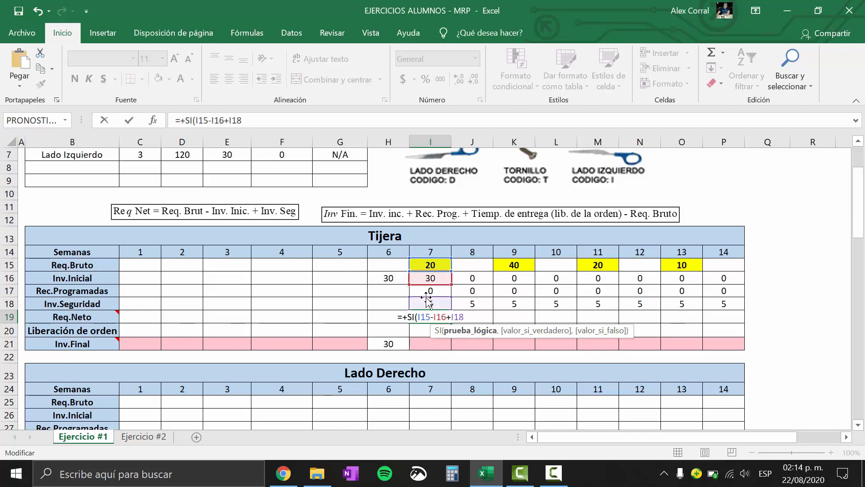
Complete the SI logical test with <=0, using the Inglés (Estados Unidos) keyboard for the < sign and returning to Español (México)
left_click(759, 479)
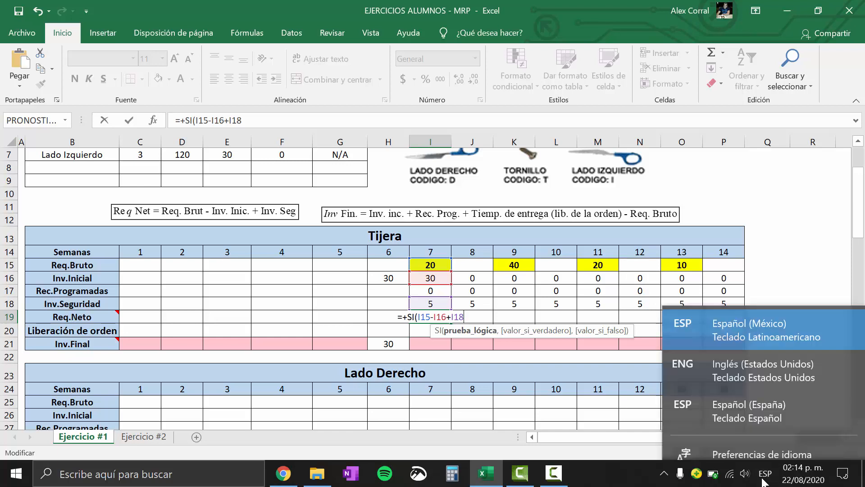
left_click(782, 363)
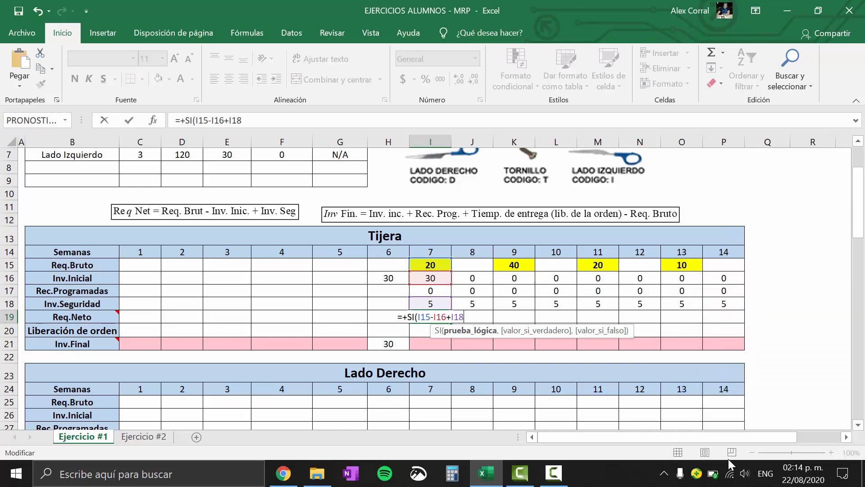
type("<")
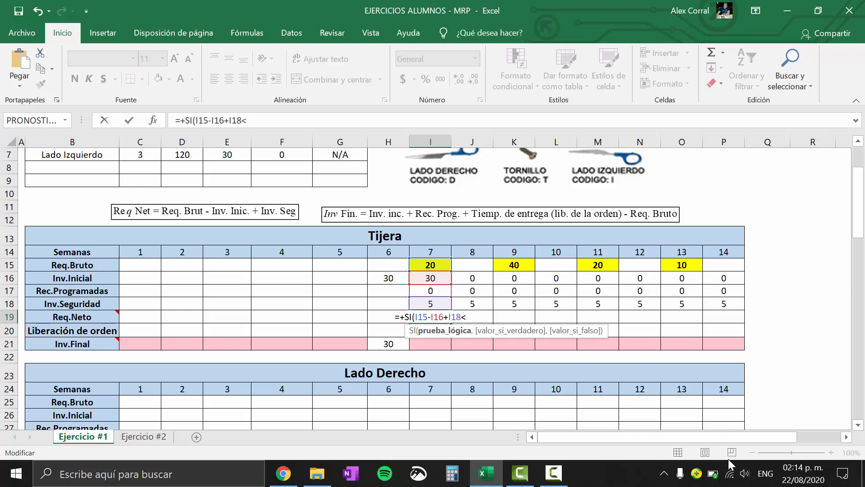
left_click(765, 473)
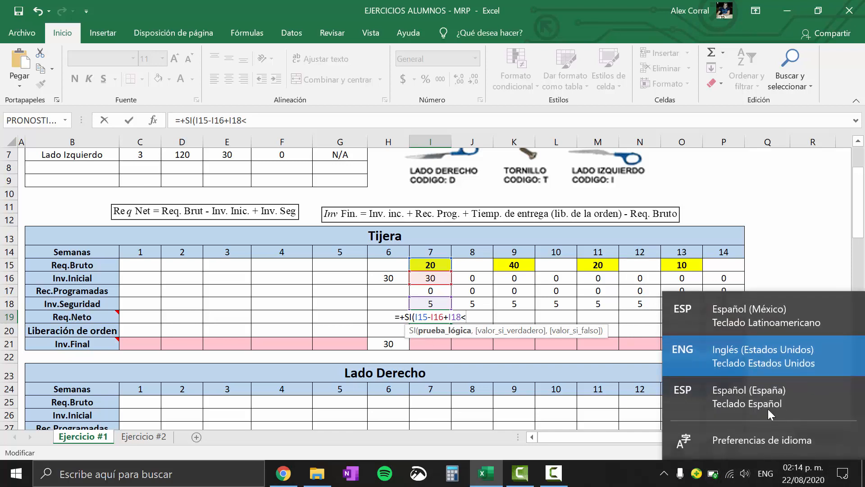
left_click(738, 305)
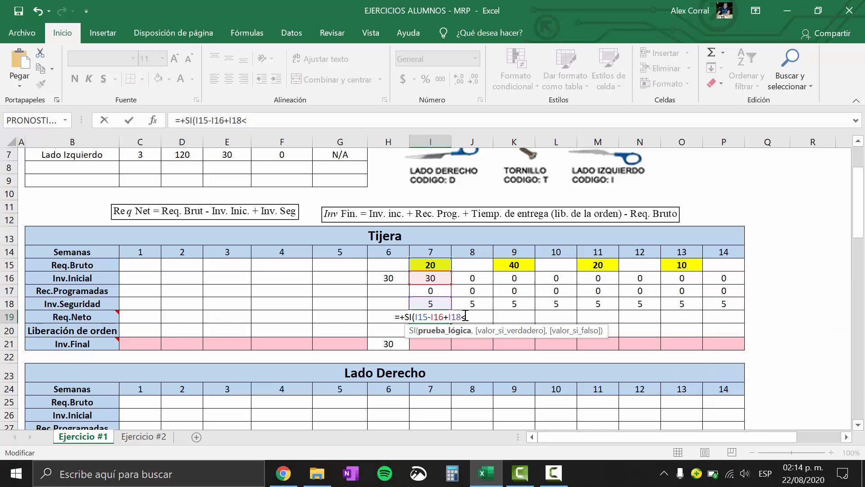
type("=")
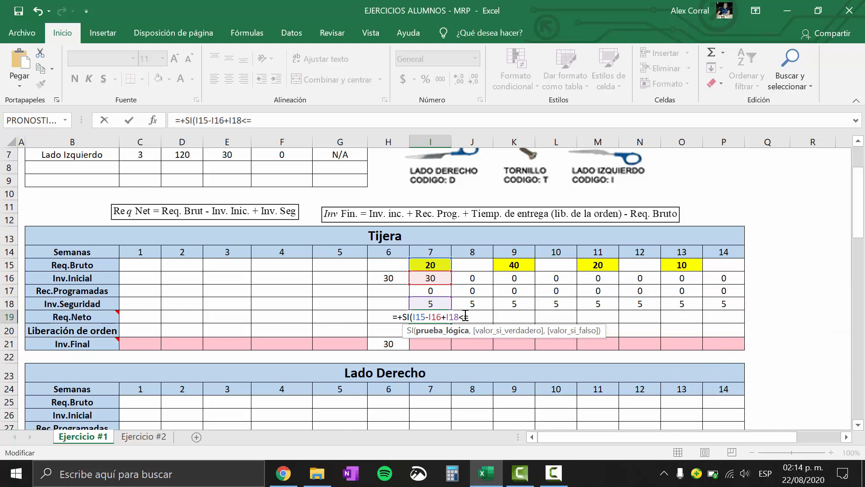
type("0")
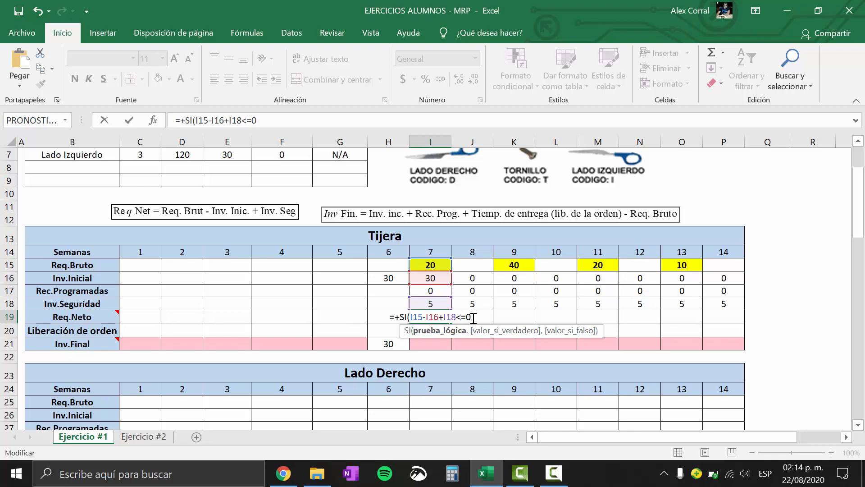
Finish the week 7 SI formula so it returns 0 when true and I15-I16+I18 when false
type(",")
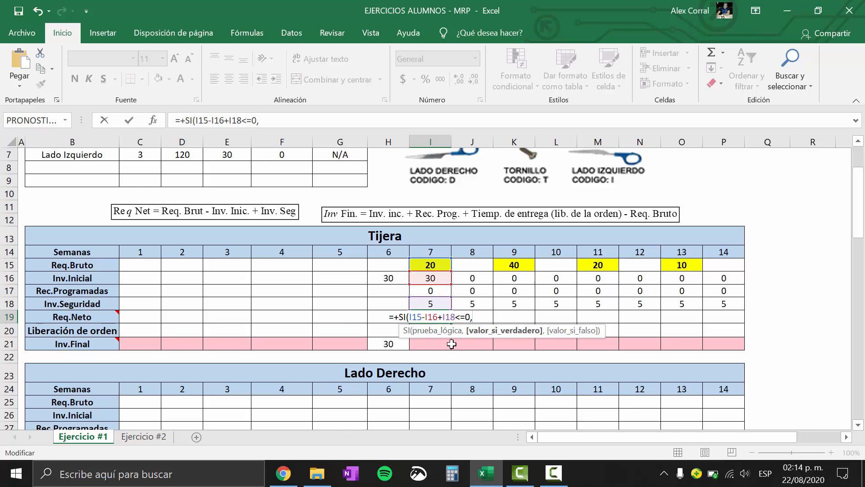
type("0")
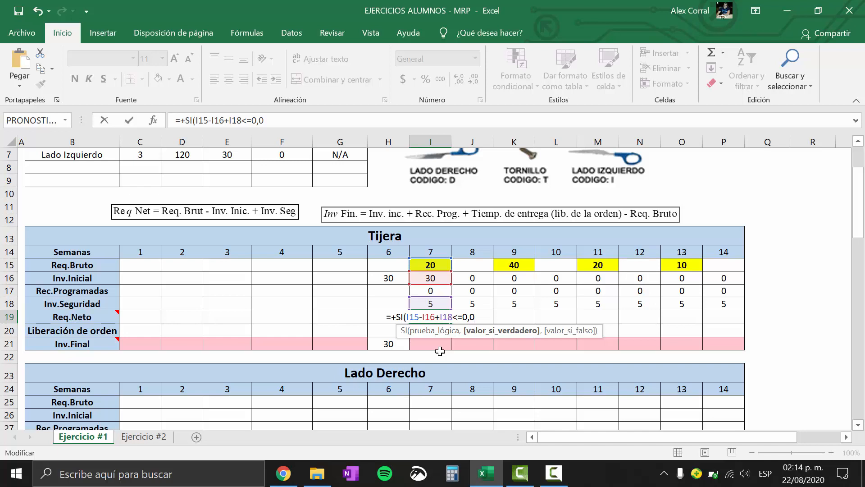
type(",")
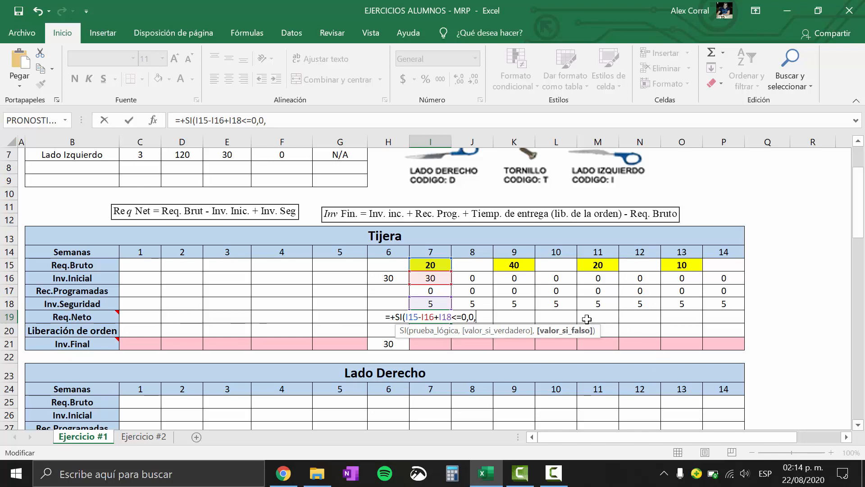
type("I15-I16+I18")
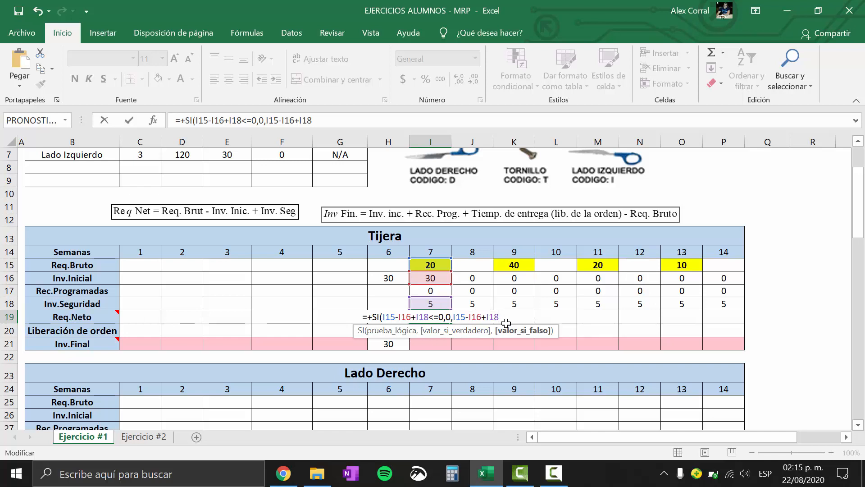
type(")")
key("Return")
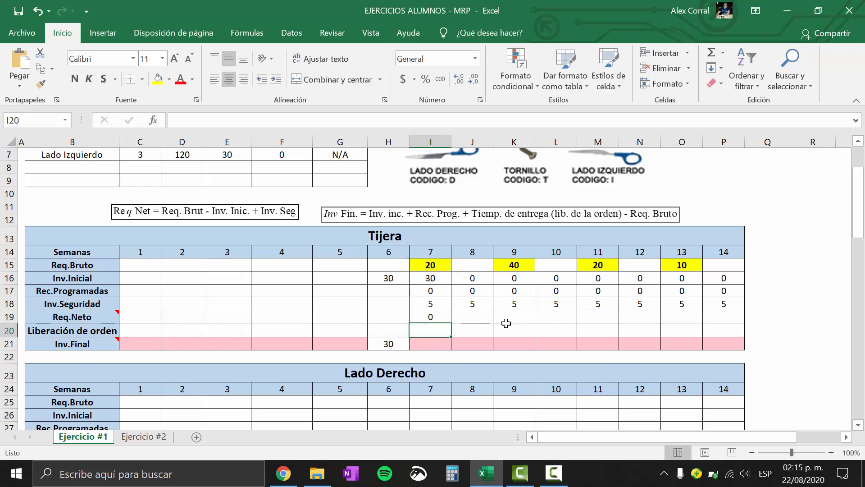
Recheck Tijera's week 7 Req.Neto SI formula and copy it across weeks 8 to 14
double_click(428, 317)
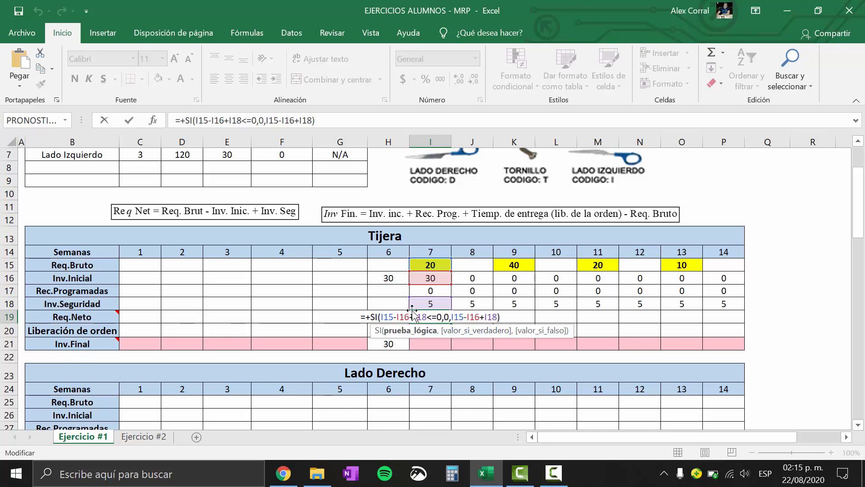
key("Return")
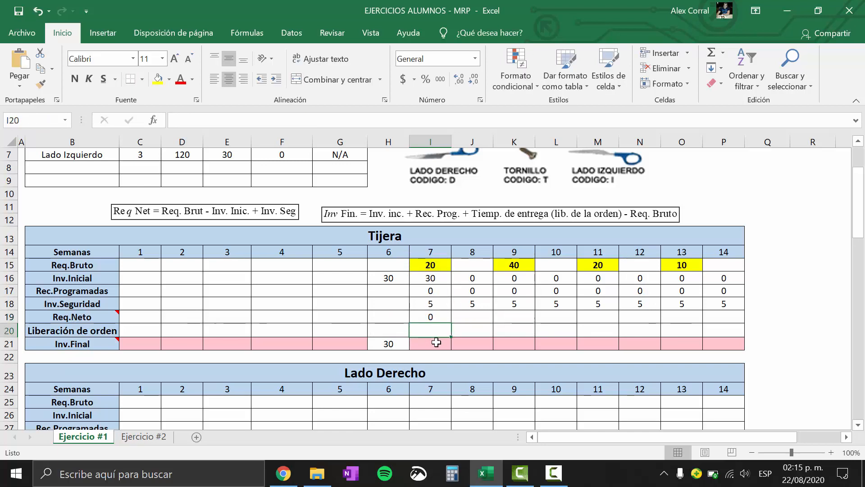
left_click(445, 315)
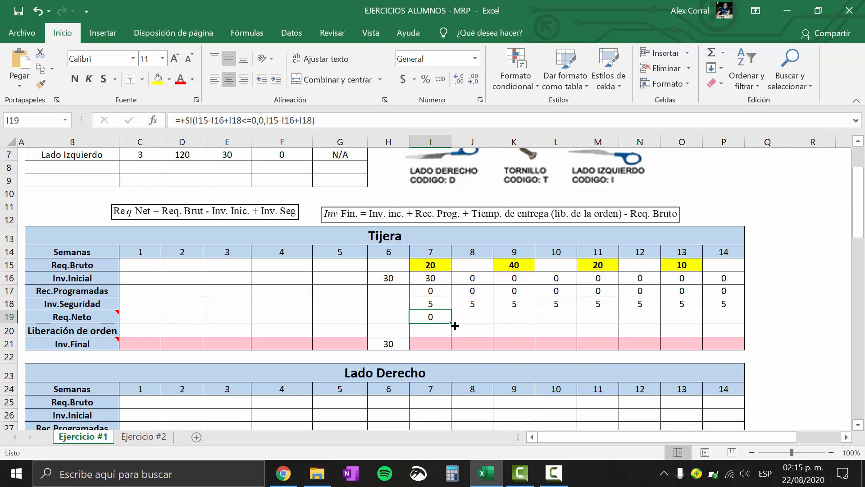
left_click_drag(454, 325, 735, 321)
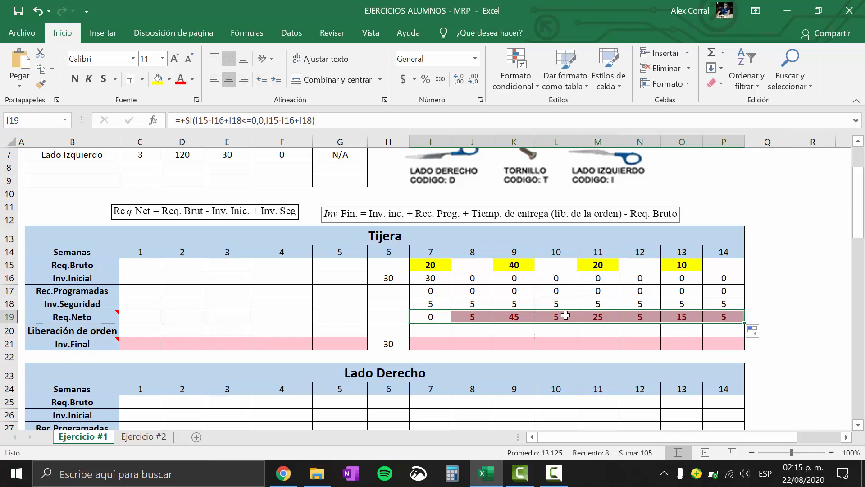
Review Tijera's Req.Neto formulas for weeks 7 to 14 against the week 7 inventory and safety stock rows
left_click_drag(471, 317, 724, 317)
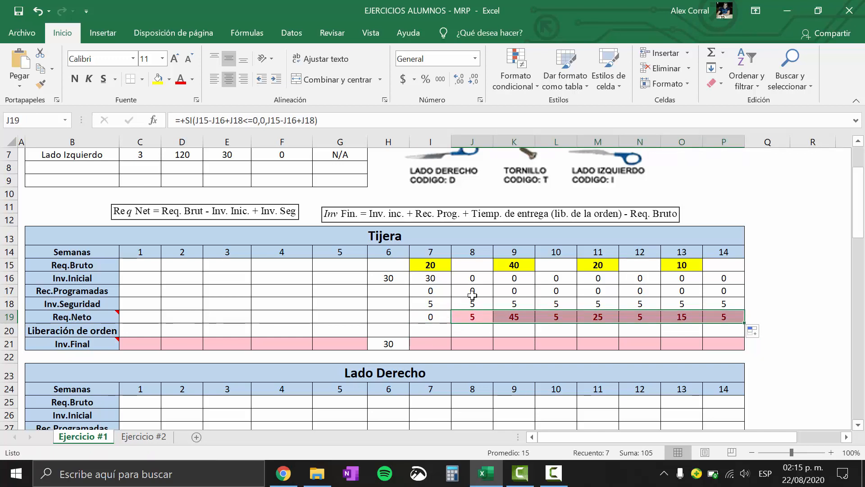
left_click(473, 314)
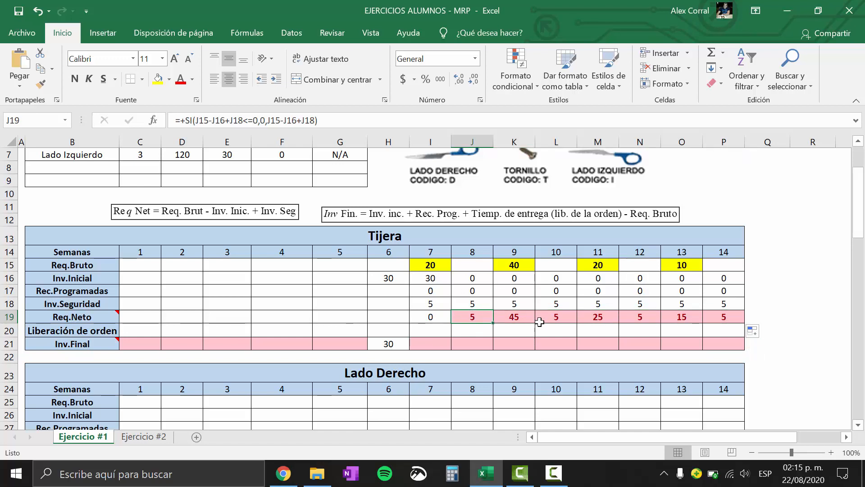
left_click_drag(430, 279, 430, 311)
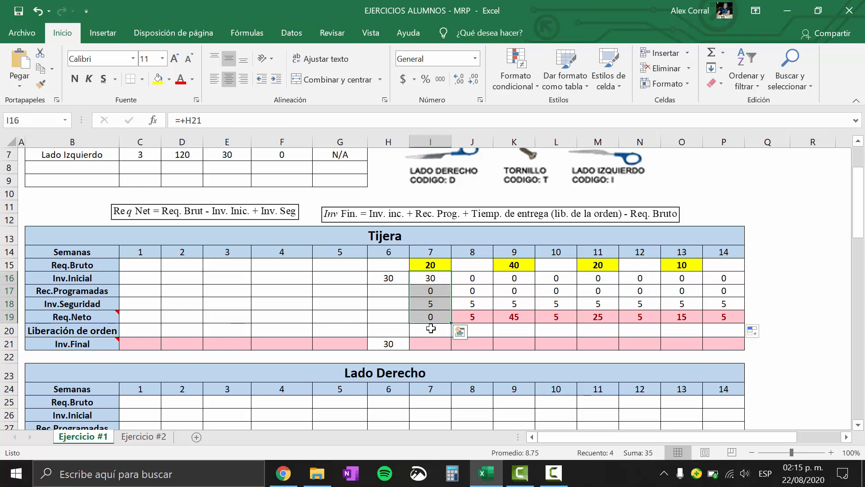
left_click(431, 316)
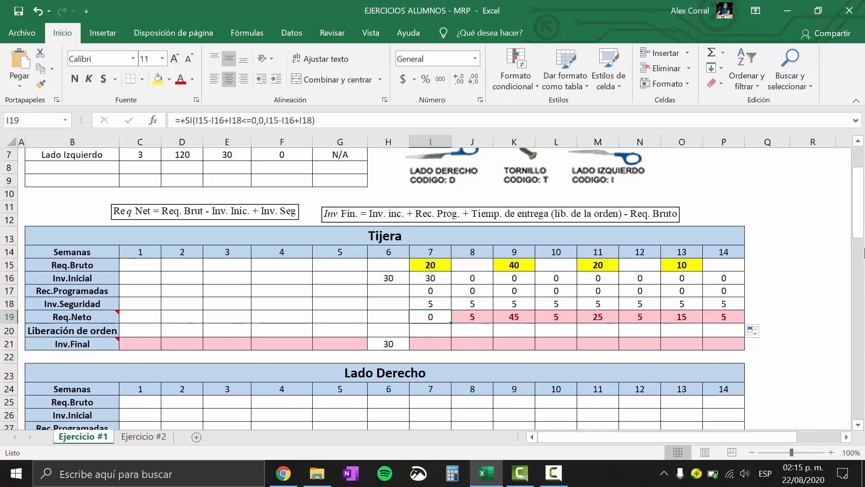
Examine Tijera's Liberación de orden and Inv.Final rows, consulting the parts table and the note on the Inv.Final label
left_click(5, 330)
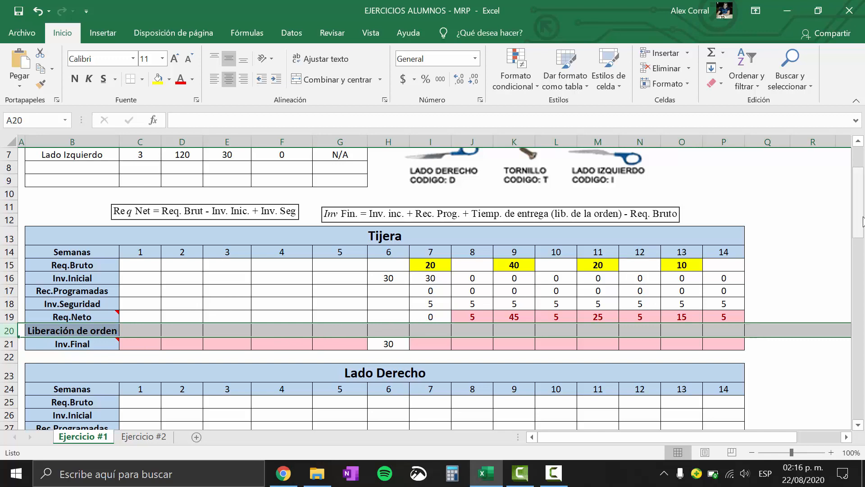
scroll(860, 205, "up", 2)
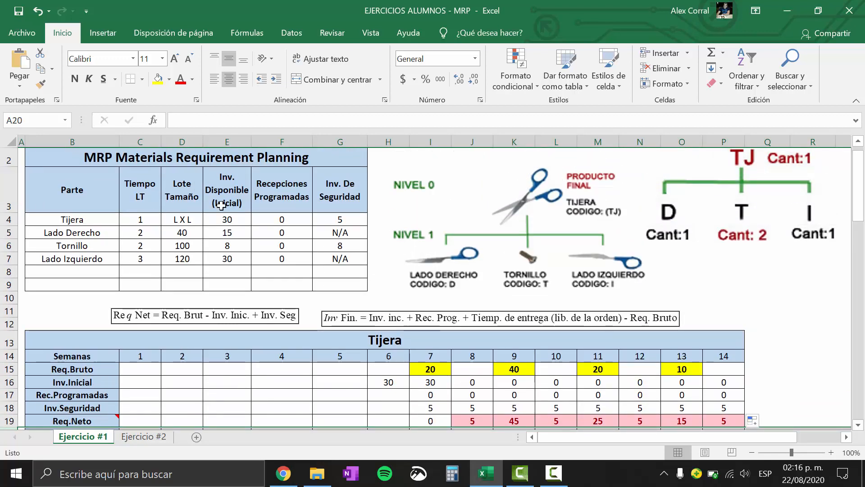
left_click_drag(862, 216, 863, 224)
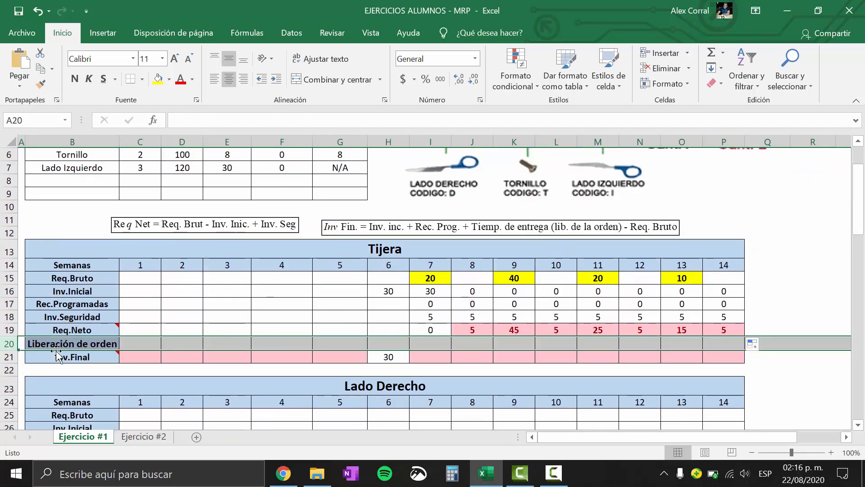
left_click(10, 357)
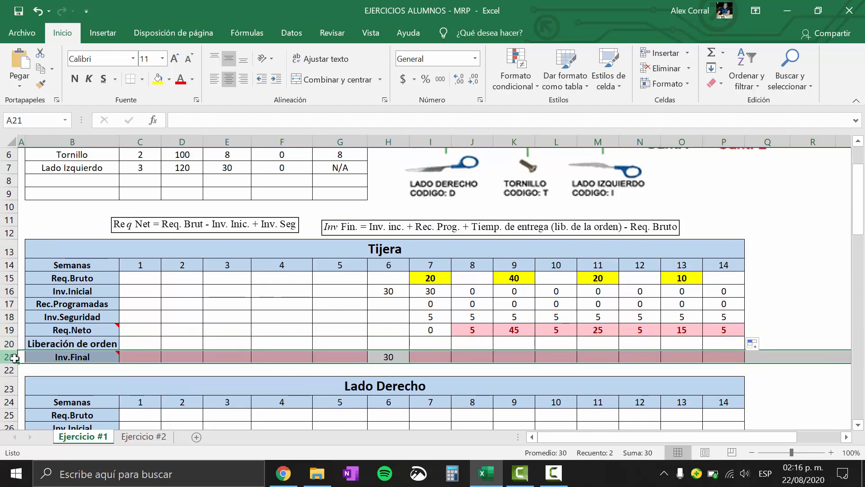
left_click(514, 329)
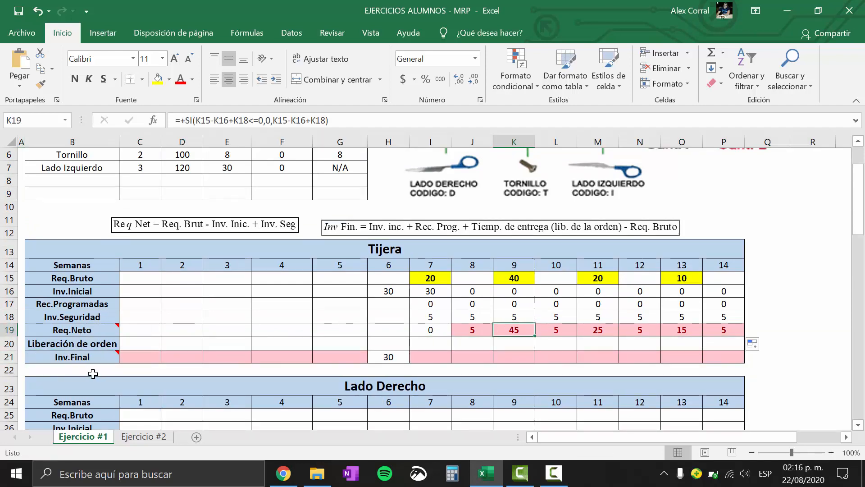
mouse_move(96, 358)
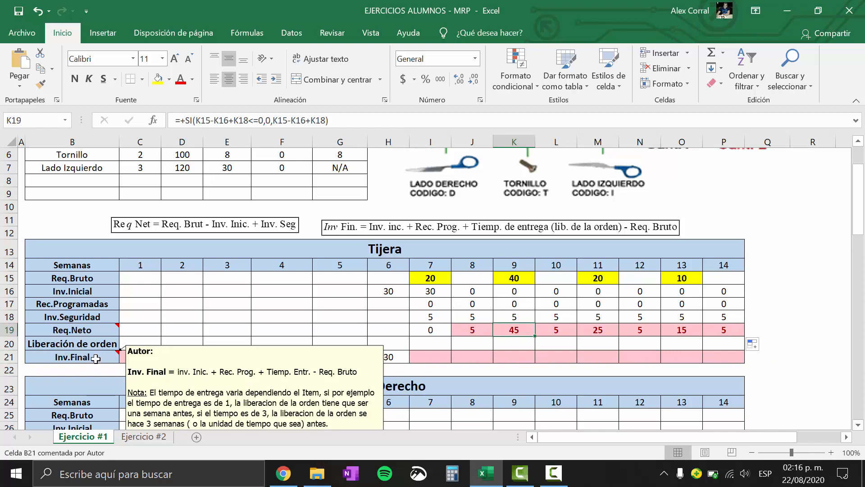
scroll(115, 241, "down", 1)
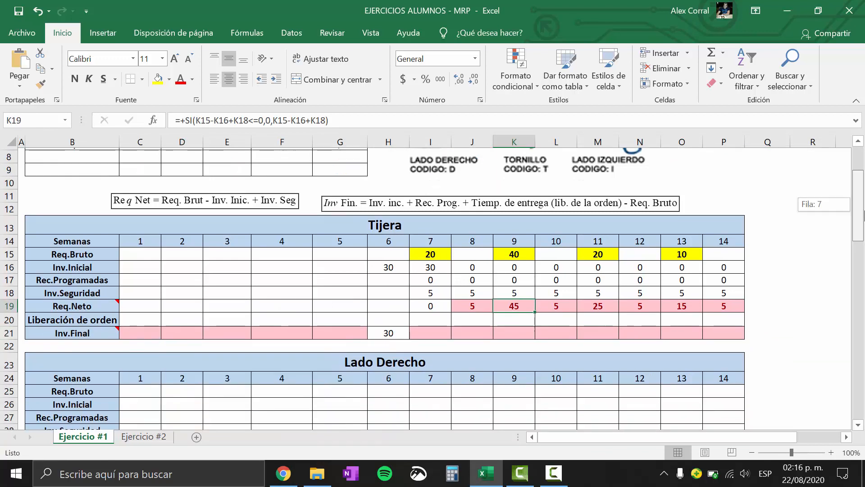
mouse_move(61, 327)
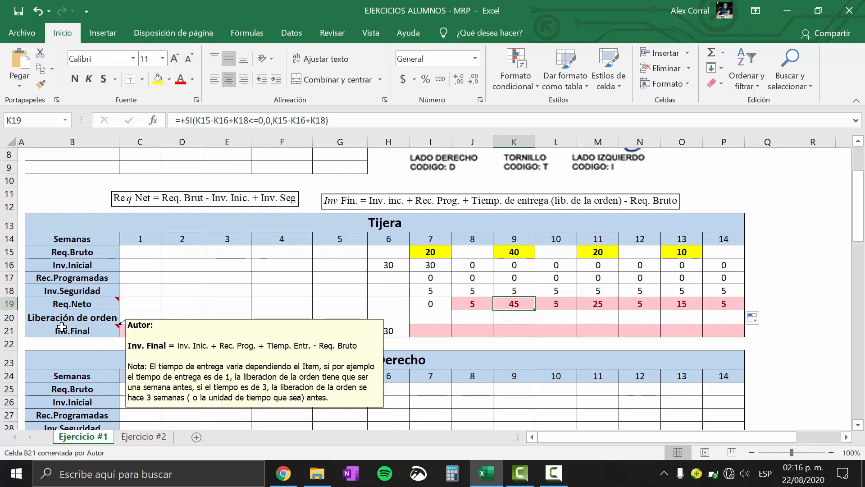
Check Tijera's Tiempo LT in the parts table against its Req.Neto and Liberación de orden rows
left_click(422, 330)
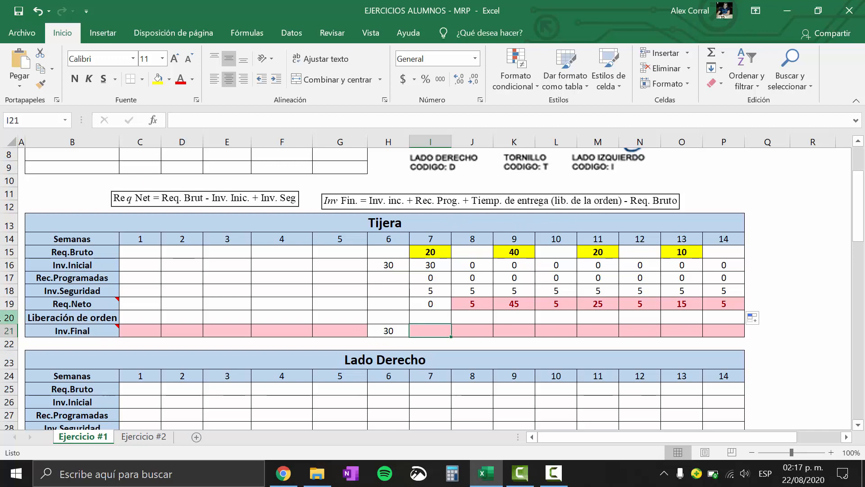
left_click(3, 318)
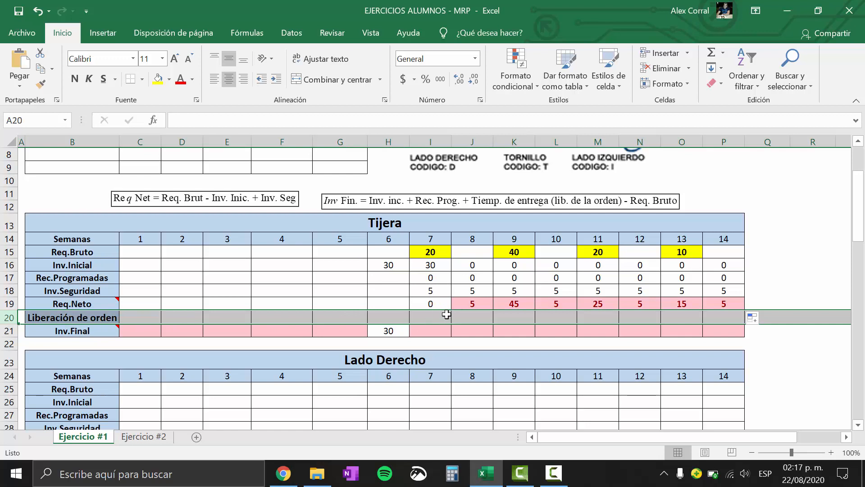
left_click(466, 304)
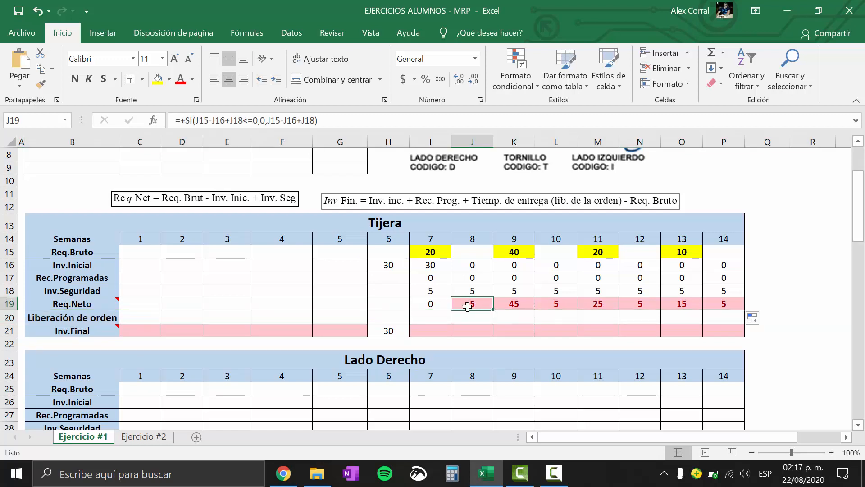
left_click(8, 304)
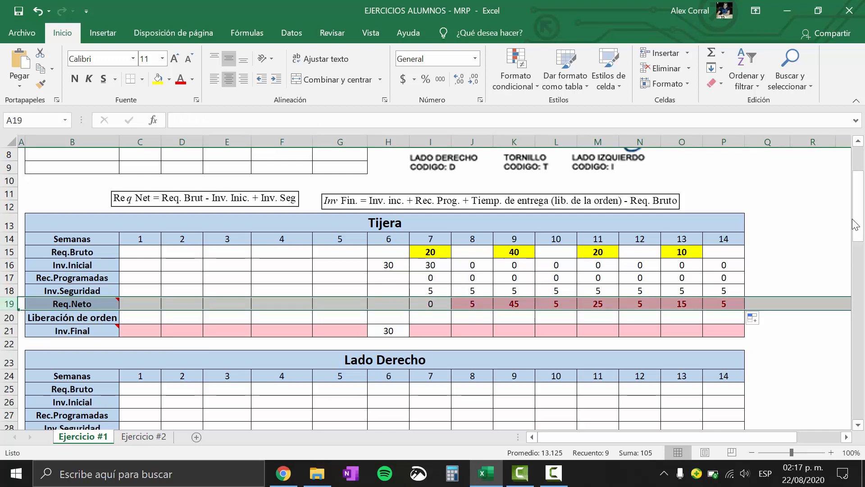
scroll(855, 224, "up", 3)
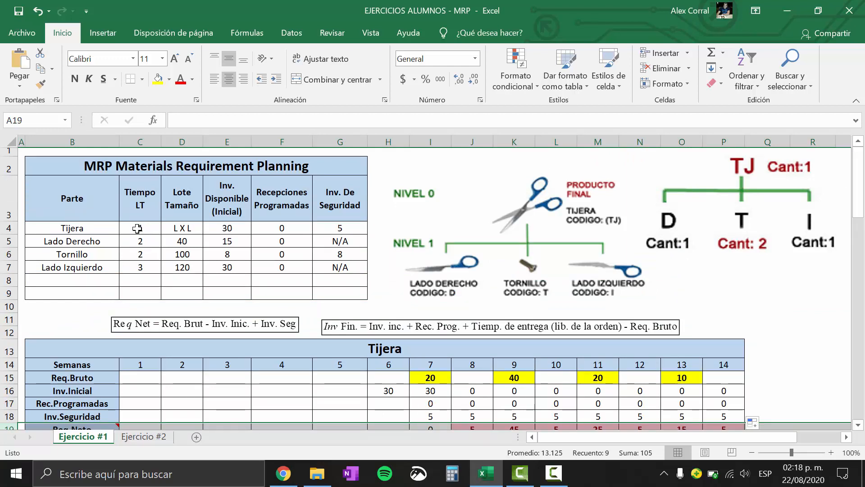
left_click_drag(862, 175, 860, 197)
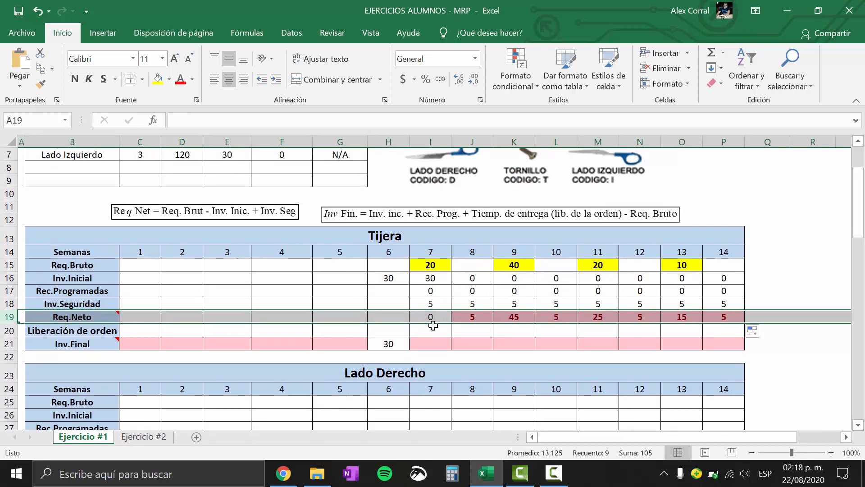
scroll(860, 199, "up", 2)
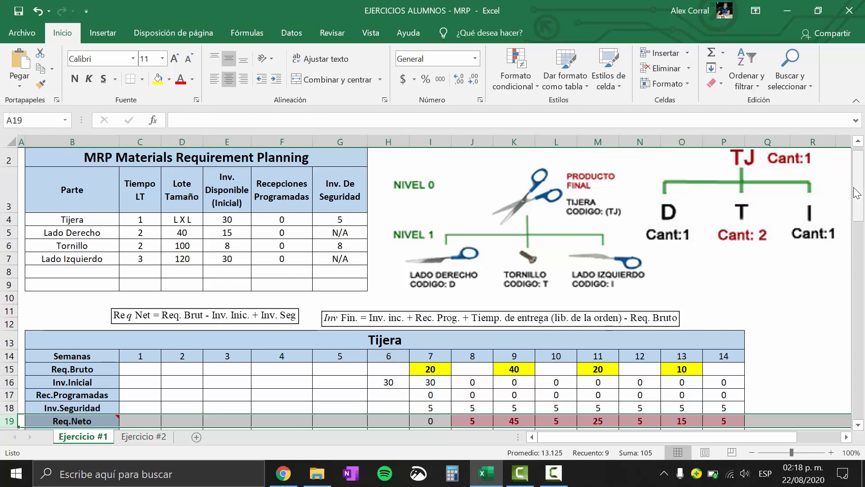
left_click_drag(856, 191, 856, 215)
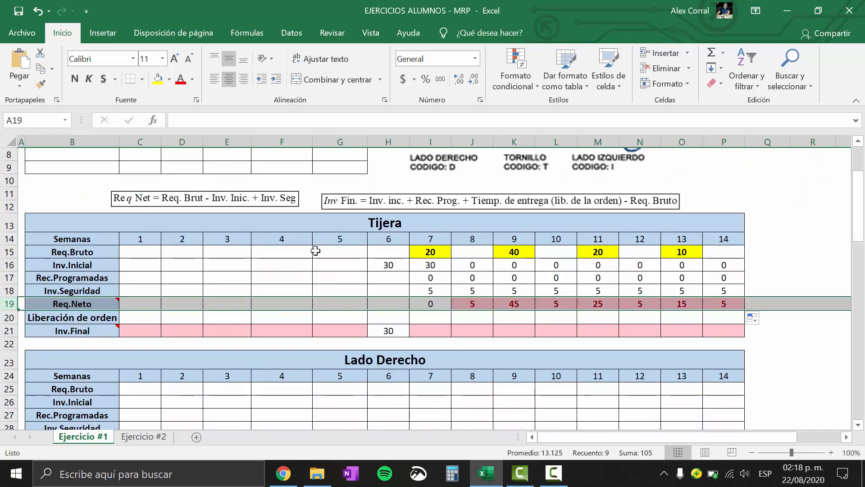
left_click(402, 320)
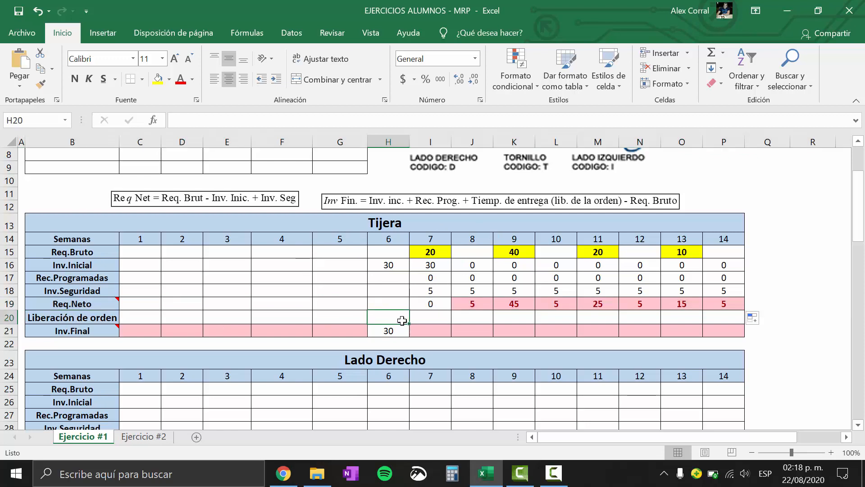
left_click(389, 292)
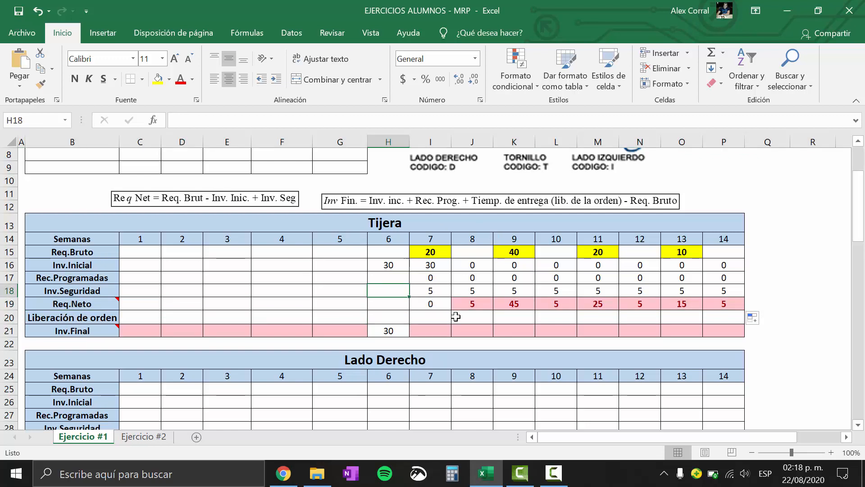
Enter the formula +I16+I17+H20-I15 for Tijera's week 7 Inv.Final
left_click(10, 331)
left_click(440, 330)
type("+")
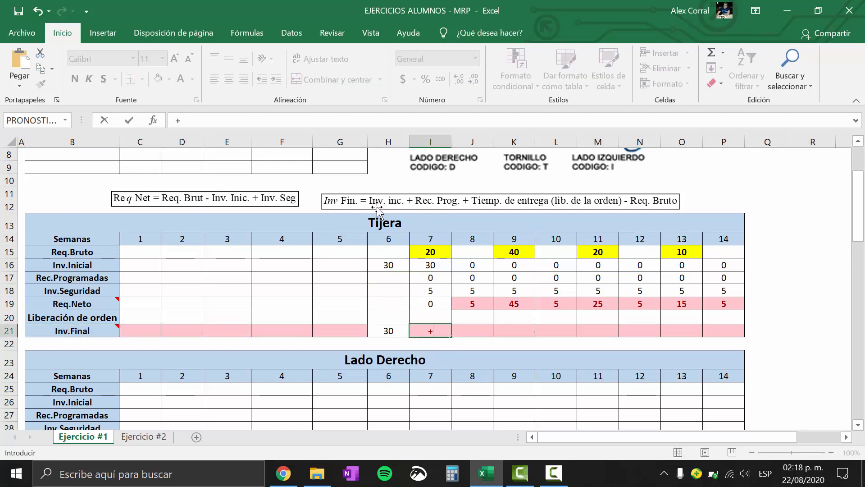
left_click(433, 266)
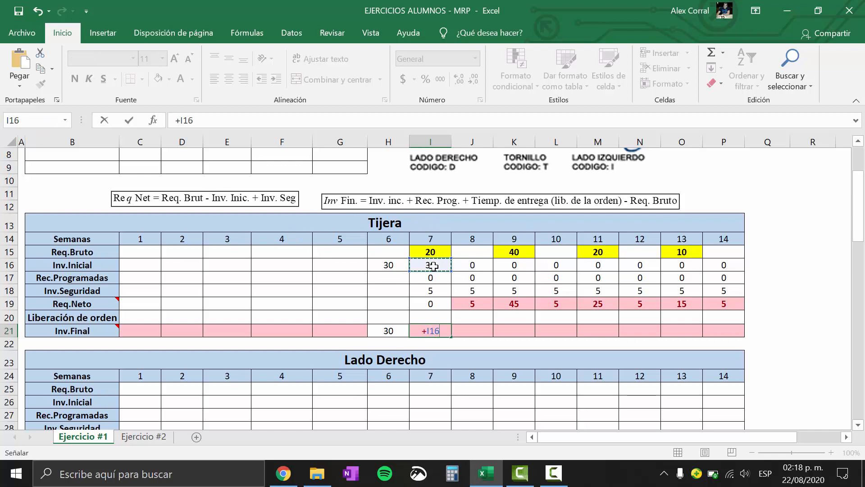
type("+")
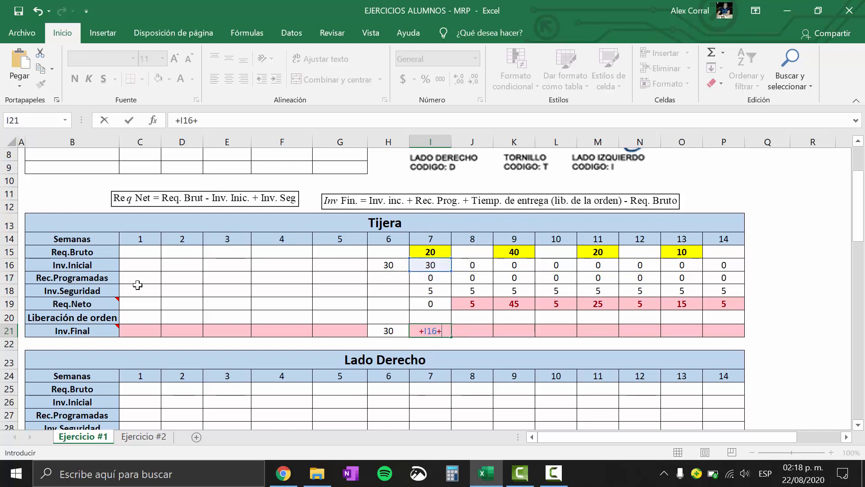
left_click(417, 279)
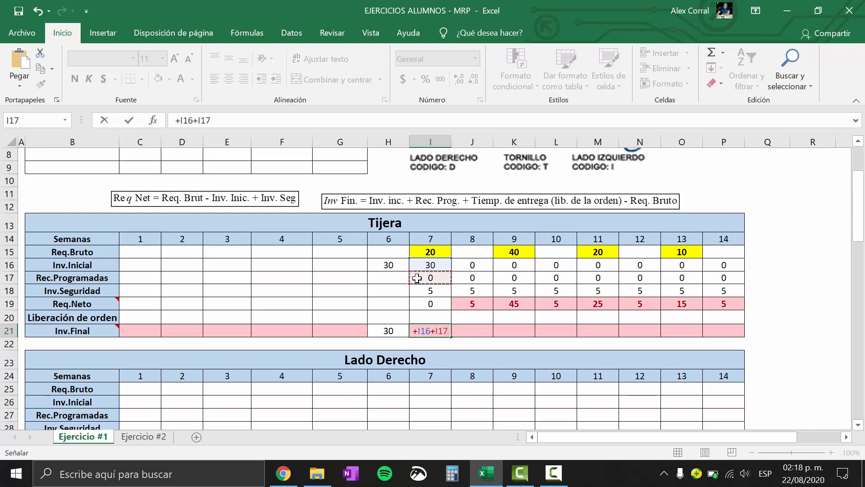
type("+")
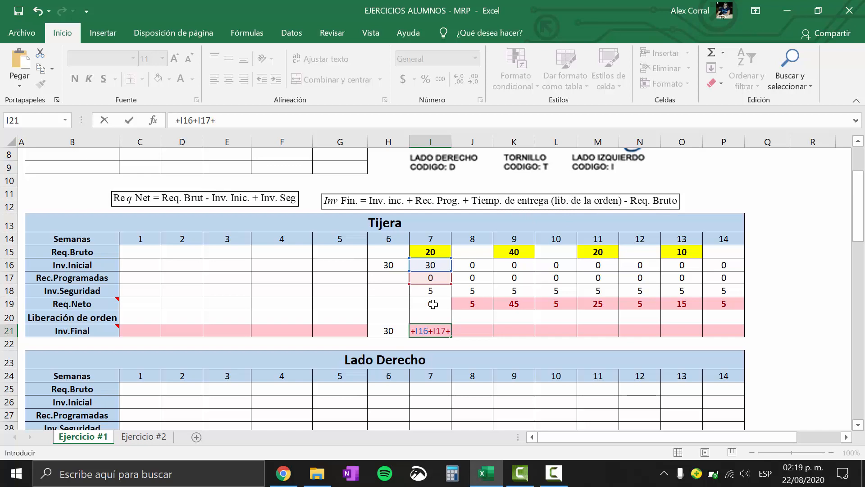
left_click(389, 318)
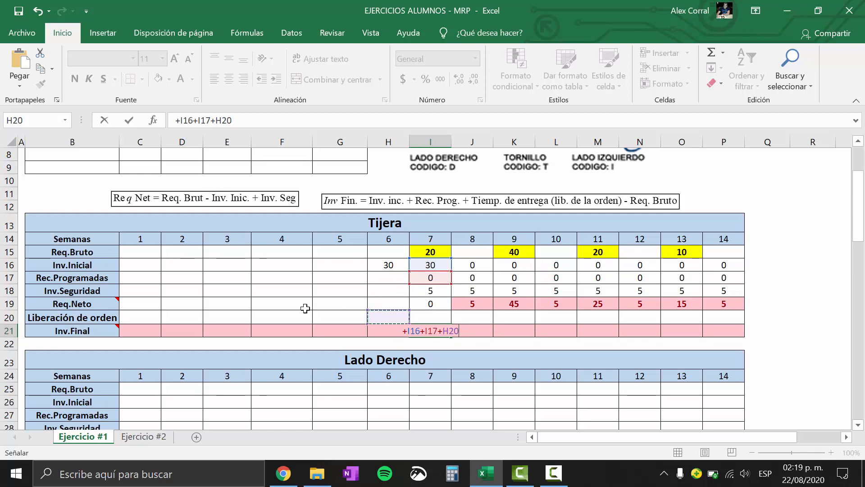
type("-")
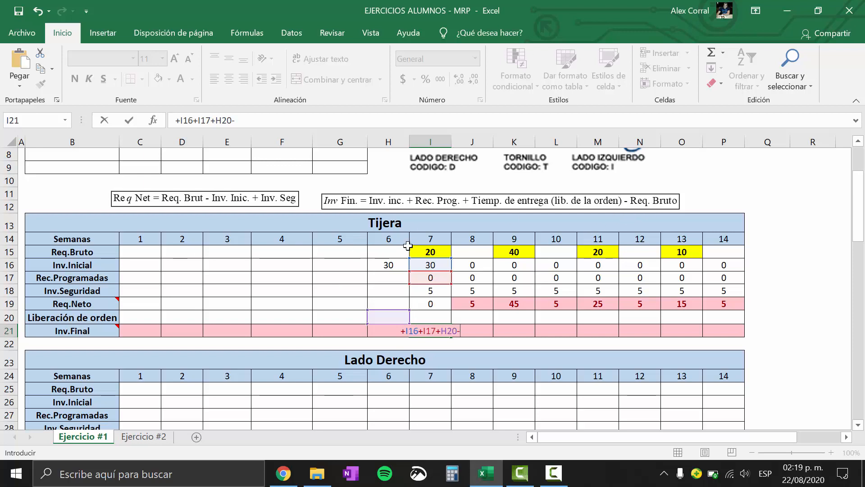
left_click(435, 251)
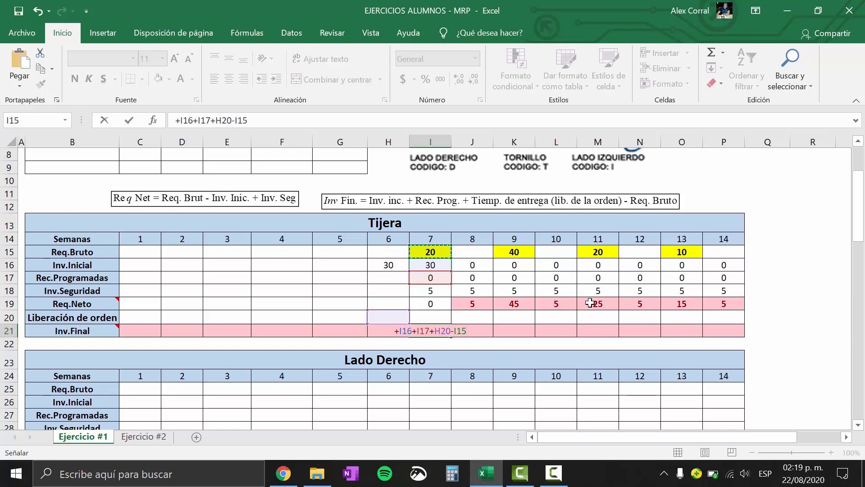
key("Return")
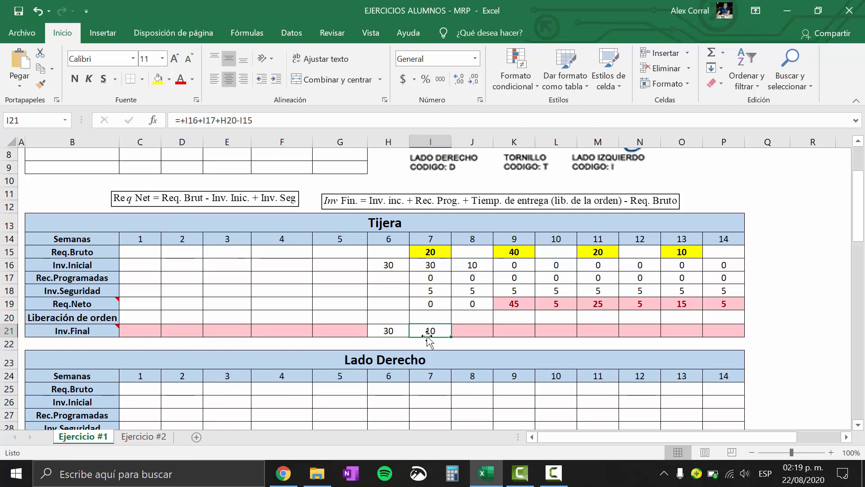
Check Tijera's week 8 Inv.Inicial and Req.Neto formulas, and copy the week 7 Inv.Final formula across weeks 8 to 14
left_click(474, 265)
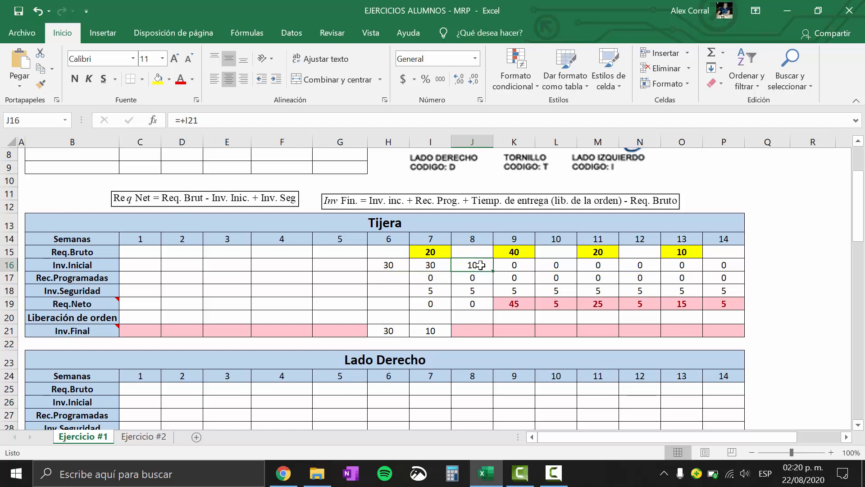
left_click(483, 303)
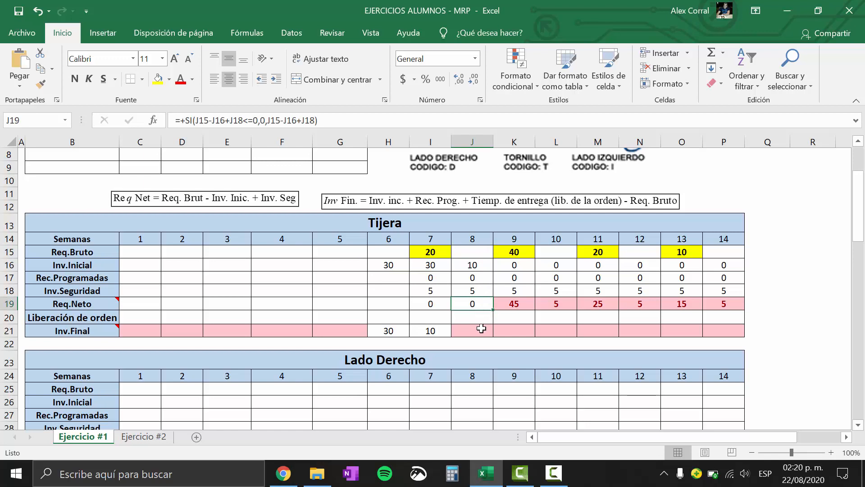
left_click(449, 333)
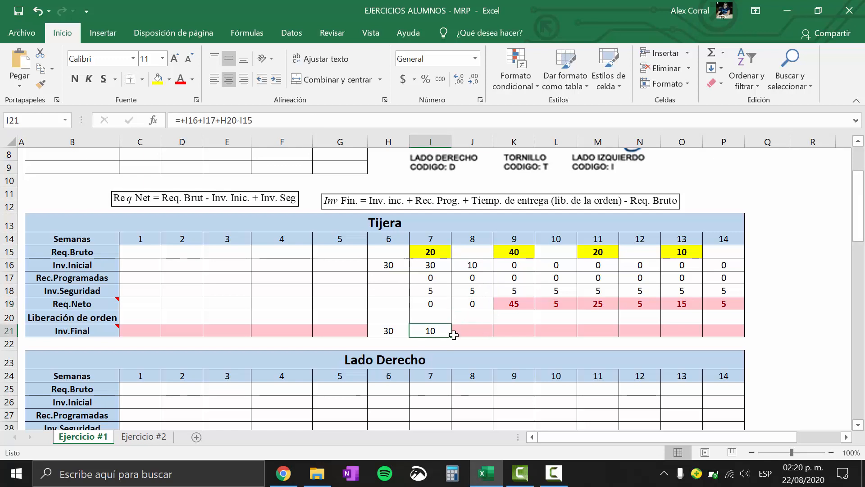
left_click_drag(453, 337, 748, 343)
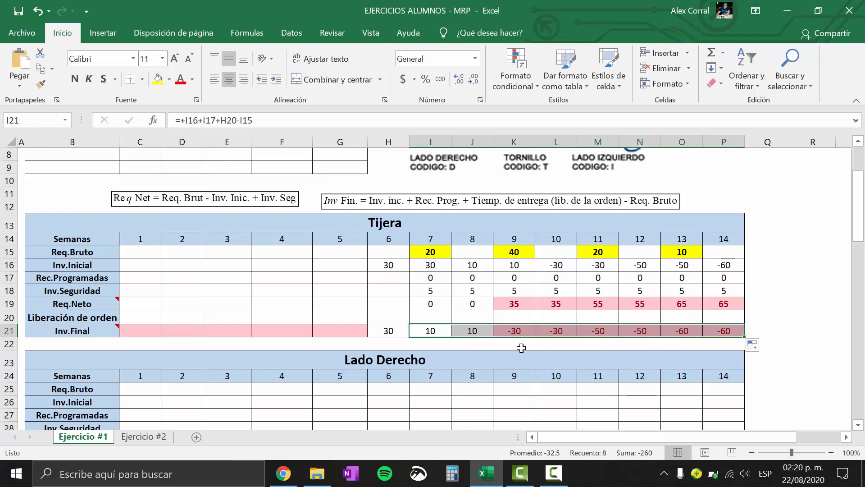
Examine Tijera's Req.Neto and Inv.Final rows, and check Tijera's Lote Tamaño in the parts table
left_click(371, 289)
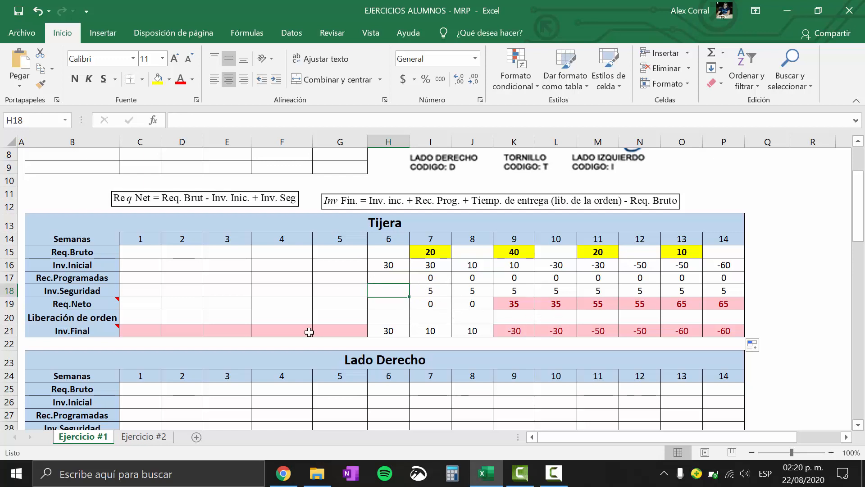
left_click(537, 305)
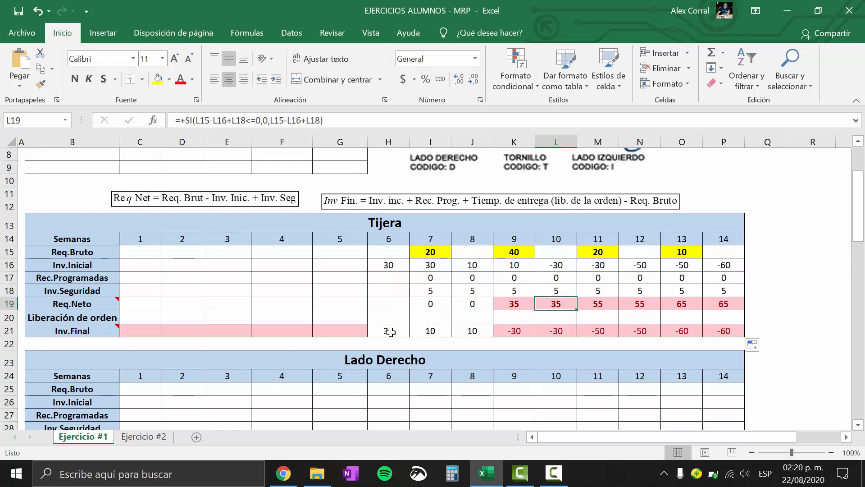
left_click_drag(388, 331, 721, 332)
left_click(469, 307)
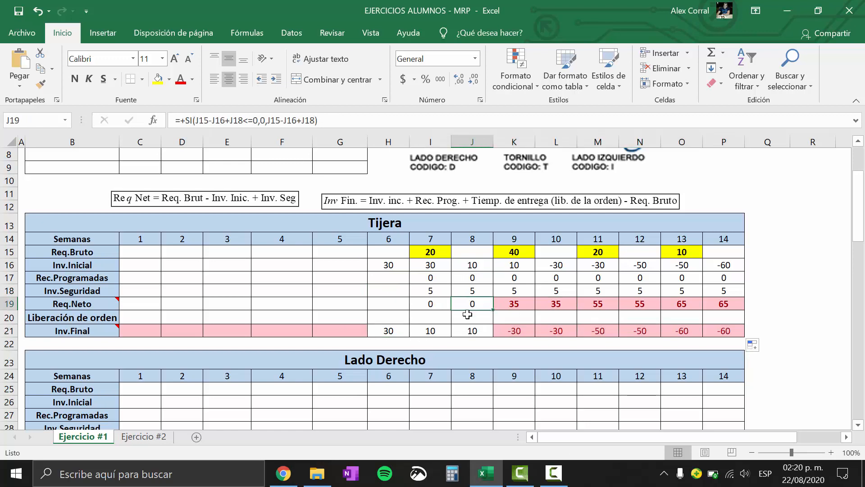
left_click(11, 303)
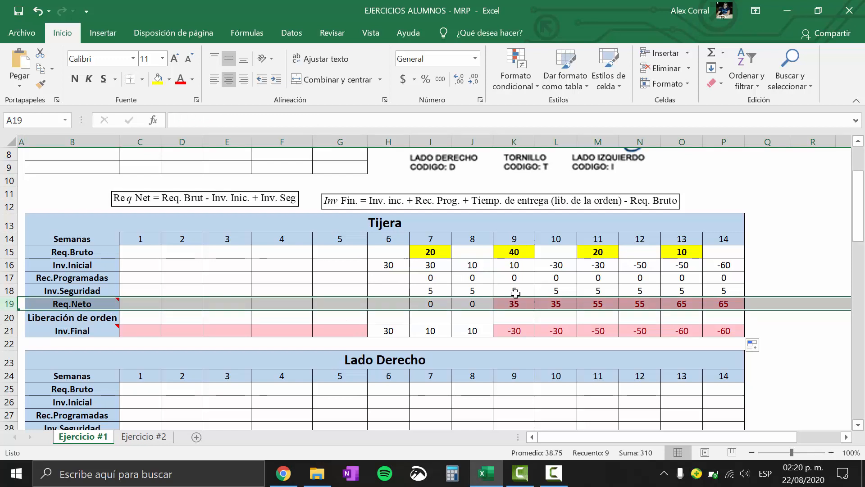
left_click_drag(856, 216, 804, 205)
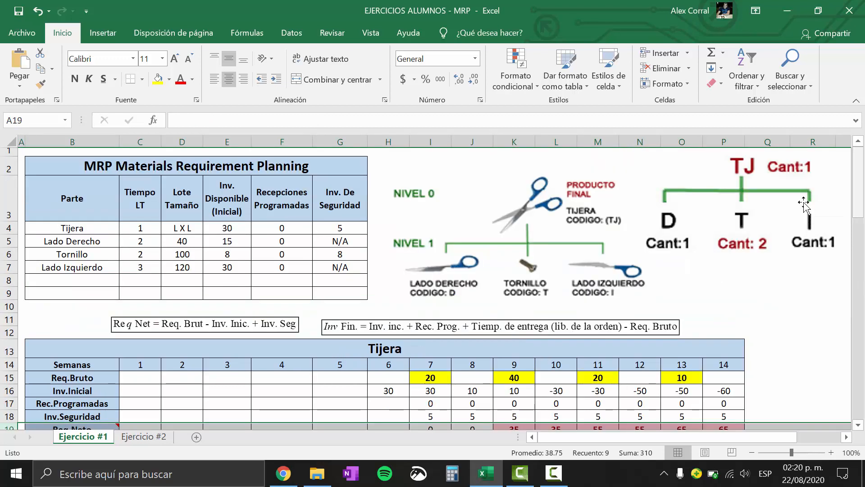
left_click(182, 229)
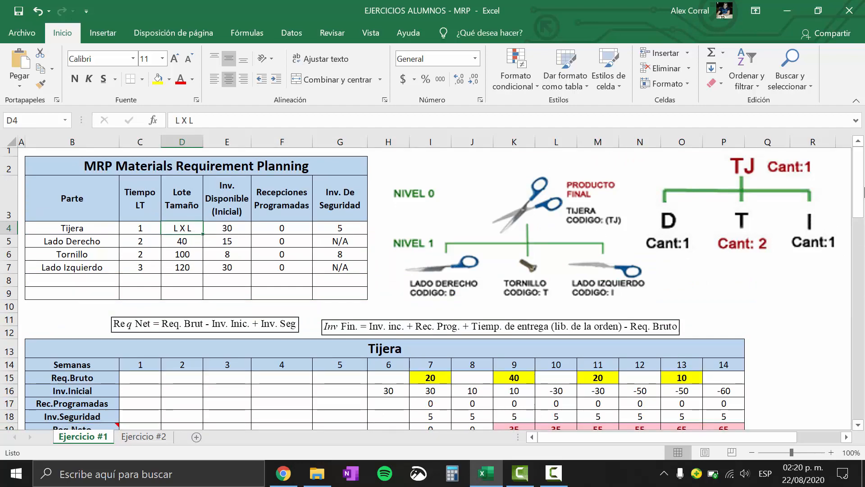
left_click_drag(863, 162, 862, 189)
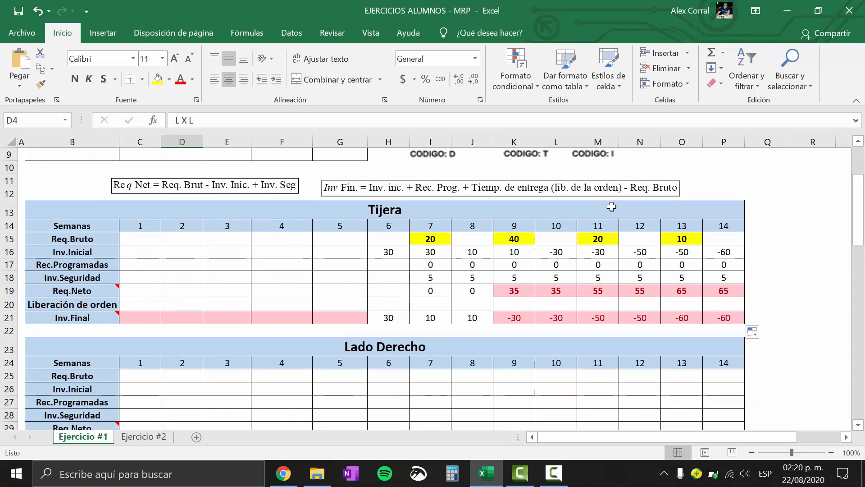
Enter 35 as Tijera's week 8 Liberación de orden and review it against the week 9 Req.Neto
left_click(515, 292)
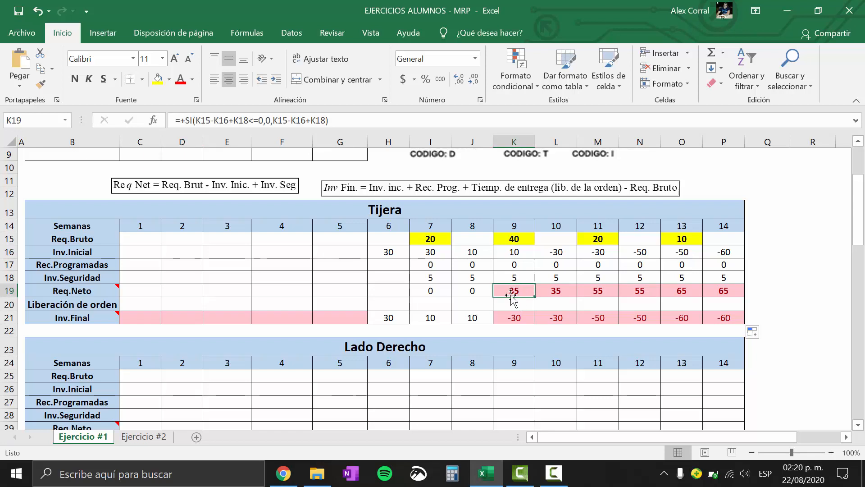
left_click(472, 303)
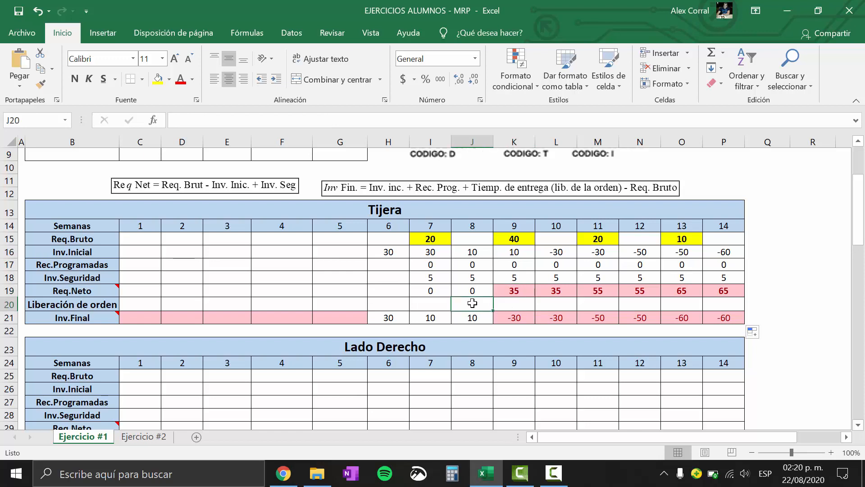
type("35")
key("Return")
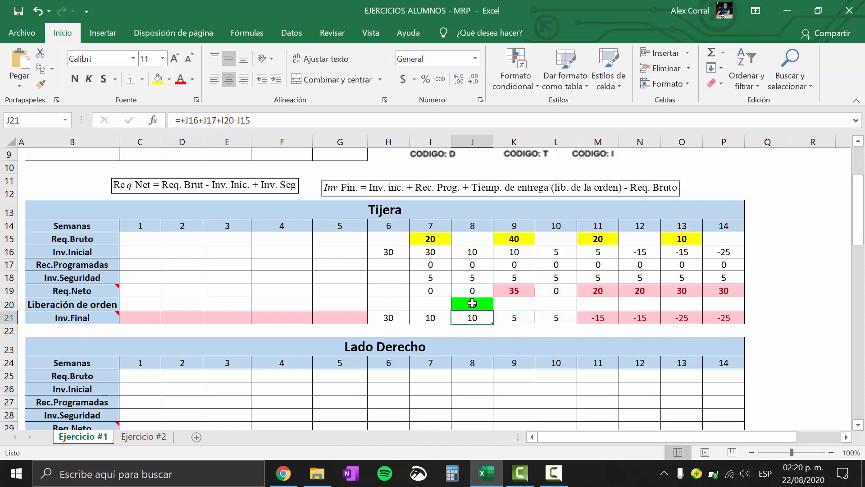
left_click(472, 303)
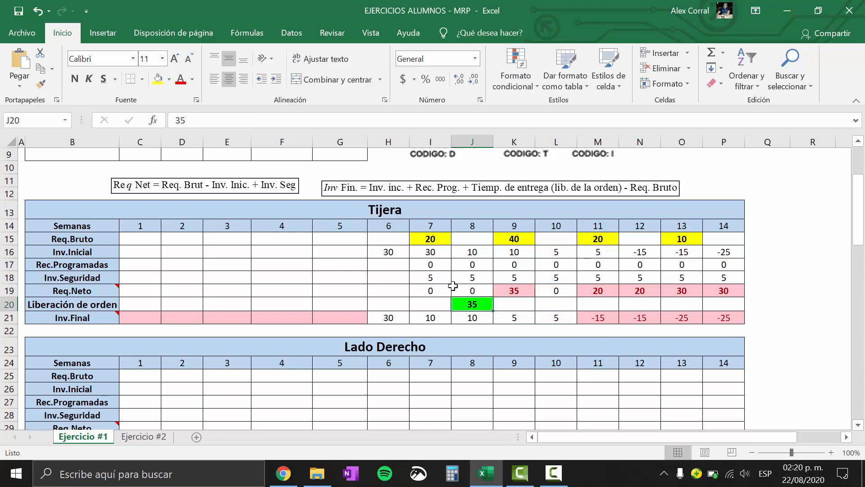
left_click(519, 288)
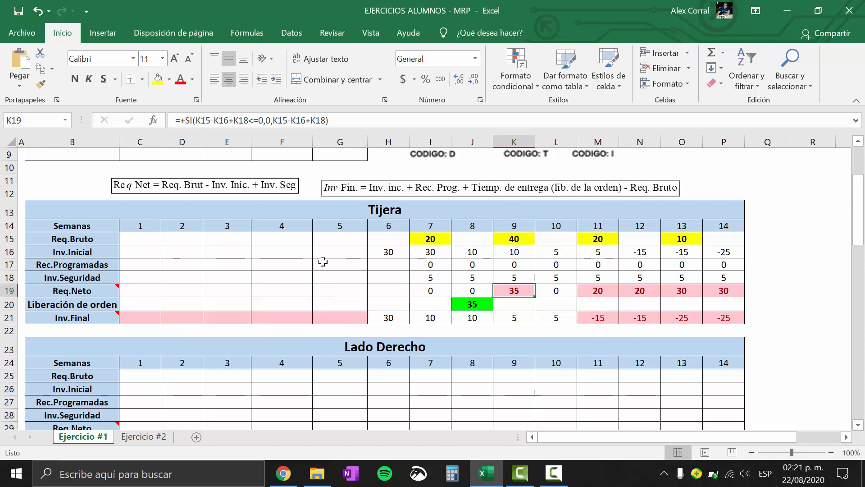
left_click(268, 269)
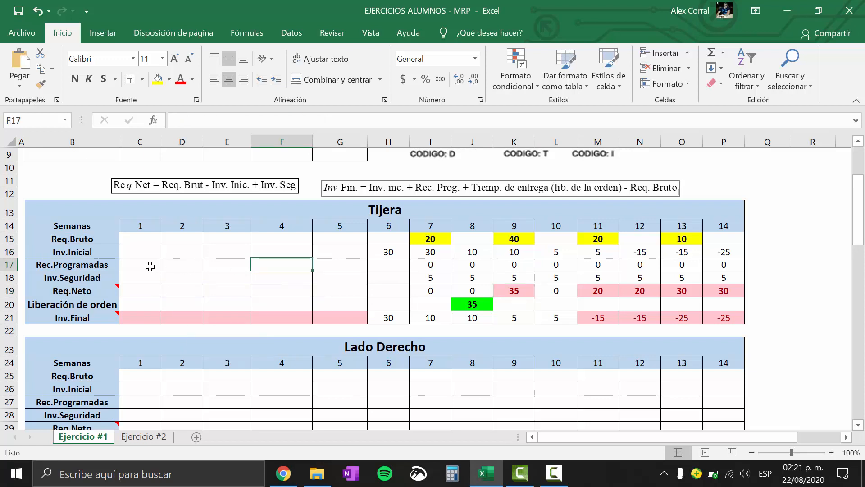
left_click(9, 305)
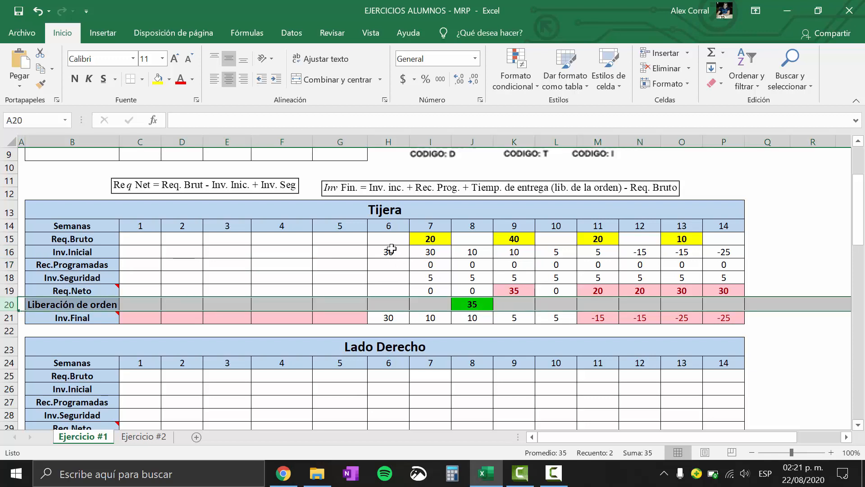
left_click_drag(374, 209, 395, 264)
left_click(476, 304)
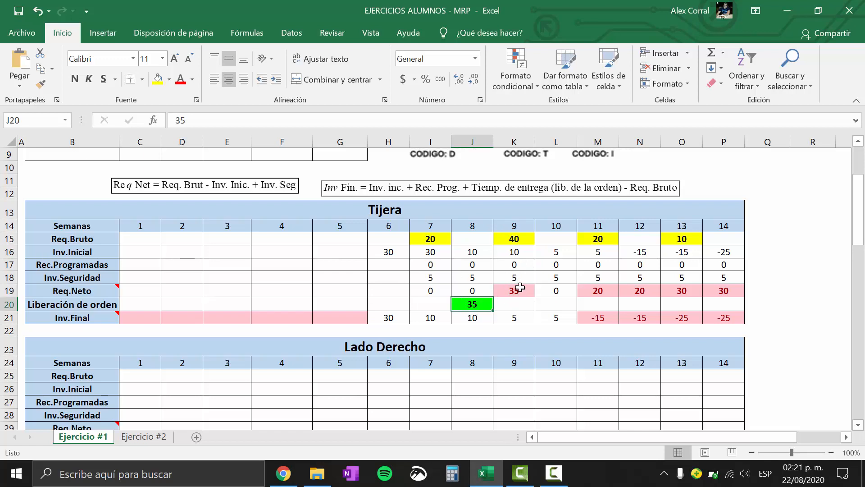
Enter 20 for week 10 and 10 for week 12 in Tijera's Liberación de orden row
left_click(605, 290)
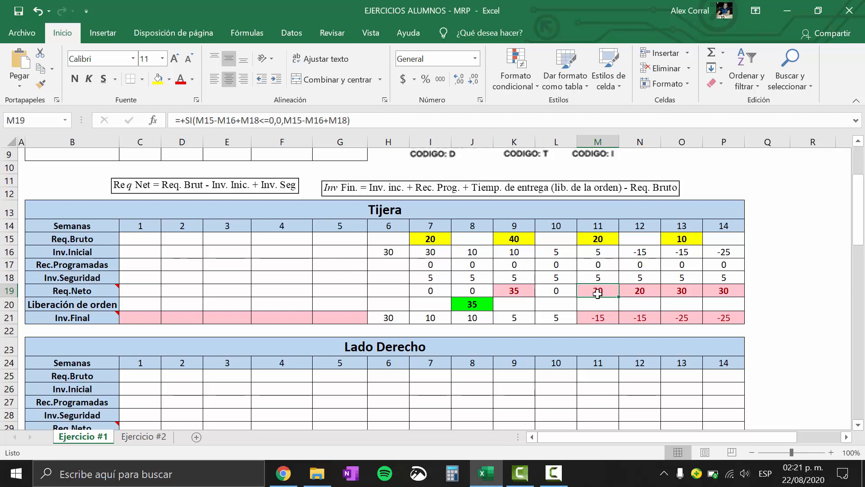
left_click(550, 302)
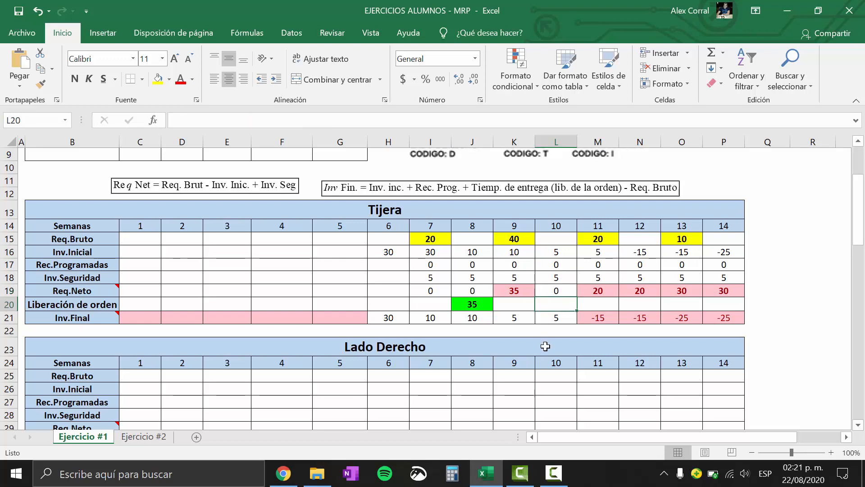
type("20")
key("Return")
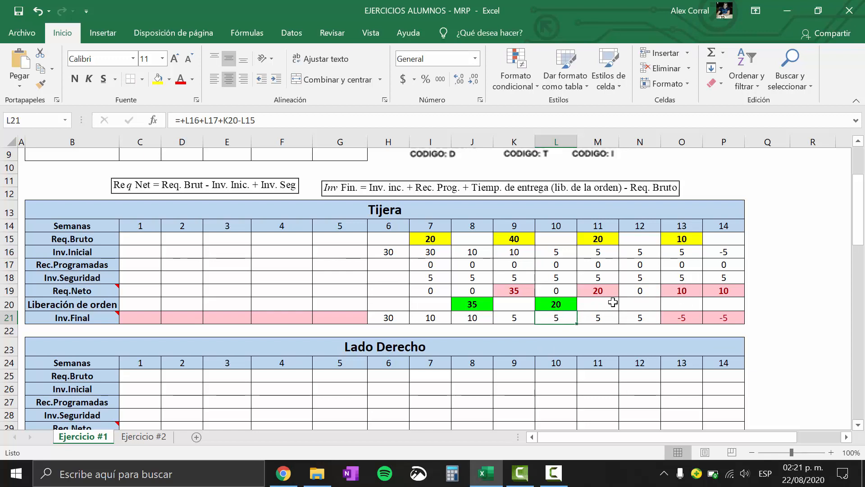
left_click(630, 301)
type("10")
key("Return")
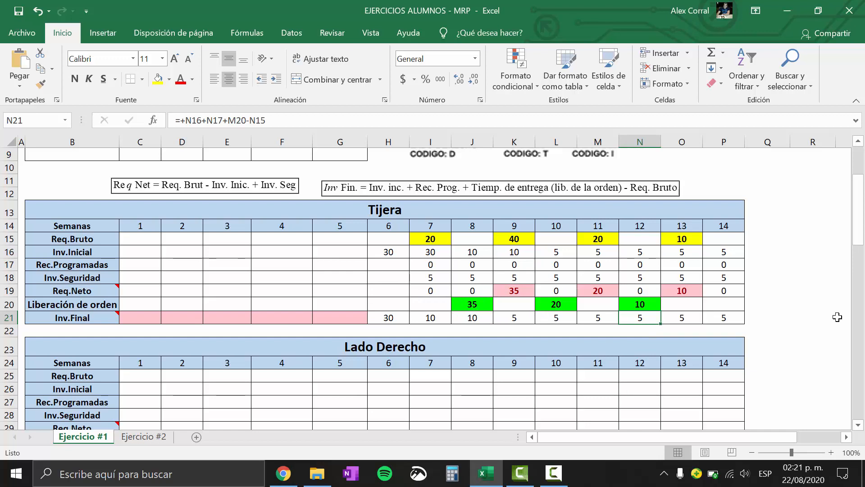
Clear the manually entered Liberación de orden quantities for Tijera from weeks 8 to 14
left_click_drag(715, 303, 524, 304)
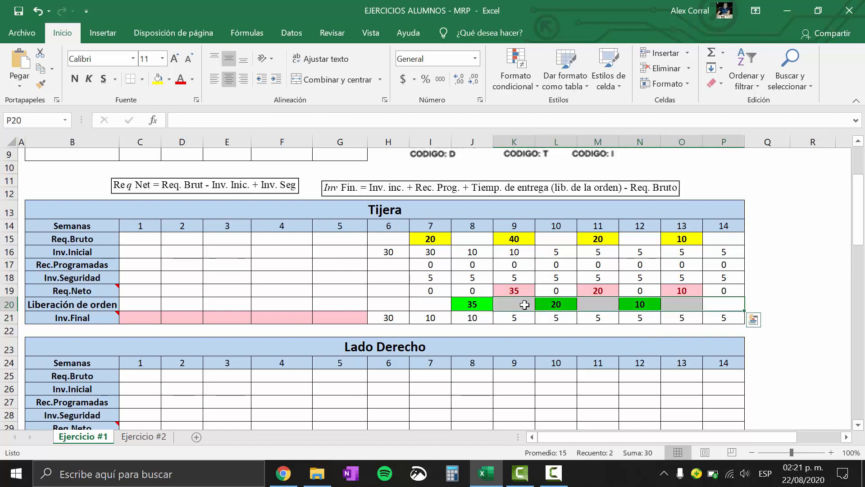
key("Delete")
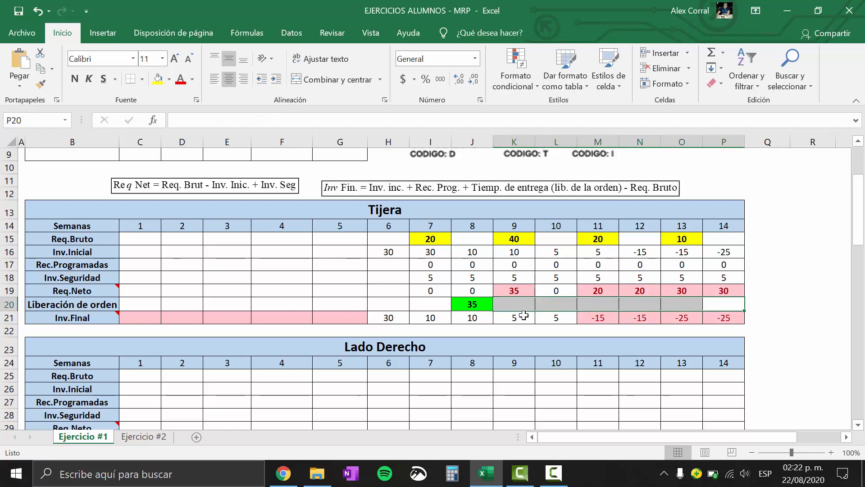
left_click(434, 289)
left_click(471, 304)
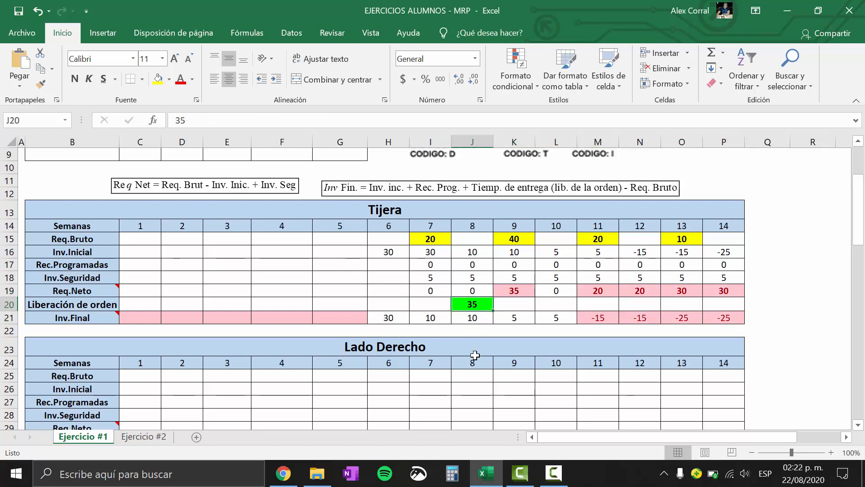
key("Delete")
left_click(468, 268)
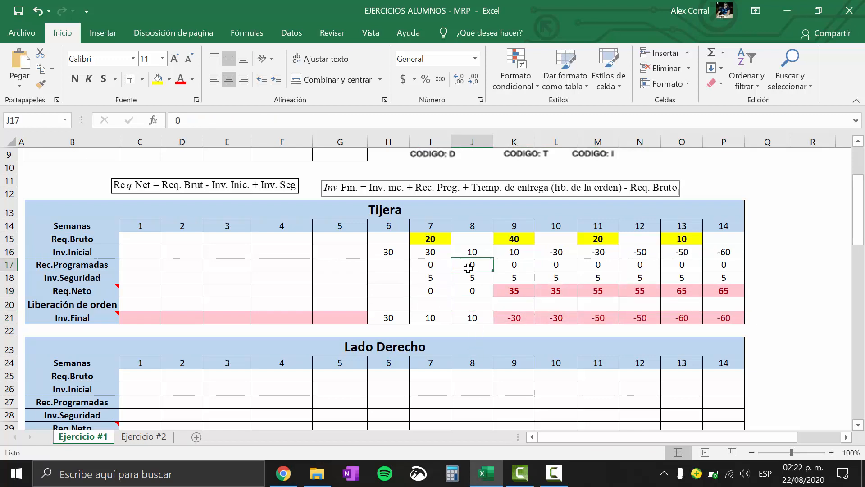
Enter the formula =+SI(K19>=0,K19,0) for week 8 in Tijera's Liberación de orden row
left_click(475, 299)
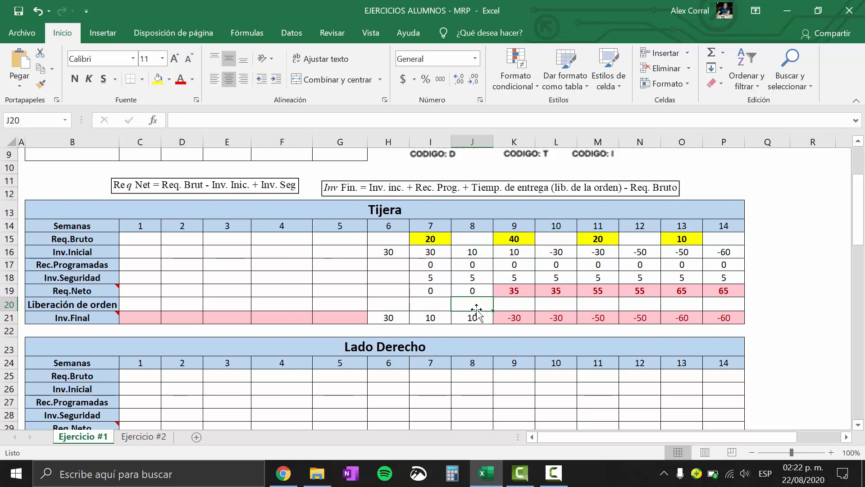
type("+si")
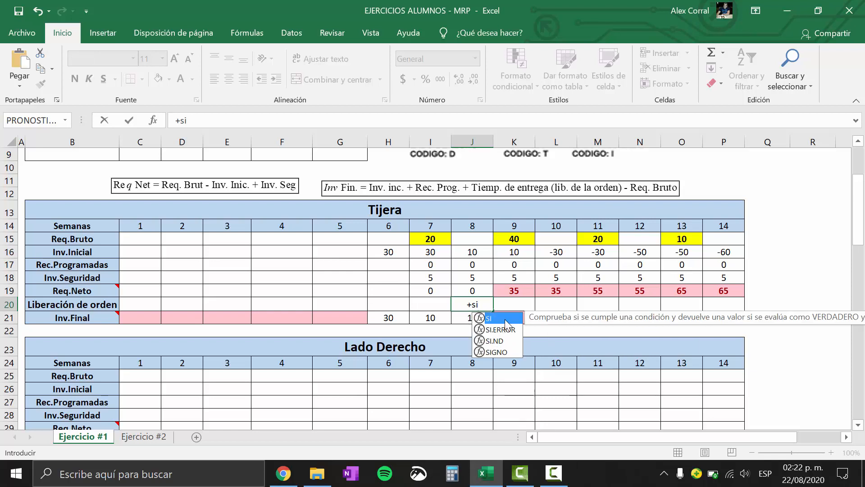
double_click(506, 319)
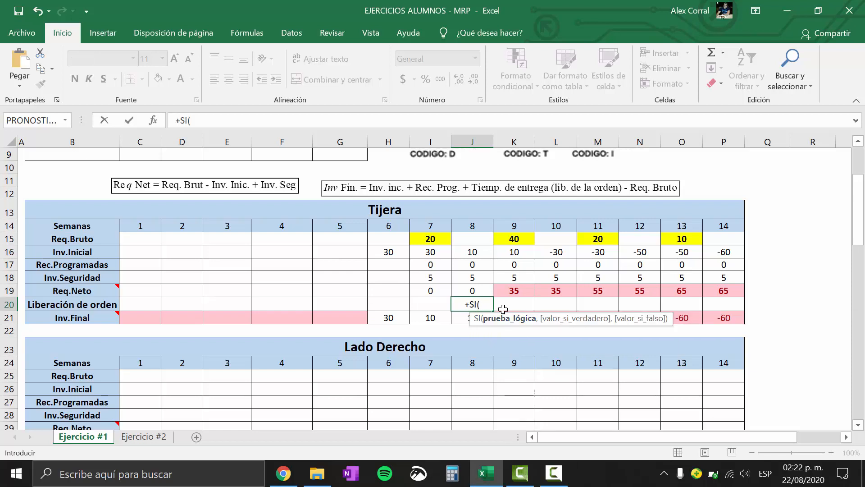
left_click(509, 290)
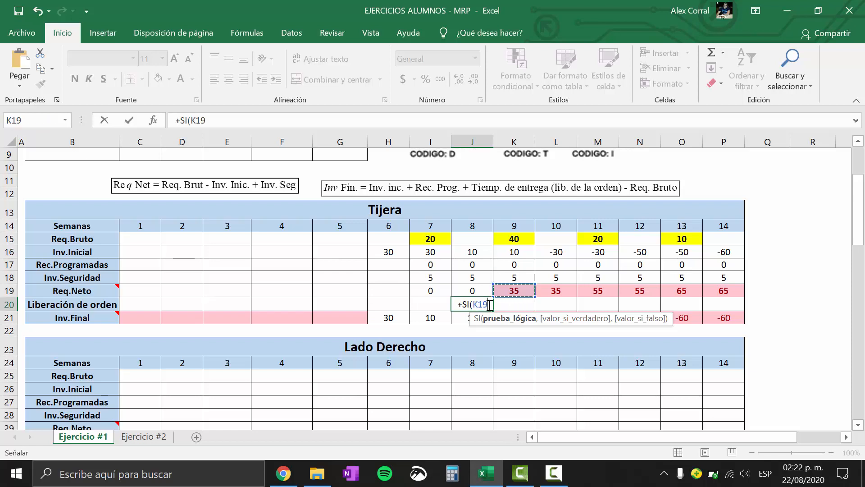
left_click(770, 476)
left_click(747, 365)
type(">")
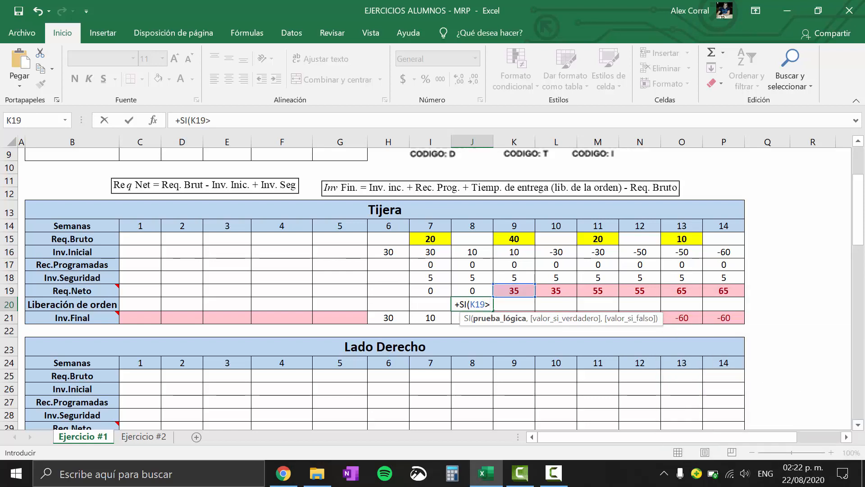
left_click(766, 473)
left_click(773, 322)
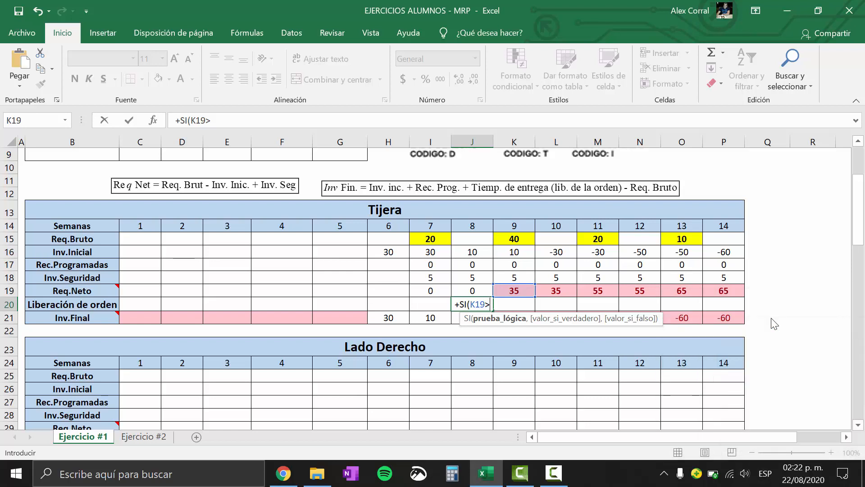
type("?")
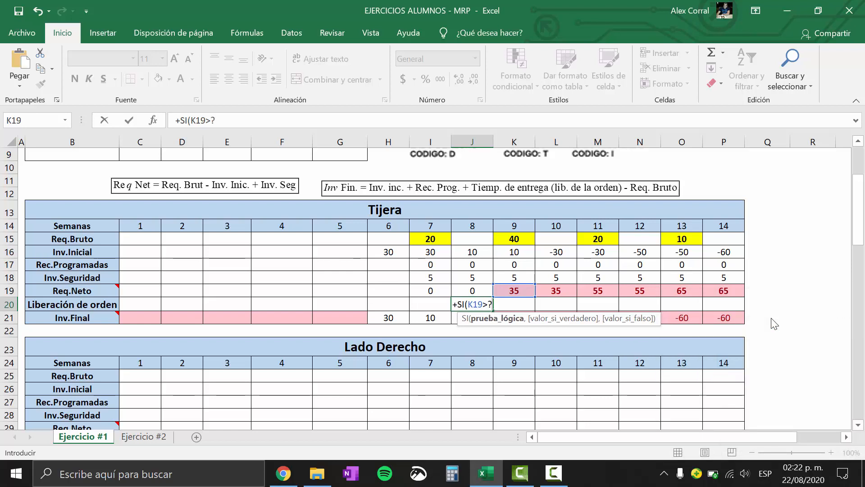
key("BackSpace")
type("=0")
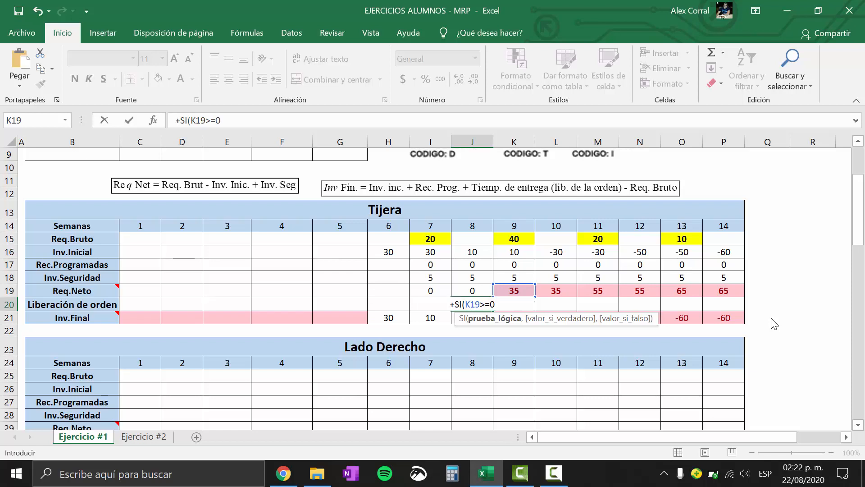
type(",")
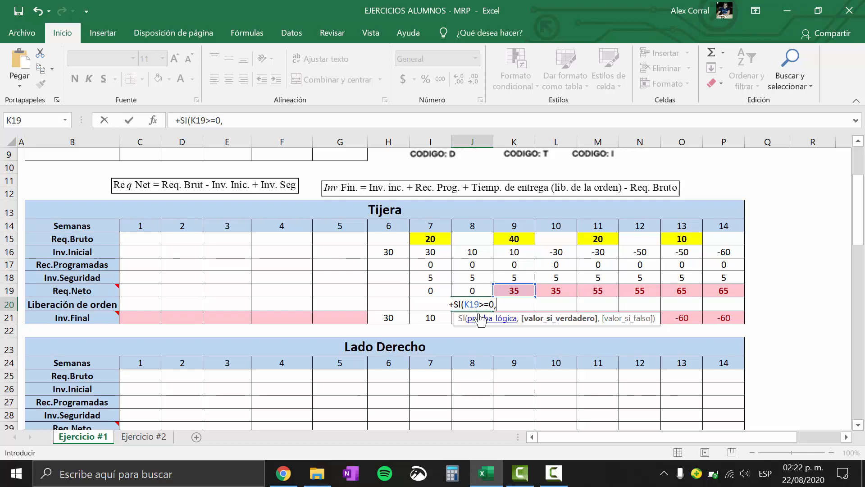
left_click(514, 291)
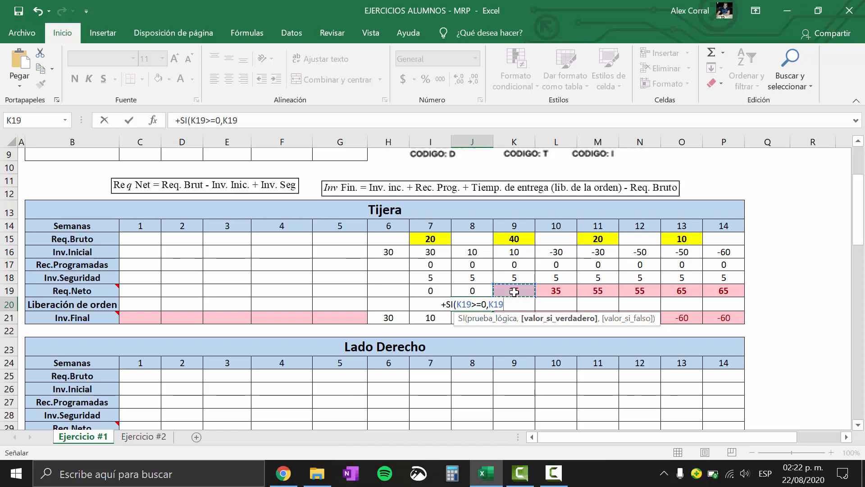
type(",")
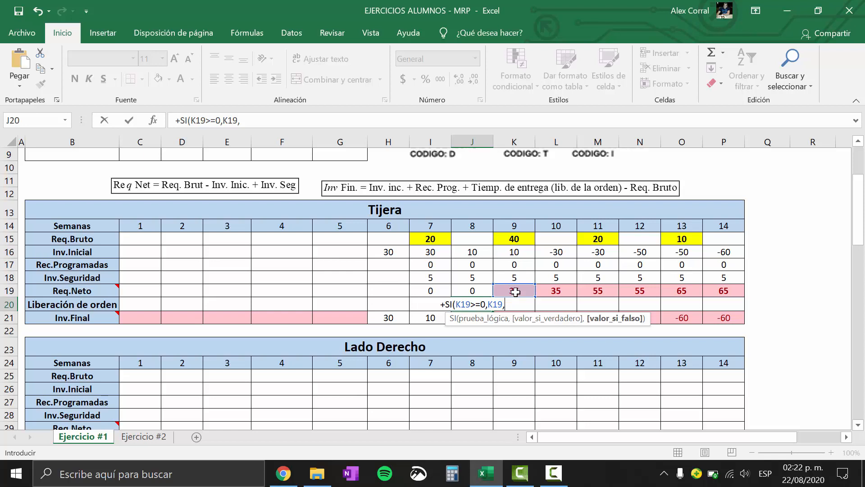
type("0")
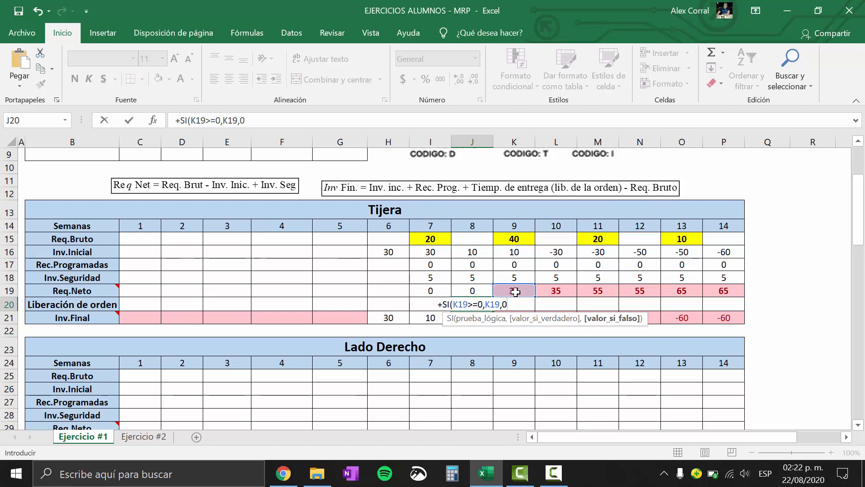
type(")")
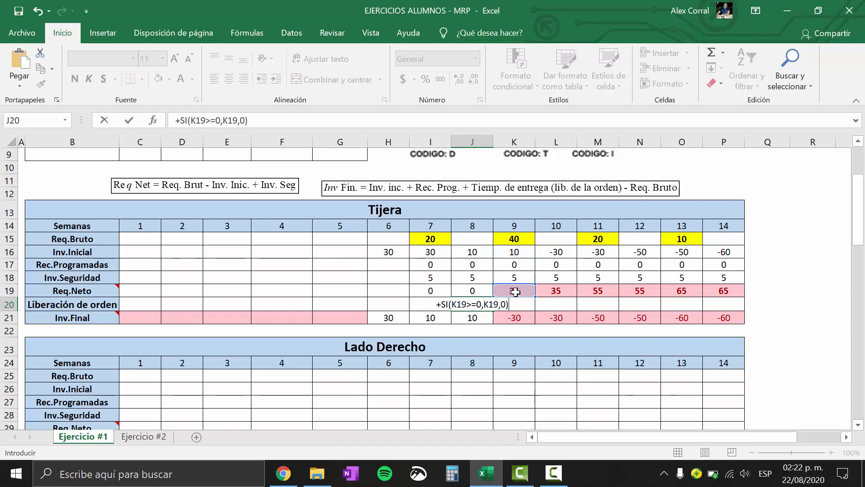
key("Return")
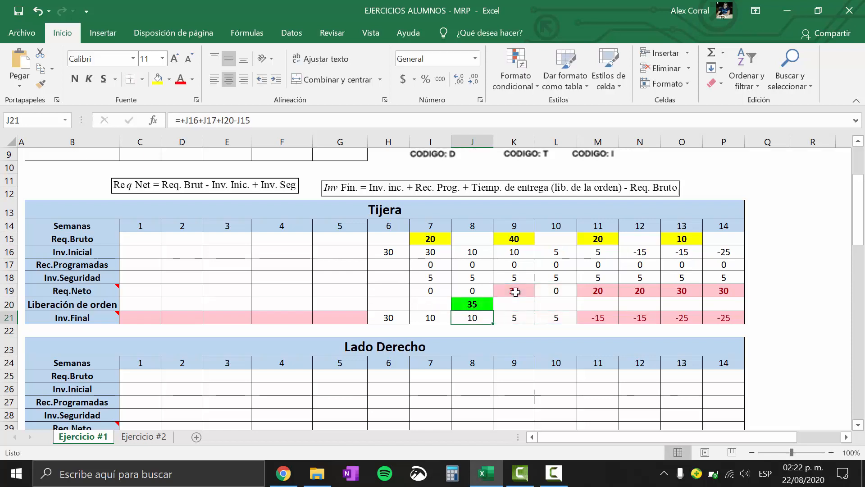
Fill the week 8 Liberación de orden formula across Tijera's weeks 9 to 14
left_click(481, 304)
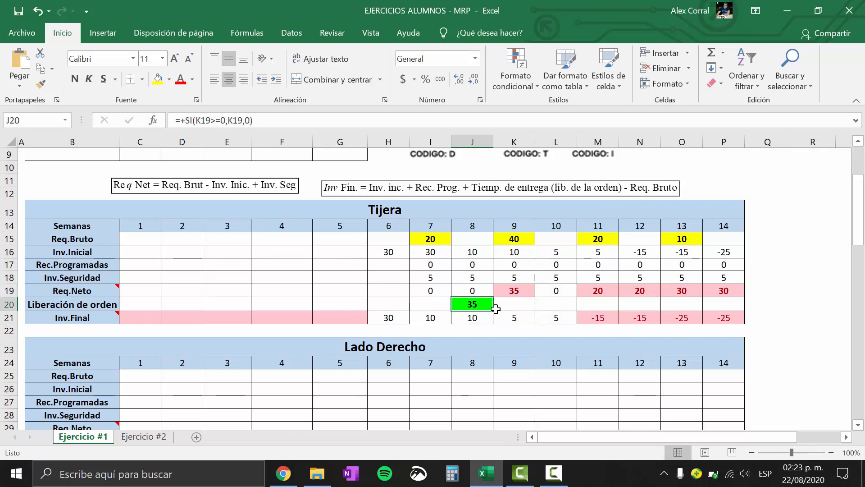
left_click_drag(495, 308, 752, 304)
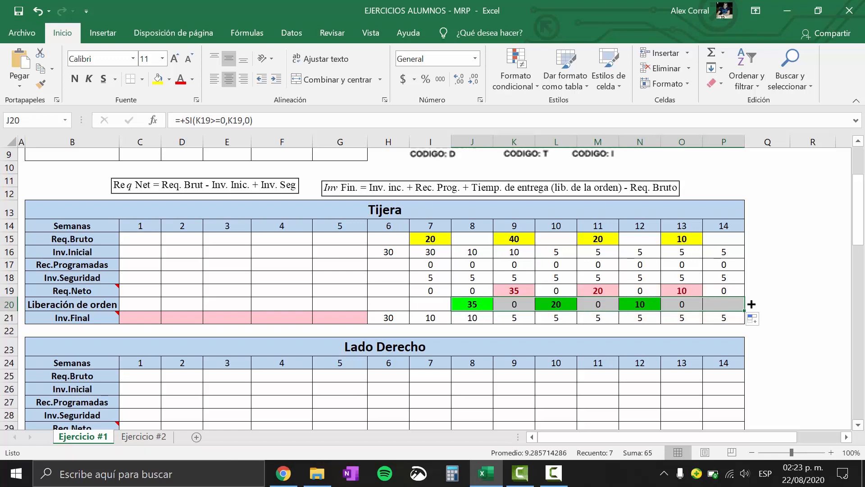
left_click(541, 346)
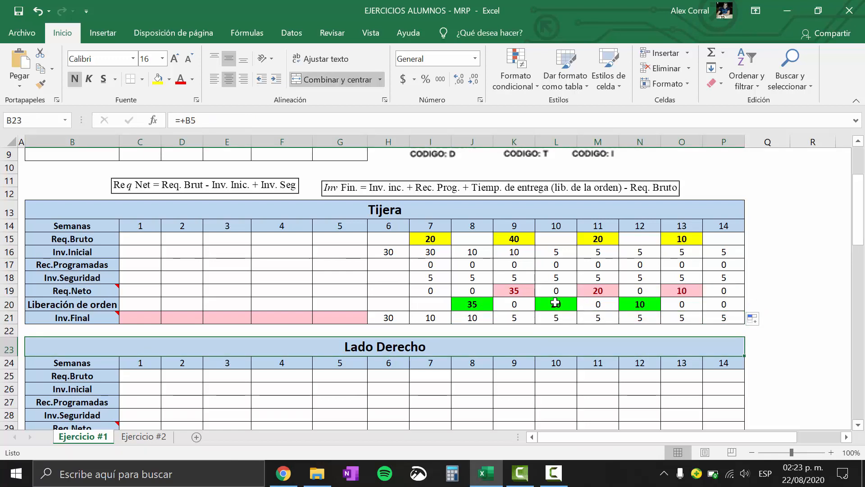
Review Tijera's completed grid, checking the week 14 Req.Neto formula, the Liberación de orden row and its week 8 formula
left_click(723, 292)
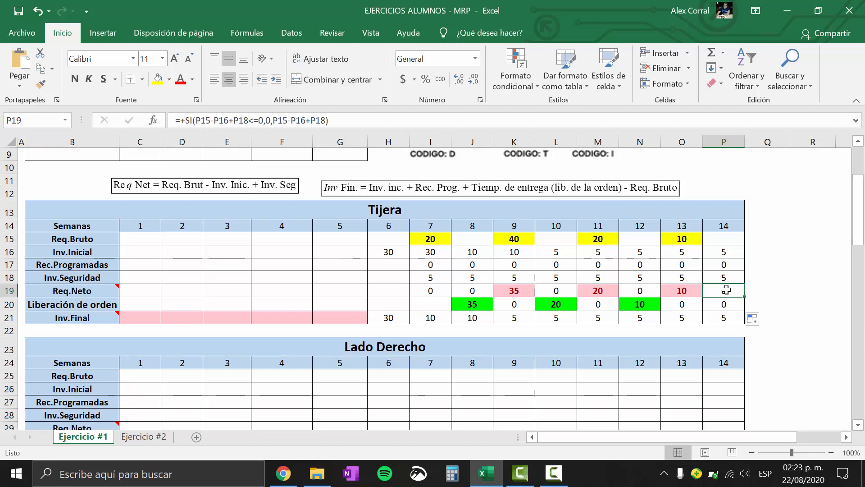
type("5")
key("Escape")
left_click(406, 365)
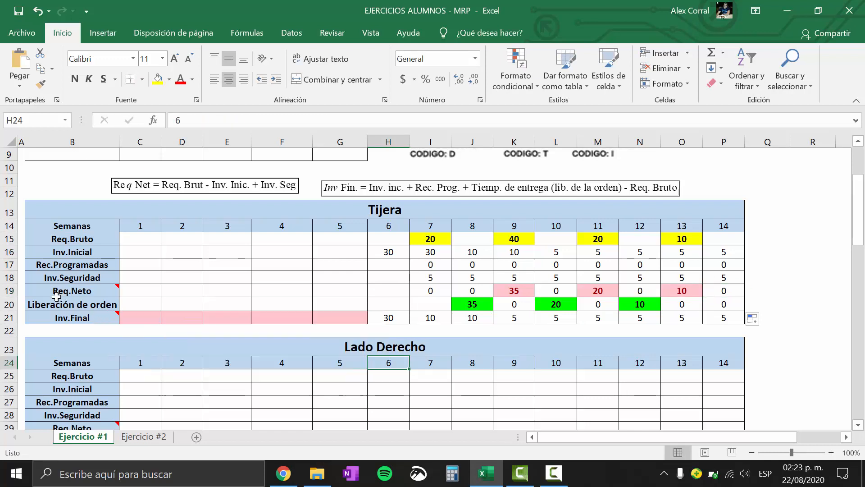
left_click_drag(60, 305, 725, 298)
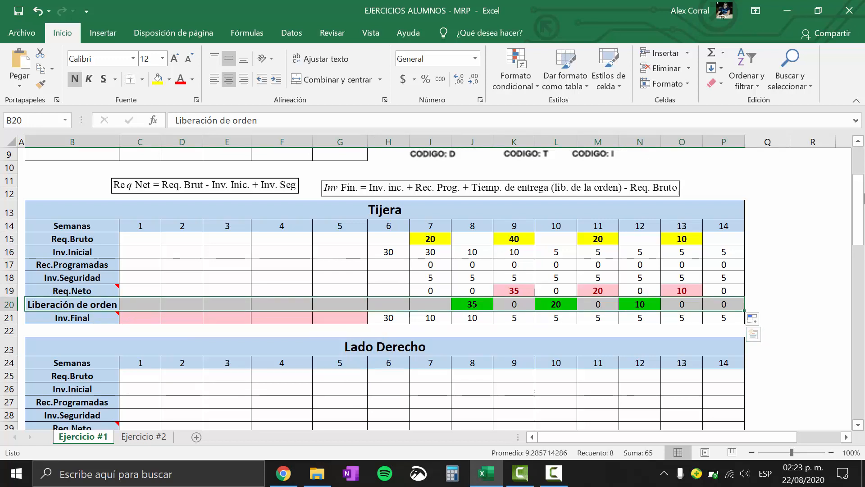
left_click_drag(859, 198, 858, 195)
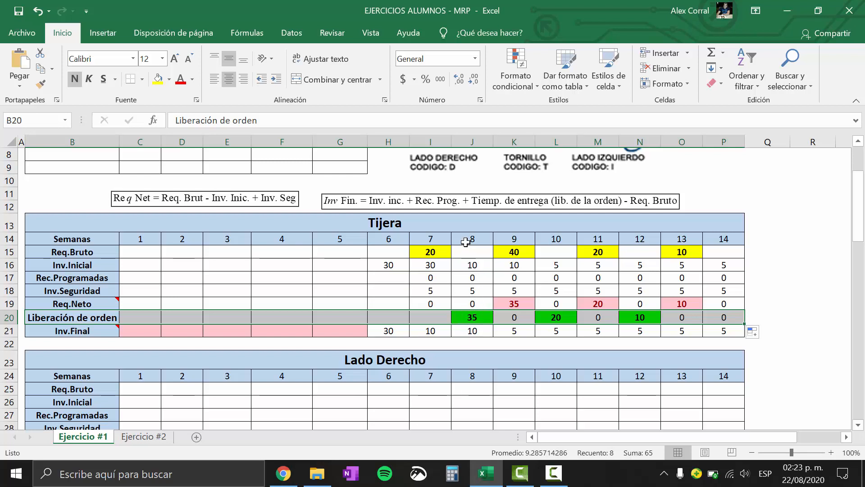
left_click(465, 319)
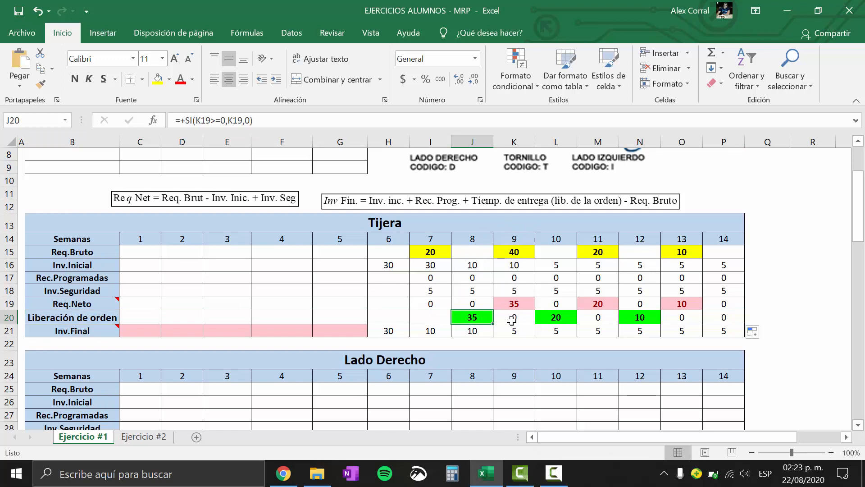
left_click_drag(860, 197, 863, 225)
left_click_drag(67, 190, 680, 282)
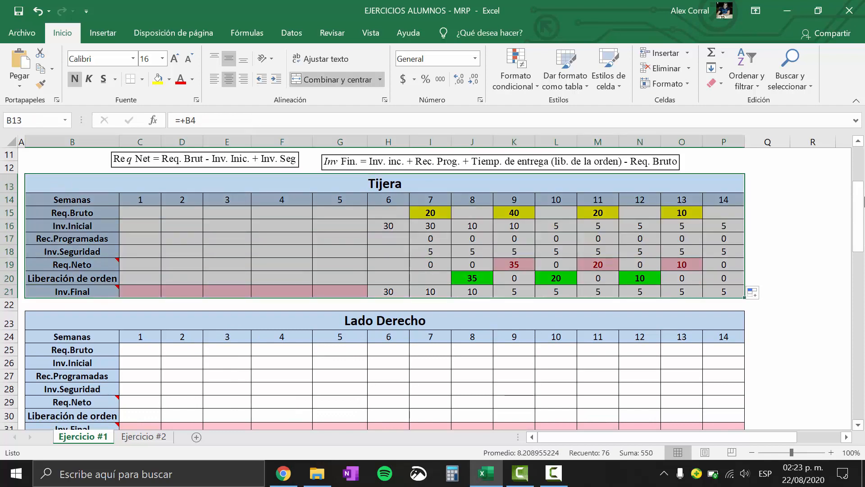
left_click_drag(863, 180, 863, 186)
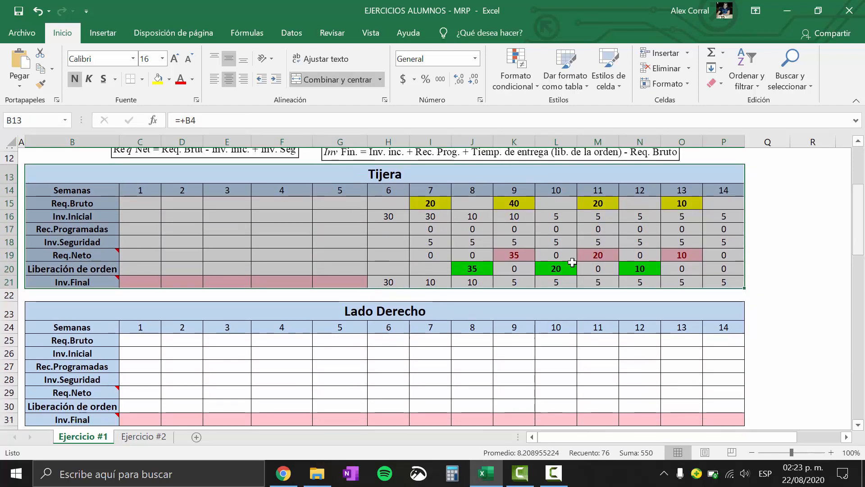
Examine Lado Derecho's data in the parts table, and compare Tijera's Liberación de orden row with Lado Derecho's Req.Bruto row
left_click(381, 308)
left_click_drag(861, 219, 861, 185)
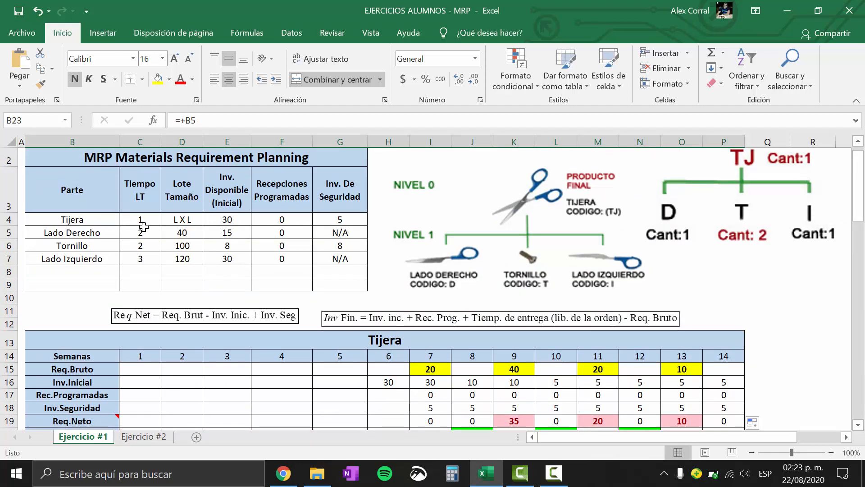
left_click(9, 232)
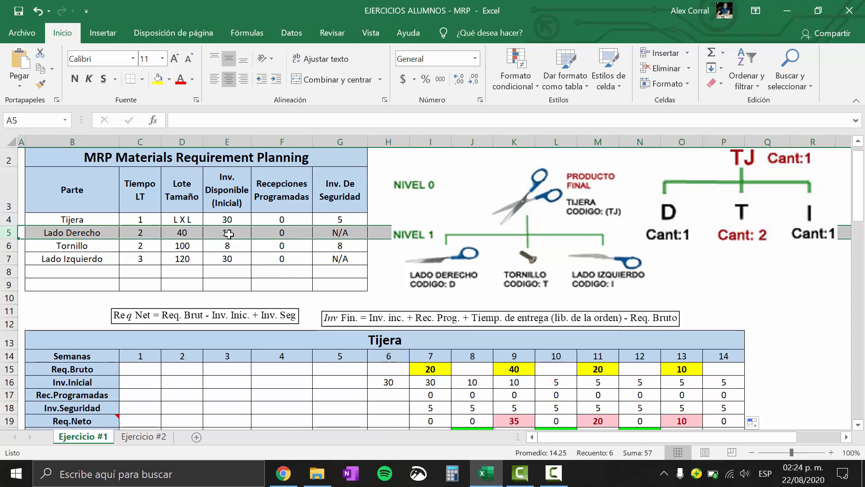
mouse_move(859, 208)
left_mouse_down()
mouse_move(857, 183)
mouse_move(861, 245)
mouse_move(863, 208)
left_mouse_up()
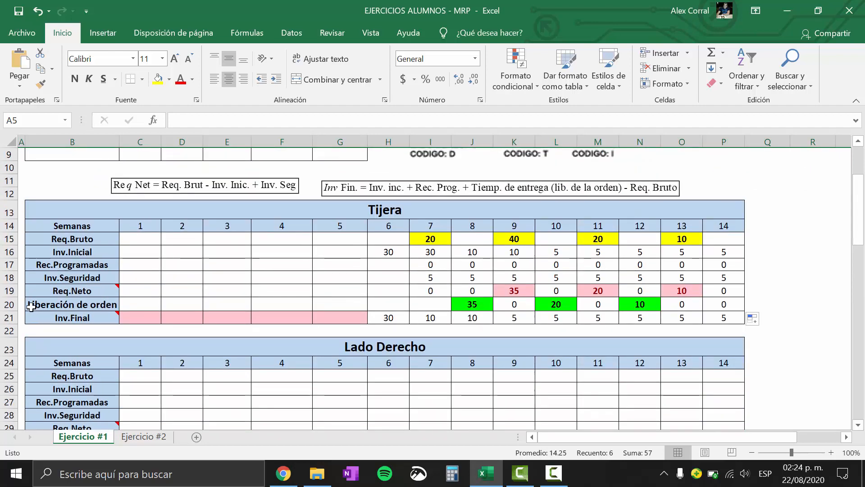
left_click(8, 304)
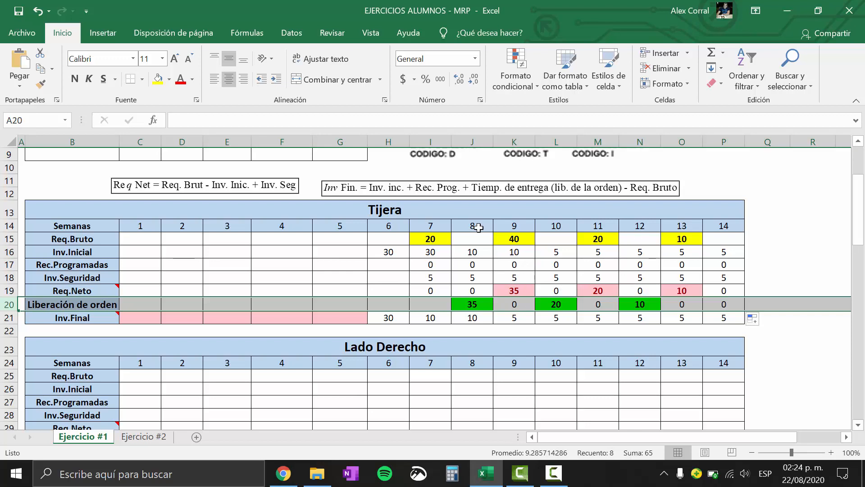
left_click_drag(860, 213, 860, 259)
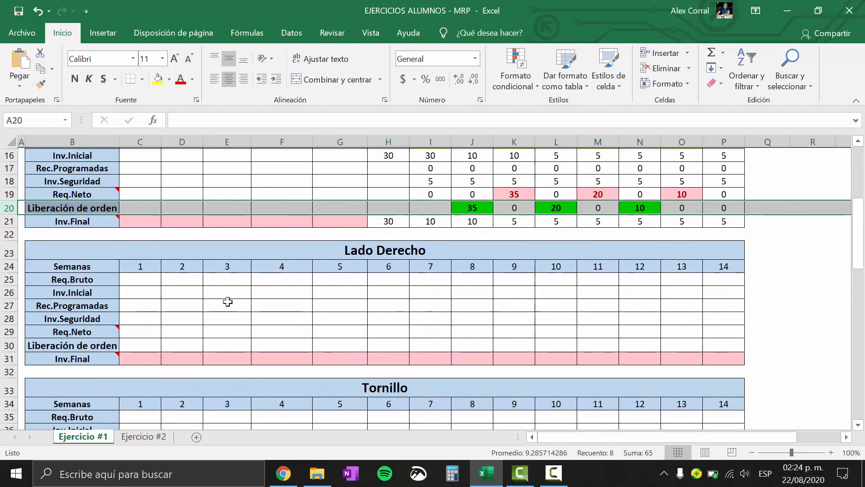
left_click(9, 278)
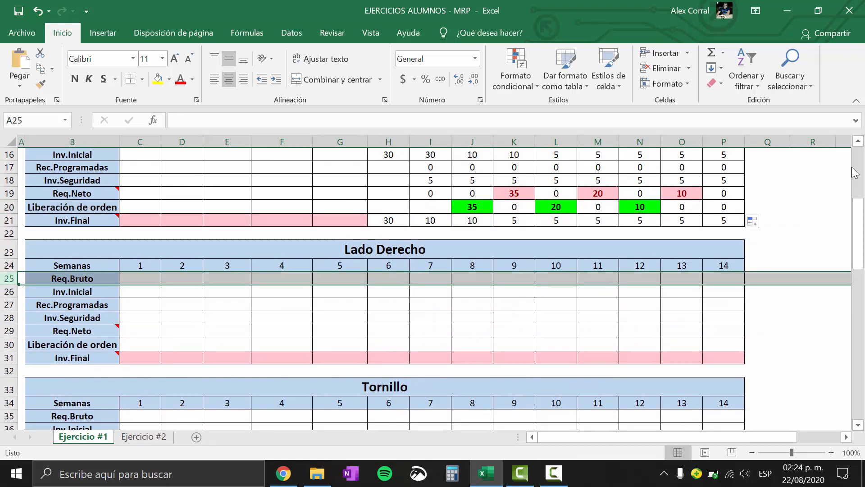
left_click_drag(863, 216, 830, 184)
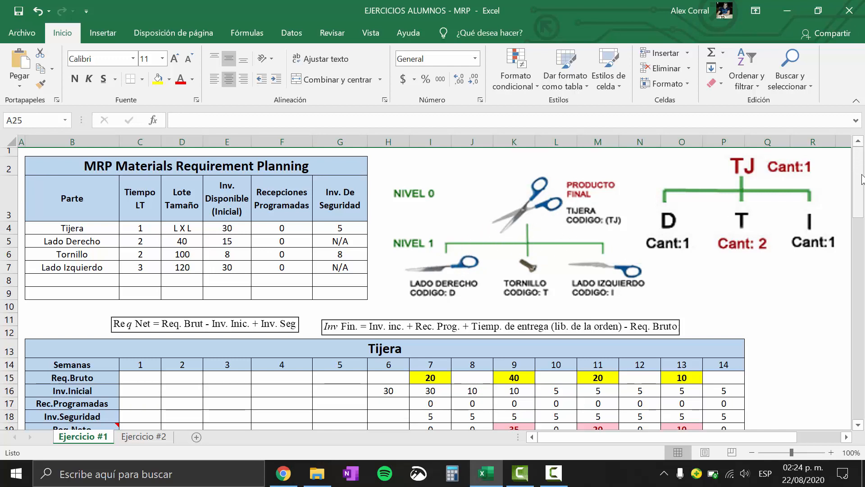
Link Lado Derecho's Req.Bruto to Tijera's Liberación de orden with =+C20 in week 1, and fill it through week 14
left_click_drag(861, 179, 860, 241)
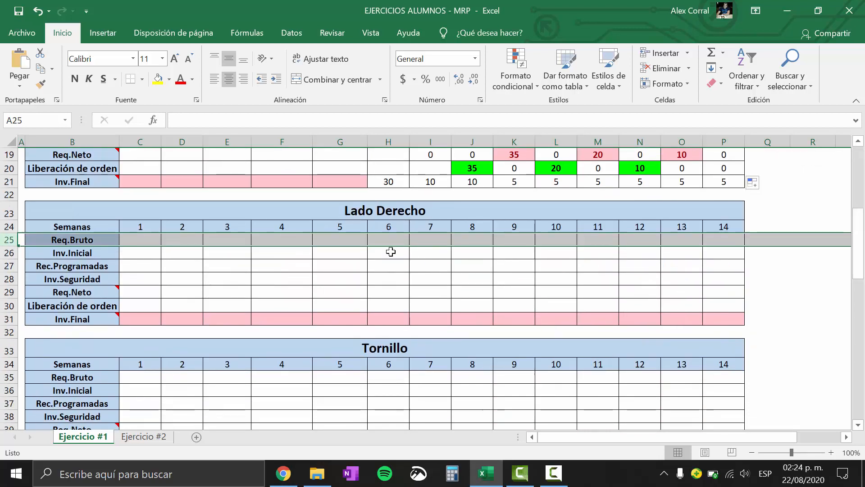
left_click(128, 242)
mouse_move(117, 296)
type("+")
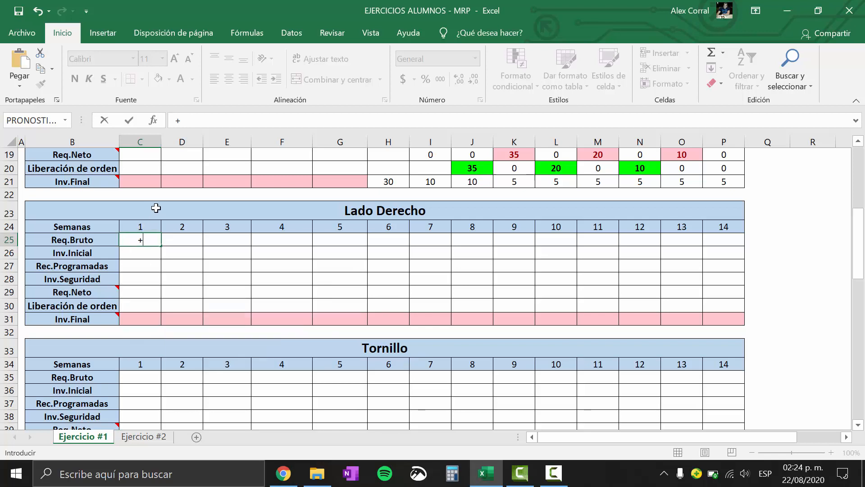
left_click(146, 169)
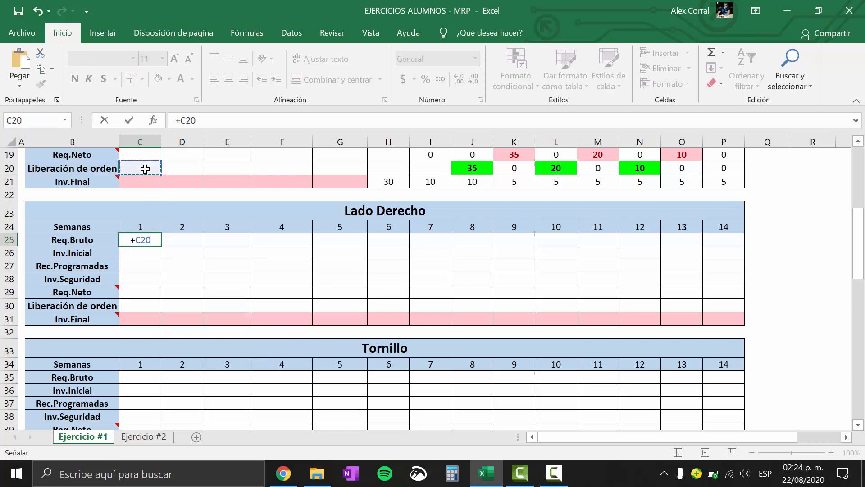
key("Return")
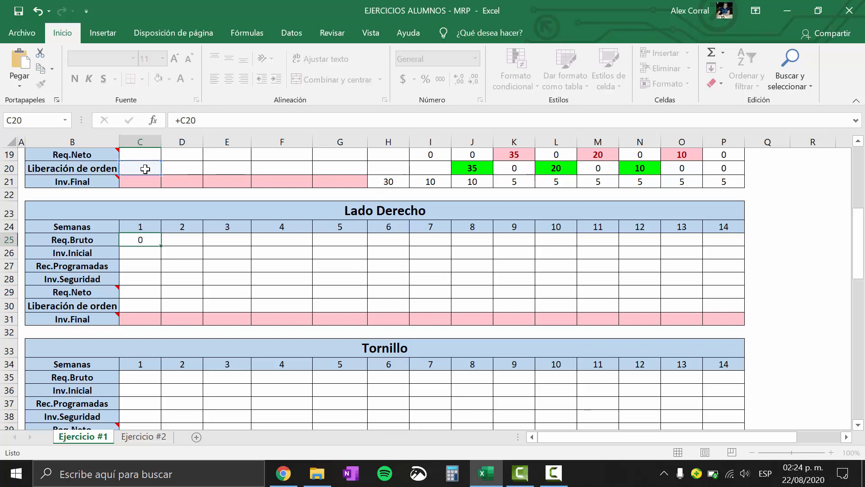
left_click(144, 239)
left_click_drag(158, 246, 742, 241)
left_click_drag(863, 242, 863, 220)
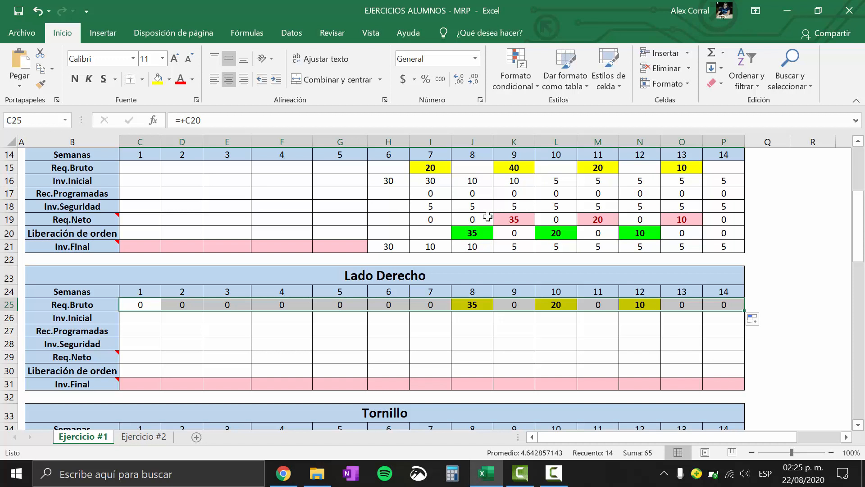
Compare Tijera's Liberación de orden row with Lado Derecho's Req.Bruto row, checking the week 8 link formula
left_click(465, 232)
left_click(483, 303)
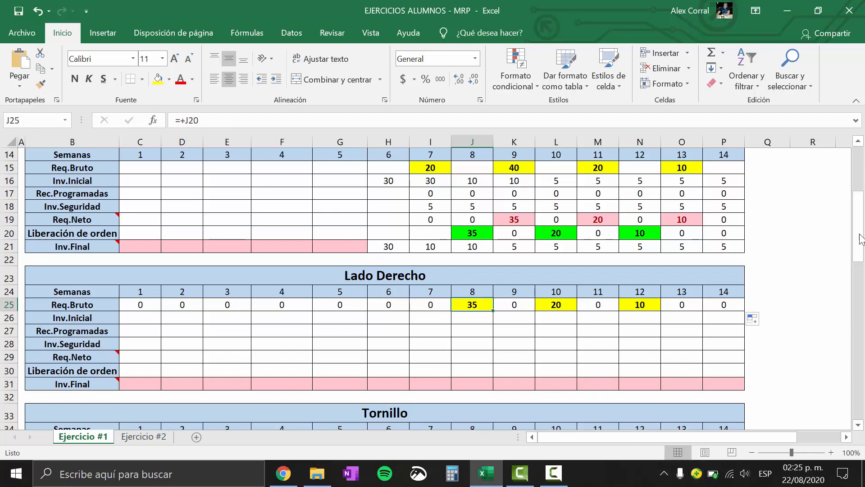
left_click_drag(861, 239, 862, 241)
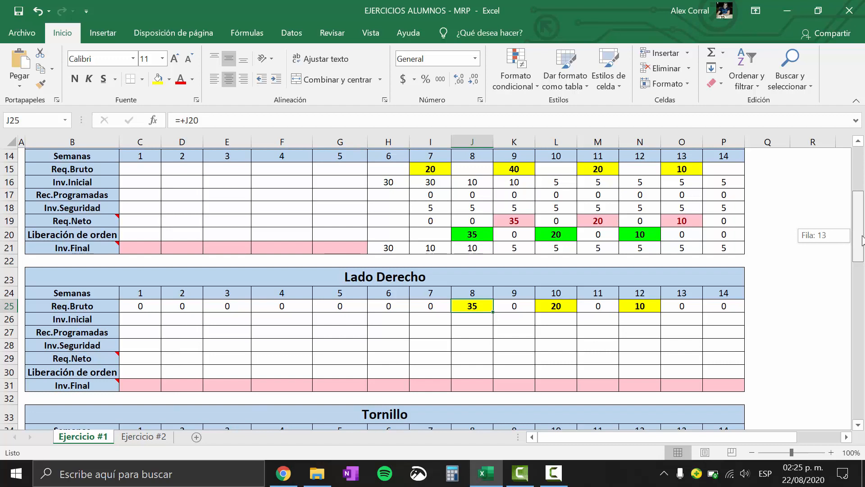
left_click_drag(862, 240, 860, 240)
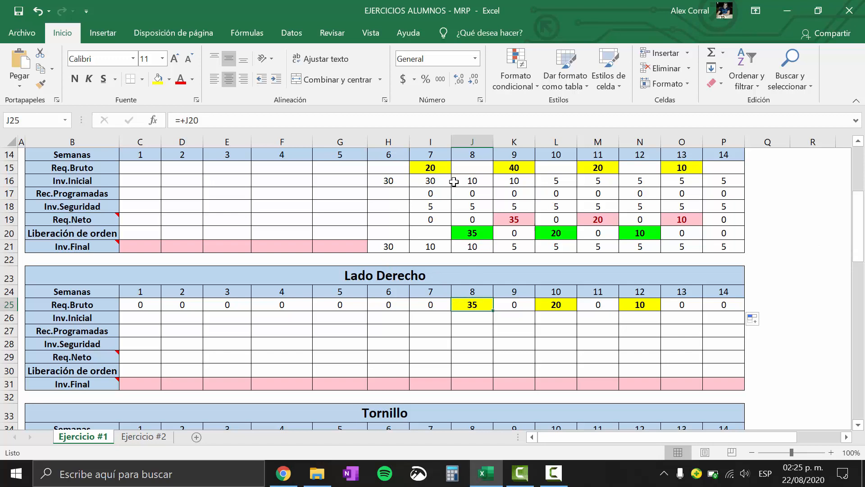
left_click_drag(399, 169, 727, 248)
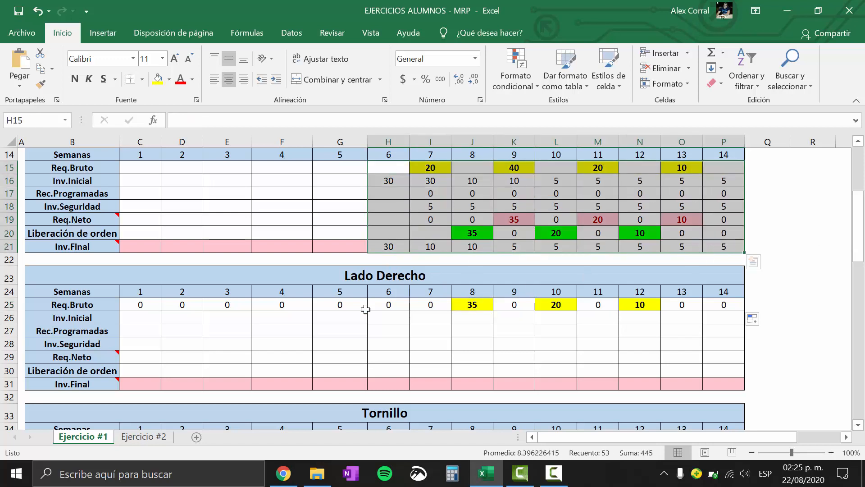
left_click_drag(426, 307, 664, 317)
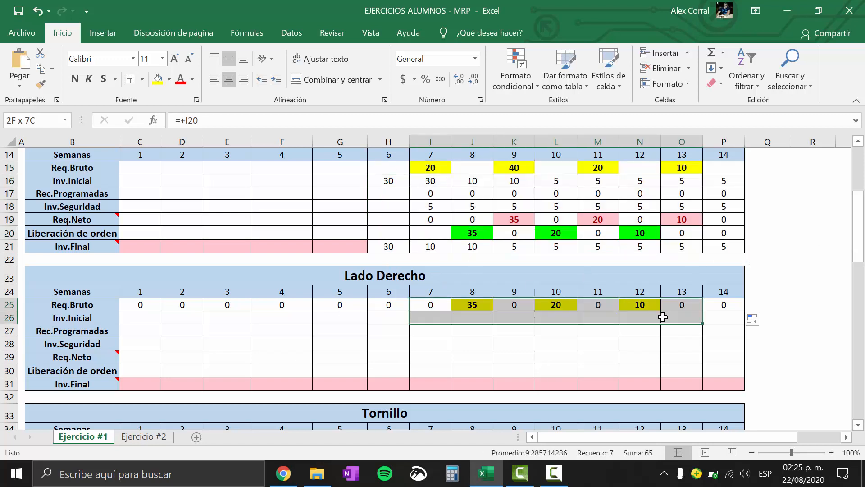
left_click(475, 305)
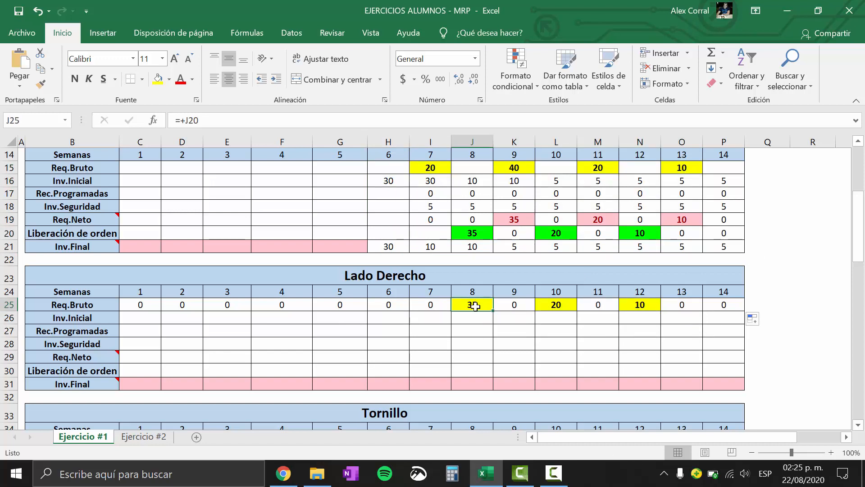
Set Lado Derecho's week 7 Inv.Inicial to its available inventory in the parts table with =+E5
left_click(435, 316)
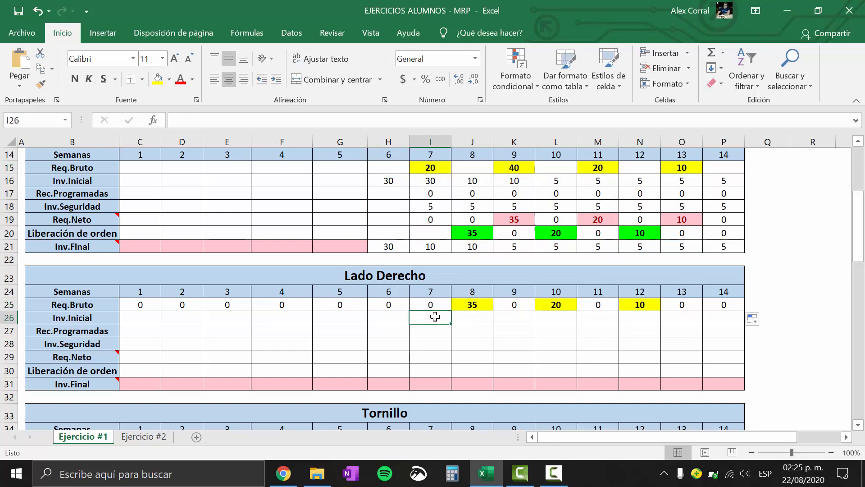
type("+")
left_click_drag(862, 231, 862, 192)
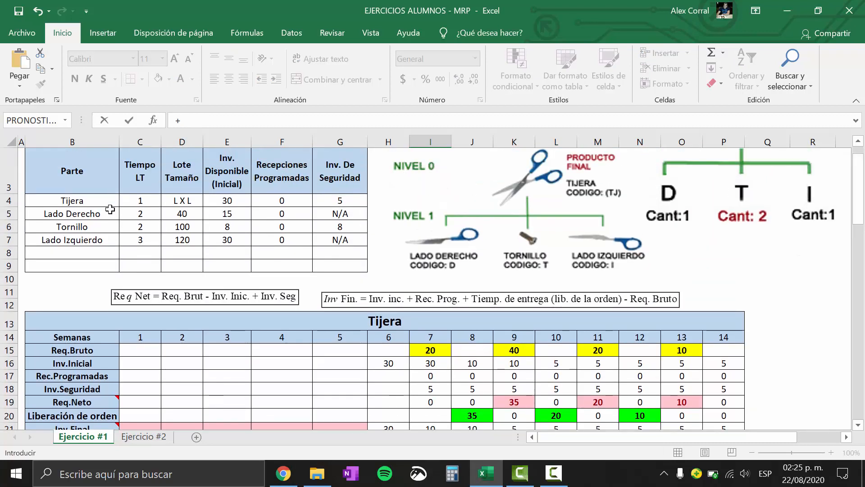
left_click(204, 218)
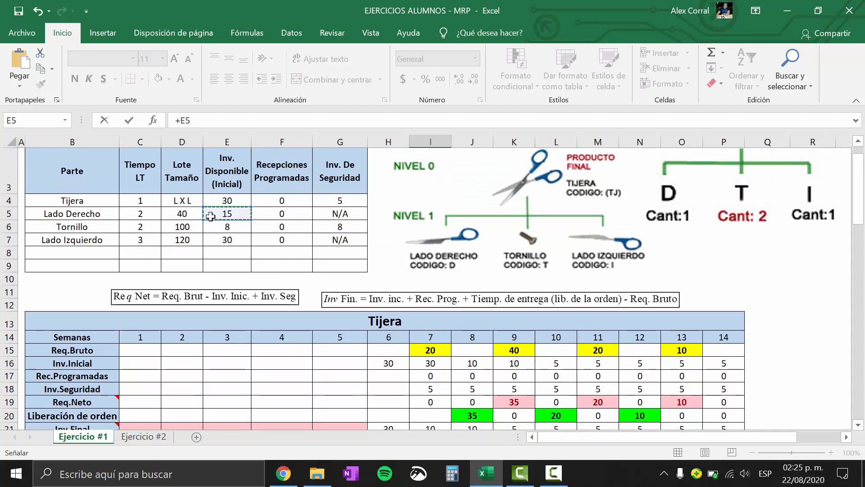
key("Return")
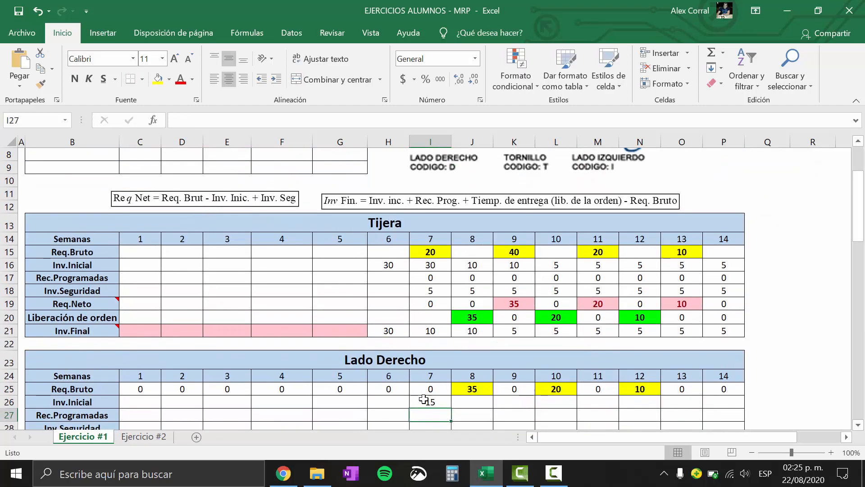
Enter 0 for Lado Derecho's Rec.Programadas and Inv.Seguridad in week 7
mouse_move(861, 232)
left_mouse_down()
mouse_move(861, 216)
mouse_move(856, 242)
left_mouse_up()
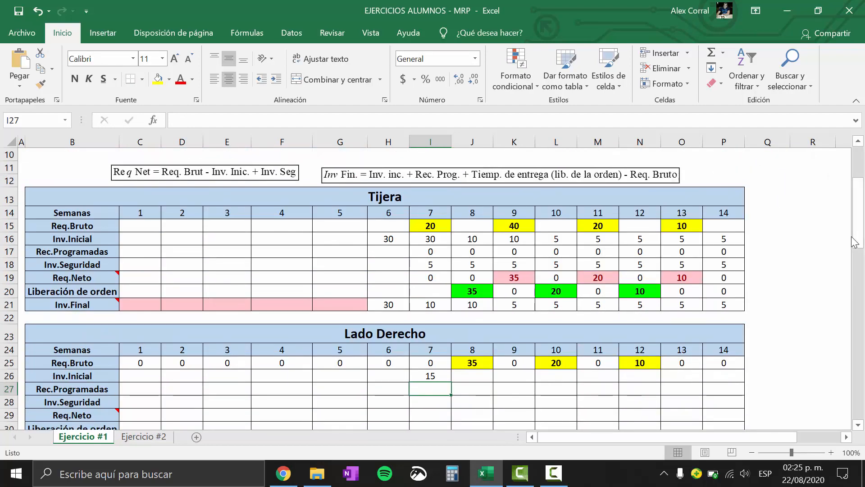
type("0")
key("Return")
type("0")
key("Return")
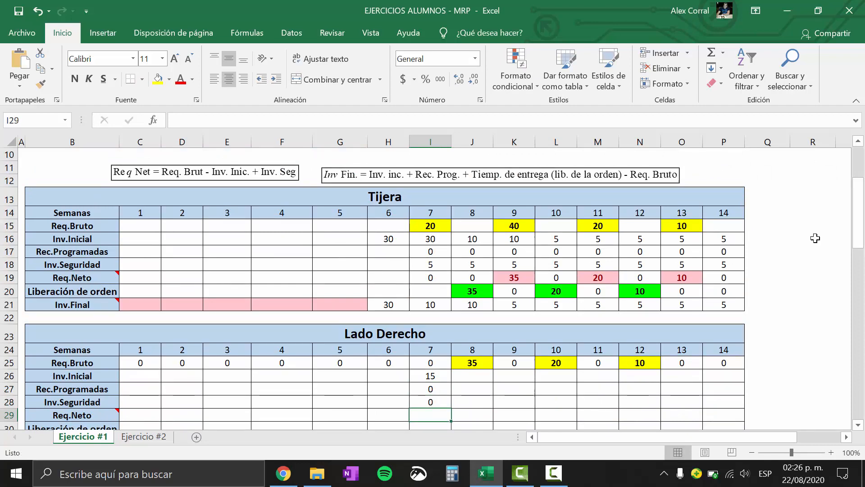
left_click(435, 375)
left_click_drag(859, 237, 859, 247)
mouse_move(436, 332)
left_mouse_down()
mouse_move(435, 344)
mouse_move(446, 345)
left_mouse_up()
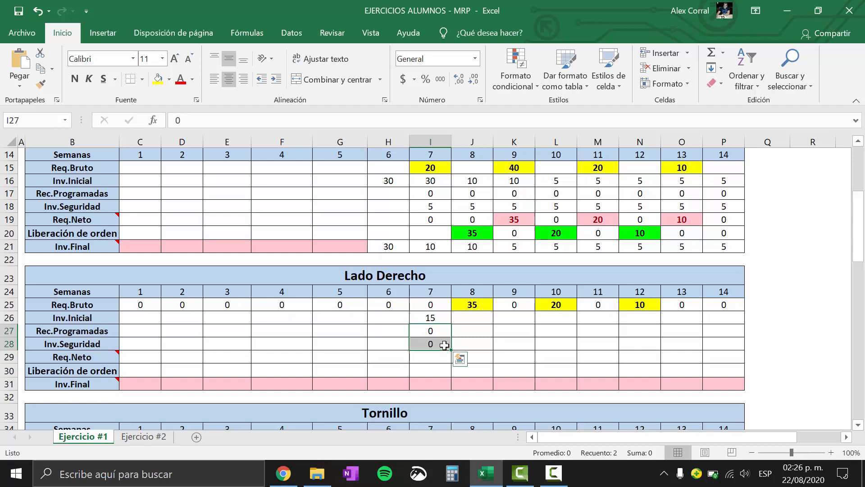
left_click(435, 358)
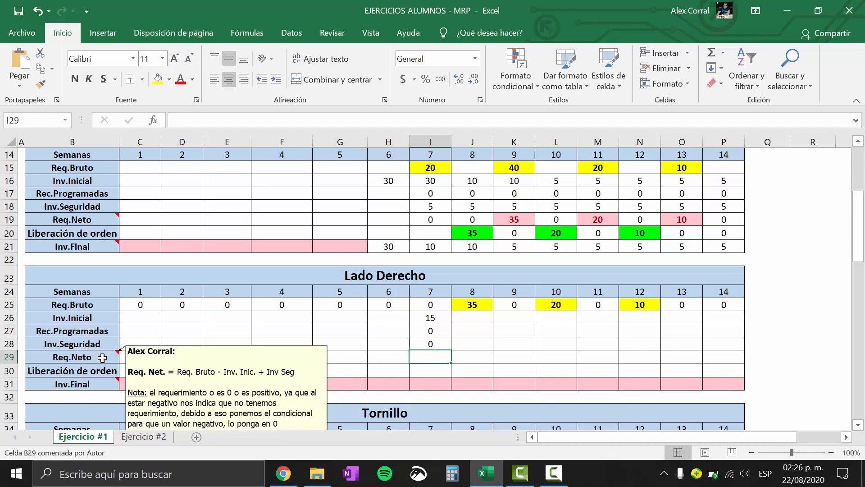
Set Lado Derecho's week 7 Inv.Final equal to that week's Inv.Inicial with =+I26
left_click(430, 316)
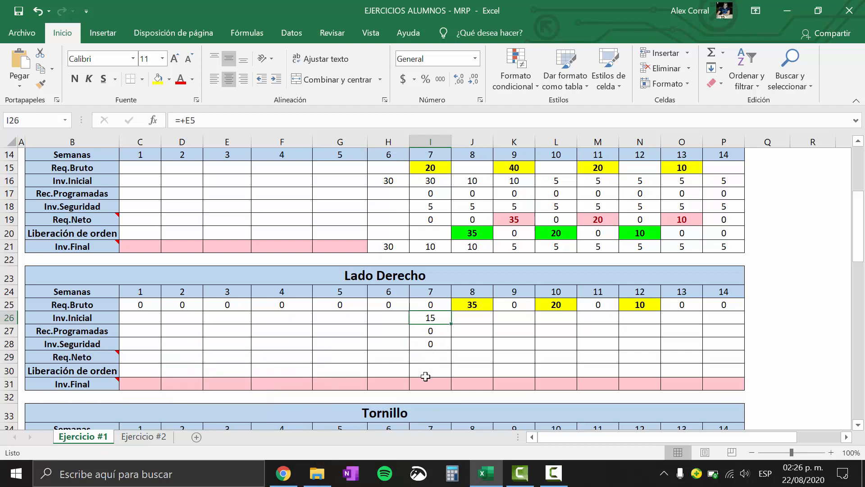
left_click(425, 382)
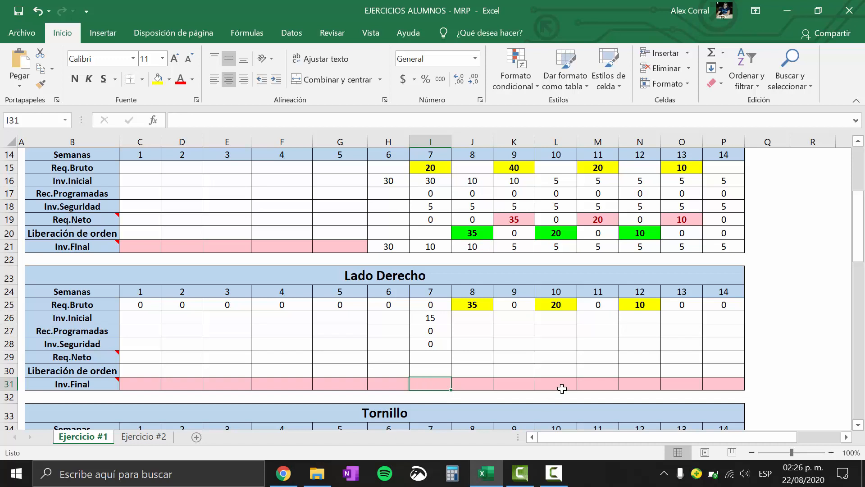
type("+")
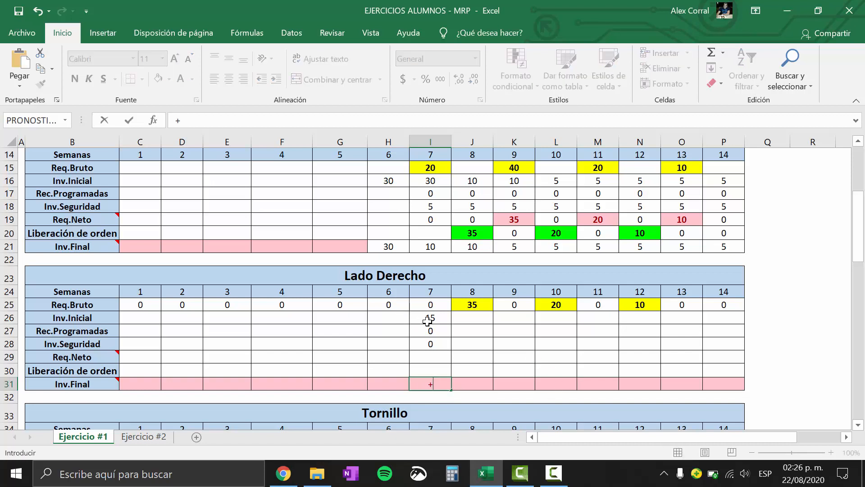
left_click(429, 319)
key("Return")
left_click(445, 384)
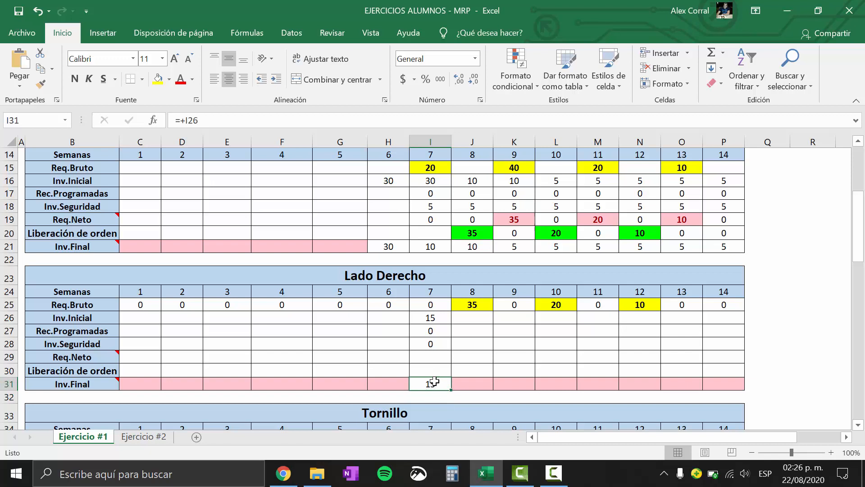
Link Lado Derecho's week 8 Inv.Inicial to the week 7 Inv.Final with =+I31, and fill it through week 14
left_click(476, 320)
type("+")
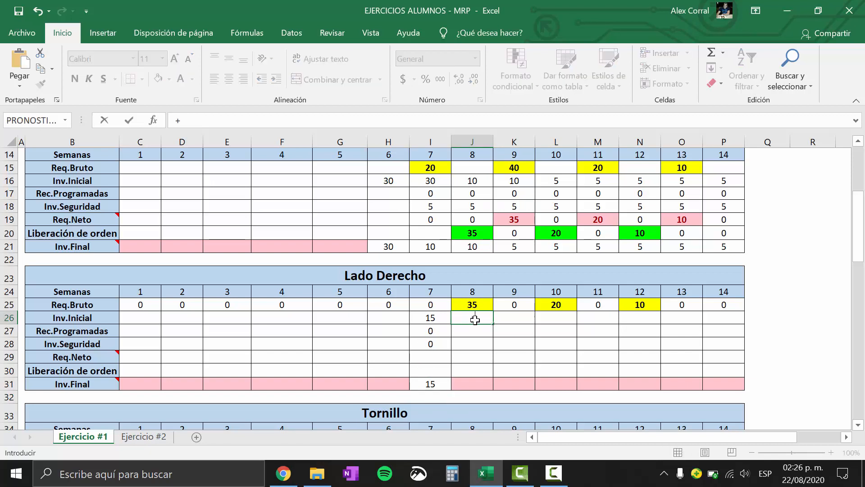
left_click(426, 387)
key("Return")
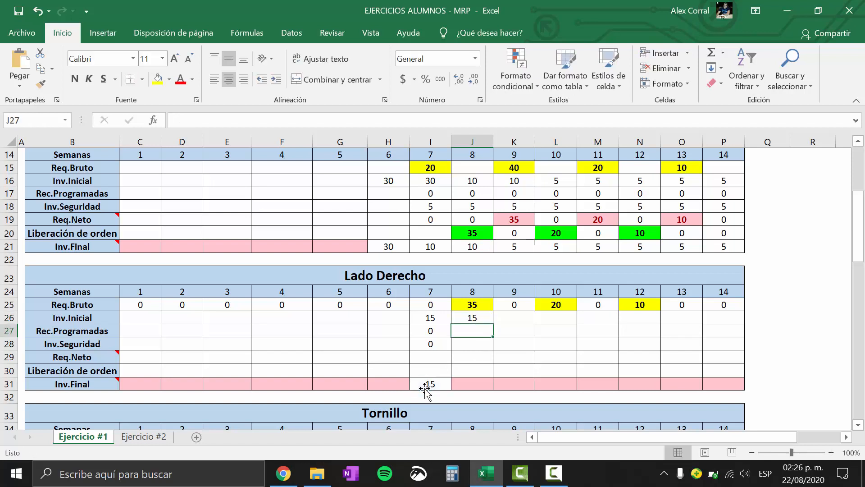
left_click(474, 321)
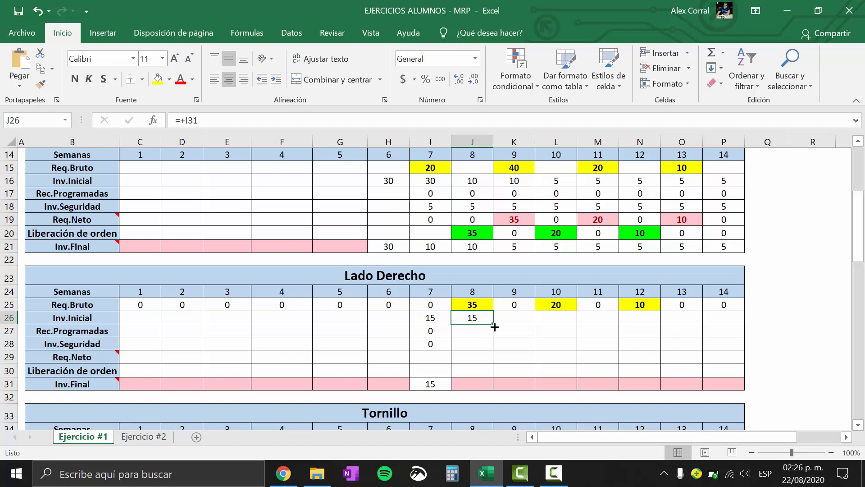
left_click_drag(494, 326, 739, 324)
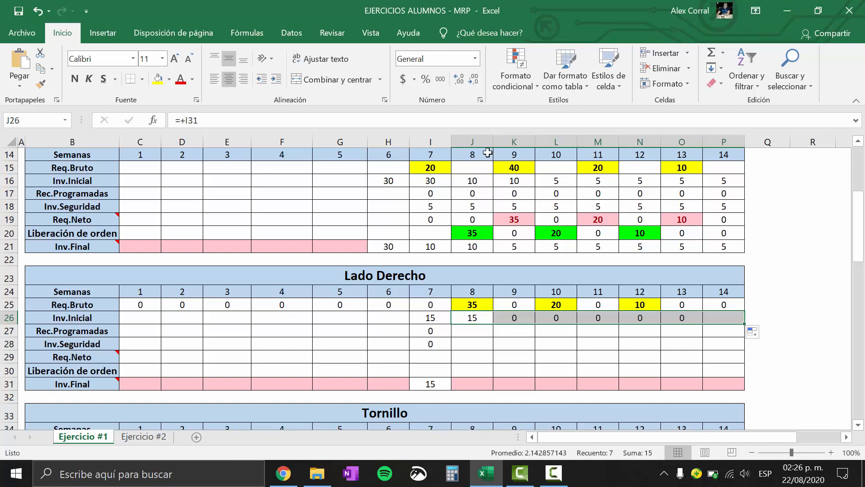
Check the Inv.Inicial formulas for weeks 8 and 9 in Tijera against those for weeks 8 to 10 in Lado Derecho
left_click(465, 181)
double_click(466, 181)
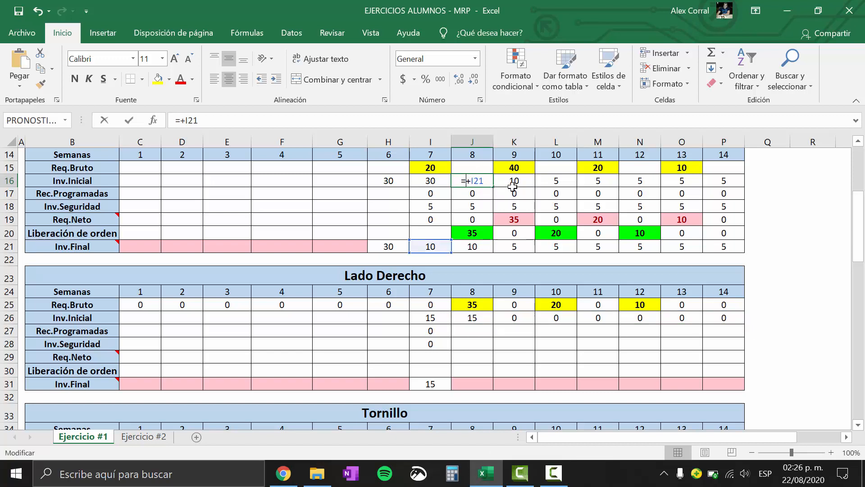
key("Escape")
double_click(520, 183)
key("Escape")
left_click(508, 318)
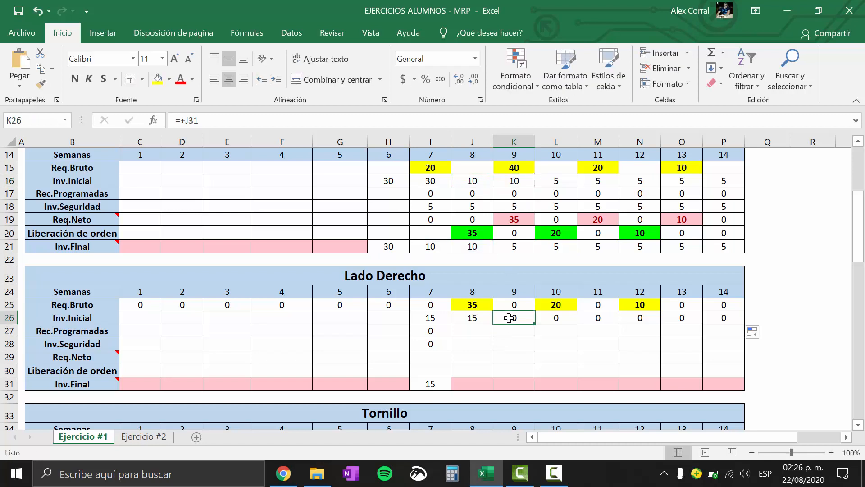
double_click(508, 318)
key("Escape")
double_click(552, 317)
key("Escape")
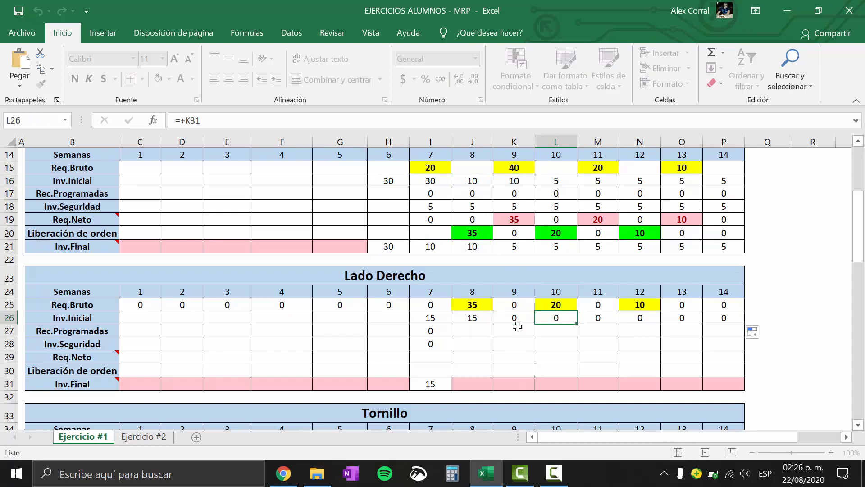
left_click(472, 317)
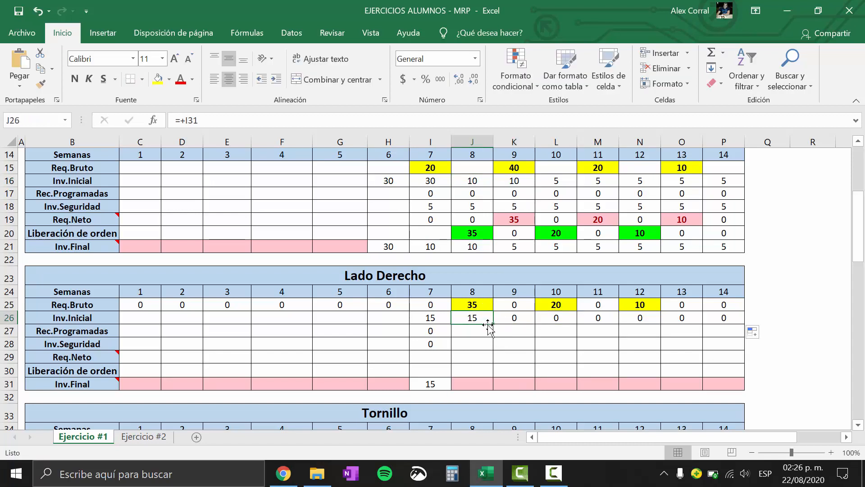
Enter 0 for Lado Derecho's Rec.Programadas and Inv.Seguridad in week 8
left_click(461, 334)
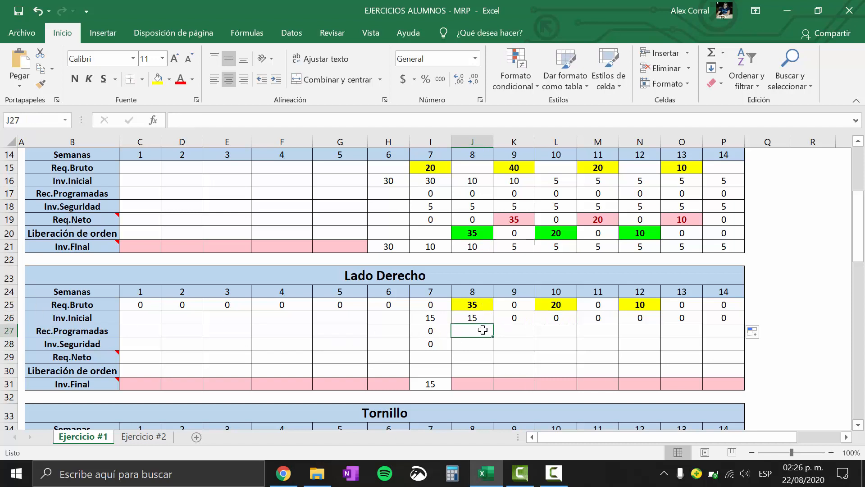
type("0")
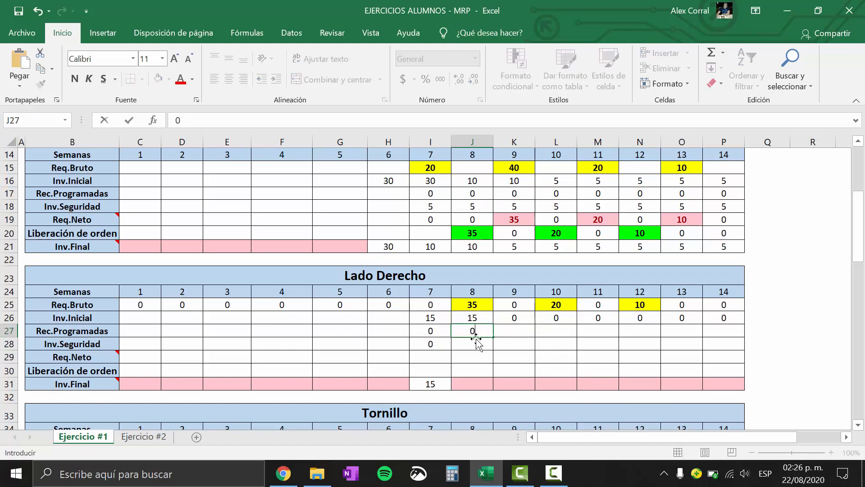
key("Return")
type("0")
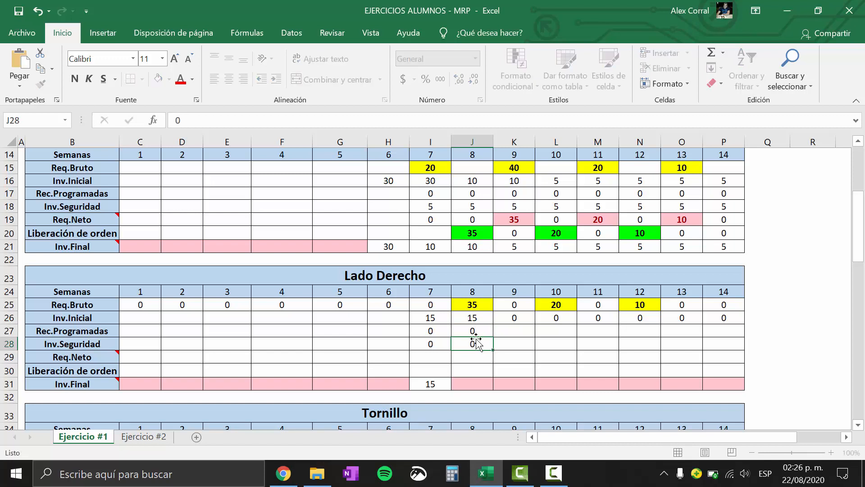
key("Return")
left_click_drag(441, 331, 441, 341)
left_click(489, 358)
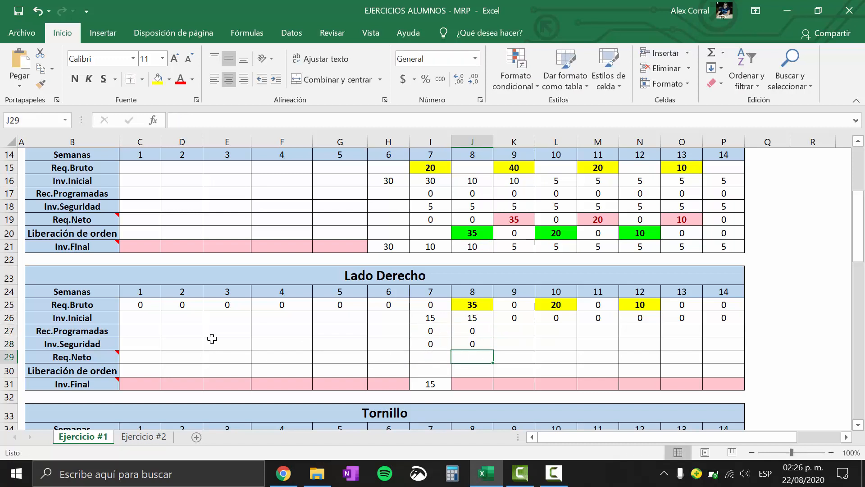
Move the Req Net and Inv Fin. formula boxes together from above Tijera to just below the Lado Derecho grid
mouse_move(90, 351)
left_click_drag(859, 247, 860, 229)
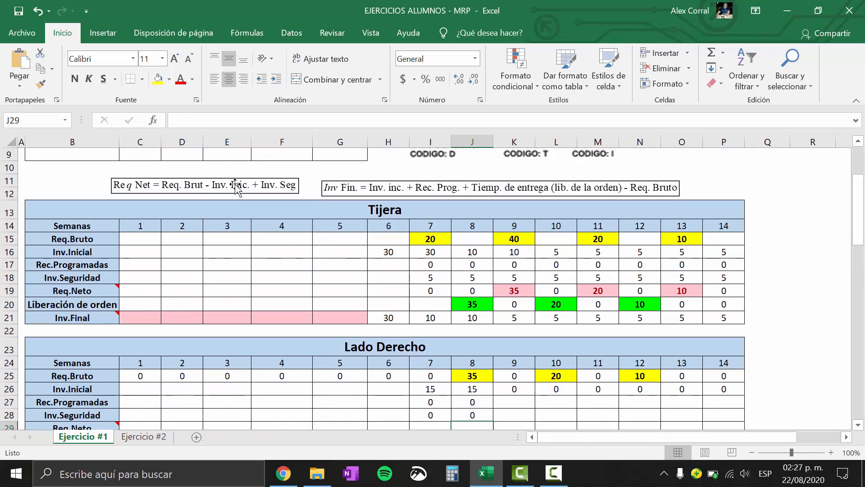
left_click(234, 186)
left_click(373, 188, "ctrl")
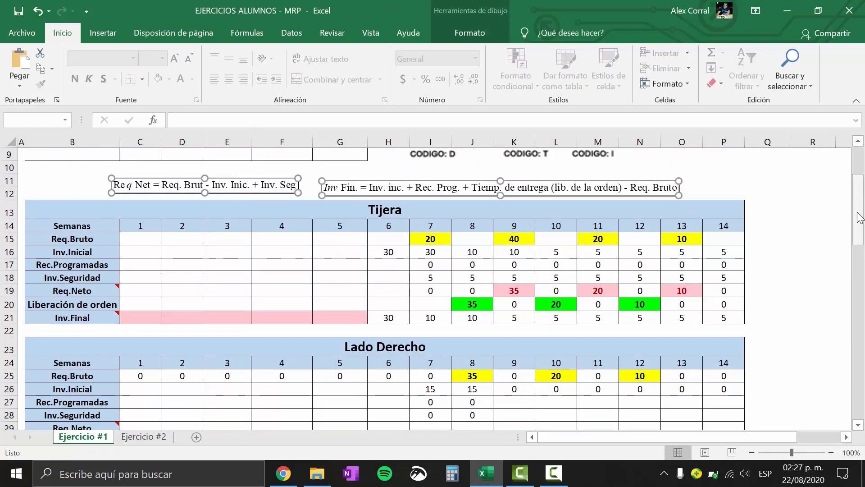
left_click_drag(858, 213, 860, 223)
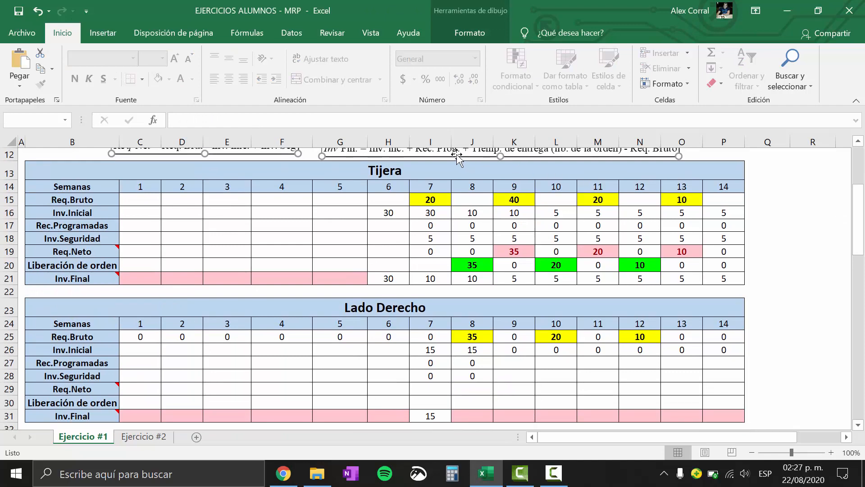
left_click_drag(456, 155, 456, 400)
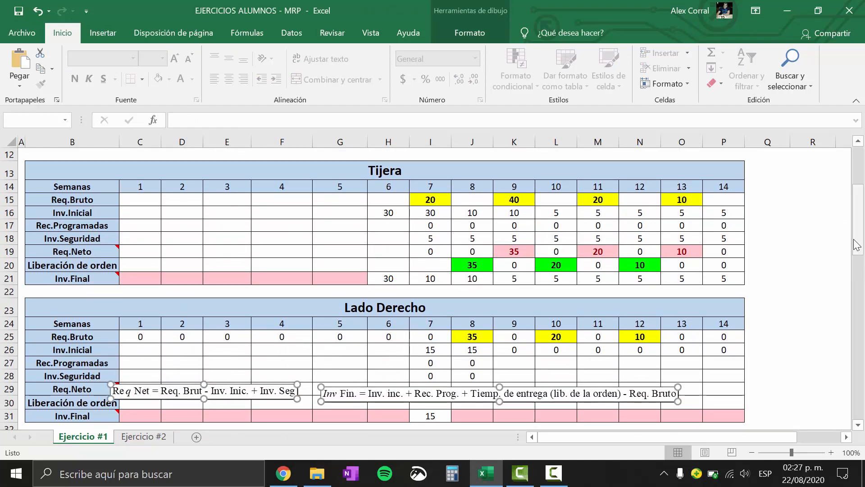
left_click_drag(857, 245, 858, 255)
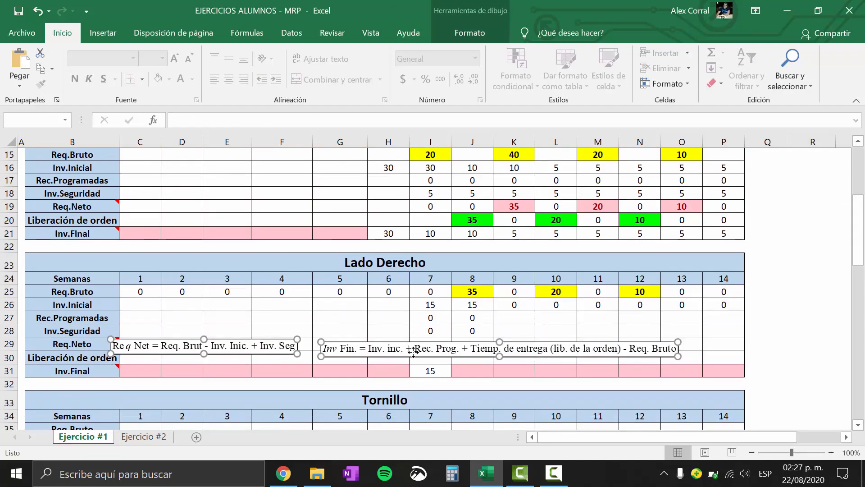
left_click_drag(413, 351, 446, 399)
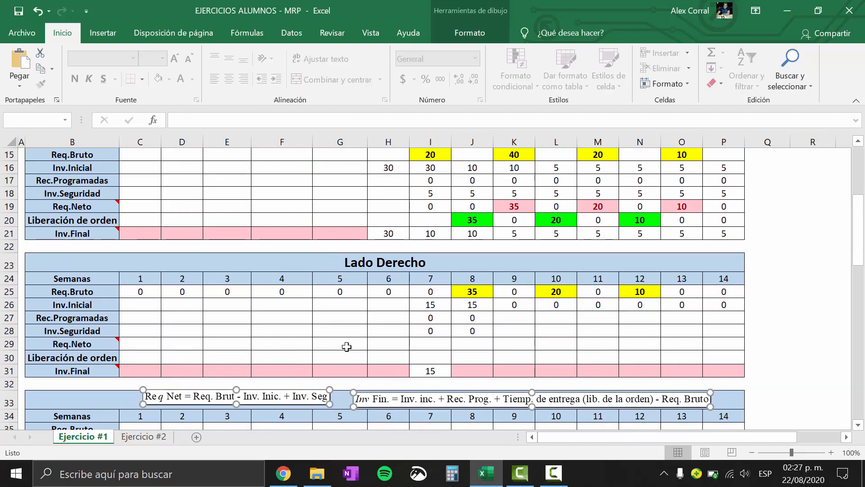
Calculate Lado Derecho's week 8 Req.Neto from Req.Bruto, Inv.Inicial and Inv.Seguridad with =+J25-J26+J28
left_click(487, 344)
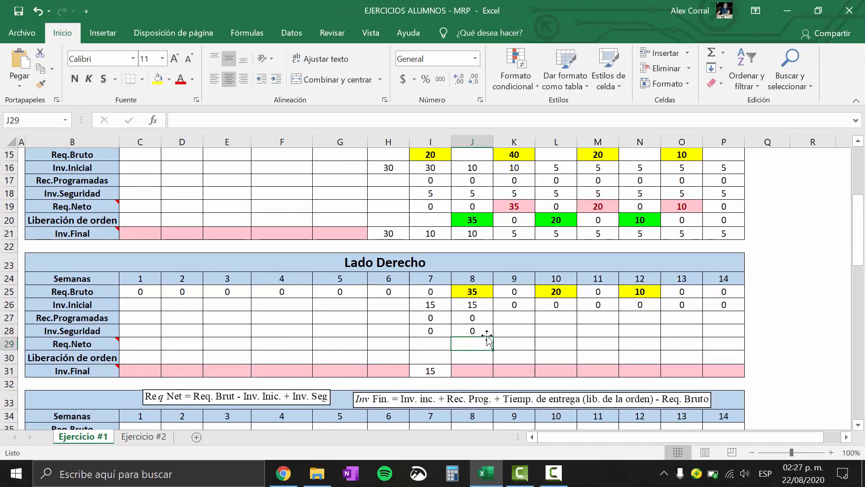
type("+")
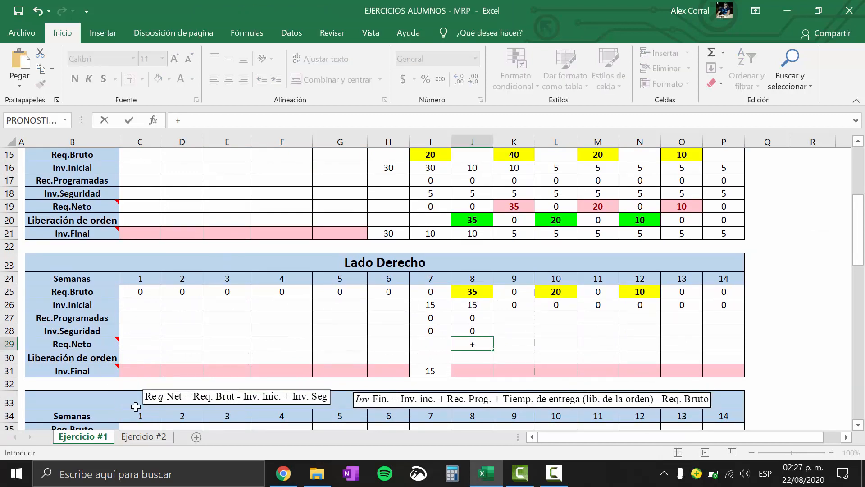
left_click(473, 291)
type("-")
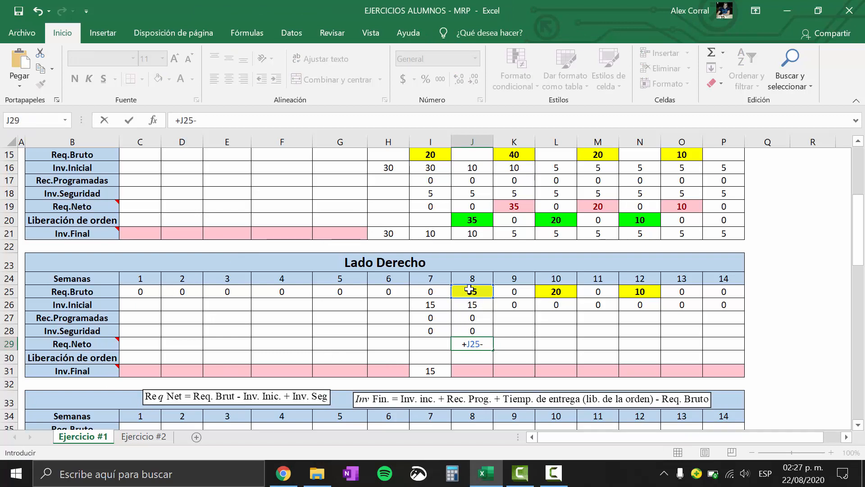
left_click(479, 301)
type("+")
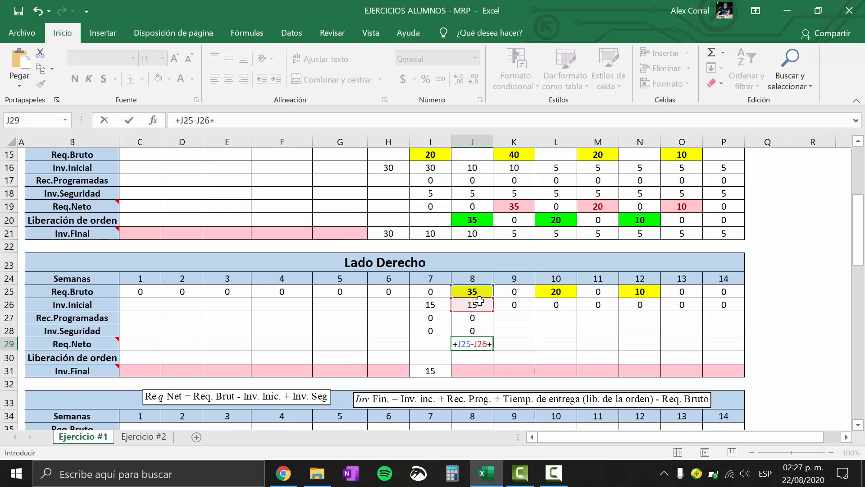
left_click(480, 328)
key("Return")
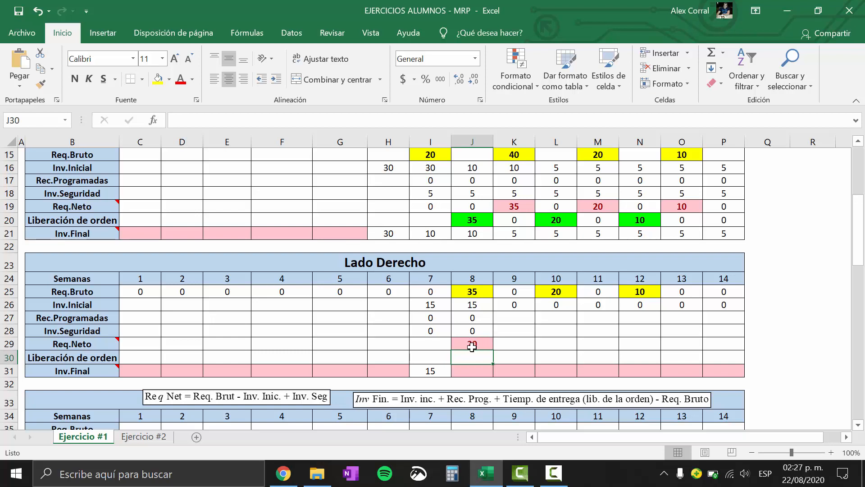
Review Lado Derecho's week 8 Req.Neto formula and the Req.Bruto and Inv.Inicial cells it uses
left_click(471, 345)
double_click(478, 346)
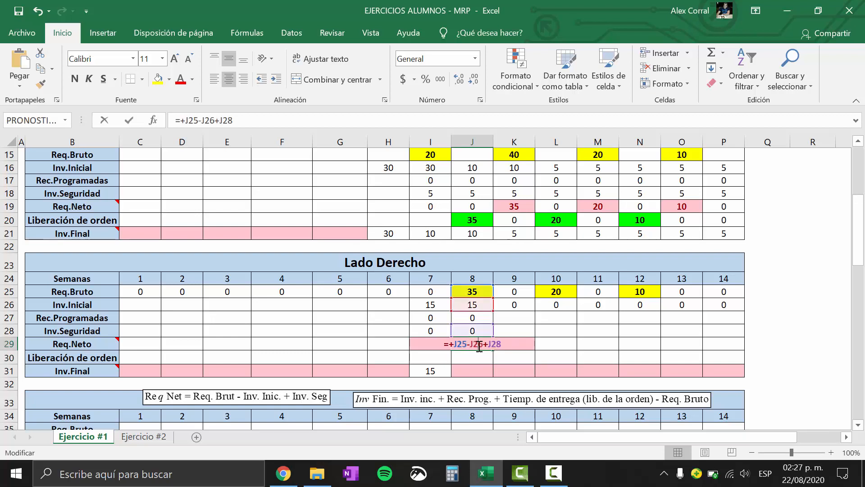
key("Escape")
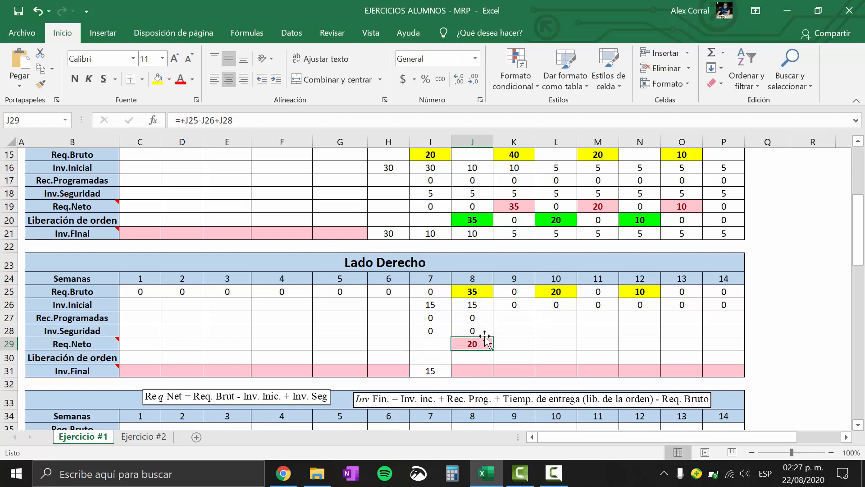
left_click(474, 294)
left_click(483, 306)
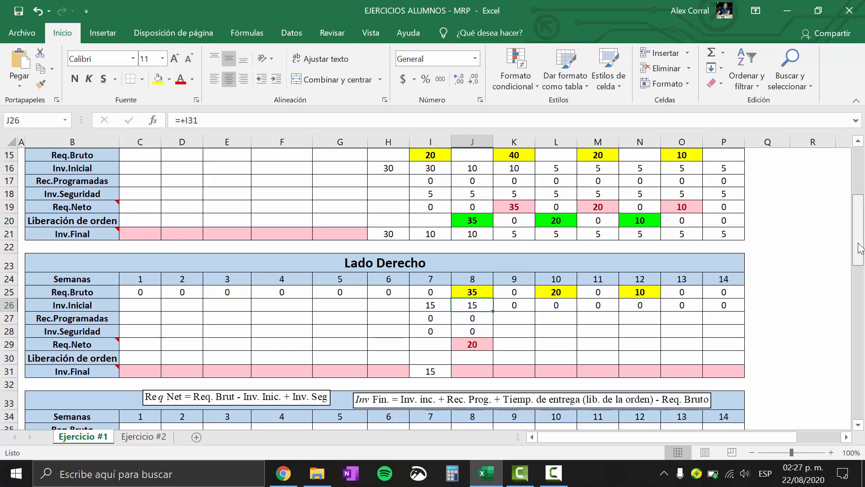
left_click(479, 355)
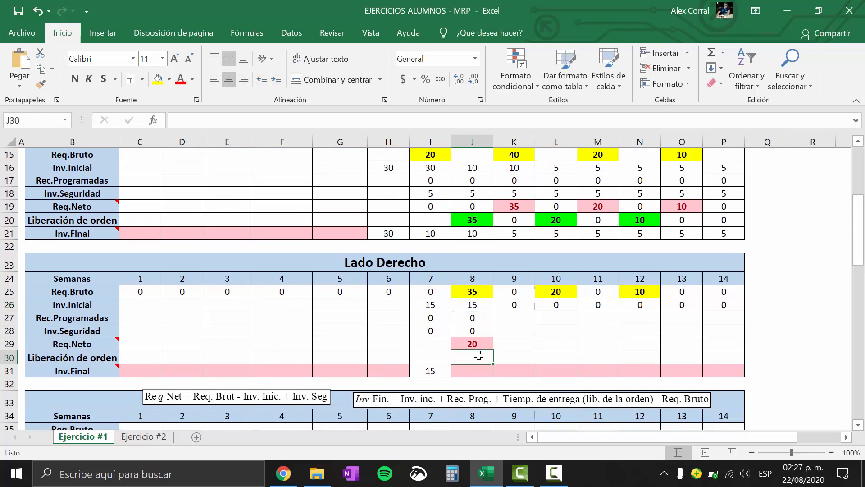
left_click(476, 342)
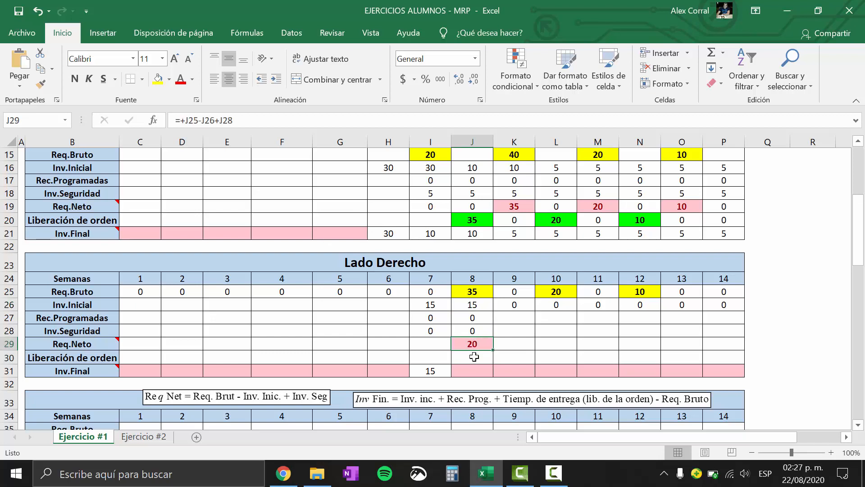
left_click(474, 358)
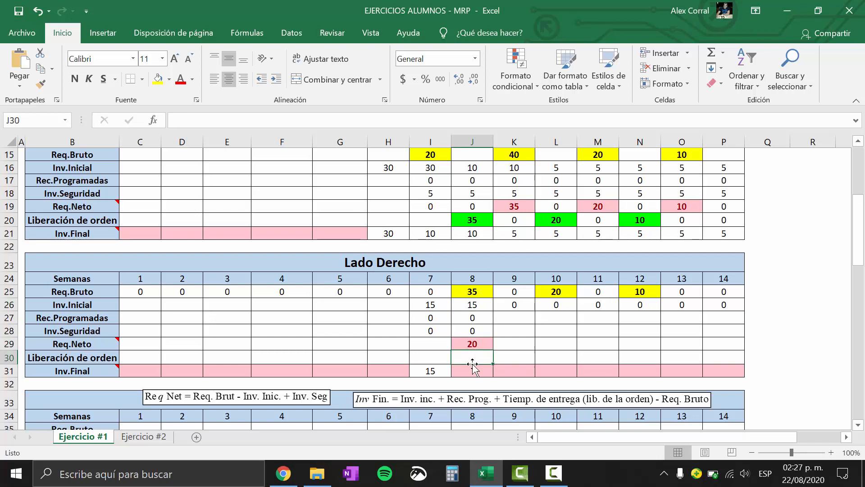
Check Lado Derecho's lead time in the MRP parts table and enter 20 as its week 6 Liberación de orden
left_click_drag(857, 245, 861, 163)
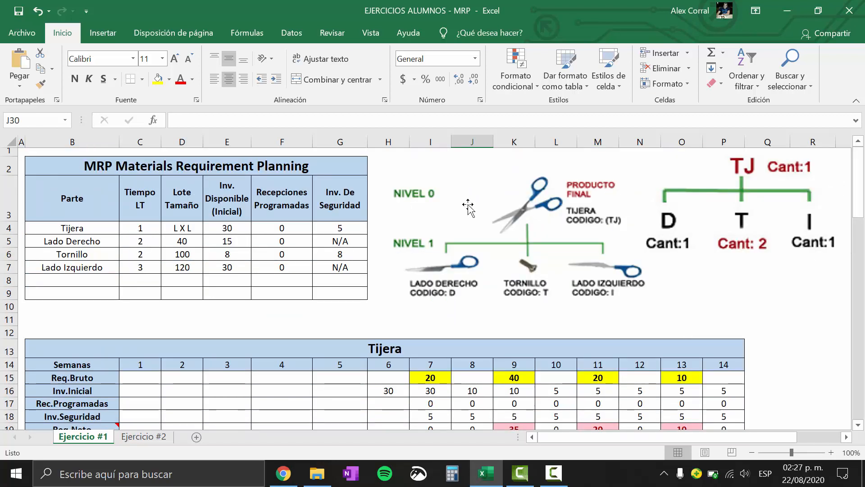
left_click_drag(863, 206, 862, 250)
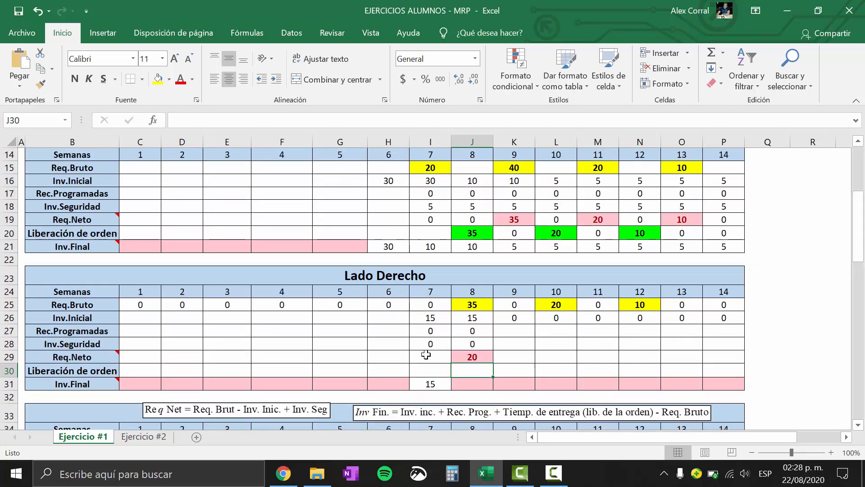
left_click(384, 374)
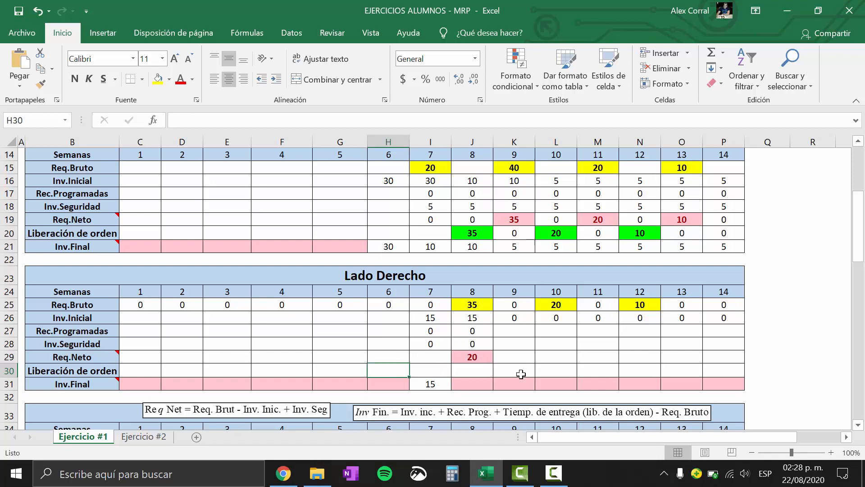
type("20")
key("Return")
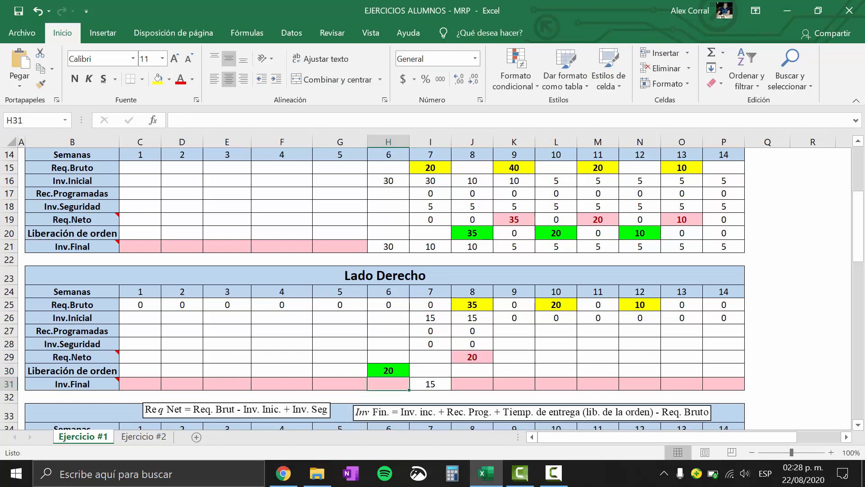
Calculate Lado Derecho's week 8 Inv.Final with =+J26+J27+H30-J25, using the week 6 order release
scroll(806, 238, "down", 1)
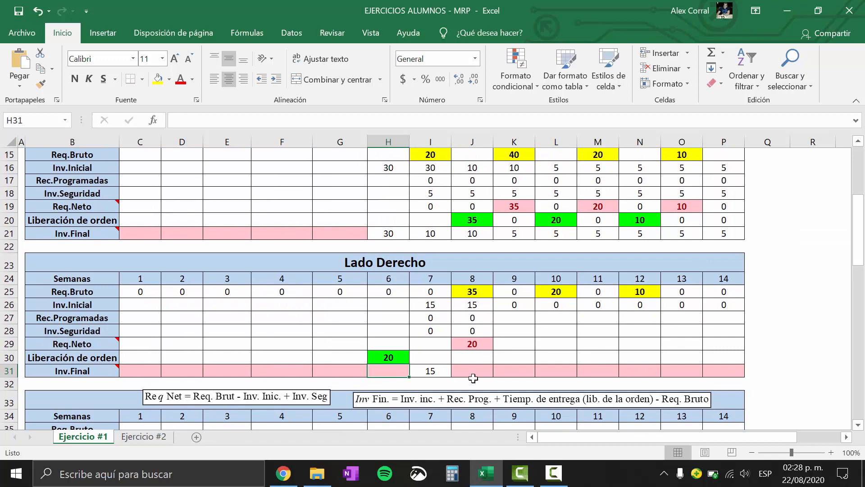
left_click(473, 378)
mouse_move(77, 374)
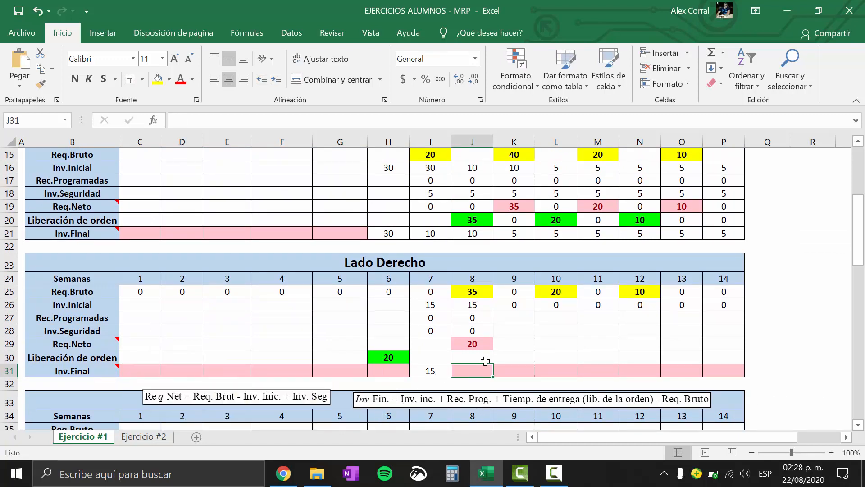
type("+")
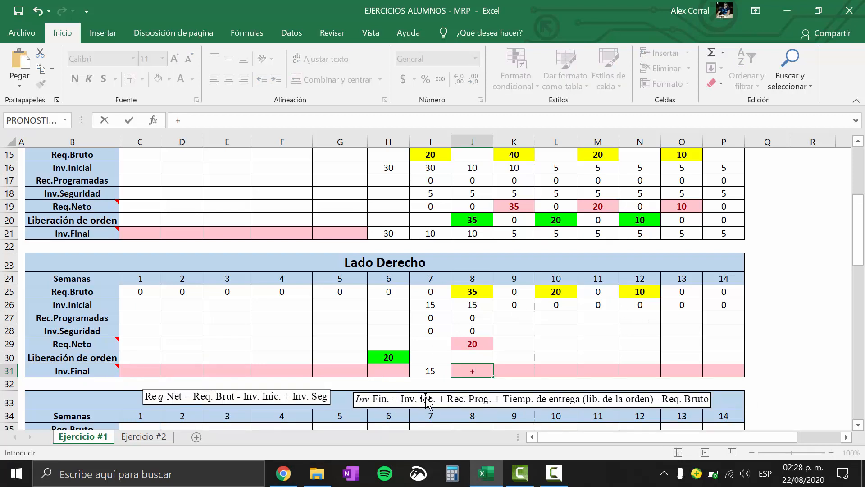
left_click(483, 305)
type("+")
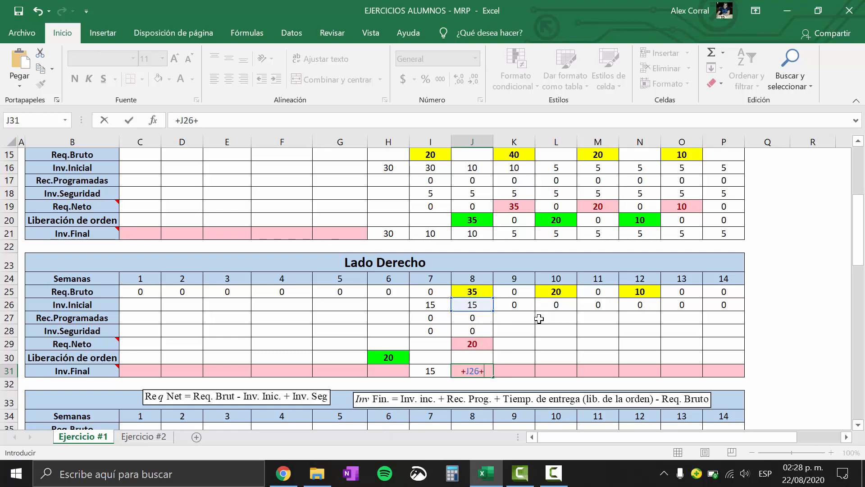
left_click(471, 318)
type("+")
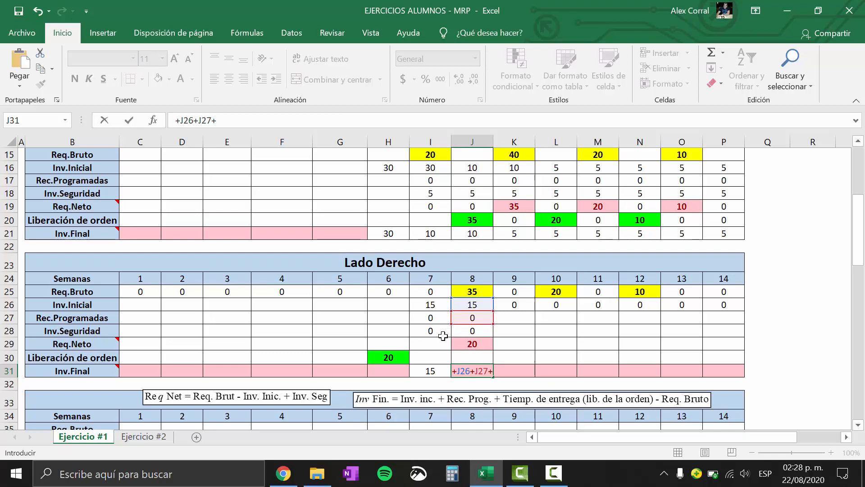
left_click(390, 359)
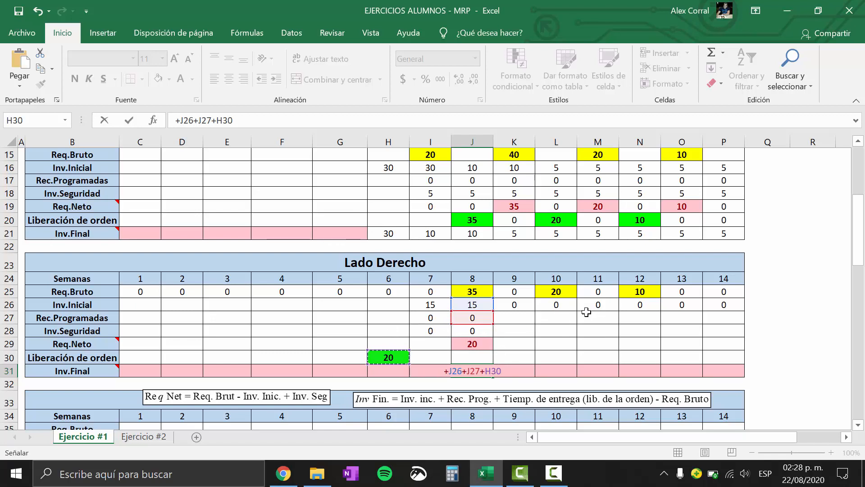
type("-")
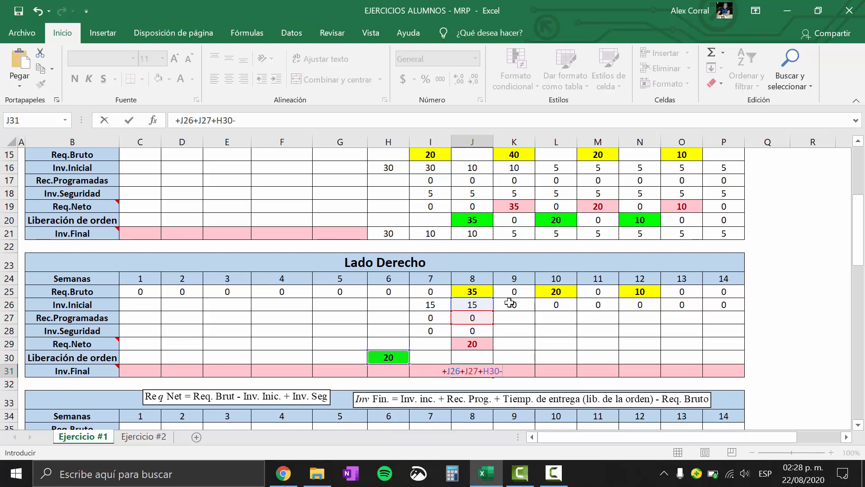
left_click(487, 292)
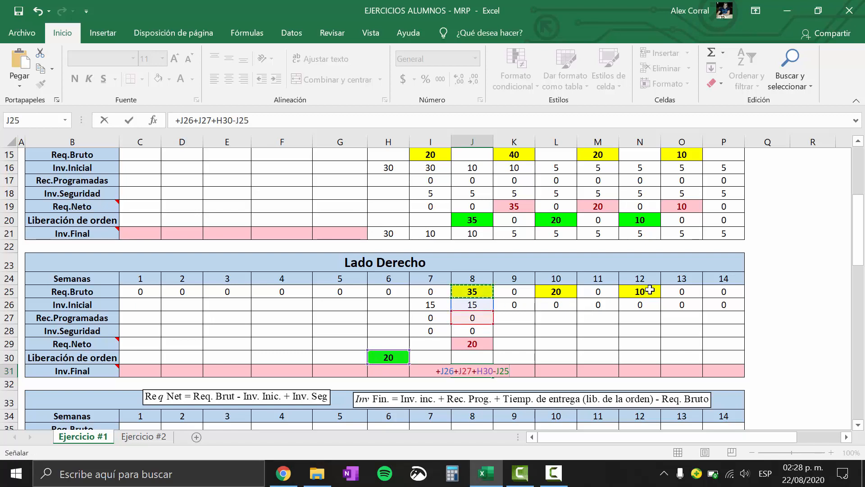
key("Return")
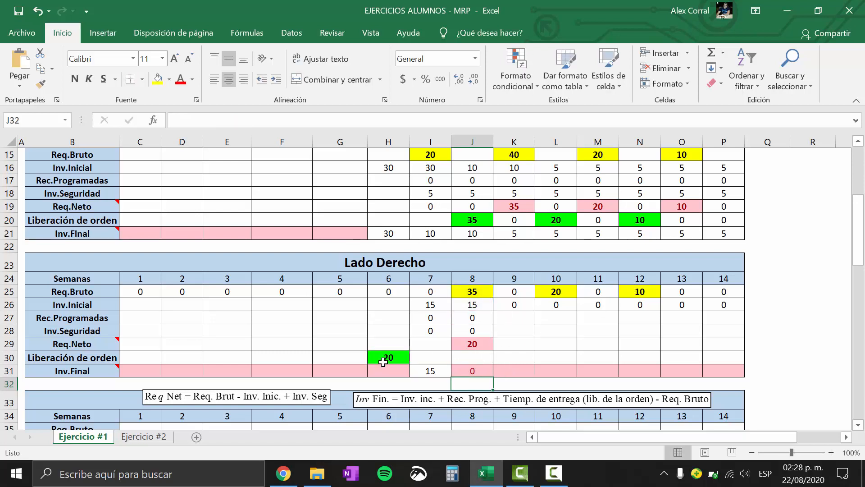
left_click(475, 369)
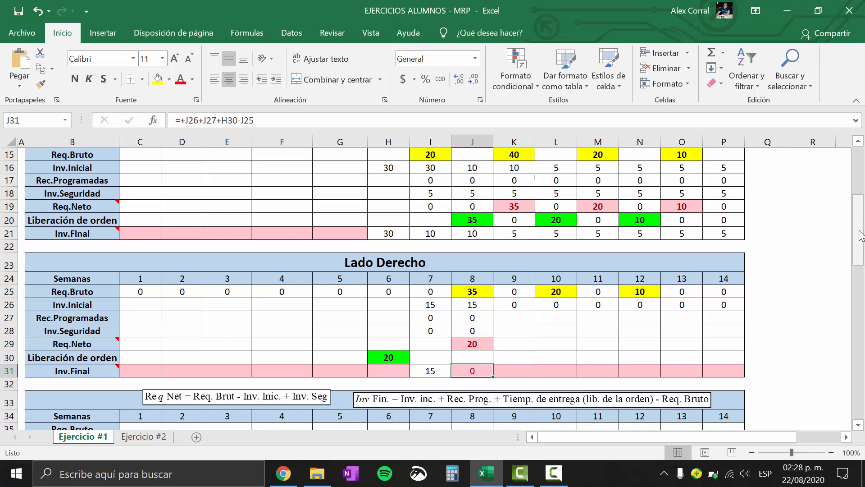
Compare the Lote Tamaño of Tijera and Lado Derecho in the MRP parts table with Lado Derecho's week 8 Req.Neto
left_click(471, 346)
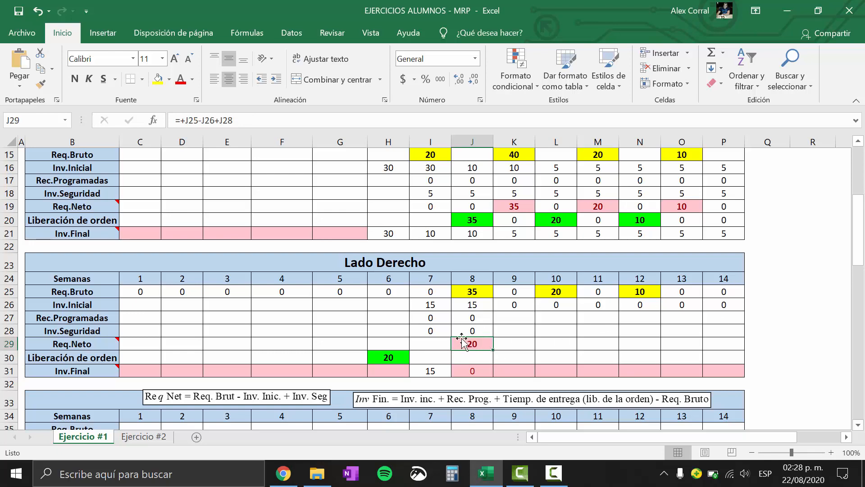
left_click_drag(862, 191, 843, 162)
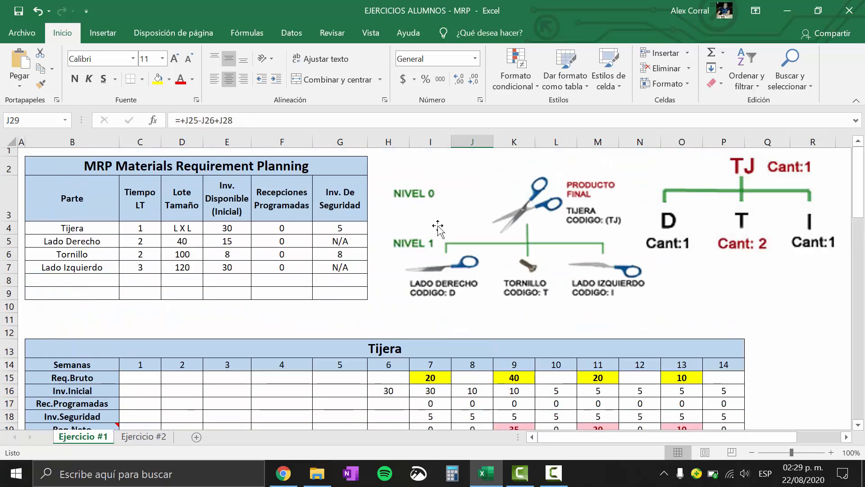
left_click(187, 224)
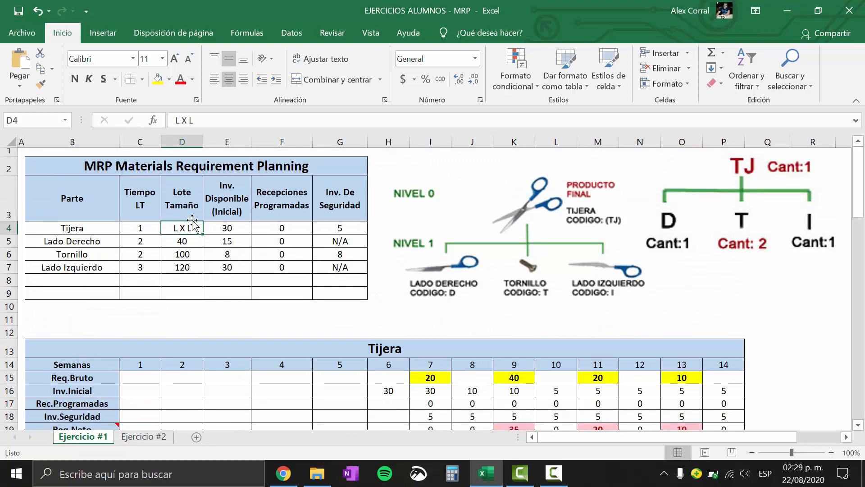
left_click(8, 240)
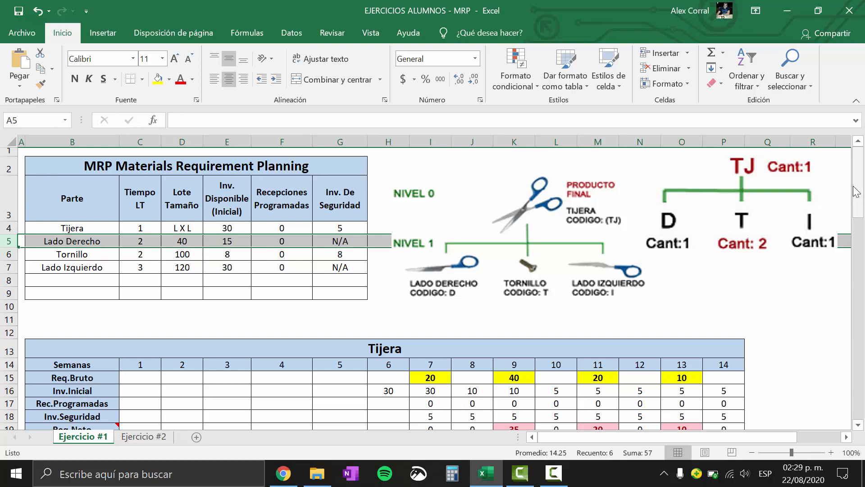
Set Lado Derecho's week 6 Liberación de orden to 40 to match its lot size
left_click_drag(859, 210, 859, 263)
left_click(471, 331)
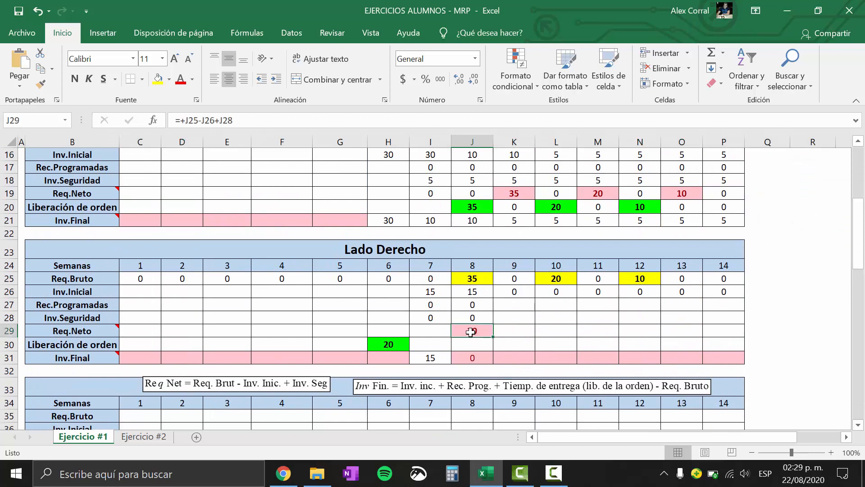
left_click(391, 345)
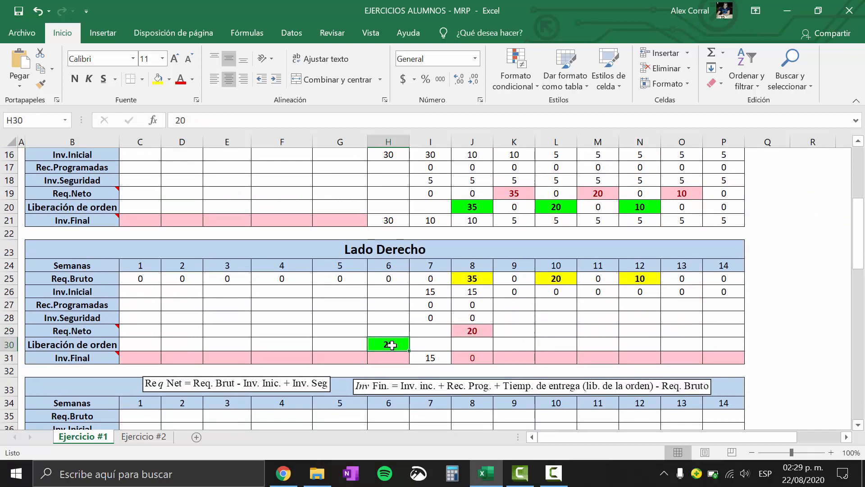
type("40")
key("Return")
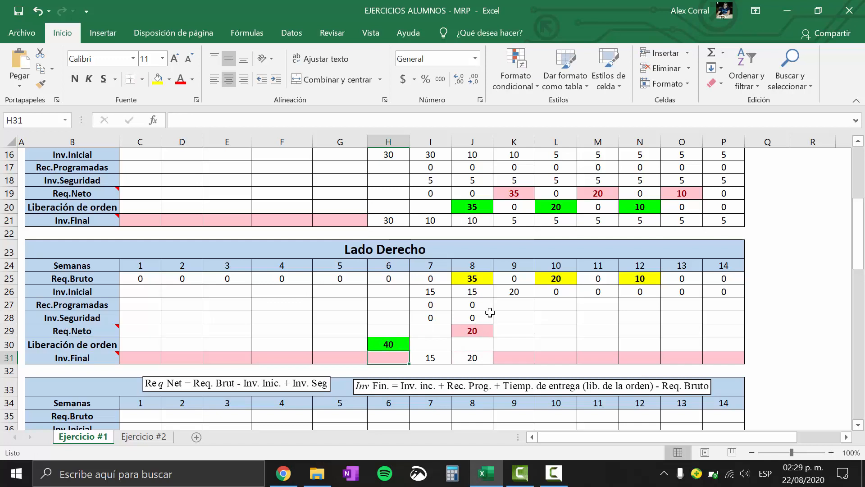
Fill Lado Derecho's week 8 Inv.Final formula across through week 14
left_click(471, 357)
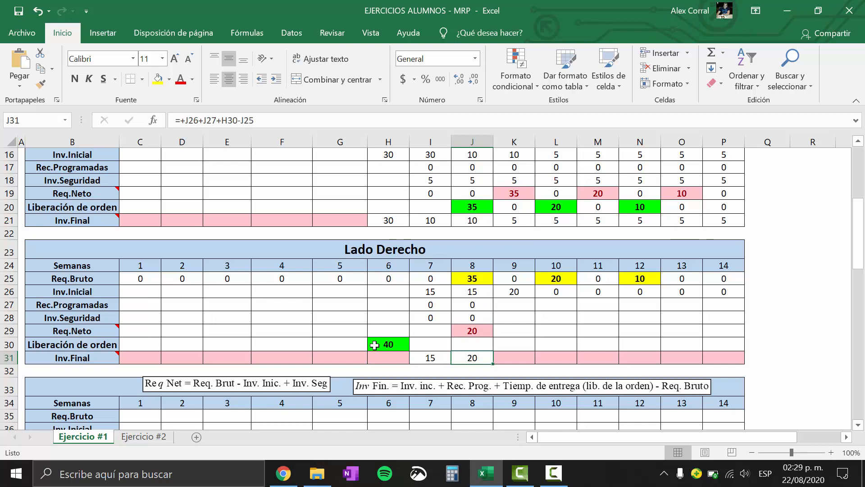
double_click(478, 360)
key("Escape")
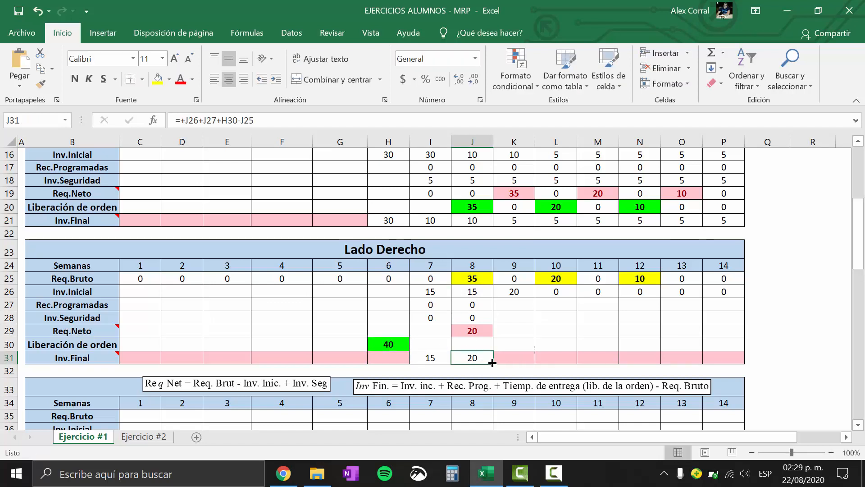
left_click_drag(493, 364, 724, 357)
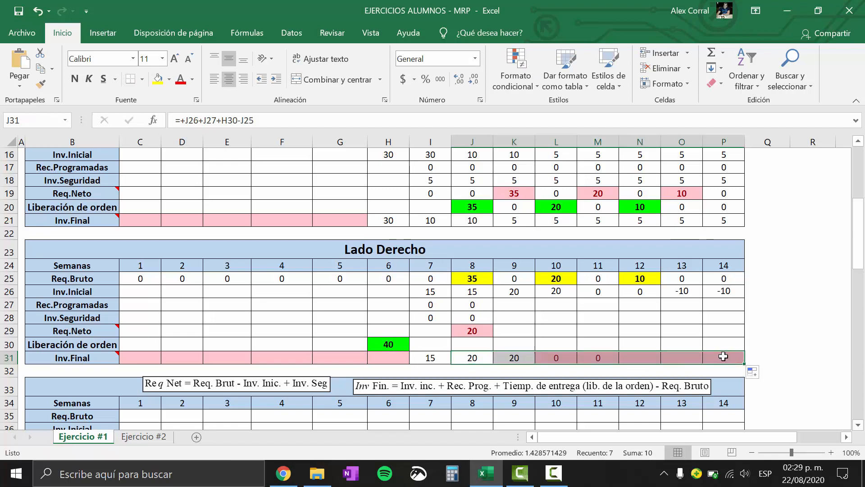
Fill Lado Derecho's plain week 8 Req.Neto formula across through week 14
double_click(474, 330)
key("Return")
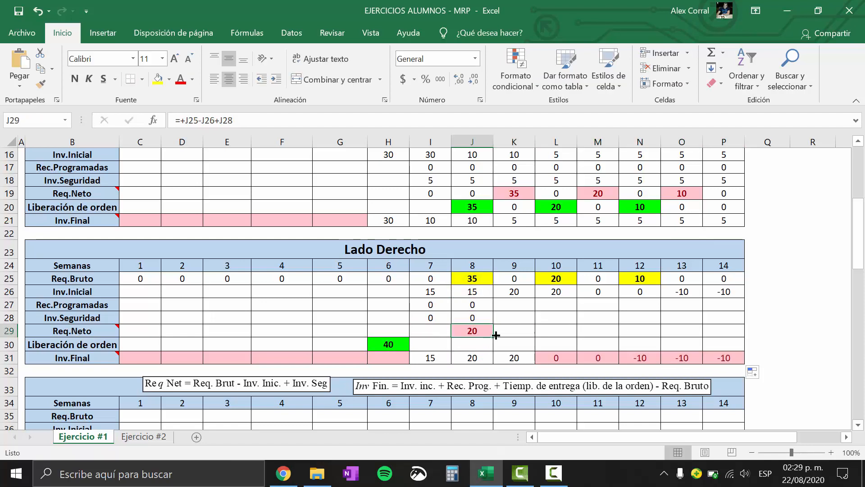
left_click_drag(494, 338, 733, 340)
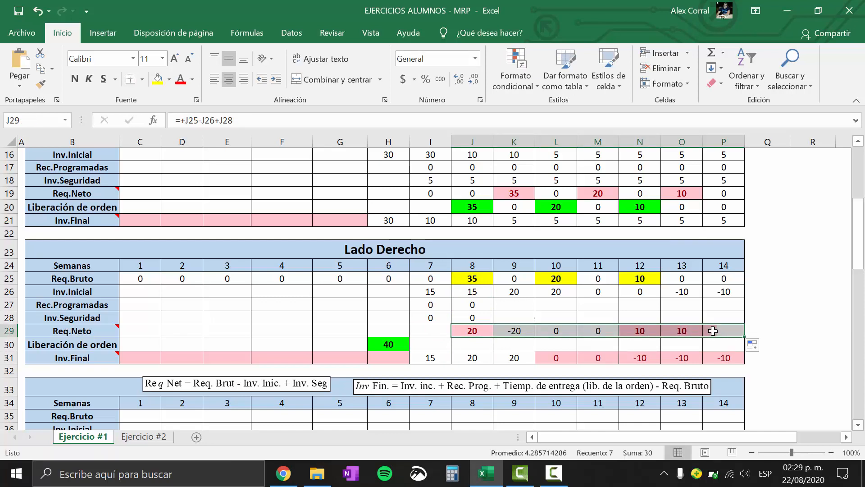
Compare the SI formula in Tijera's week 10 Req.Neto with Lado Derecho's week 8 Req.Neto formula
left_click(480, 308)
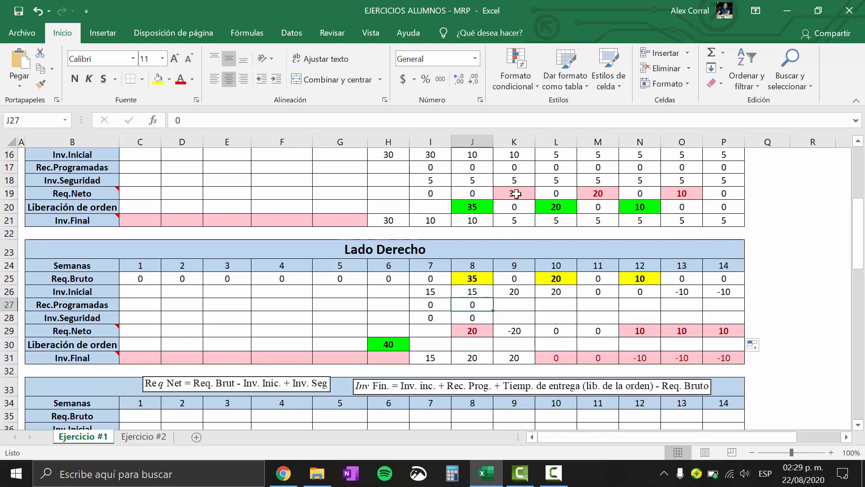
left_click(547, 193)
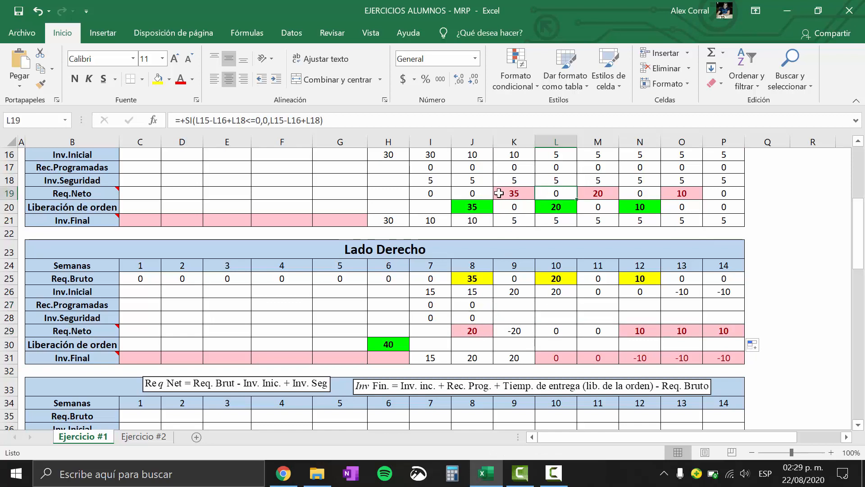
left_click(467, 332)
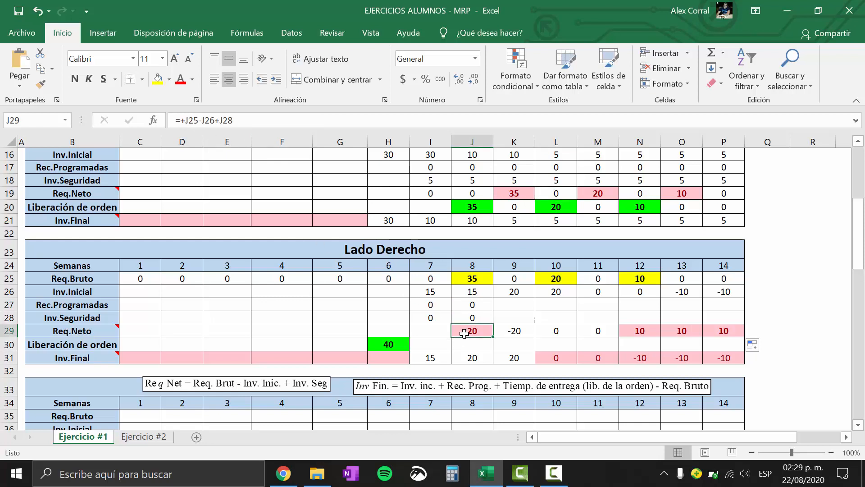
double_click(486, 332)
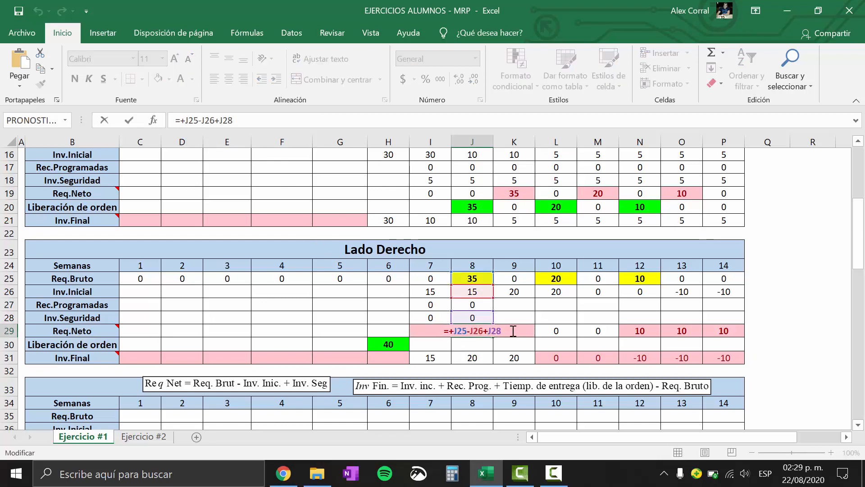
left_click_drag(489, 331, 453, 336)
key("ctrl+c")
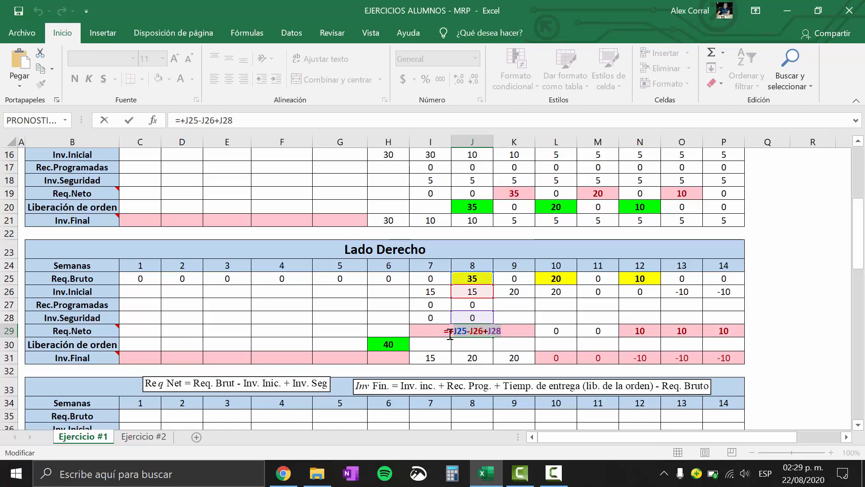
key("BackSpace")
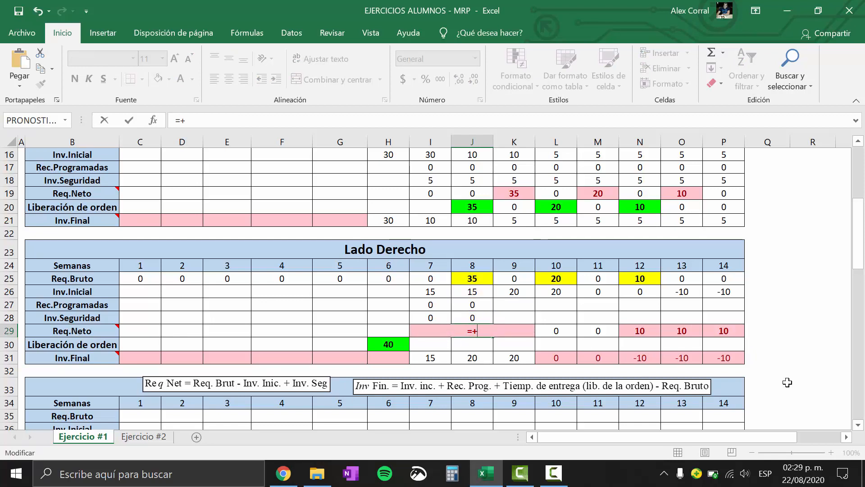
left_click(762, 478)
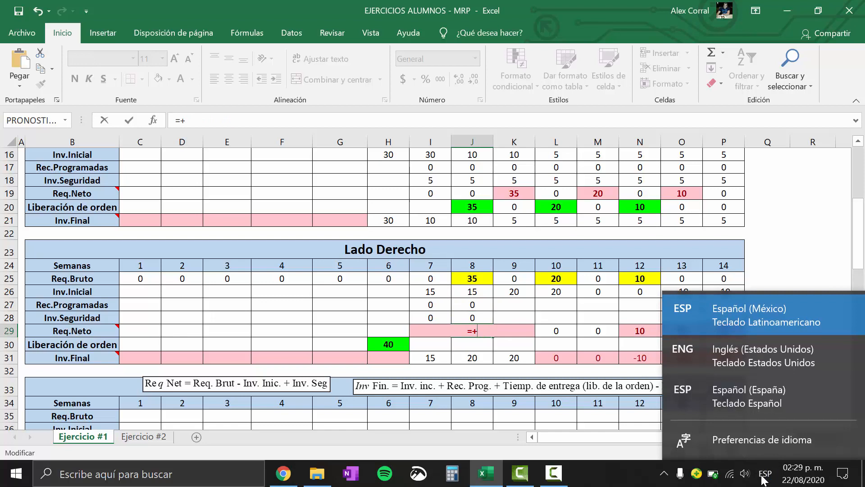
left_click(753, 367)
key("ctrl+v")
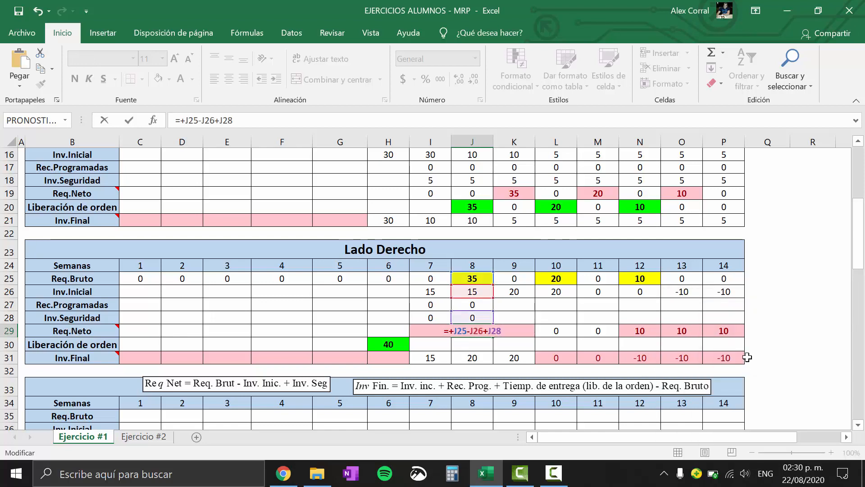
type("<")
left_click(765, 474)
left_click(774, 325)
type("=")
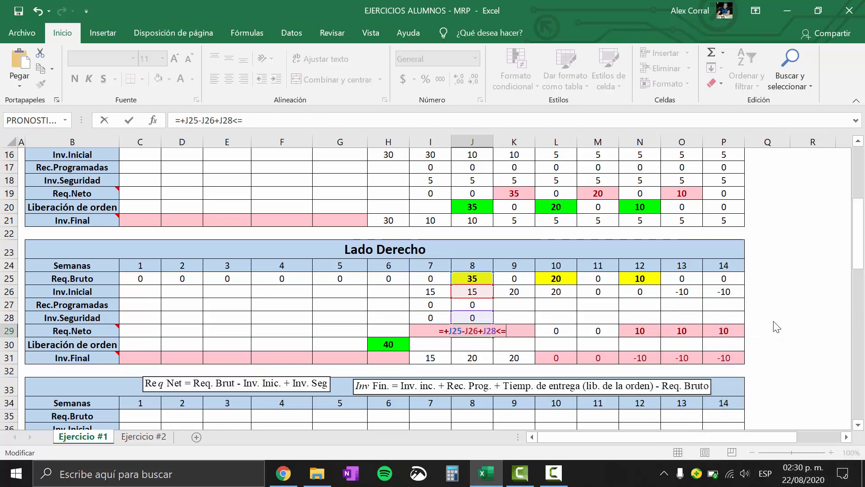
type("0,")
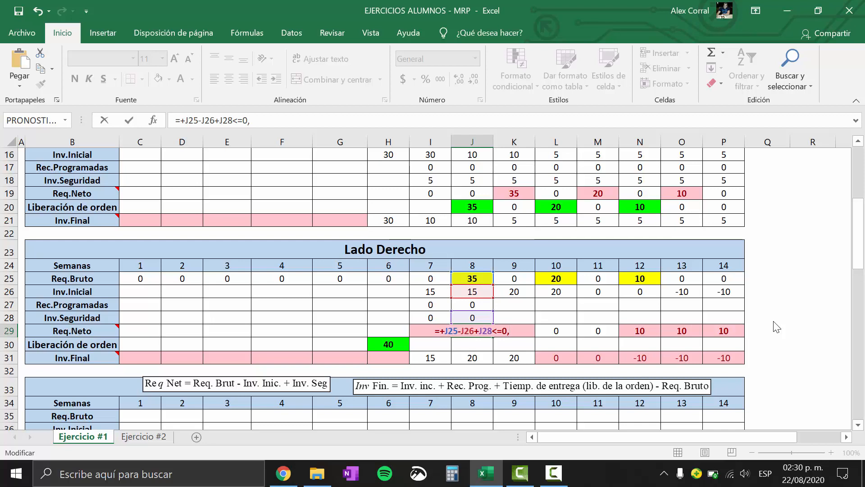
type("0")
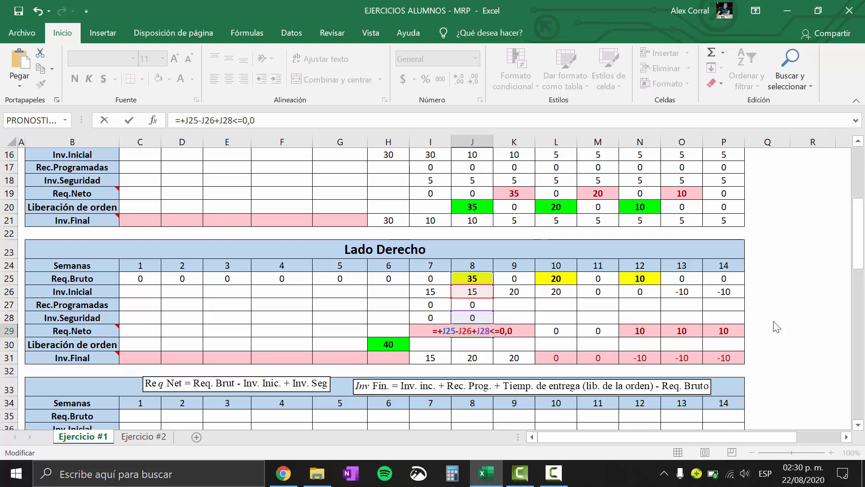
type(",")
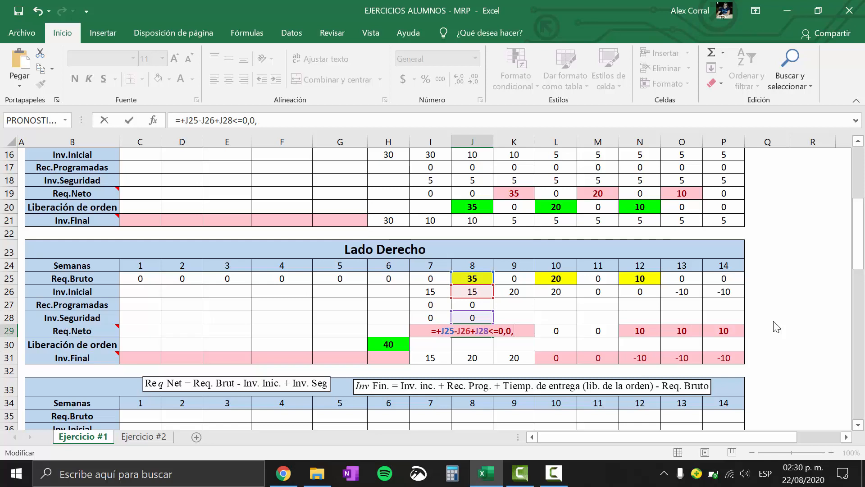
key("ctrl+v")
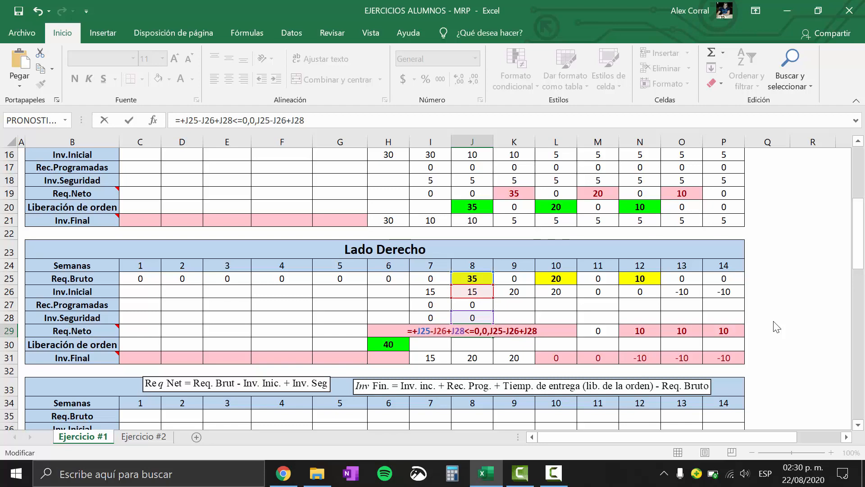
type(")")
key("Return")
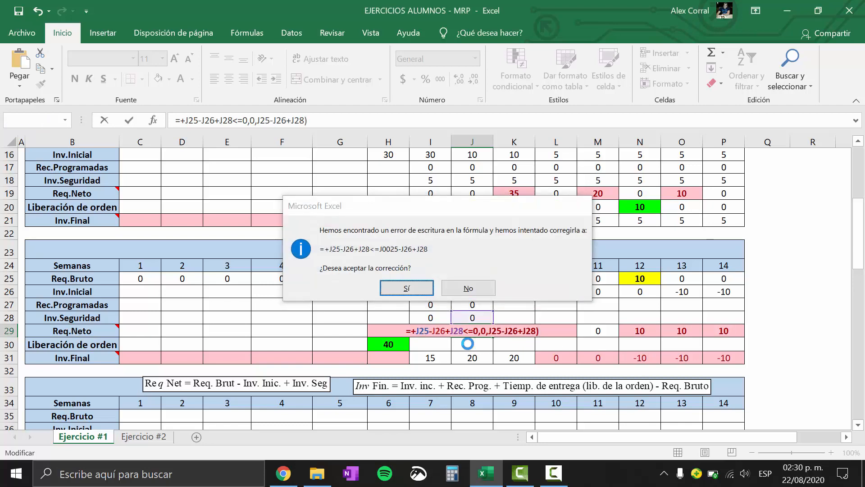
key("Escape")
key("Escape")
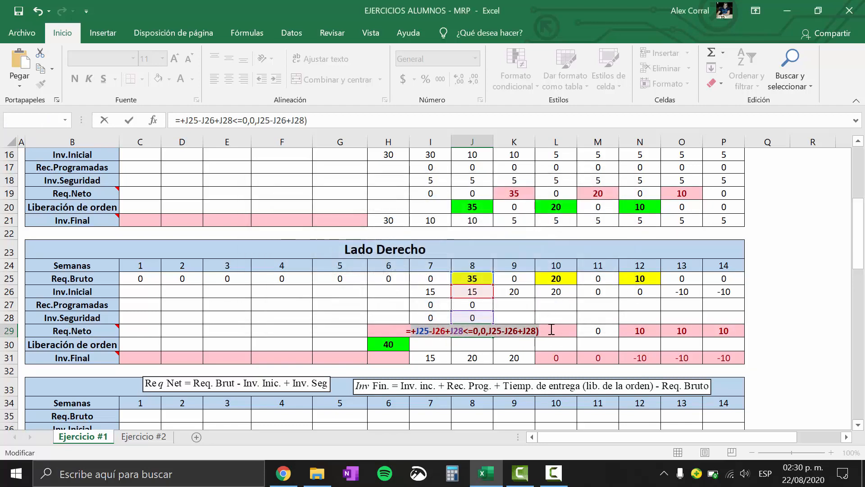
left_click(551, 330)
key("Escape")
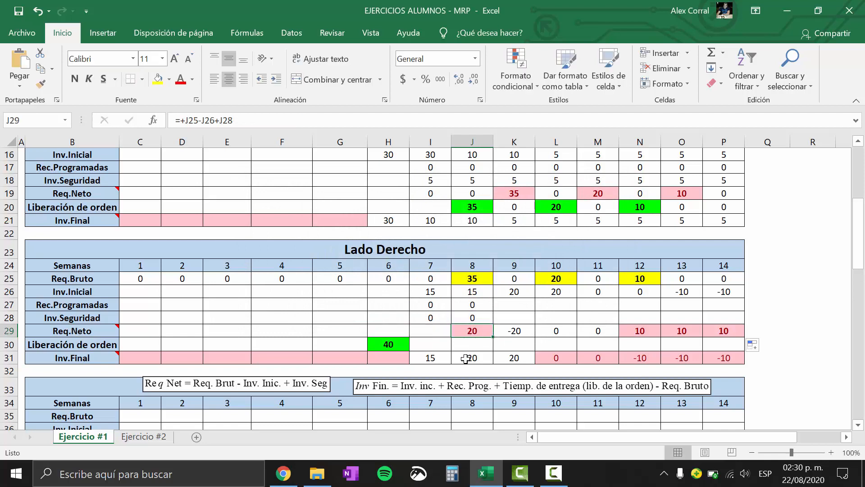
Replace Lado Derecho's week 8 Req.Neto formula with +SI(J25-J26+J28<=0,0,J25-J26+J28)
type("+si")
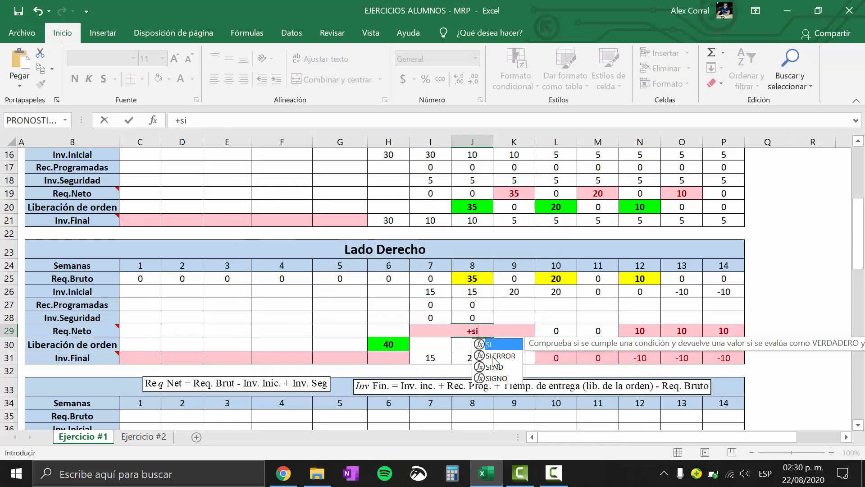
double_click(501, 345)
key("ctrl+v")
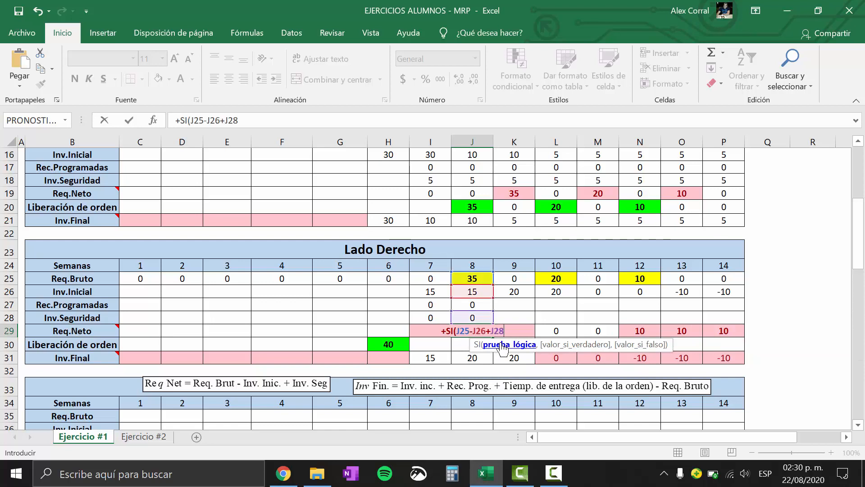
left_click(765, 473)
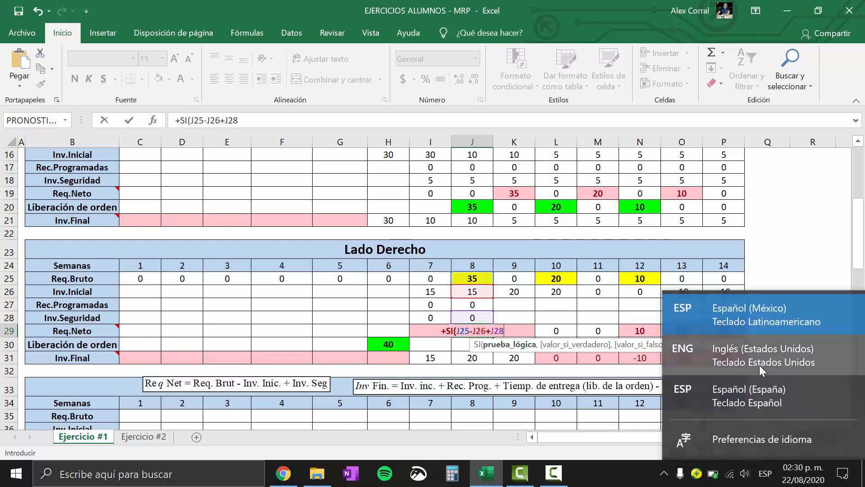
left_click(759, 365)
type("<")
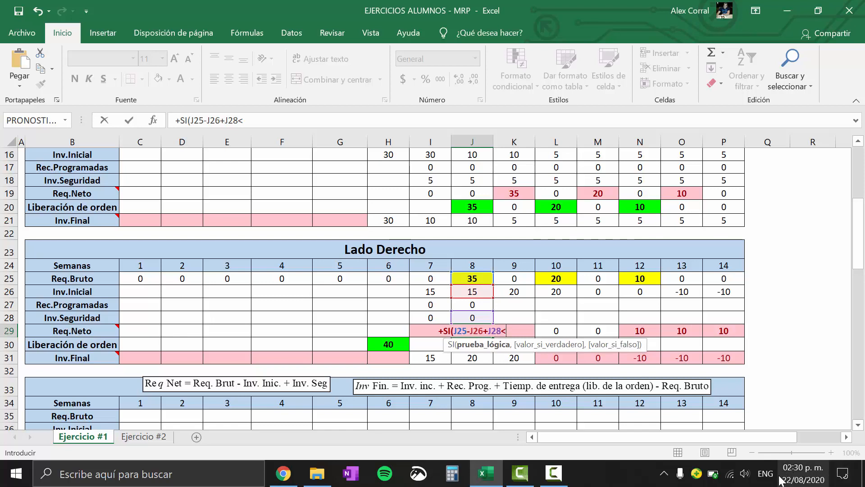
left_click(765, 473)
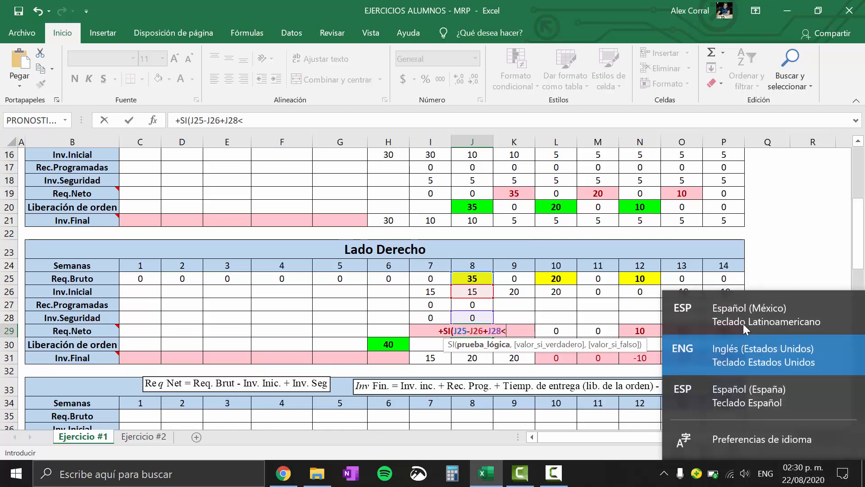
left_click(743, 324)
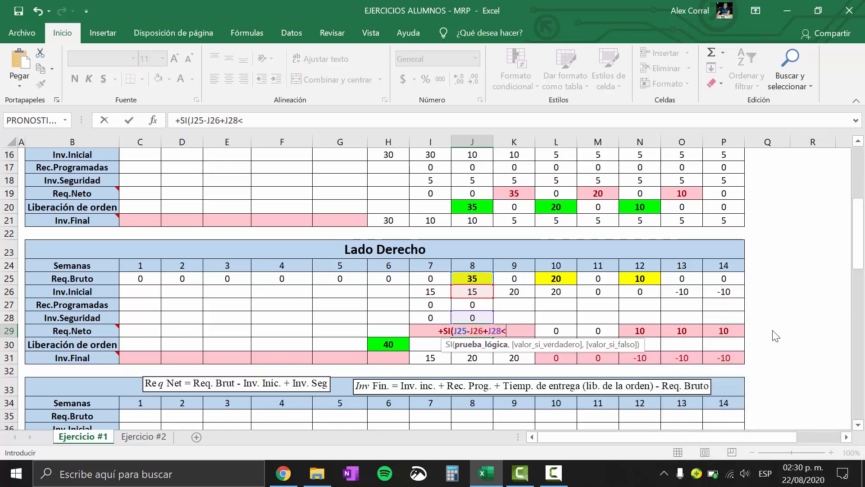
type("=0,")
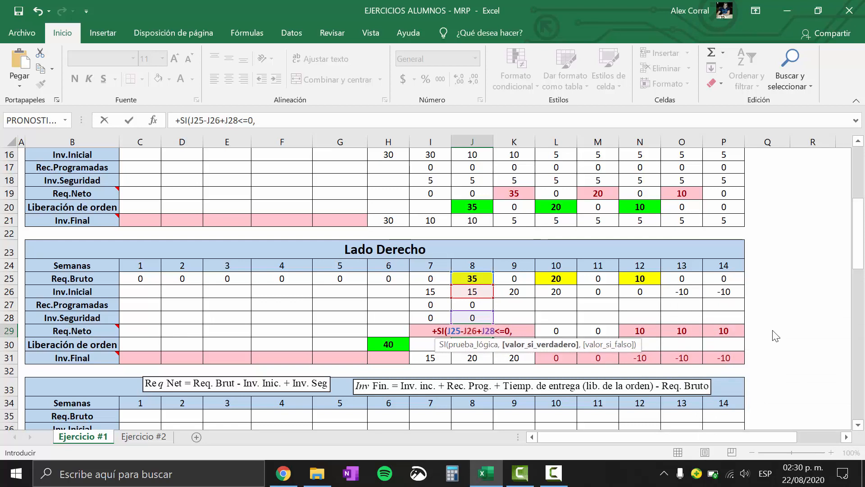
type("0,J25-J26+J28")
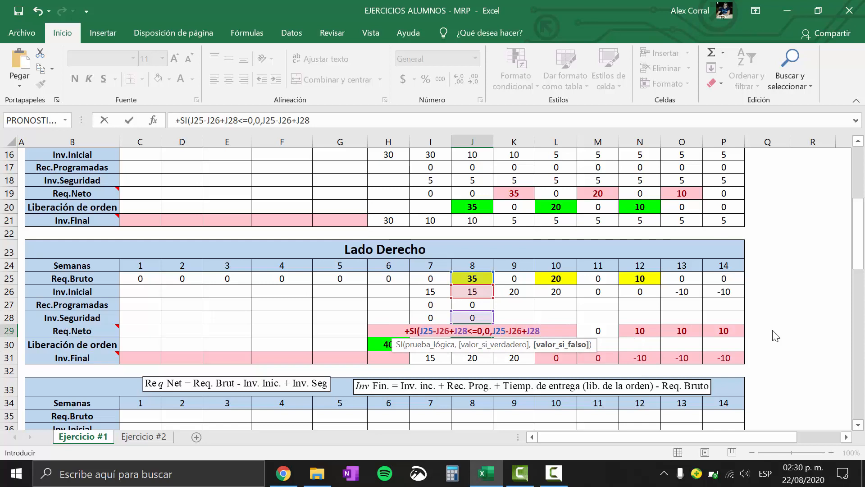
type(")")
key("Return")
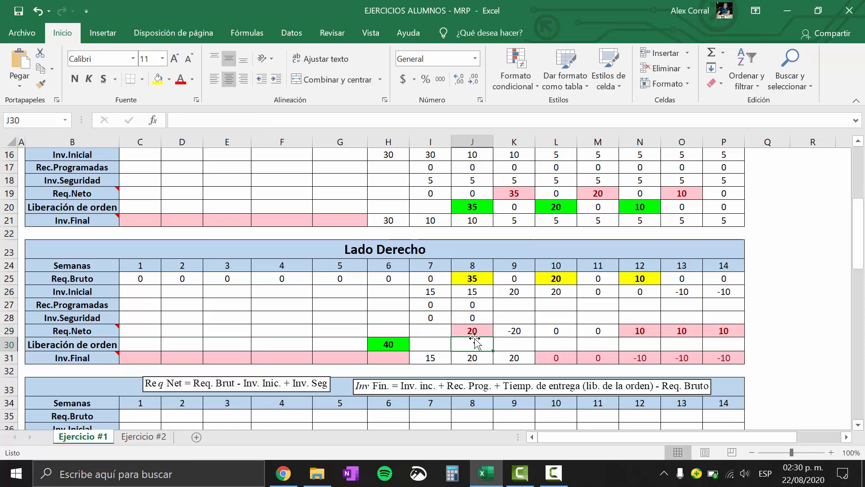
Fill Lado Derecho's SI-based Req.Neto formula and the week 8 zeros of Rec.Programadas and Inv.Seguridad across through week 14
left_click(482, 329)
left_click_drag(492, 337, 731, 338)
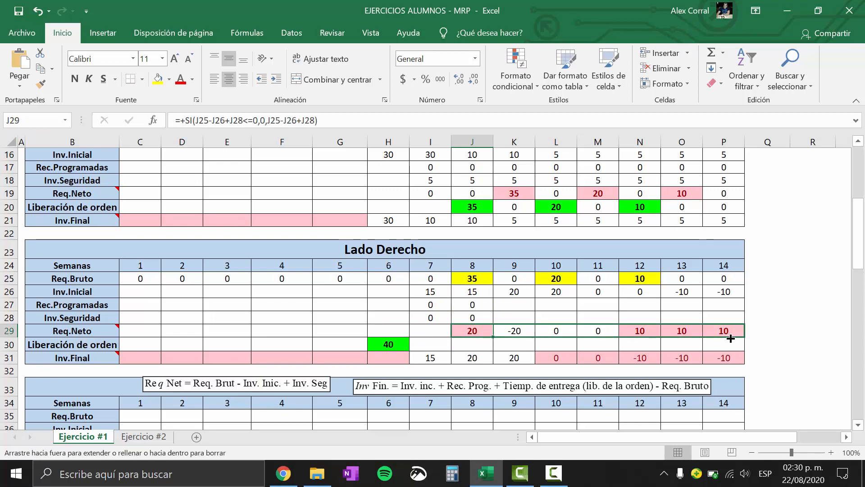
left_click_drag(731, 338, 730, 338)
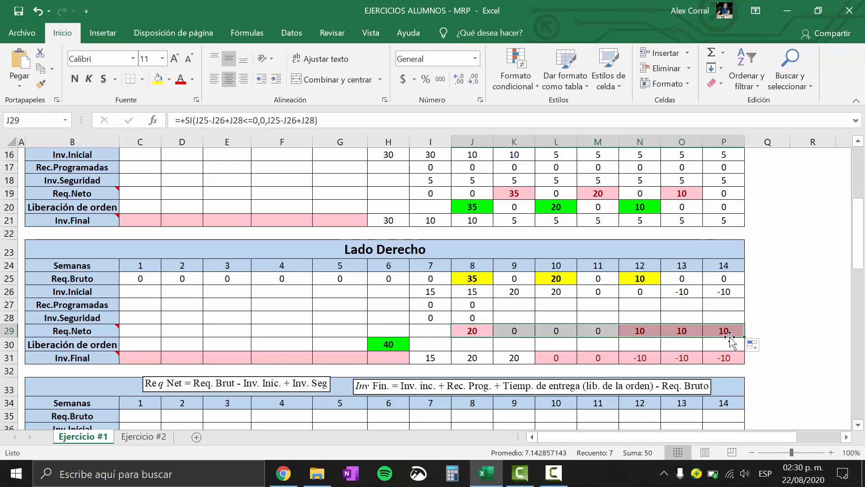
left_click(487, 309)
left_click_drag(475, 312, 756, 321)
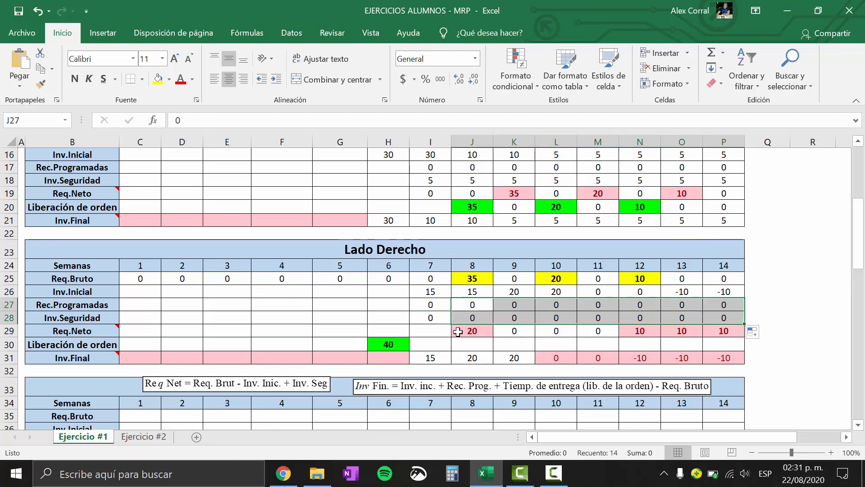
Enter an order release of 40 in week 10 of Lado Derecho's Liberación de orden row
left_click(7, 330)
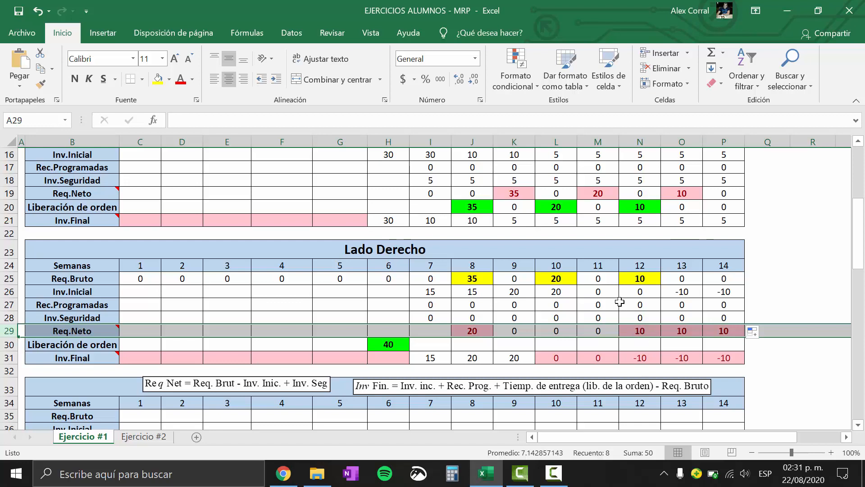
left_click(558, 346)
type("40")
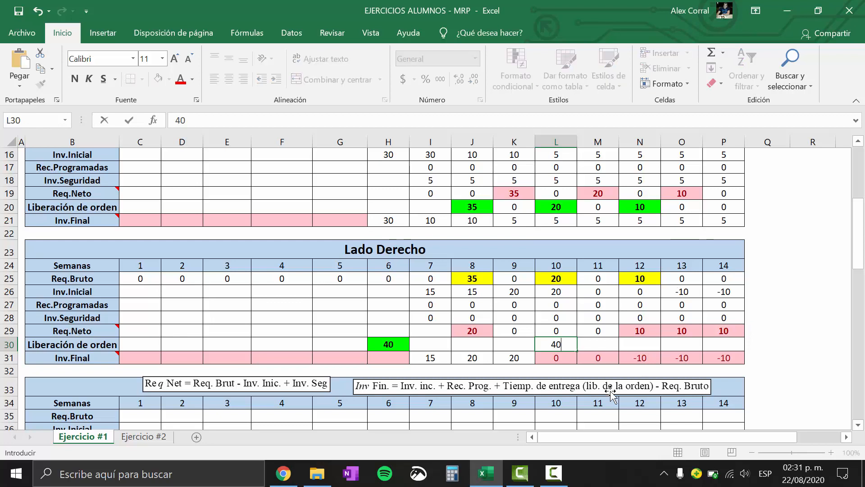
key("Return")
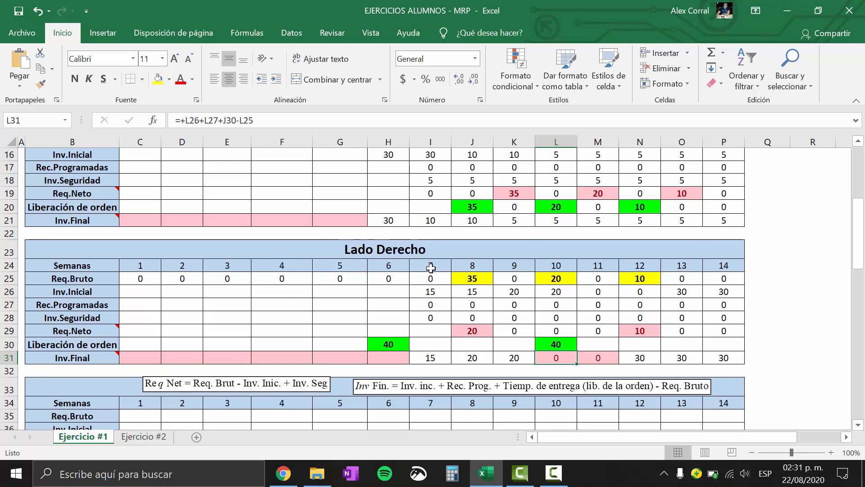
left_click(6, 344)
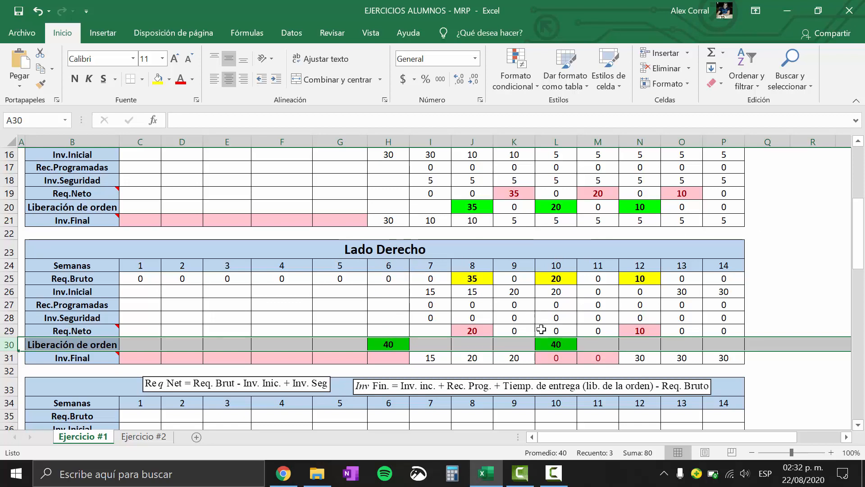
left_click(259, 308)
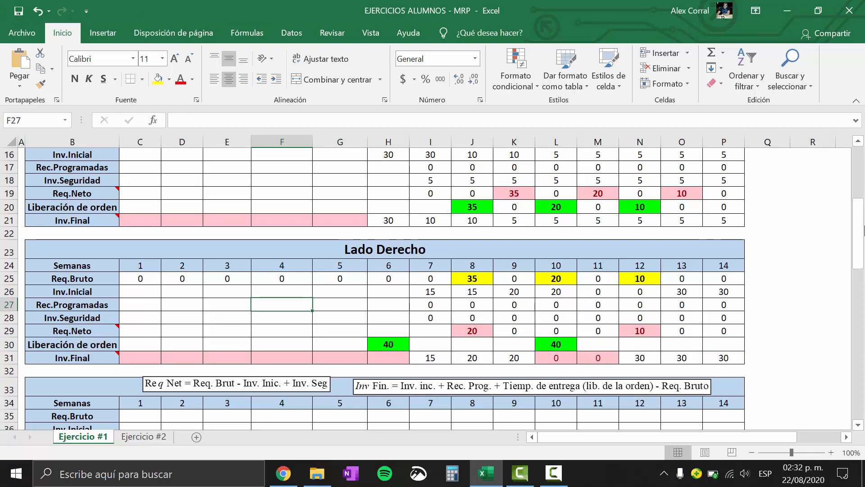
Move the Inv Fin. and Req Net formula boxes off the Tornillo heading to just below the Tornillo grid
left_click_drag(864, 231, 859, 267)
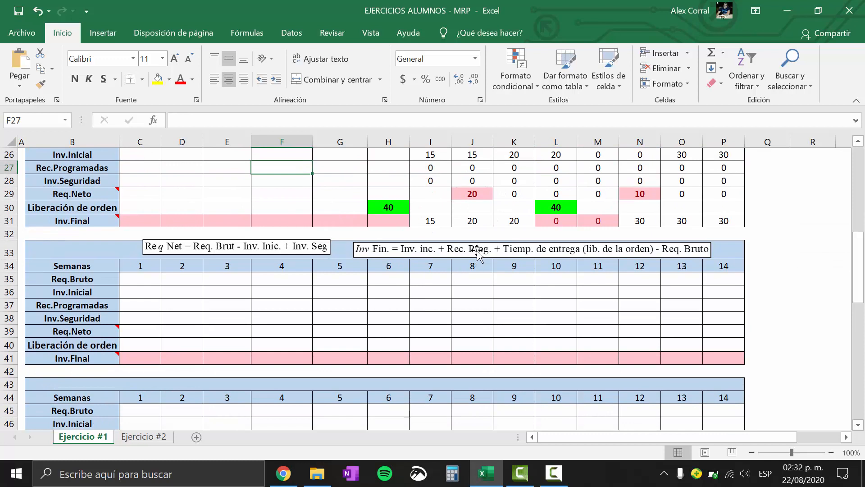
left_click_drag(477, 249, 548, 370)
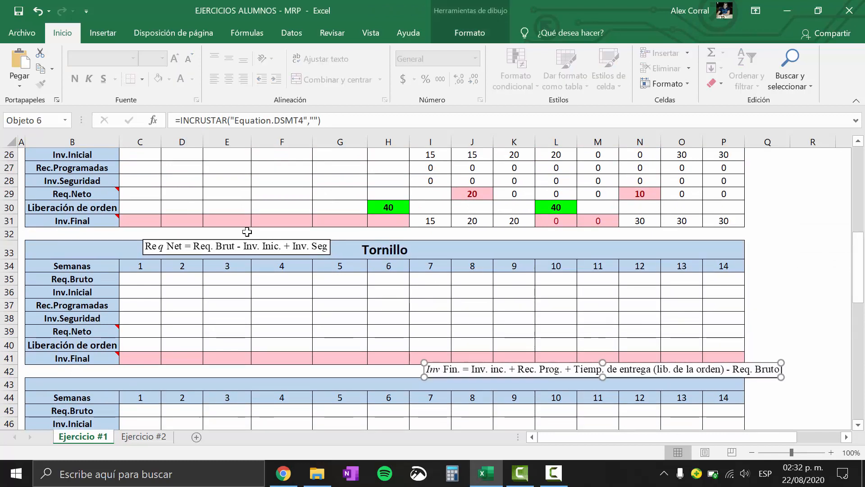
left_click_drag(249, 248, 265, 382)
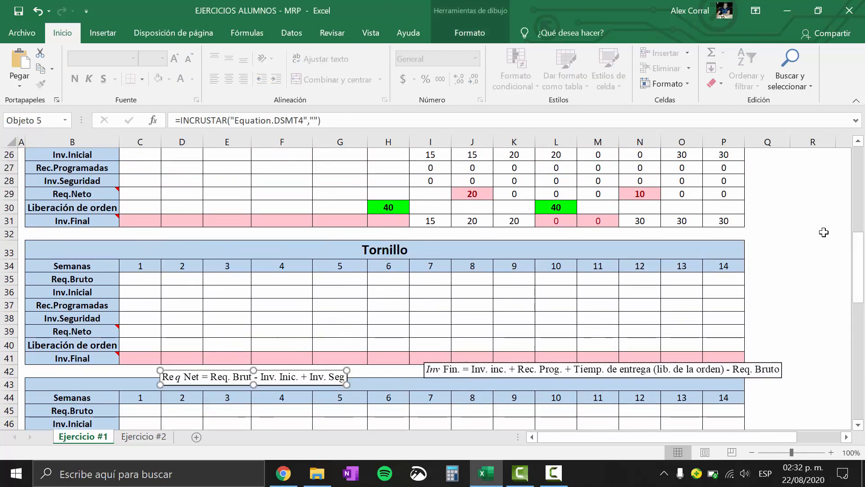
Review Tornillo's row in the MRP parameter table and Tijera's Liberación de orden row
left_click_drag(858, 261, 856, 153)
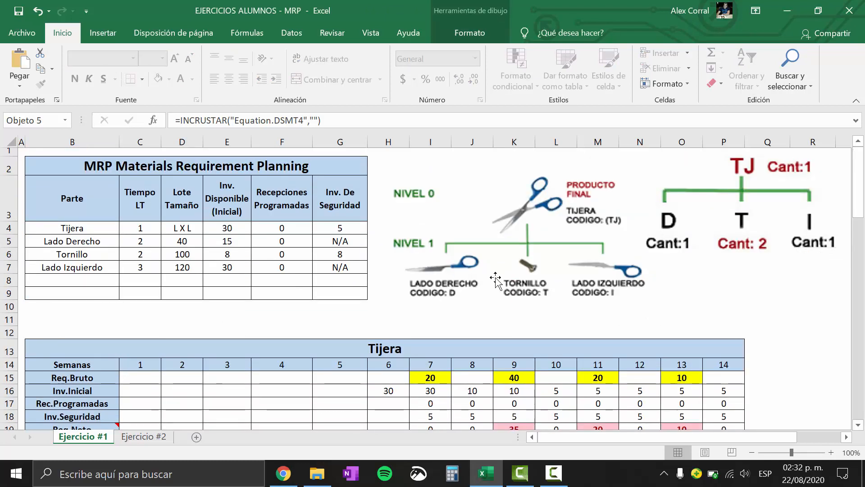
left_click(9, 253)
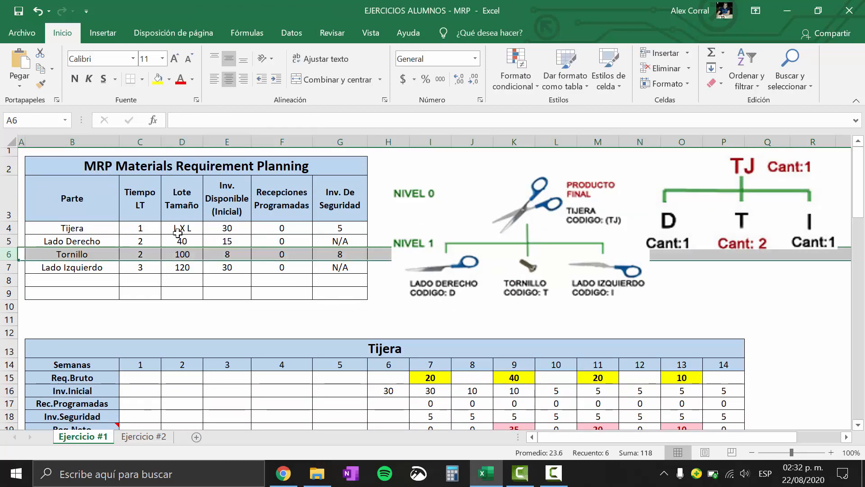
left_click_drag(142, 228, 331, 269)
left_click_drag(137, 254, 334, 255)
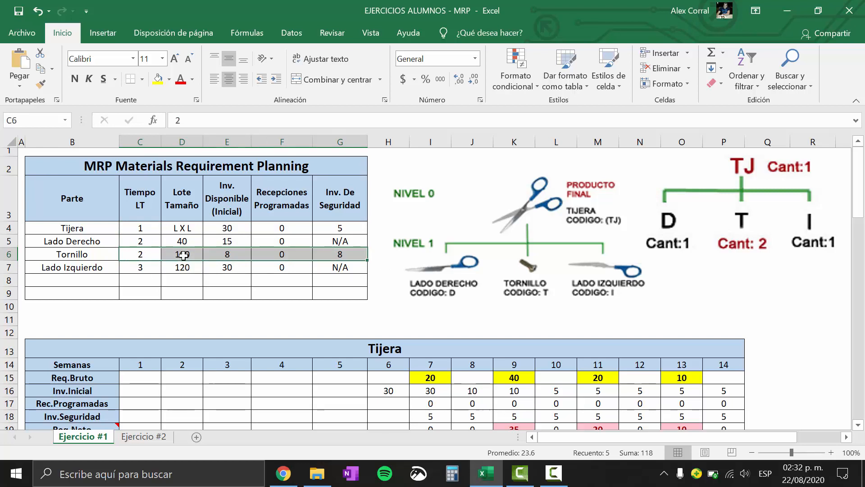
mouse_move(861, 189)
left_mouse_down()
mouse_move(863, 256)
mouse_move(864, 196)
left_mouse_up()
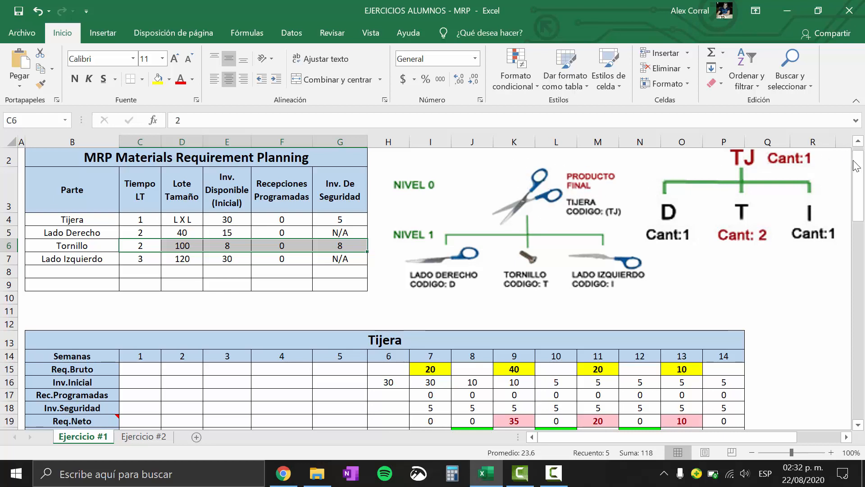
left_click_drag(857, 171, 857, 212)
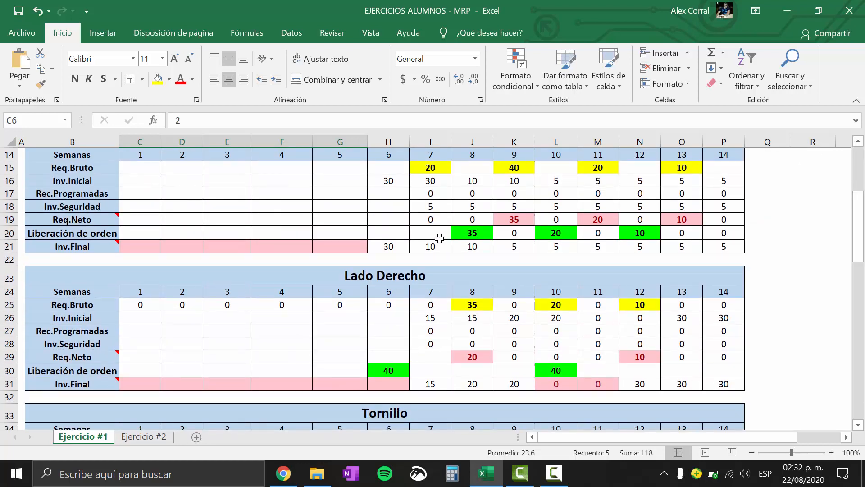
left_click_drag(141, 234, 712, 233)
Link Tornillo's week 1 Req.Bruto to Tijera's week 1 Liberación de orden with +C20 and fill it across through week 14
left_click_drag(863, 231, 858, 261)
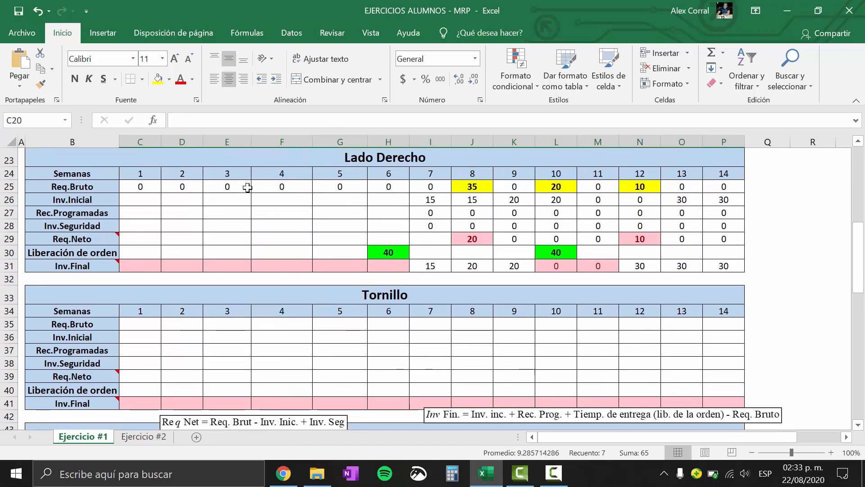
left_click(150, 325)
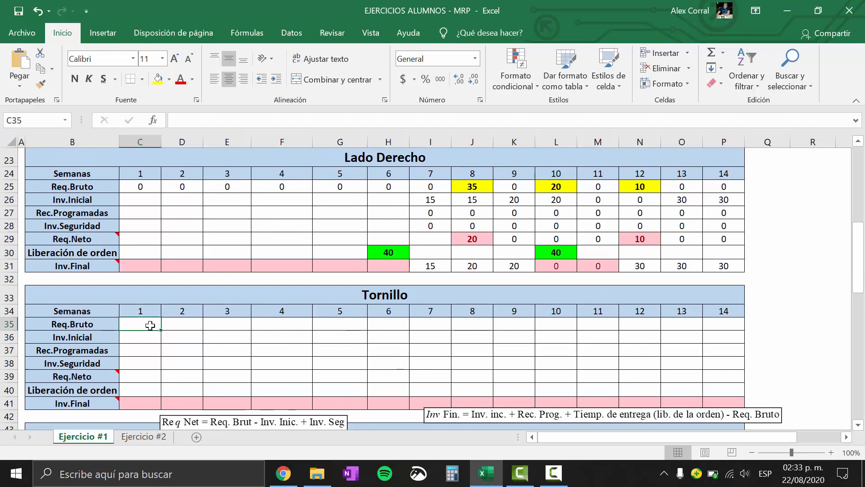
type("+")
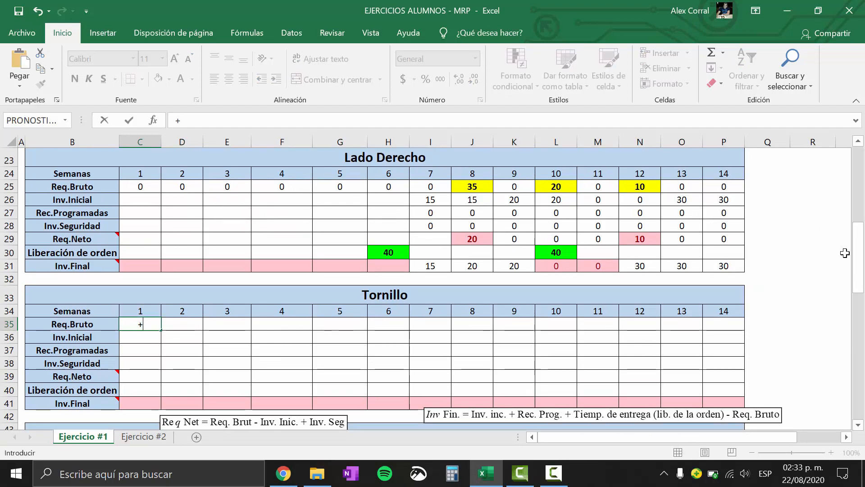
left_click_drag(864, 252, 864, 181)
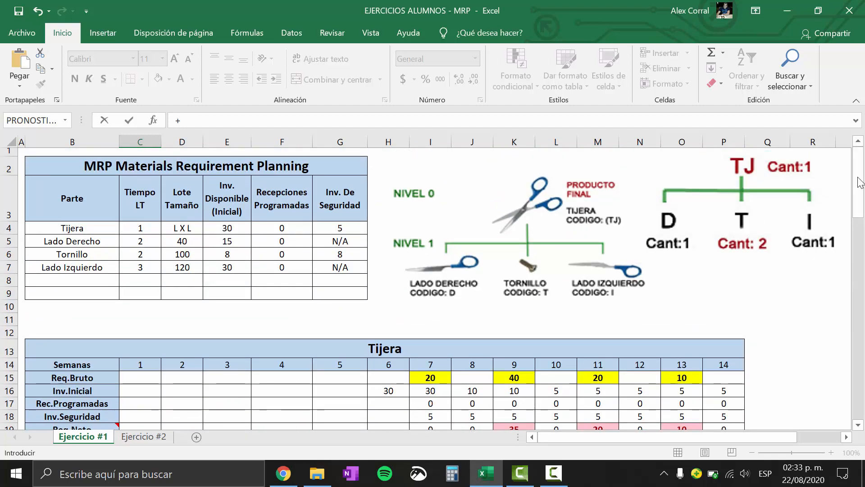
left_click_drag(860, 183, 840, 239)
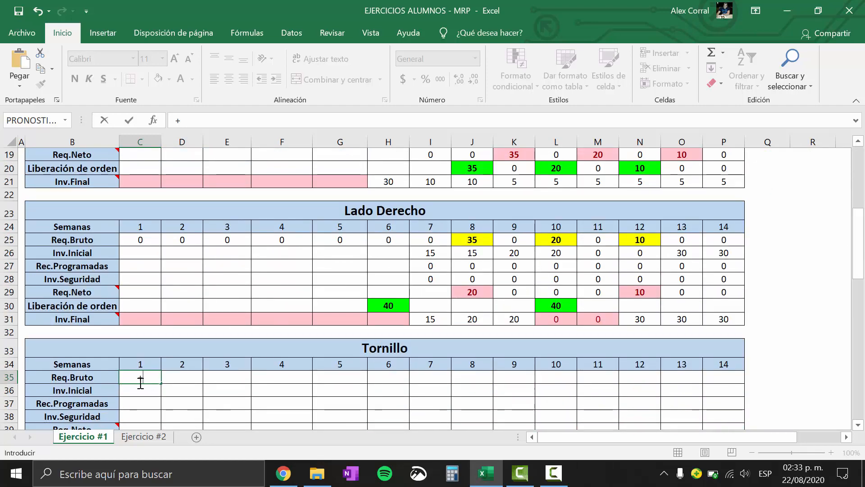
left_click(141, 166)
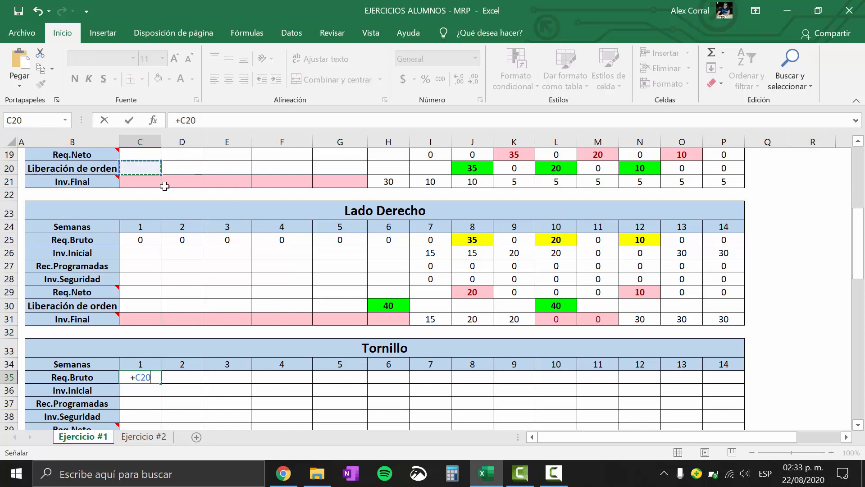
key("Return")
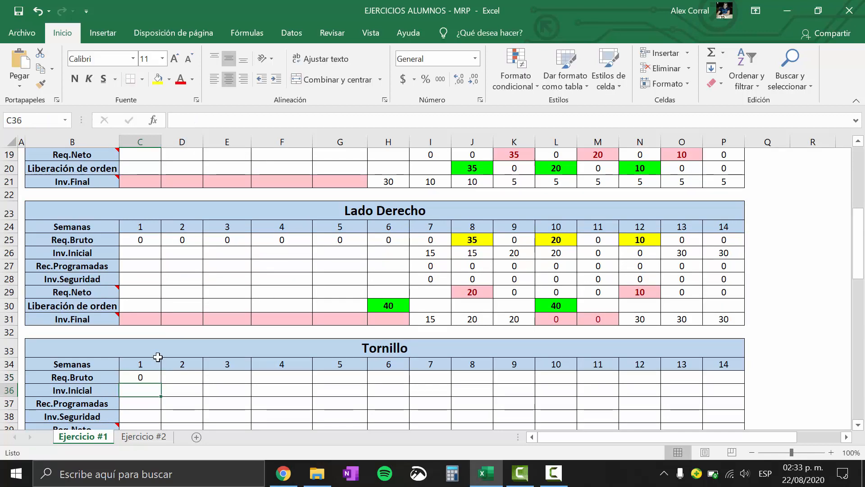
left_click(155, 381)
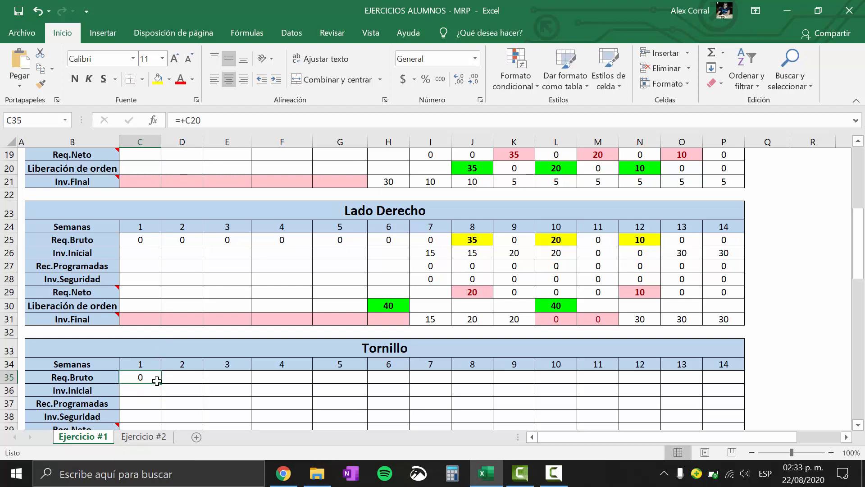
left_click_drag(165, 383, 746, 378)
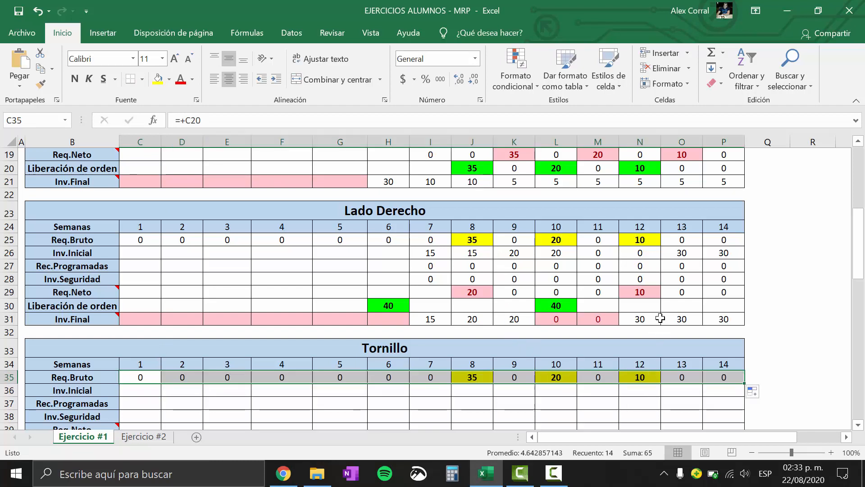
Link Tornillo's week 7 Inv.Inicial to its available initial inventory in the parameter table with +E6
left_click_drag(861, 234, 859, 253)
left_click(489, 322)
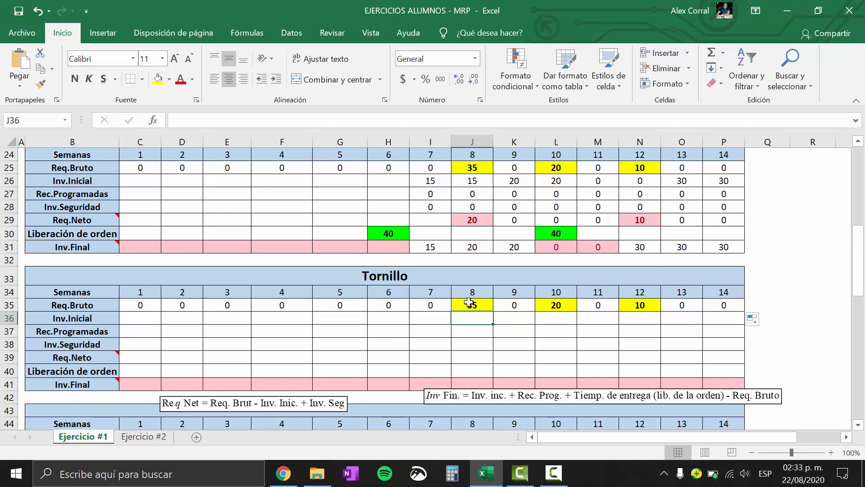
left_click(422, 324)
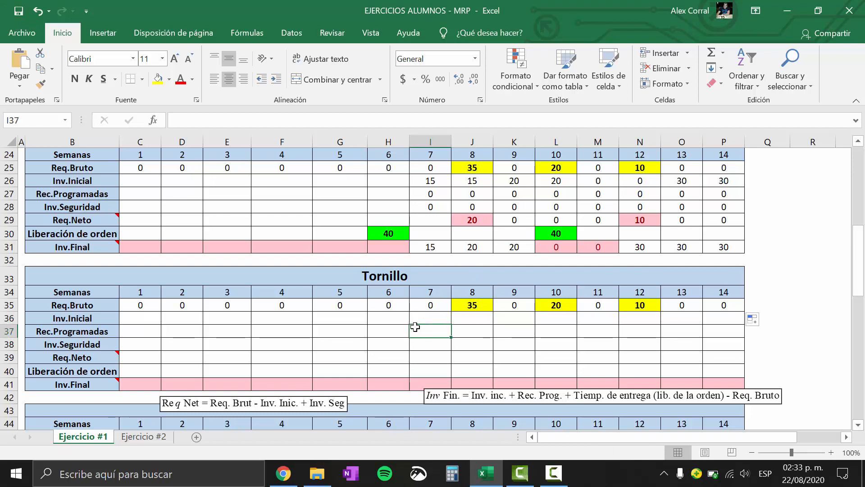
left_click(432, 317)
type("+")
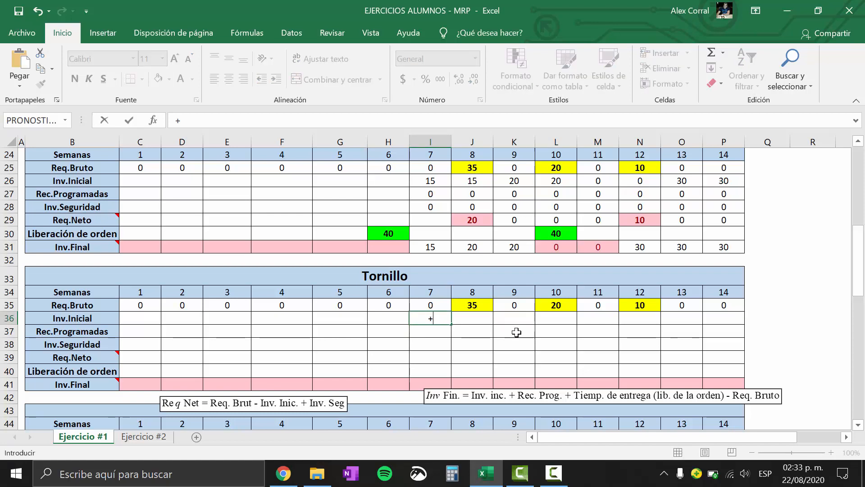
left_click_drag(862, 270, 864, 146)
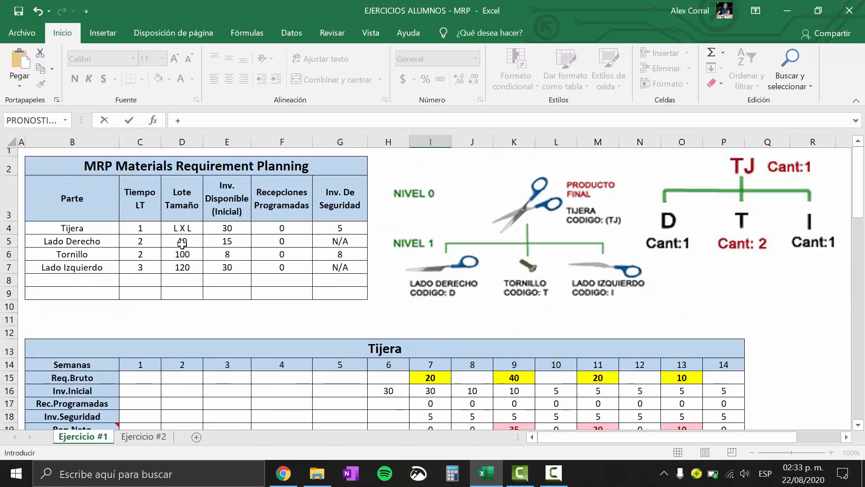
left_click(239, 252)
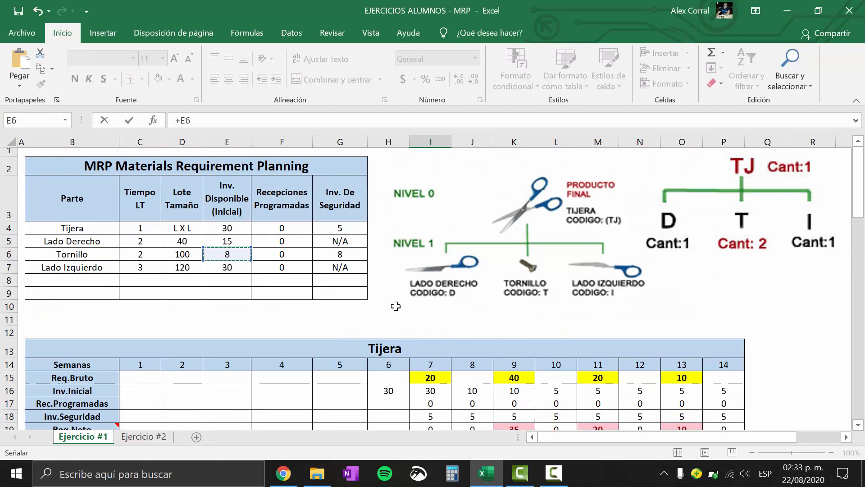
key("Return")
Set Tornillo's week 7 Inv.Final equal to its week 7 Inv.Inicial with +I36
left_click_drag(864, 235, 864, 307)
left_click(444, 201)
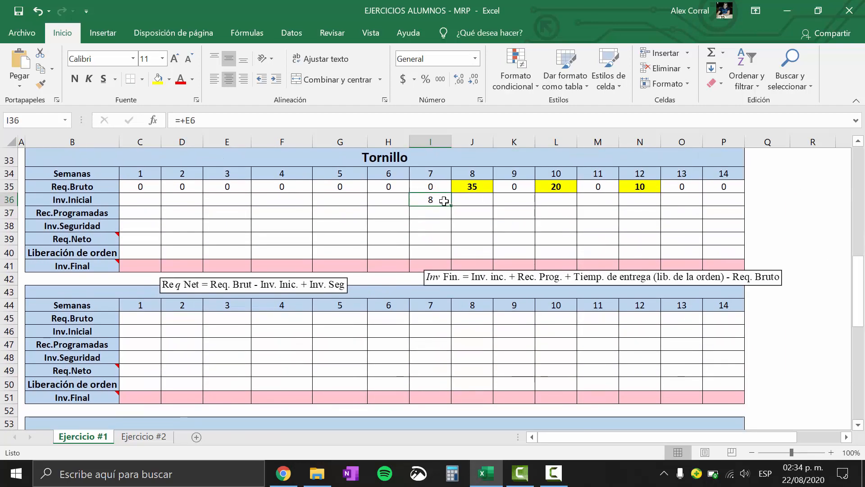
left_click(424, 259)
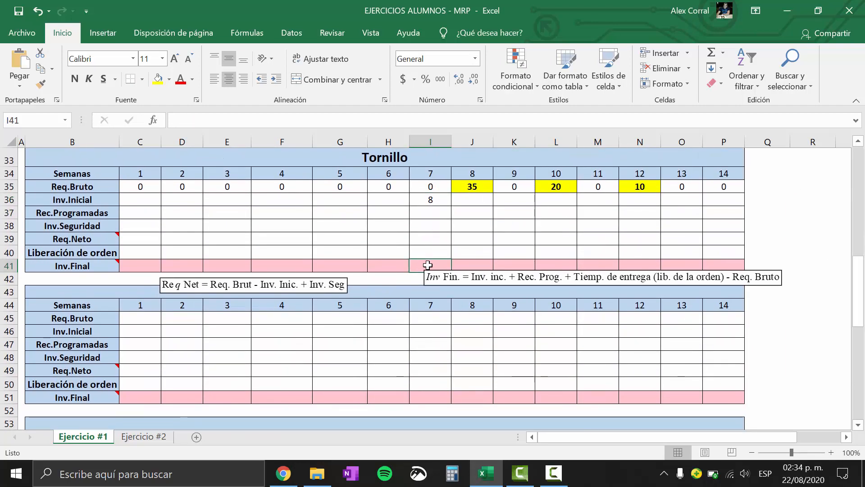
type("+")
left_click(439, 201)
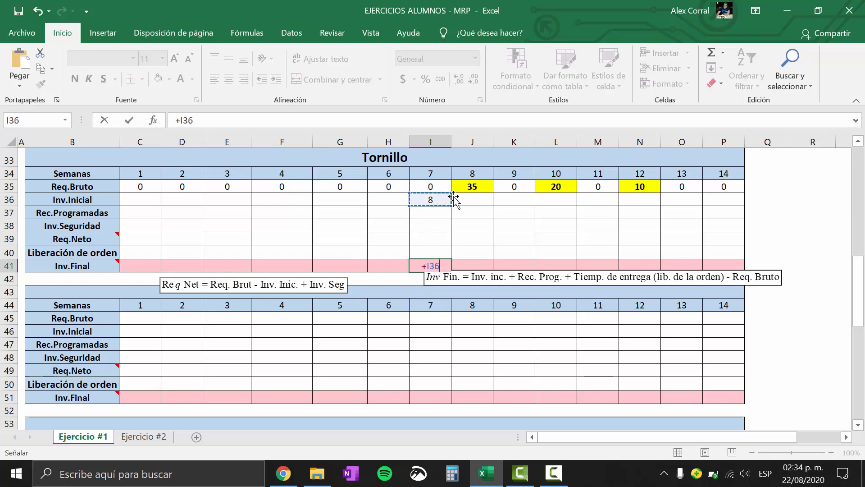
key("Return")
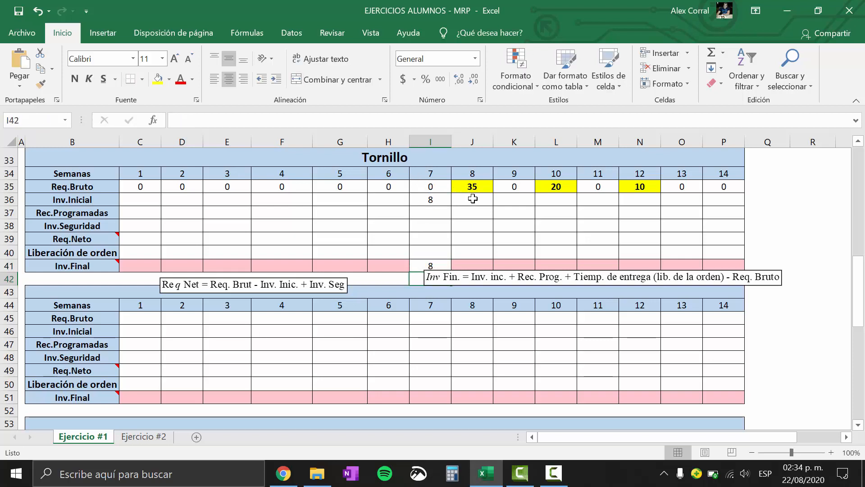
Shift the Inv Fin. formula box slightly down, clear of the Inv.Final row, and nudge the Req Net box sideways
left_click_drag(471, 277, 471, 290)
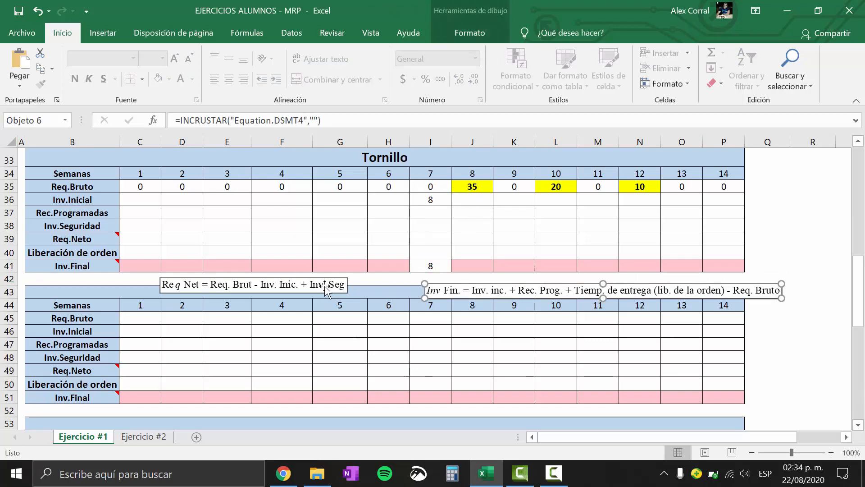
left_click_drag(325, 286, 338, 286)
left_click_drag(471, 291, 472, 289)
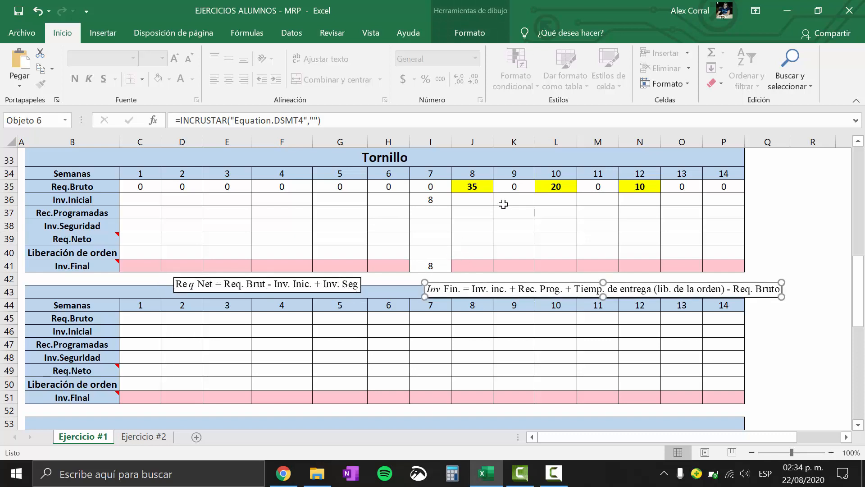
Link Tornillo's week 8 Inv.Inicial to the week 7 Inv.Final
left_click(479, 199)
type("+")
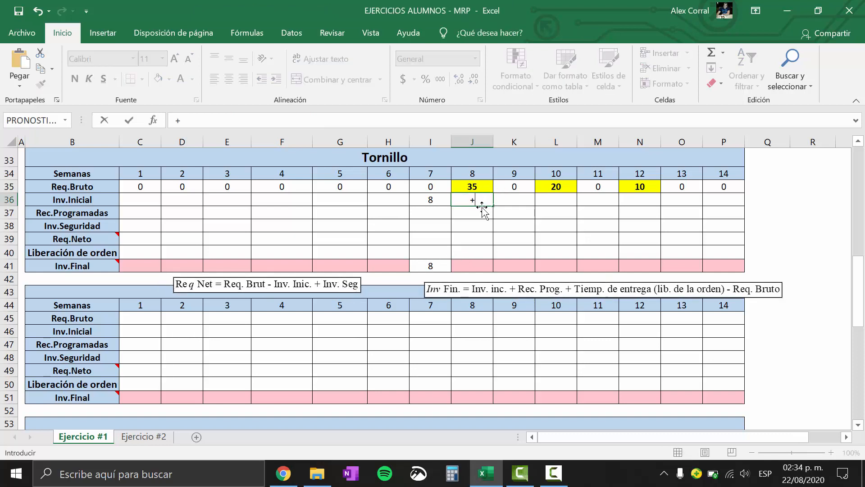
left_click(424, 268)
key("Return")
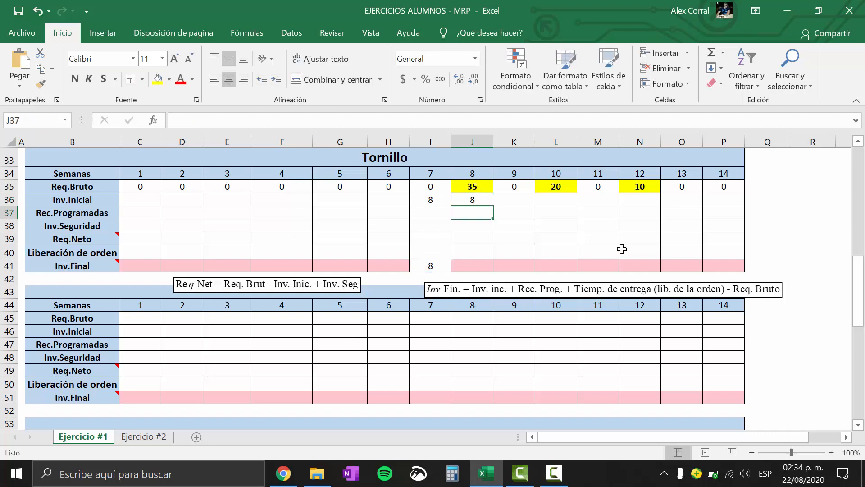
Fill Tornillo's week 8 Inv.Inicial formula across to week 14
left_click(484, 203)
left_click_drag(858, 289, 858, 179)
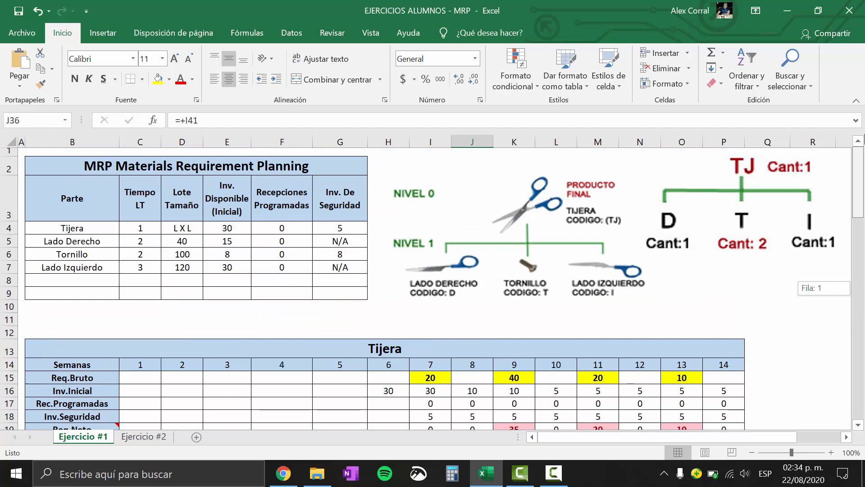
scroll(610, 278, "down", 10)
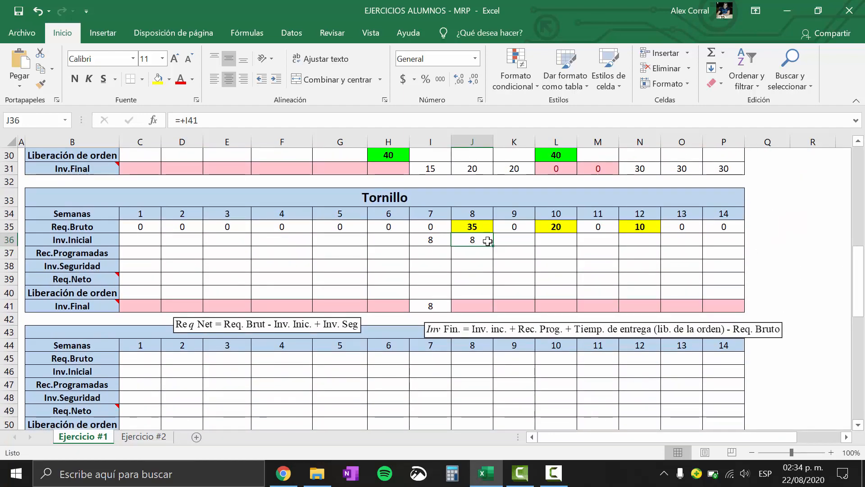
left_click_drag(493, 246, 734, 248)
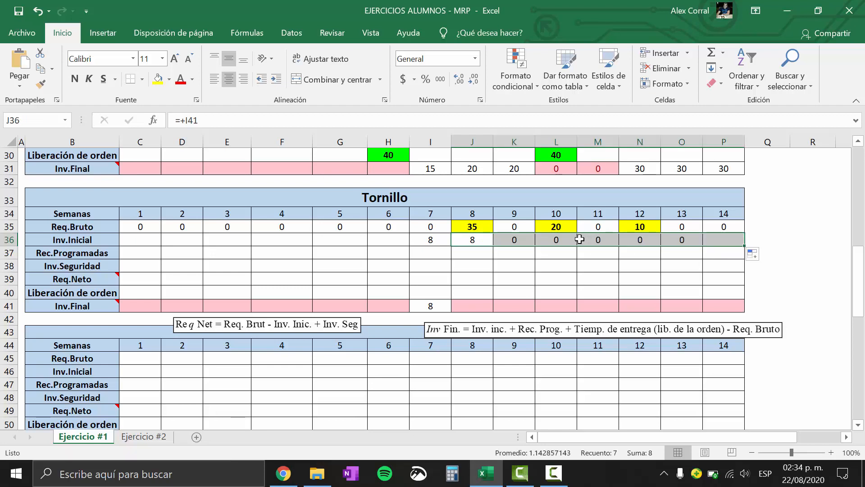
Enter 0 as Tornillo's week 8 Rec.Programadas
left_click(489, 254)
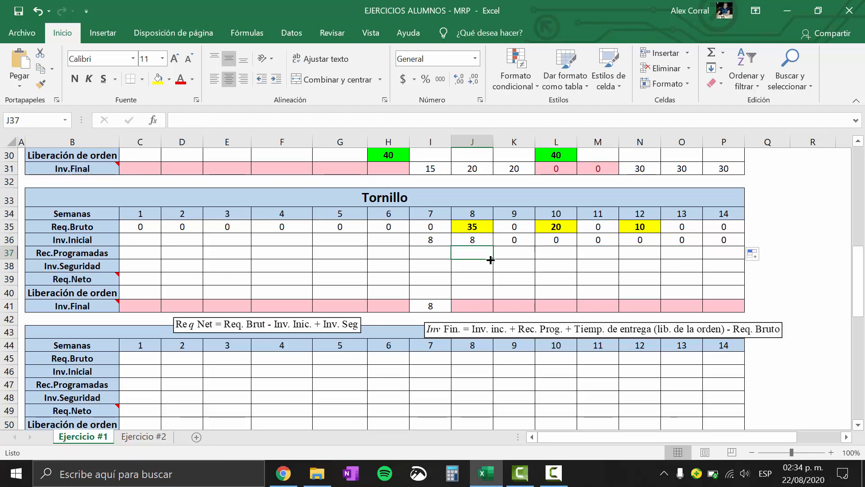
type("0")
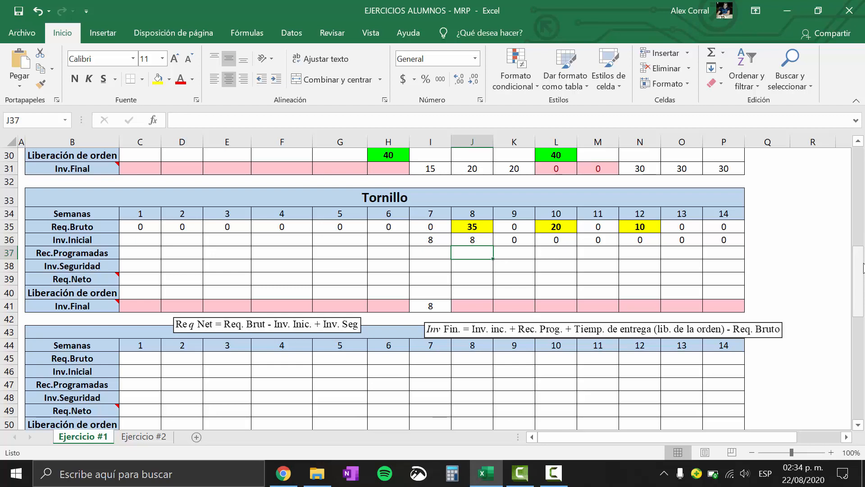
key("Return")
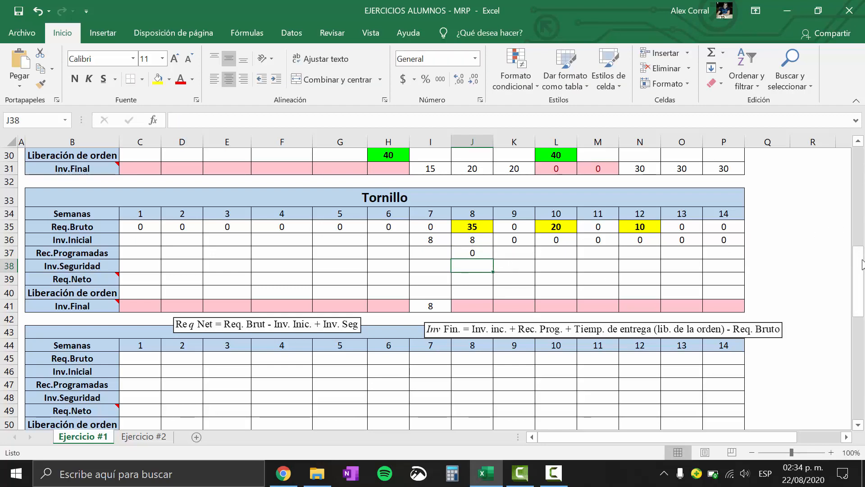
Link Tornillo's week 8 Inv.Seguridad to its safety stock in the parameter table with +G6
left_click_drag(862, 264, 860, 155)
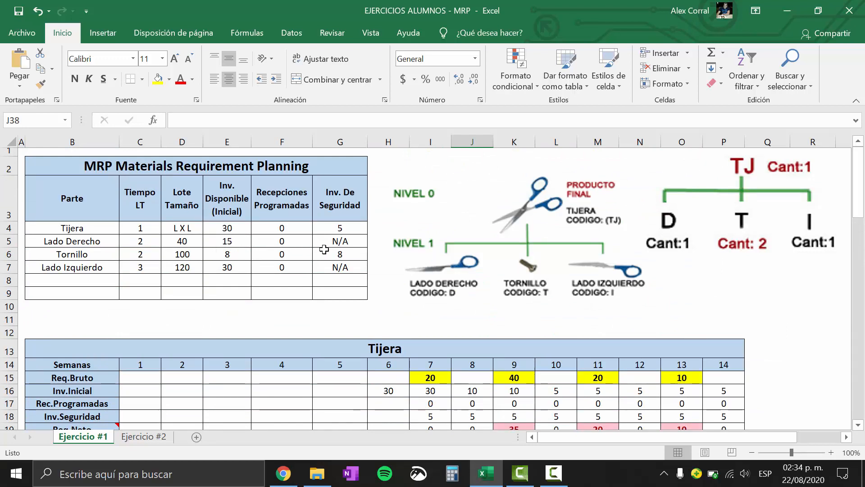
left_click(343, 268)
left_click(346, 256)
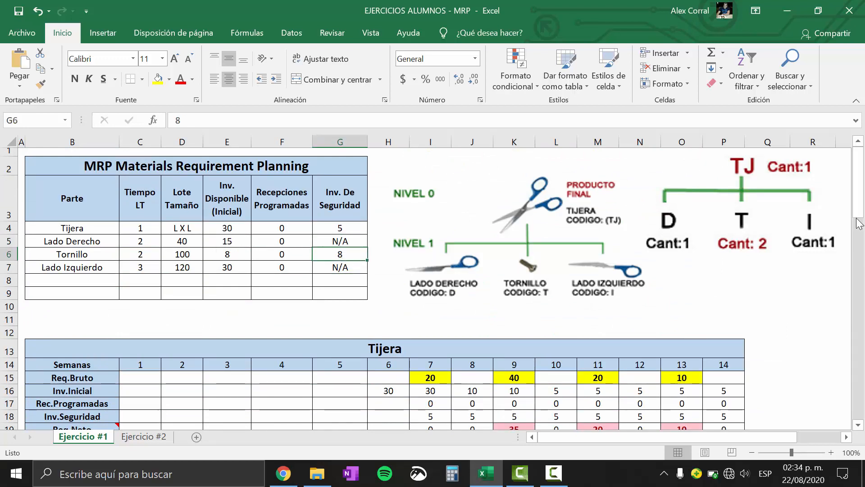
left_click_drag(860, 216, 860, 294)
left_click(478, 305)
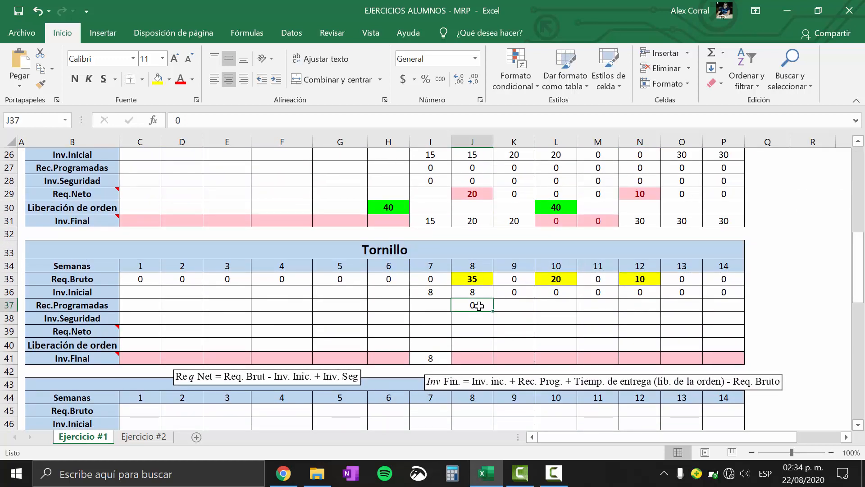
left_click(477, 316)
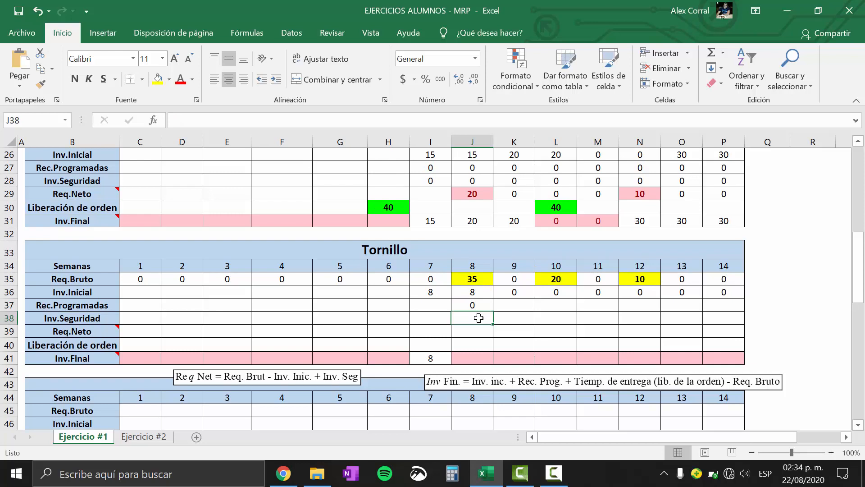
type("+")
left_click_drag(861, 269, 859, 164)
left_click(356, 254)
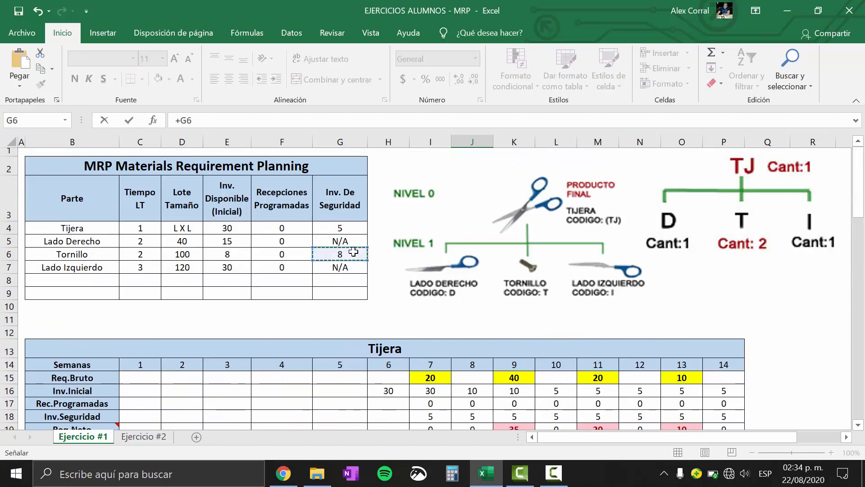
key("Return")
left_click(478, 402)
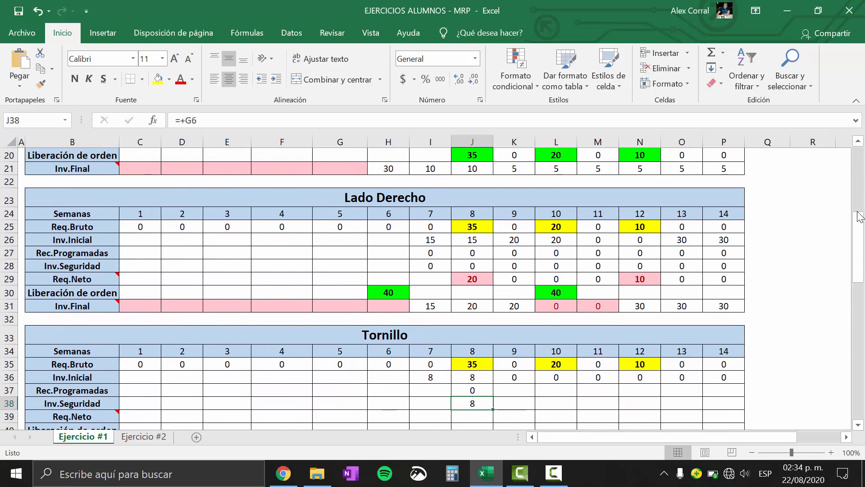
Make the G6 reference absolute in Tornillo's week 8 Inv.Seguridad and fill the formula across to week 14
left_click_drag(862, 251, 790, 285)
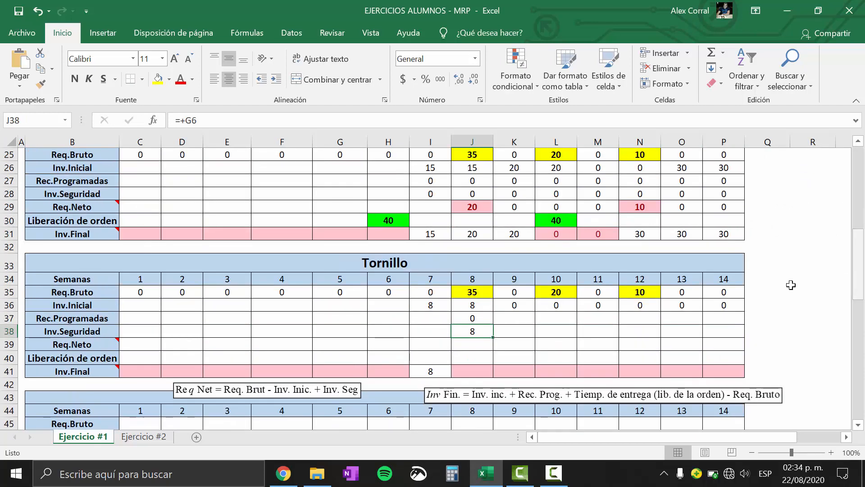
double_click(476, 330)
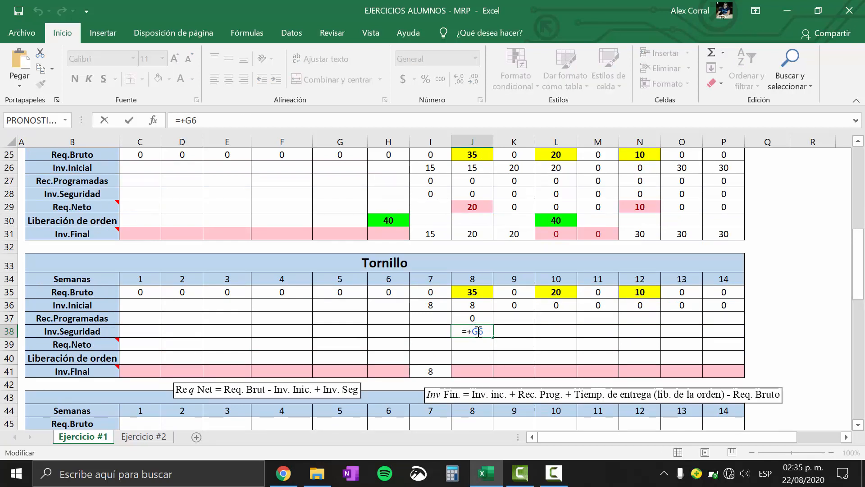
key("F4")
key("Return")
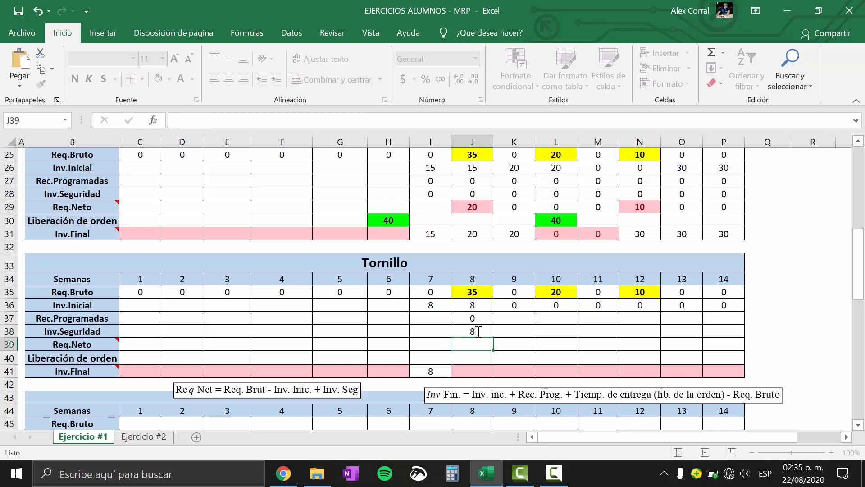
left_click(477, 332)
left_click_drag(494, 337, 739, 334)
Fill Tornillo's week 8 Rec.Programadas value across to week 14
left_click_drag(862, 277, 860, 284)
left_click(476, 288)
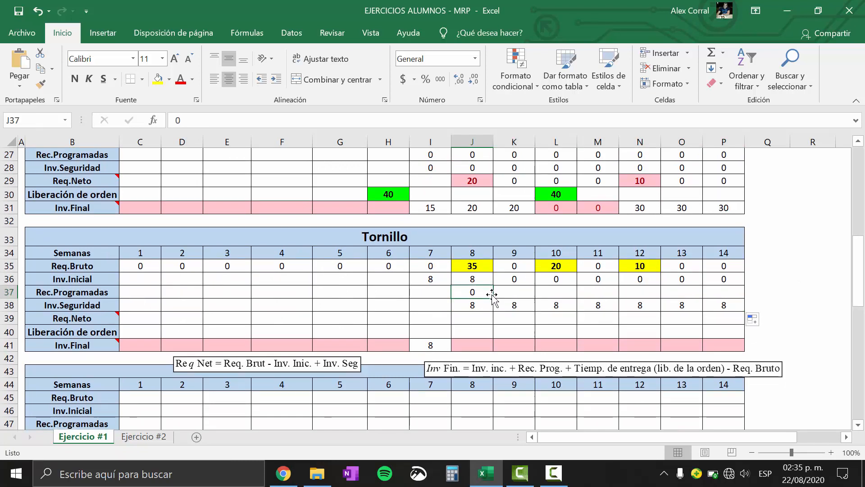
left_click_drag(493, 297, 739, 292)
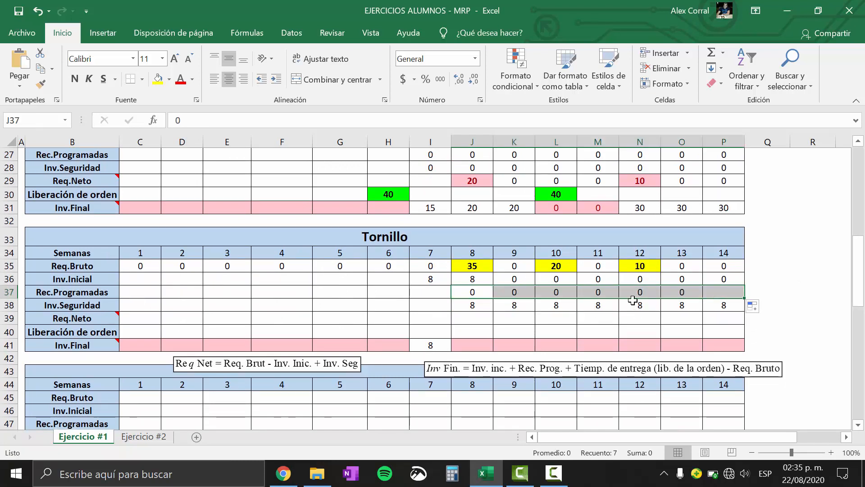
Calculate Tornillo's week 8 Req.Neto as Req.Bruto minus Inv.Inicial plus Inv.Seguridad with +J35-J36+J38
left_click(475, 315)
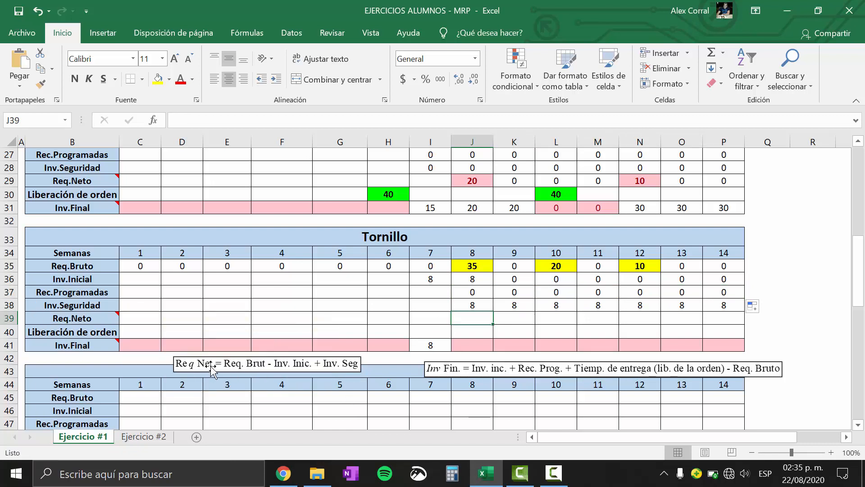
type("+")
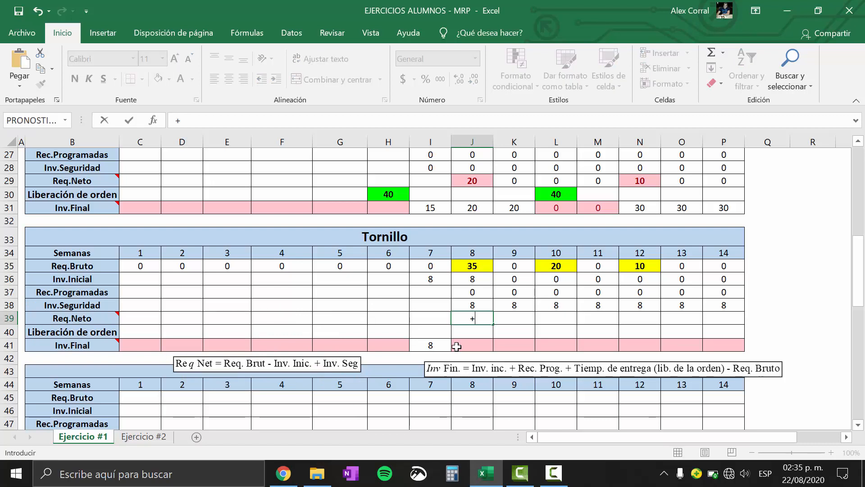
left_click(484, 265)
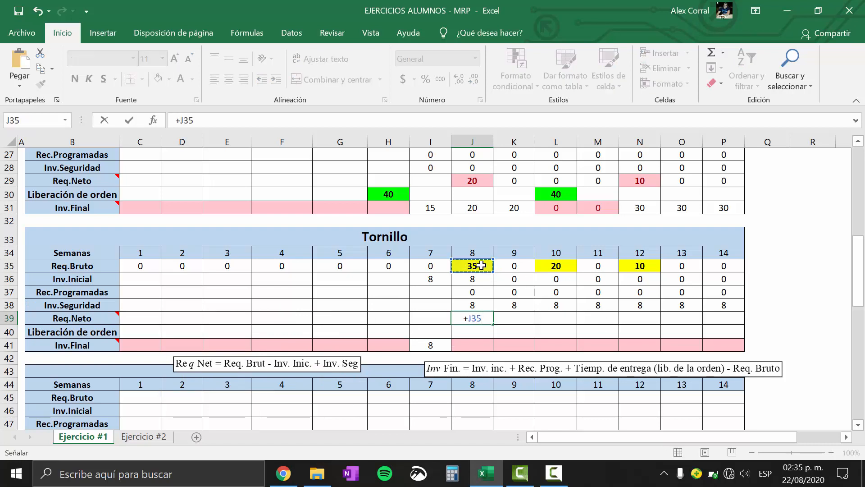
type("-")
left_click(474, 277)
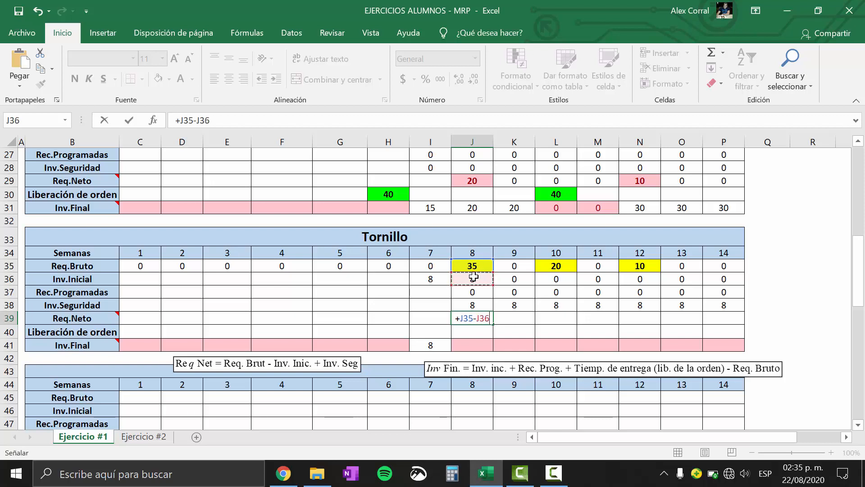
type("+")
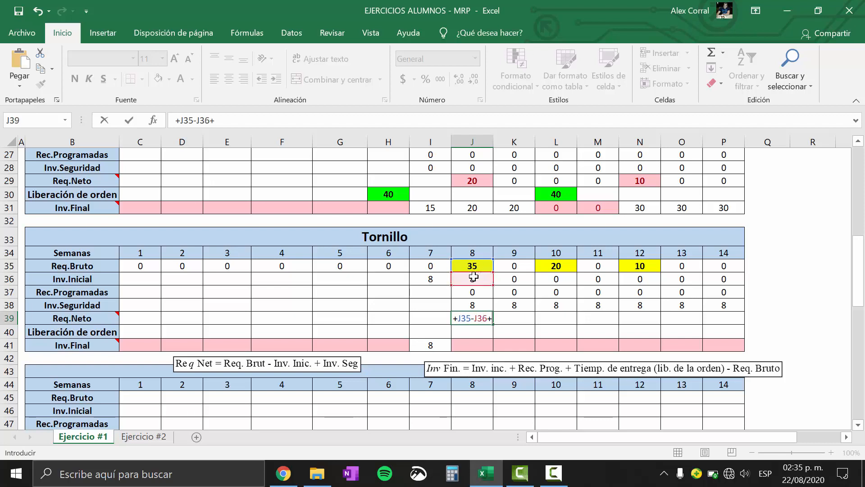
left_click(476, 305)
key("Return")
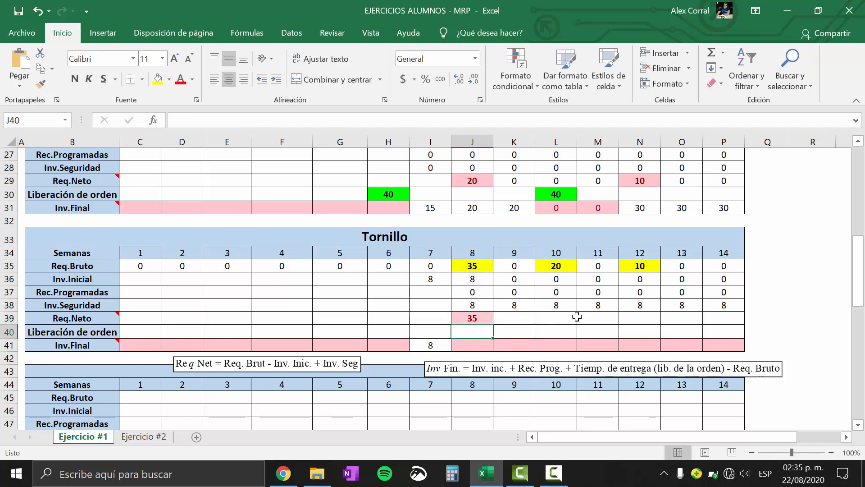
left_click(467, 314)
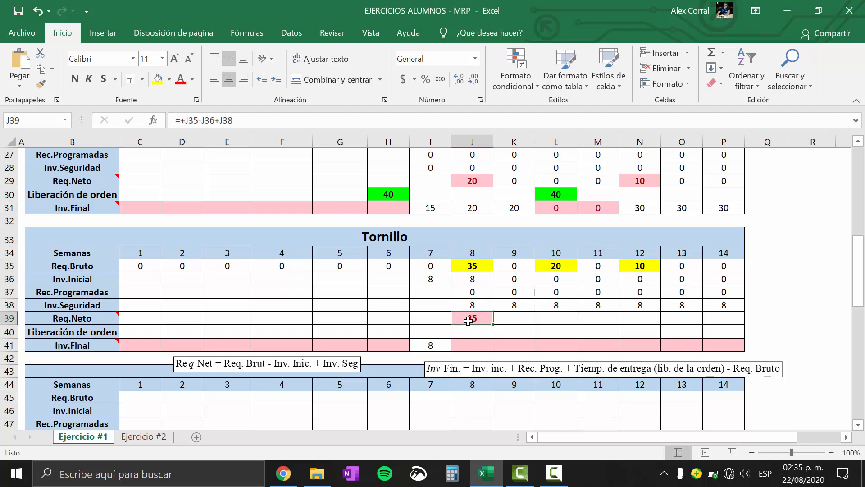
Check Tornillo's lead time in the parameter table and enter 35 as its week 6 Liberación de orden
left_click(478, 346)
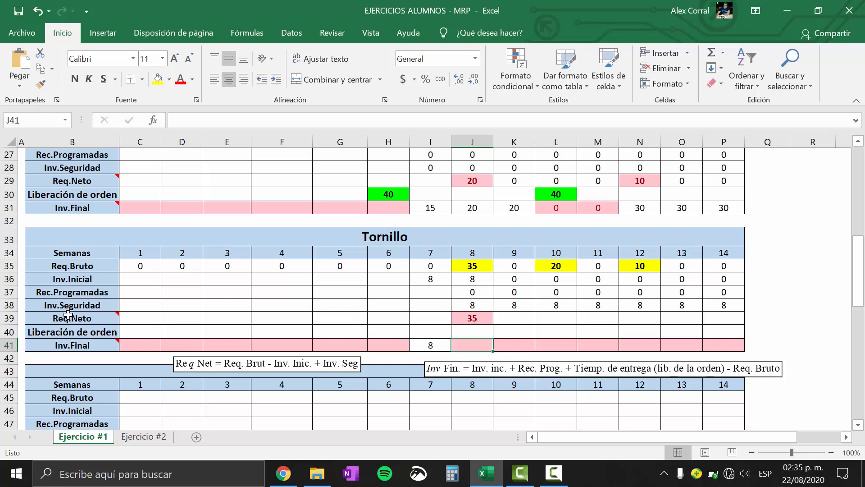
left_click(5, 331)
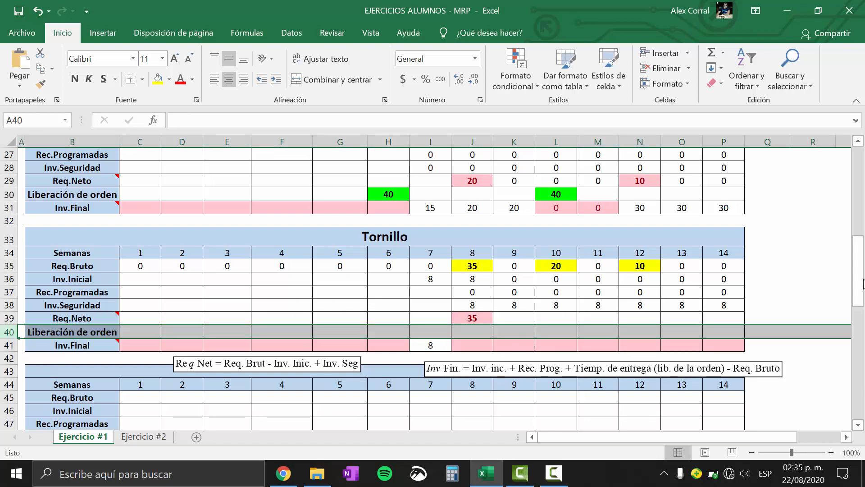
left_click_drag(860, 281, 861, 308)
left_click(140, 254)
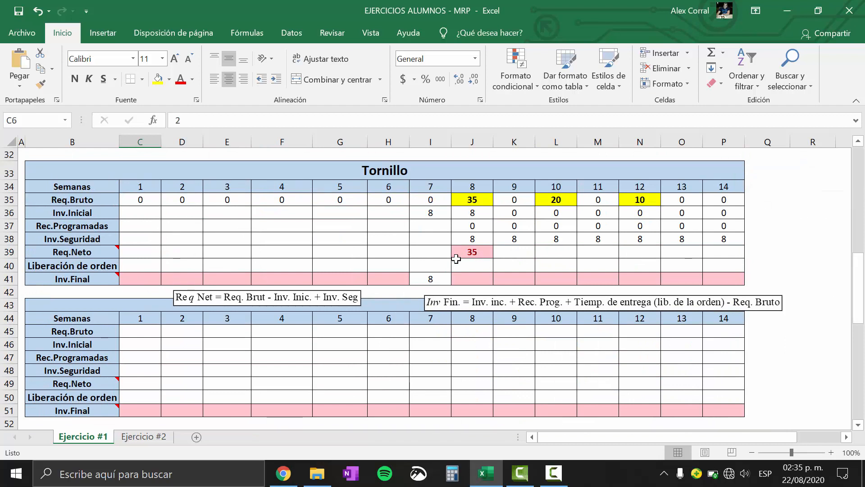
left_click(393, 262)
type("35")
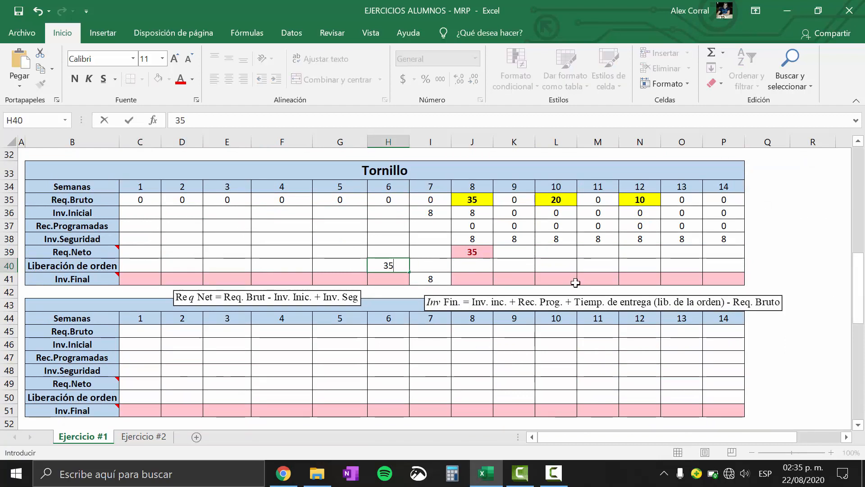
key("Return")
Calculate Tornillo's week 8 Inv.Final with +J36+J37+H40-J35 and fill the formula across to week 14
left_click(477, 277)
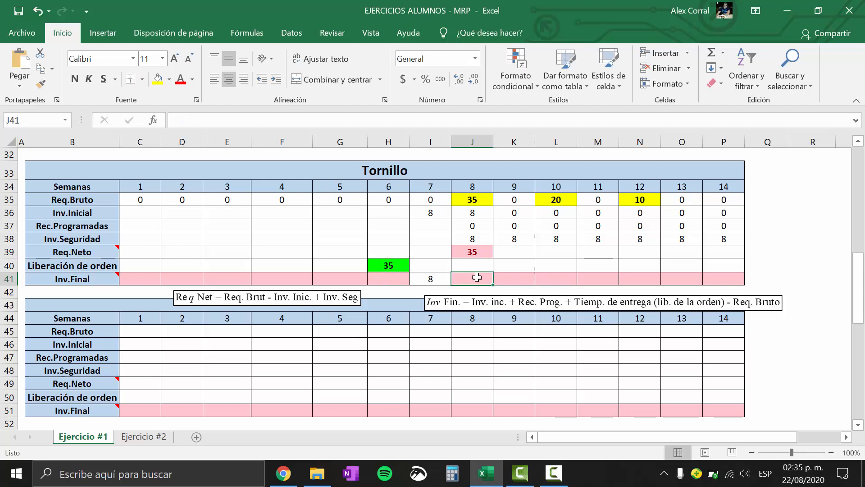
left_click_drag(442, 306, 442, 303)
left_click(469, 283)
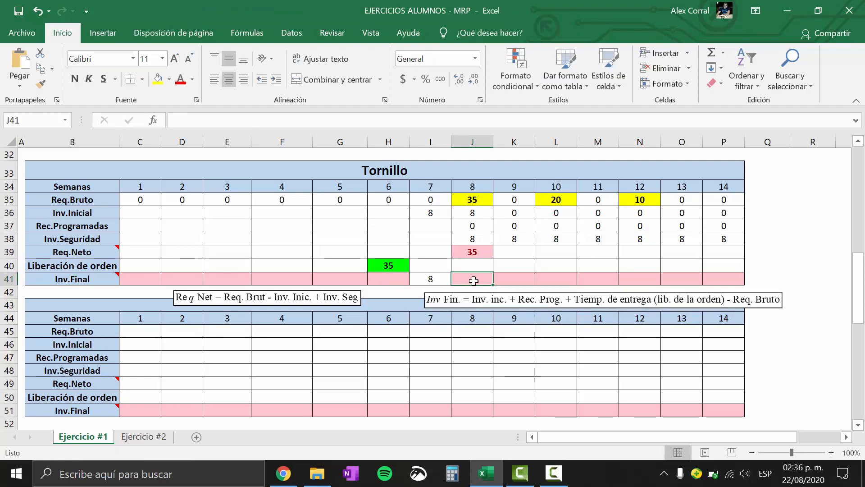
type("+")
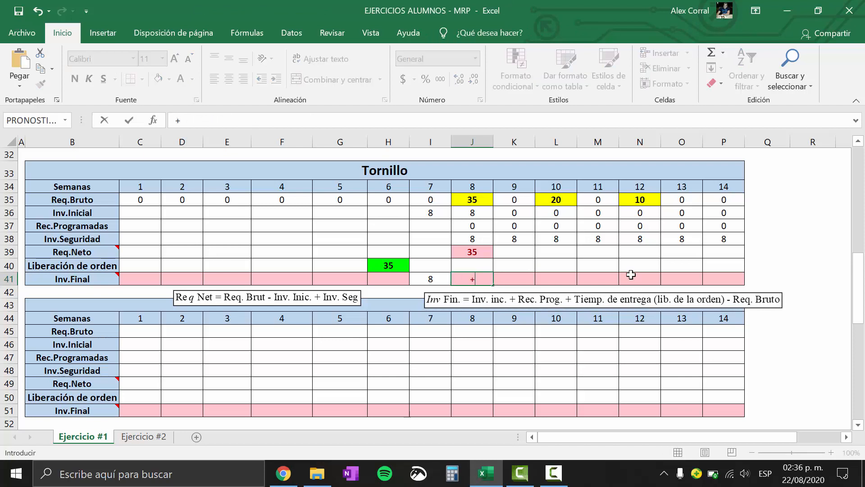
left_click(482, 215)
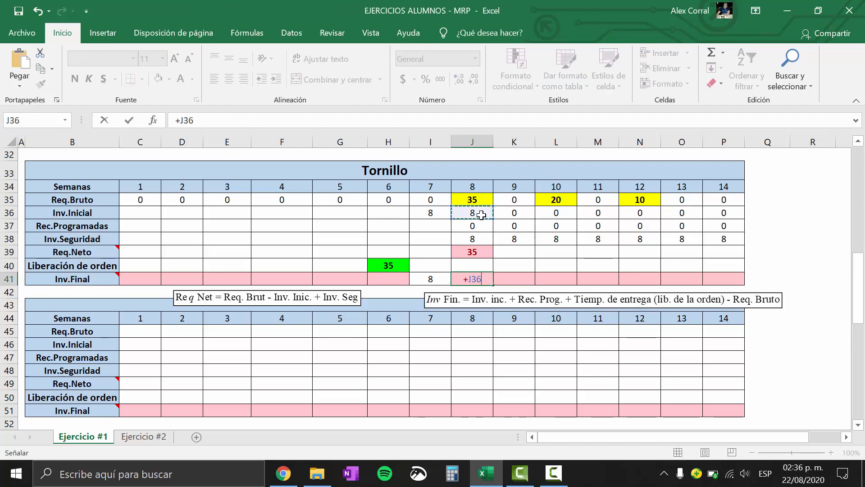
type("+")
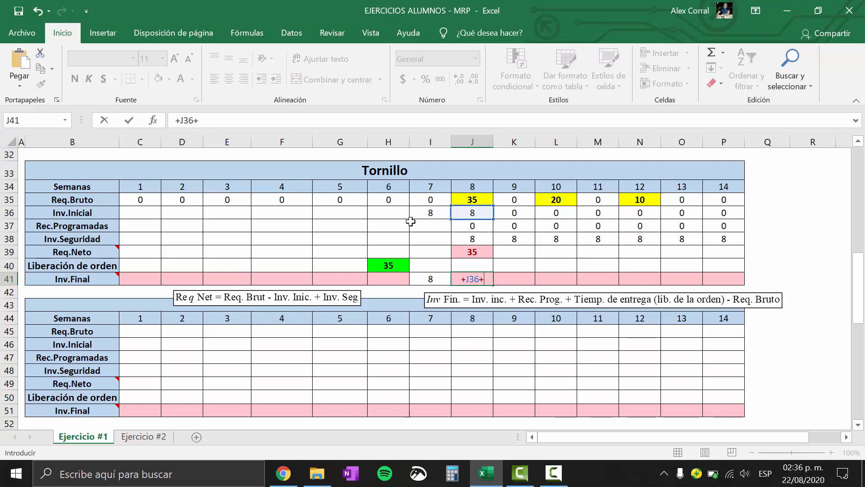
left_click(457, 227)
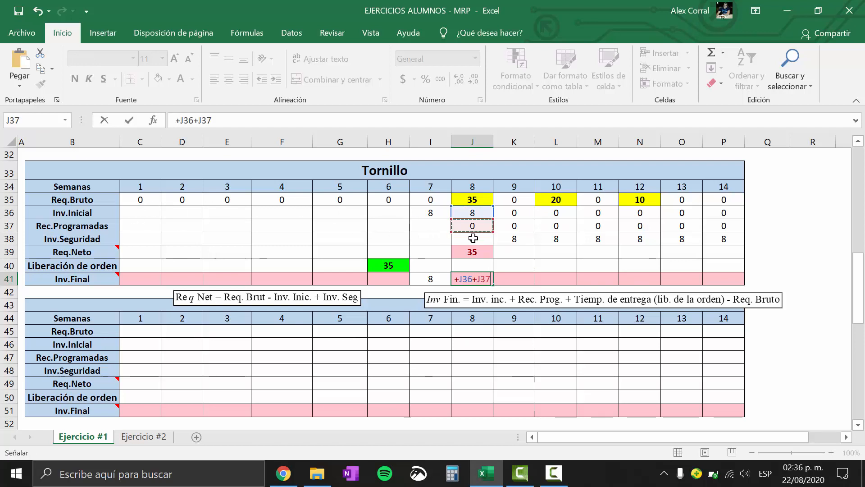
type("+")
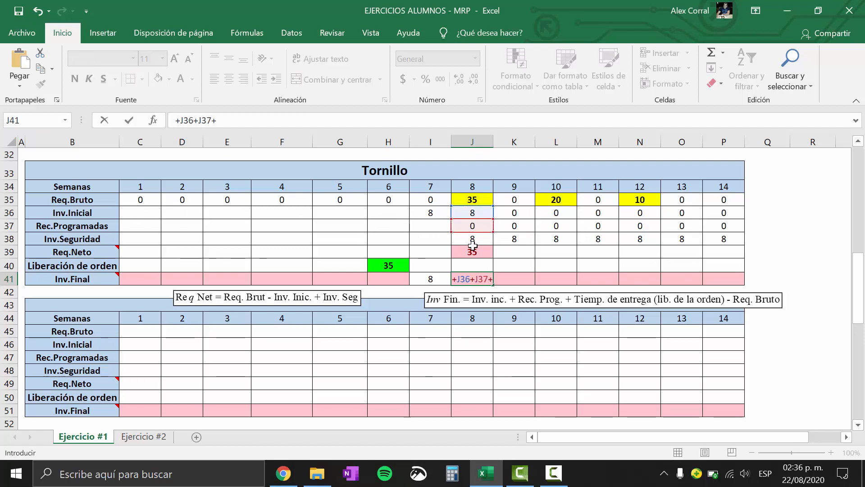
left_click(384, 265)
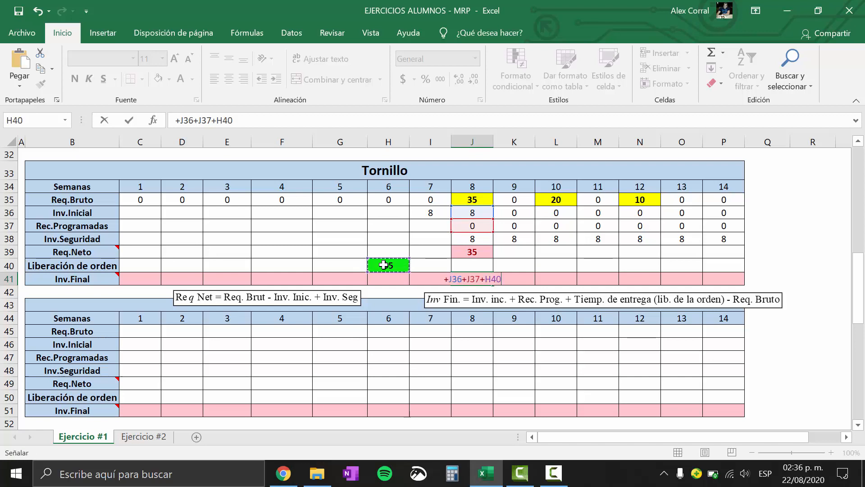
type("-")
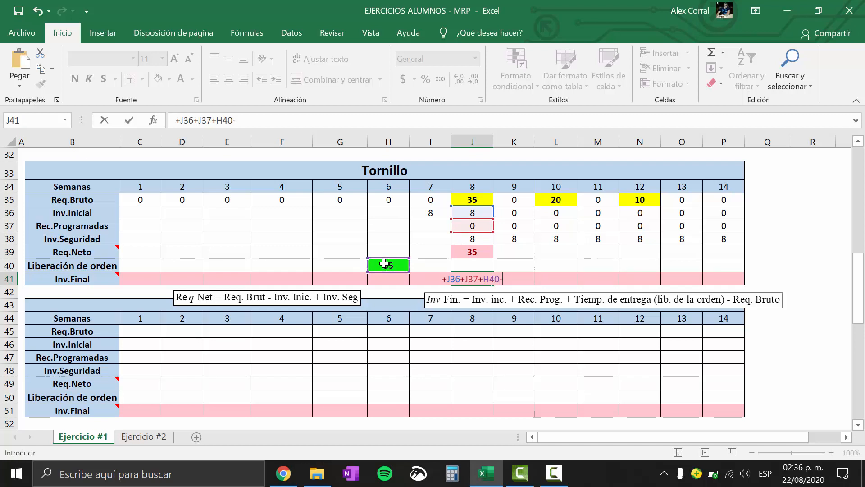
left_click(472, 200)
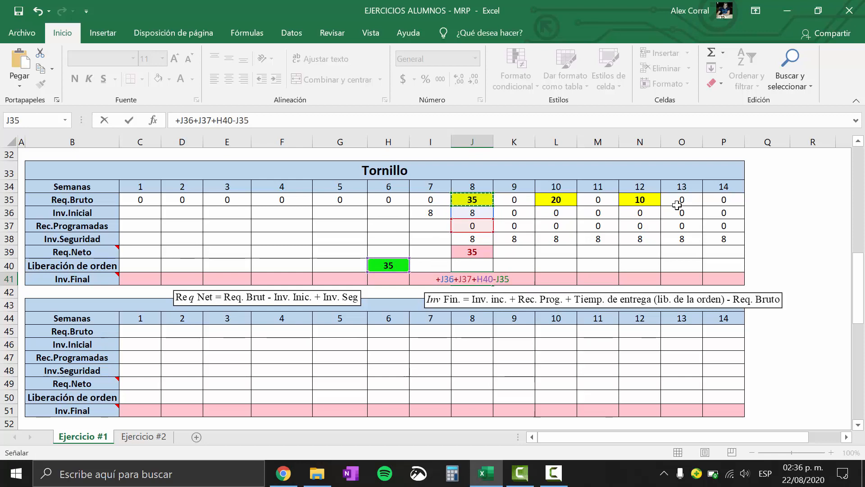
key("Return")
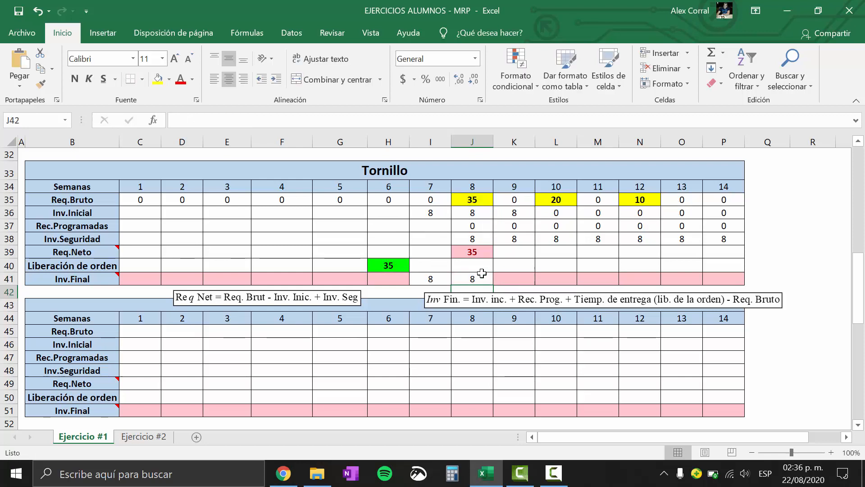
left_click(482, 280)
left_click_drag(494, 285, 743, 283)
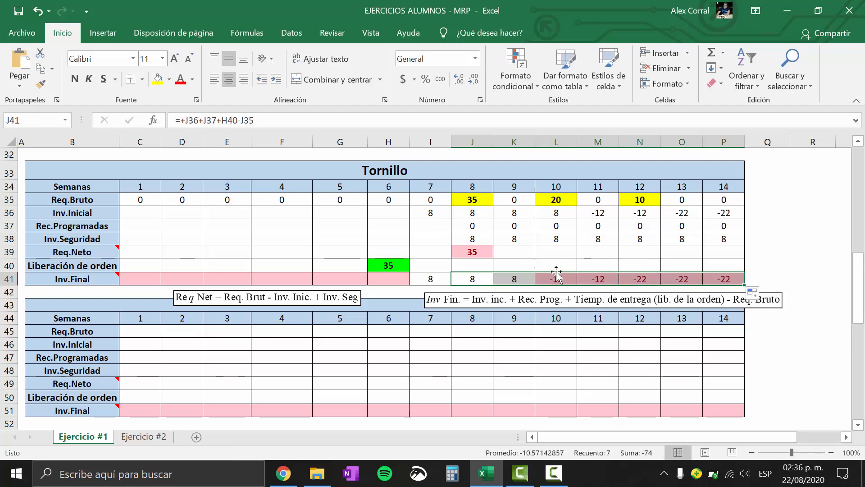
Replace Tornillo's week 8 Req.Neto formula with a SI function whose test begins J35-J36+J38<, using the Inglés (Estados Unidos) keyboard for the less-than sign
left_click(474, 249)
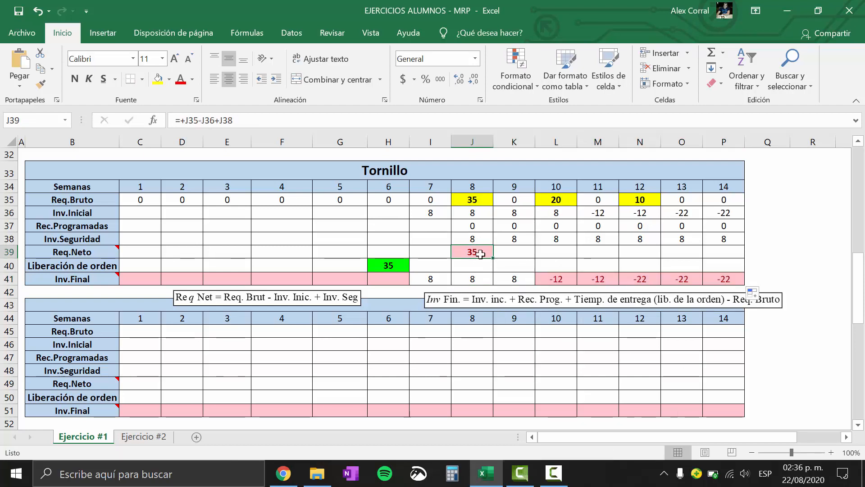
double_click(481, 254)
key("Escape")
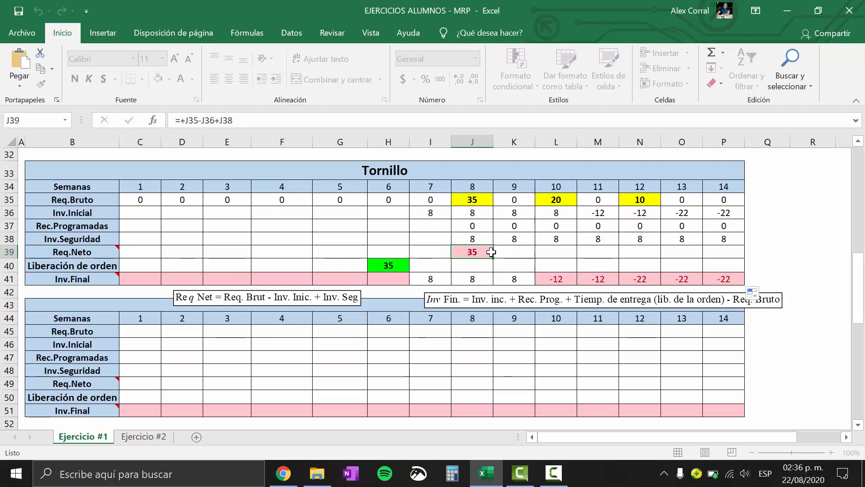
double_click(481, 253)
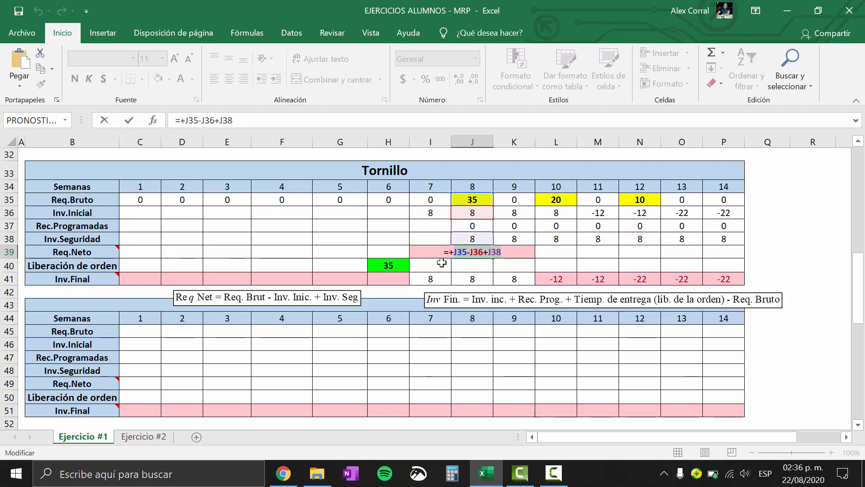
key("BackSpace")
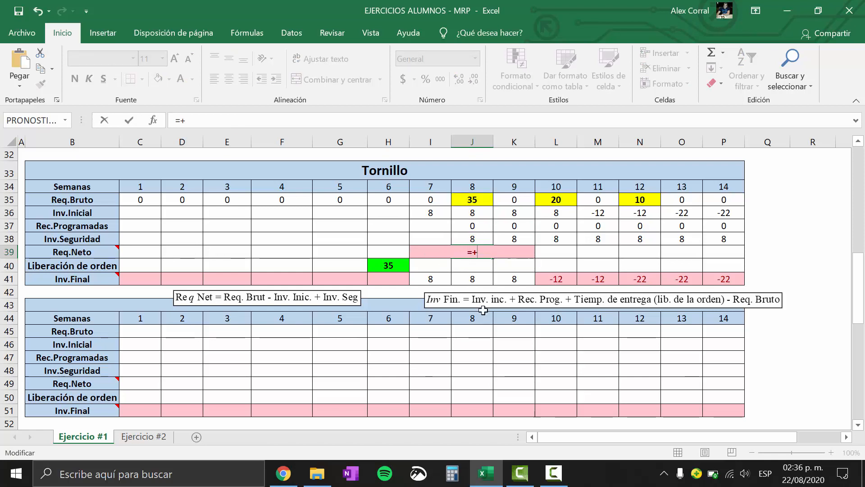
type("si")
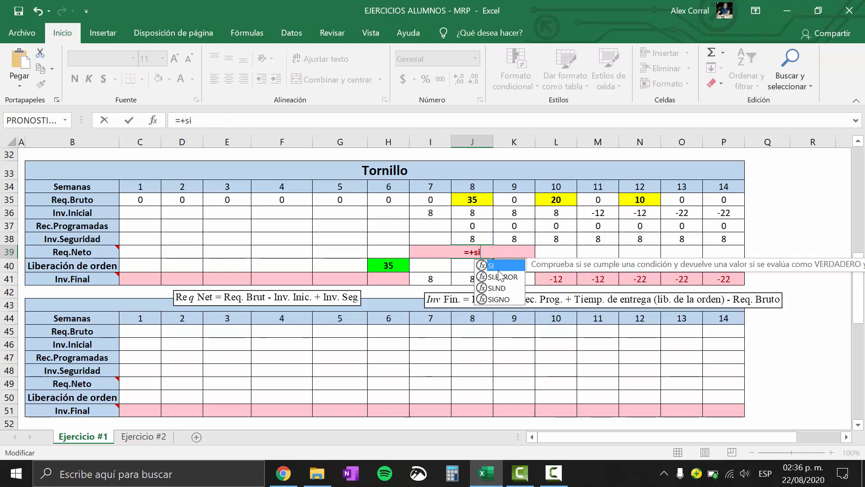
key("Tab")
left_click(765, 473)
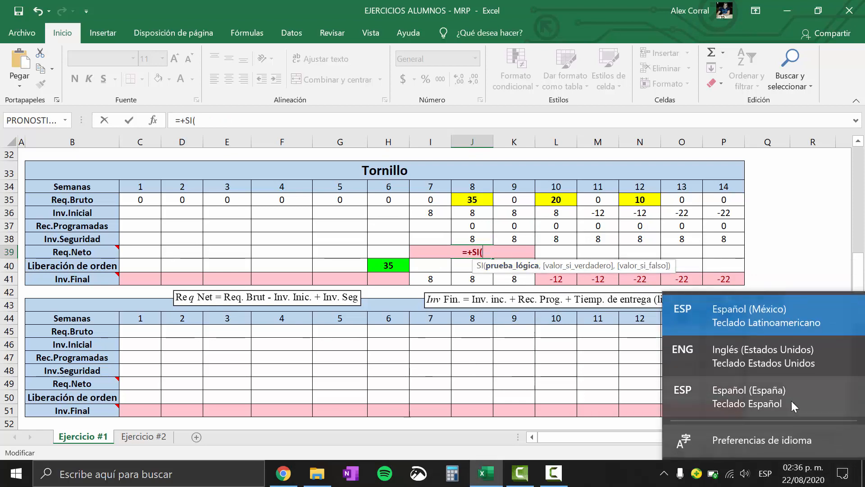
left_click(793, 358)
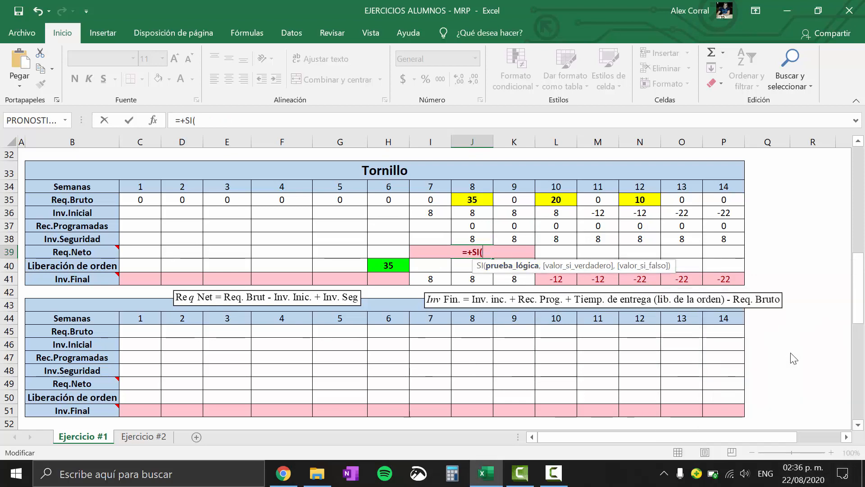
type("J35-J36+J38<")
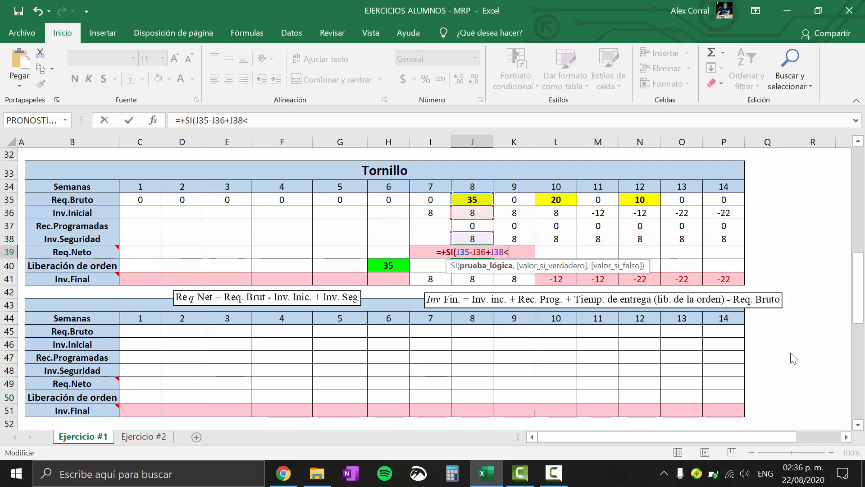
Back on the Español (México) keyboard, complete Tornillo's week 8 Req.Neto as =+SI(J35-J36+J38<=0,0,J35-J36+J38) and fill it across to week 14
left_click(766, 474)
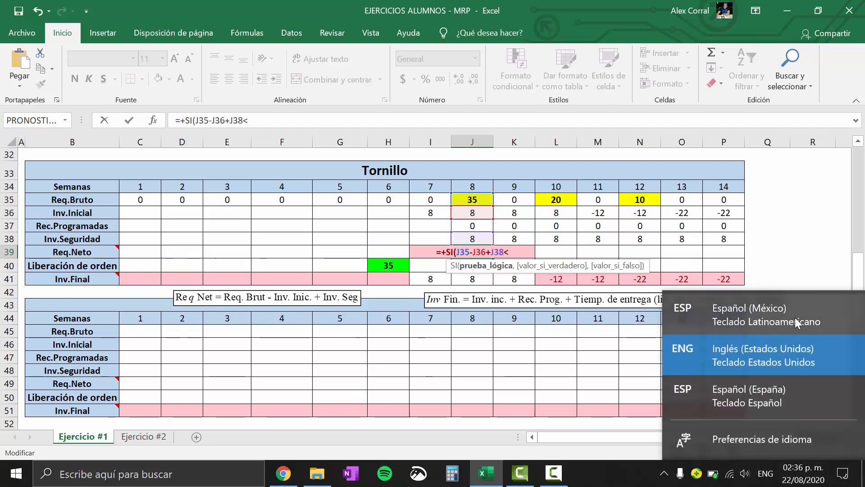
left_click(797, 321)
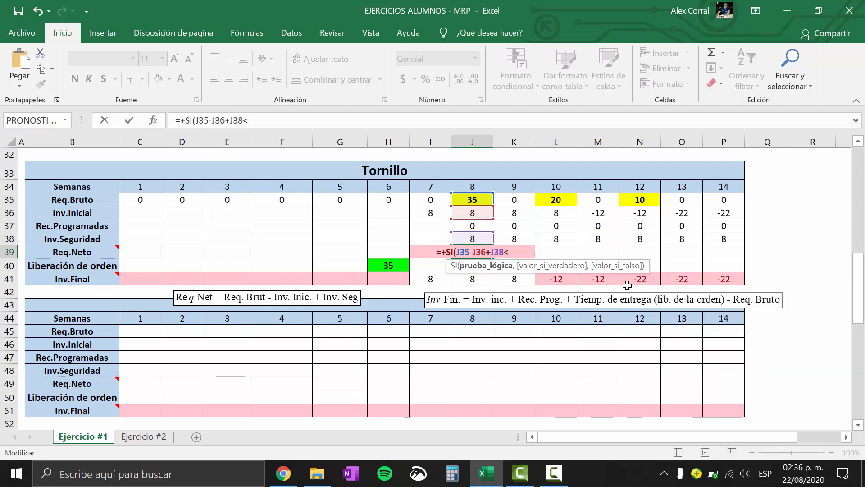
type("=0")
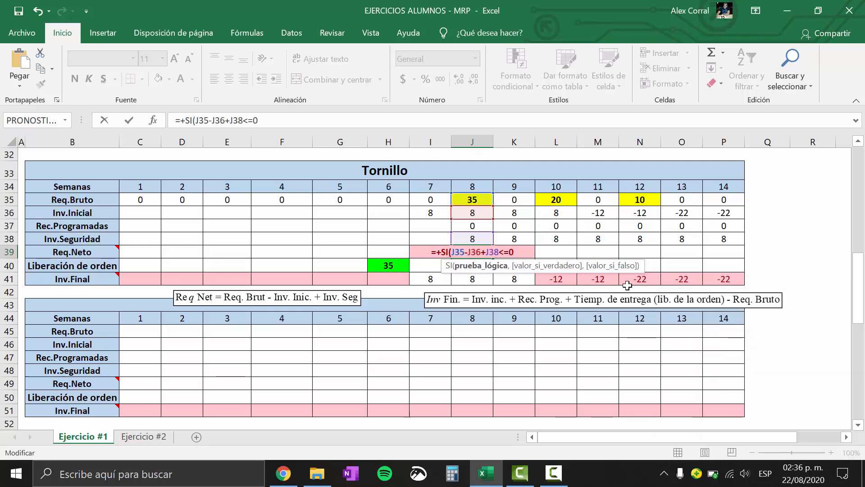
type(",0")
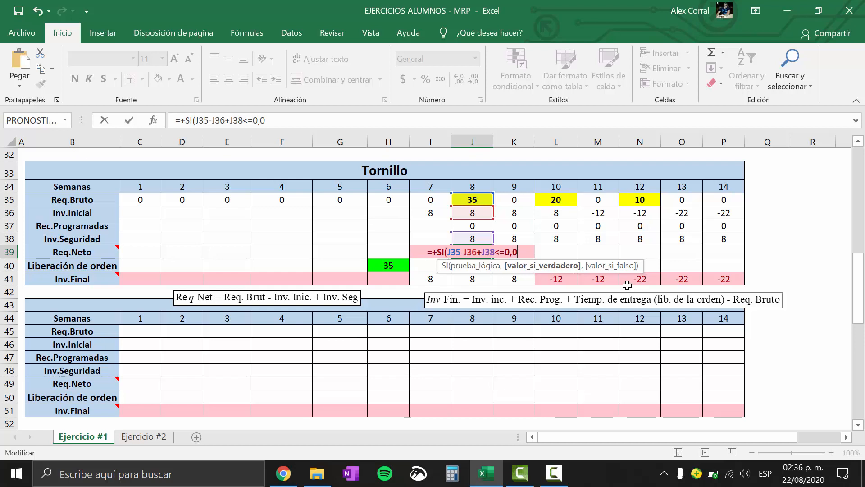
type(",J35-J36+J38")
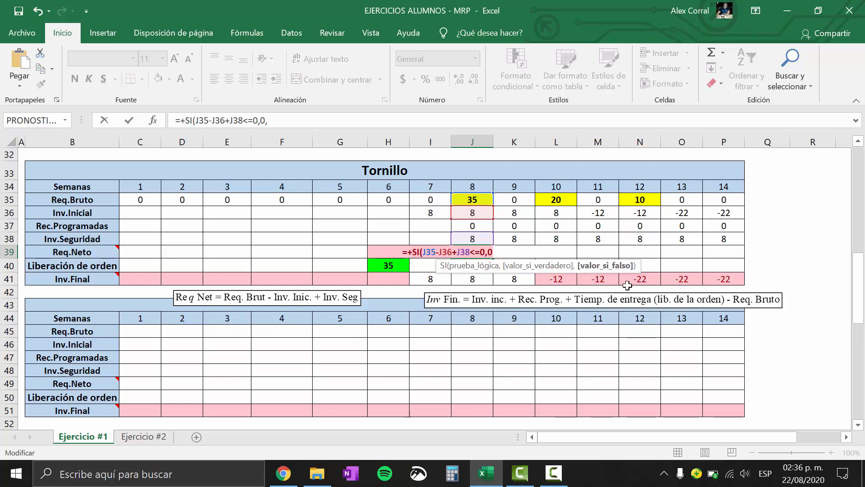
type(")")
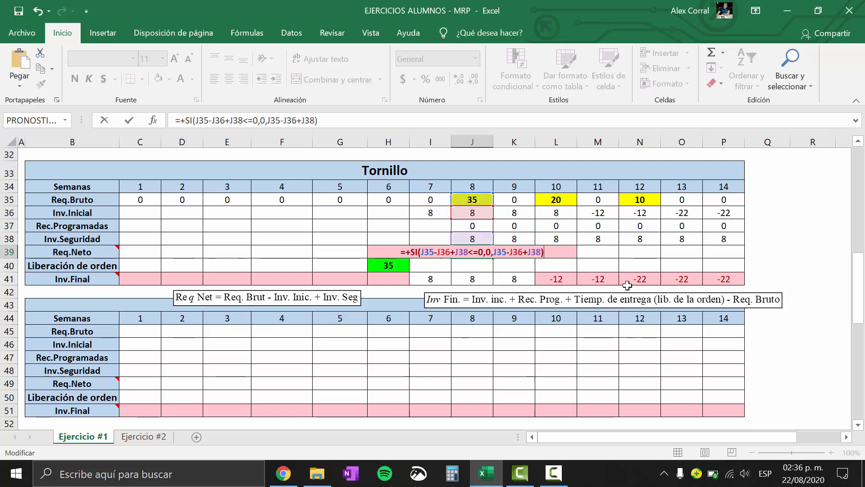
key("ctrl+Return")
key("Return")
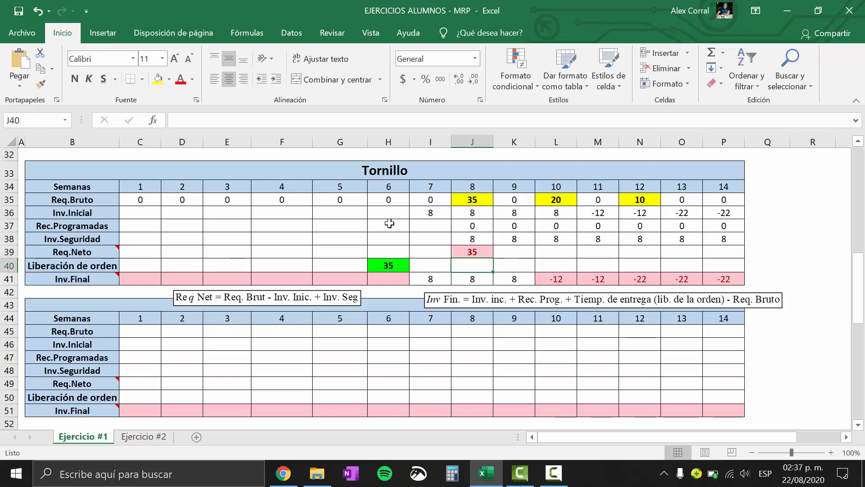
left_click(473, 253)
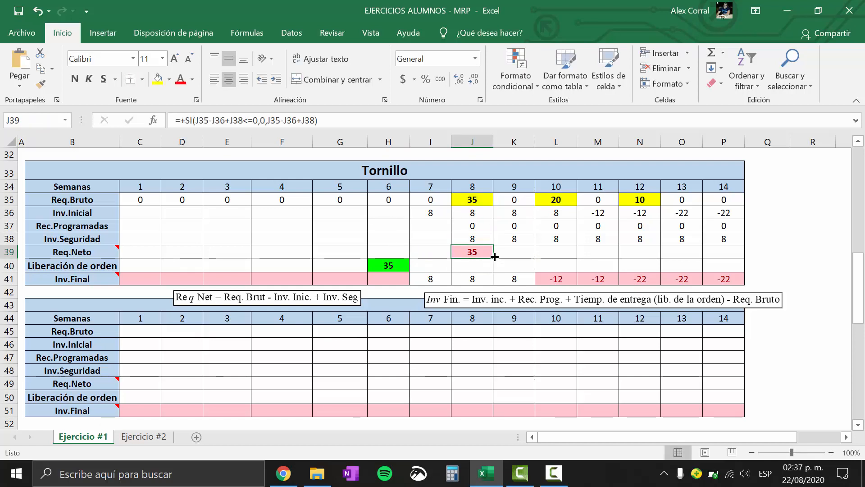
left_click_drag(493, 257, 728, 246)
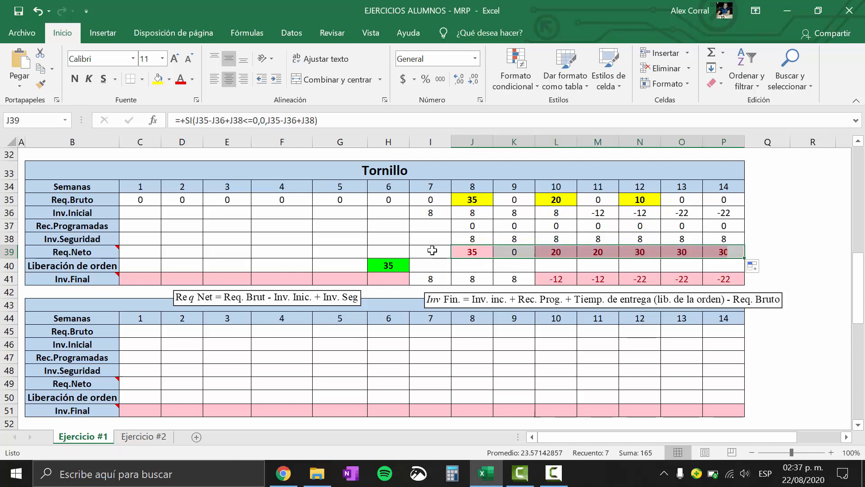
Check Tornillo's lot size in the parameter table and set its week 6 Liberación de orden to 100
left_click(399, 262)
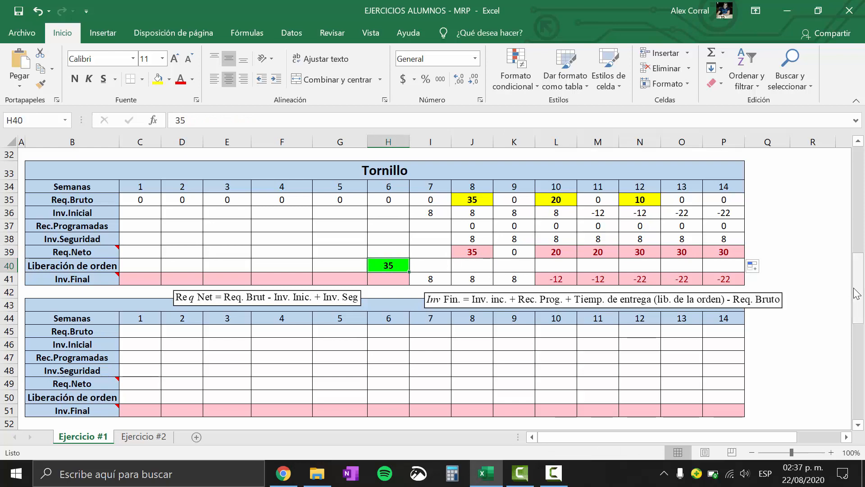
left_click_drag(856, 294, 851, 153)
left_click(154, 254)
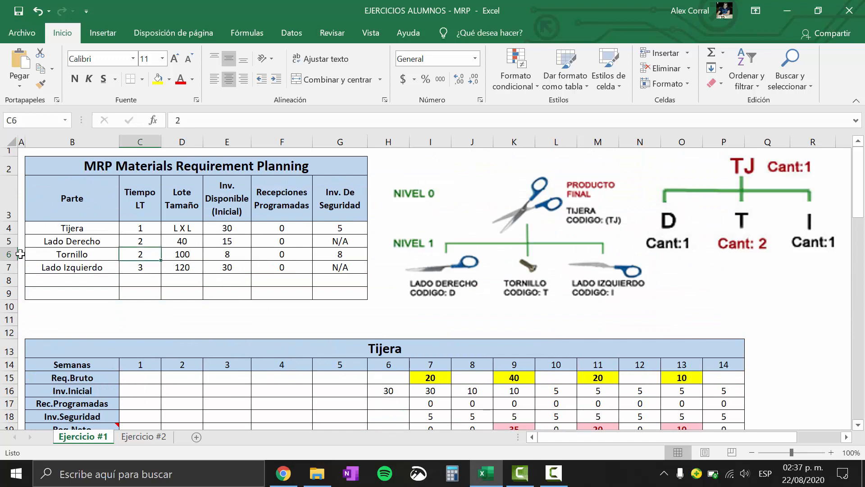
left_click(9, 254)
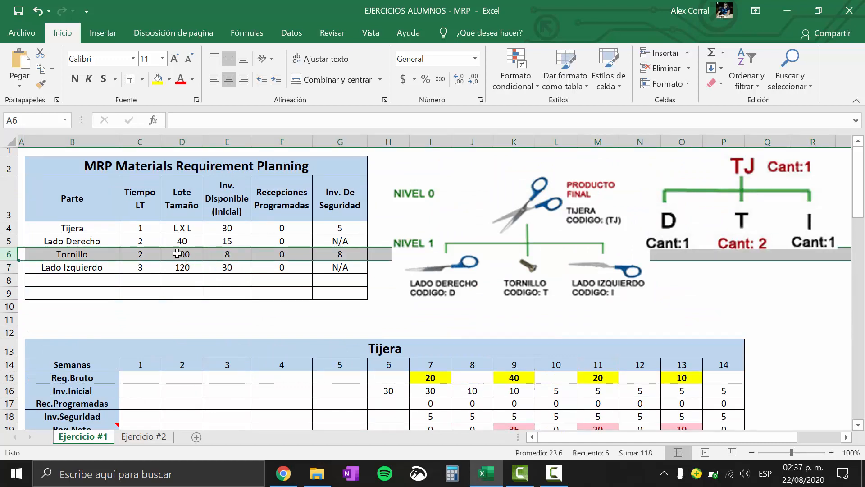
left_click_drag(858, 203, 858, 285)
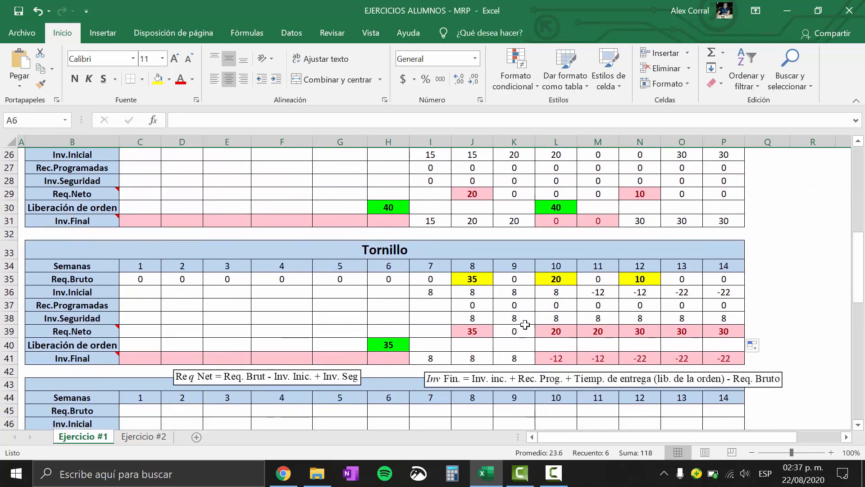
left_click(396, 346)
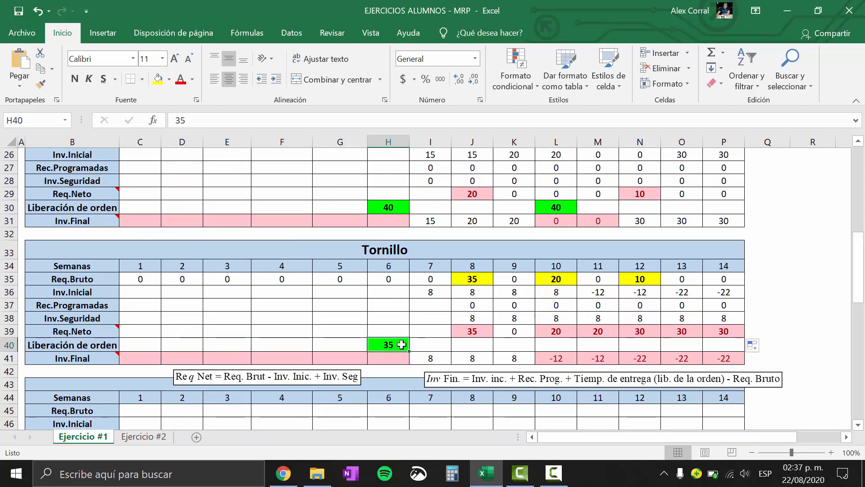
type("100")
key("Return")
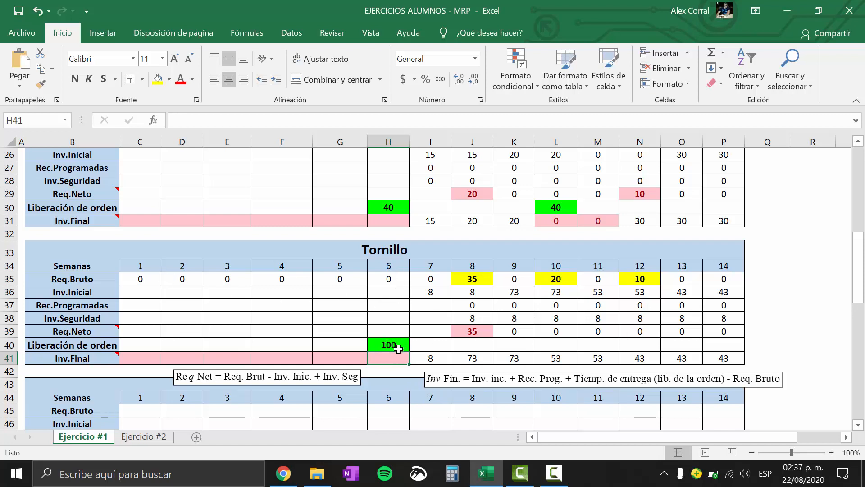
left_click_drag(454, 279, 723, 359)
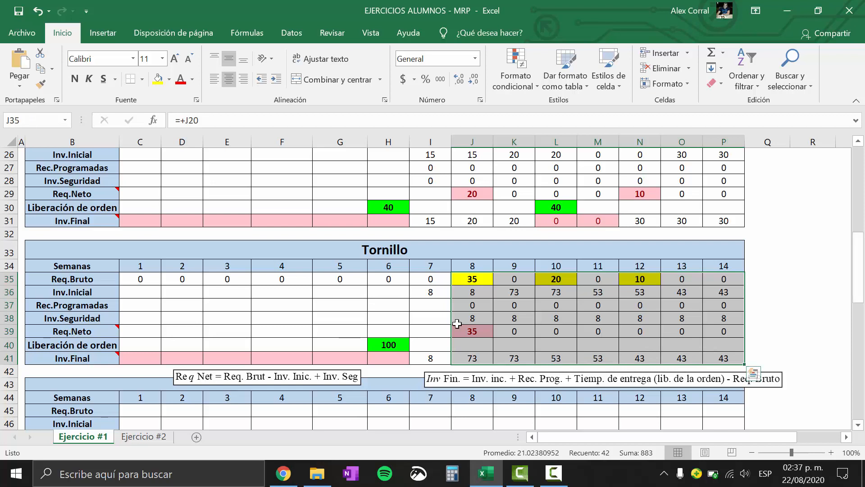
left_click(281, 332)
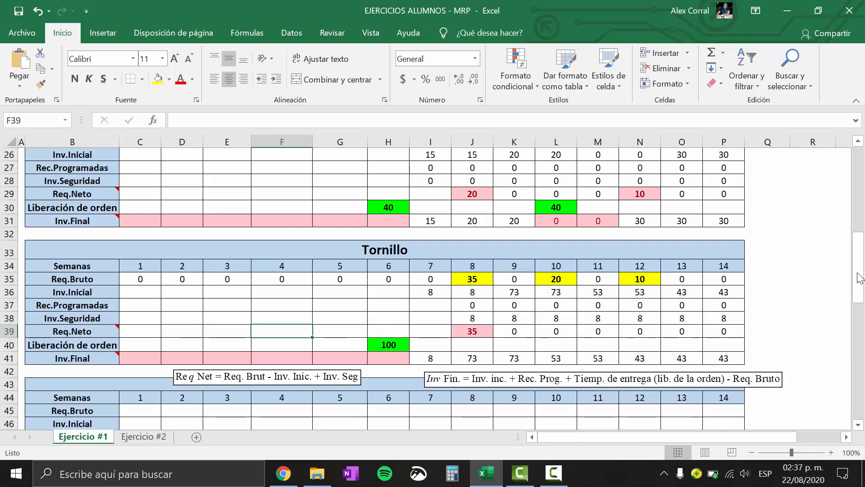
Move the Req Net and Inv Fin. formula notes from below the Tornillo grid to just below the next empty grid, around row 52
left_click_drag(860, 278, 859, 328)
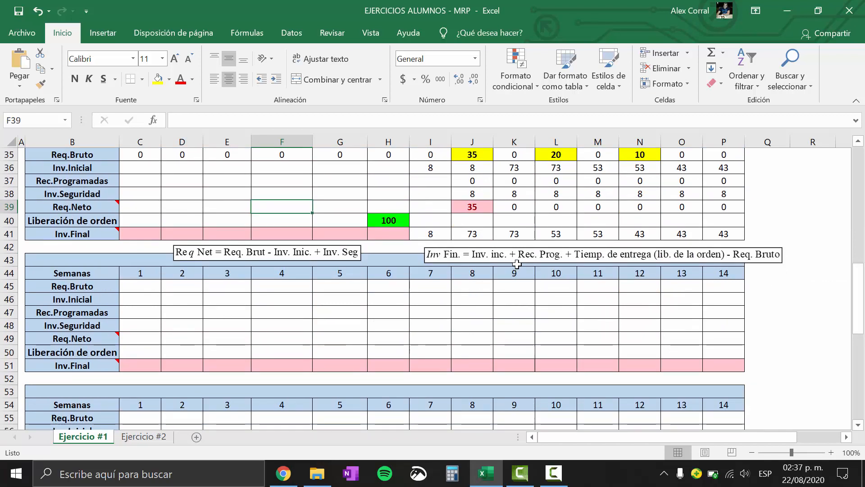
left_click_drag(518, 263, 519, 374)
left_click_drag(250, 257, 284, 385)
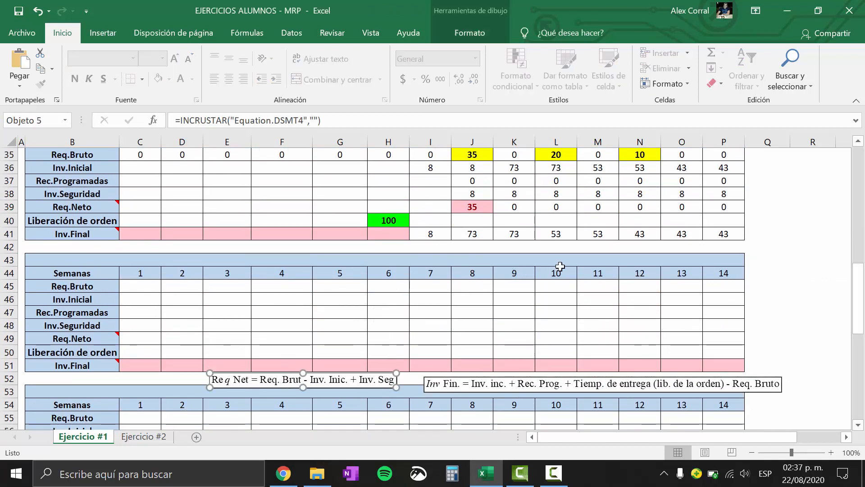
Link the title of the grid below Tornillo to the Lado Izquierdo part name in cell B7
left_click(365, 264)
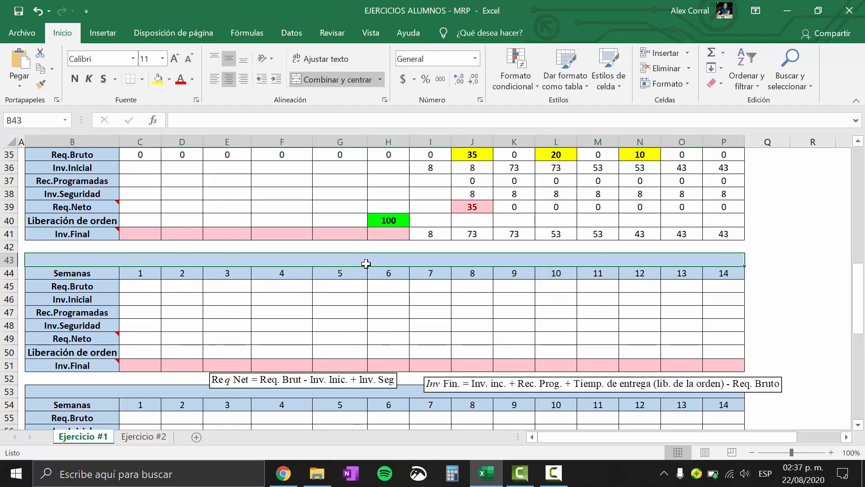
type("+")
left_click_drag(857, 291, 858, 182)
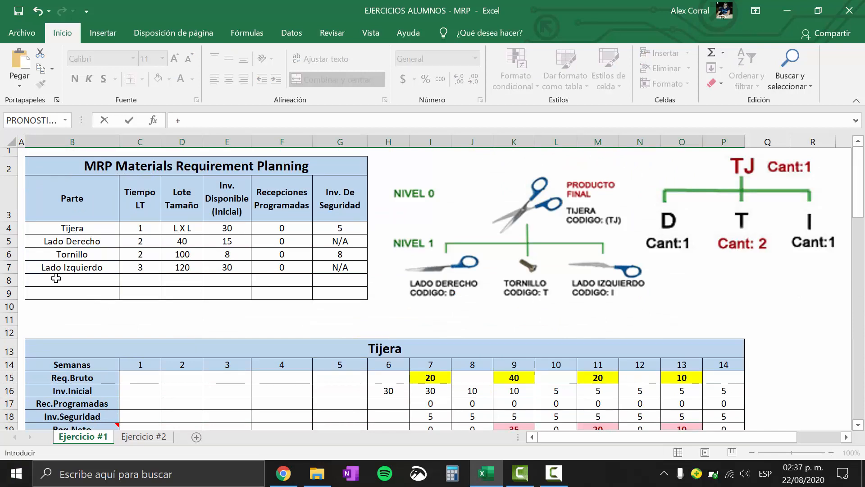
left_click(59, 265)
key("Return")
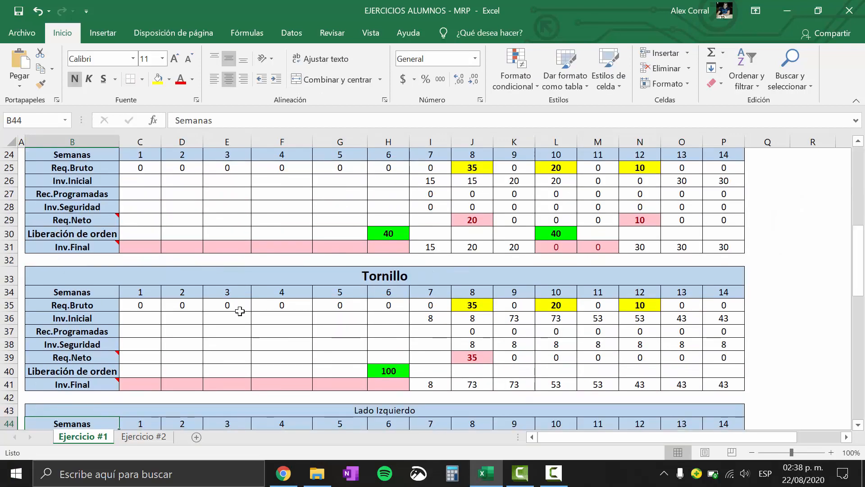
Copy the Tornillo title's formatting onto the Lado Izquierdo title with Format Painter
left_click(415, 282)
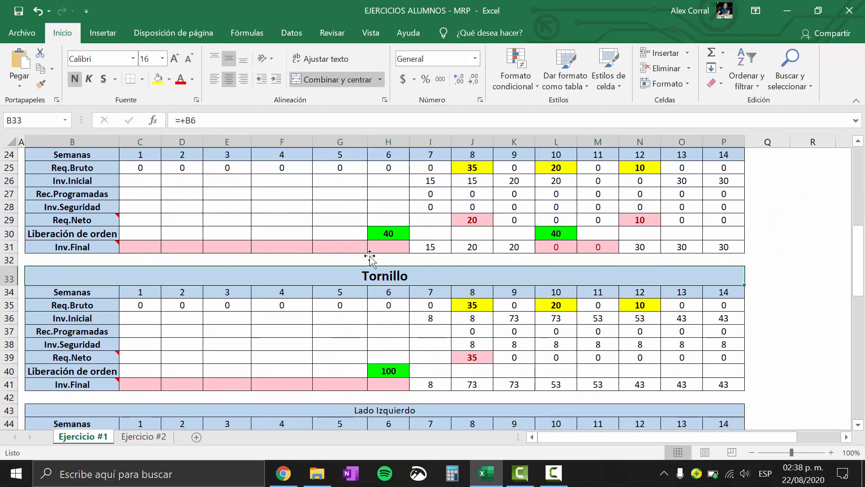
double_click(41, 84)
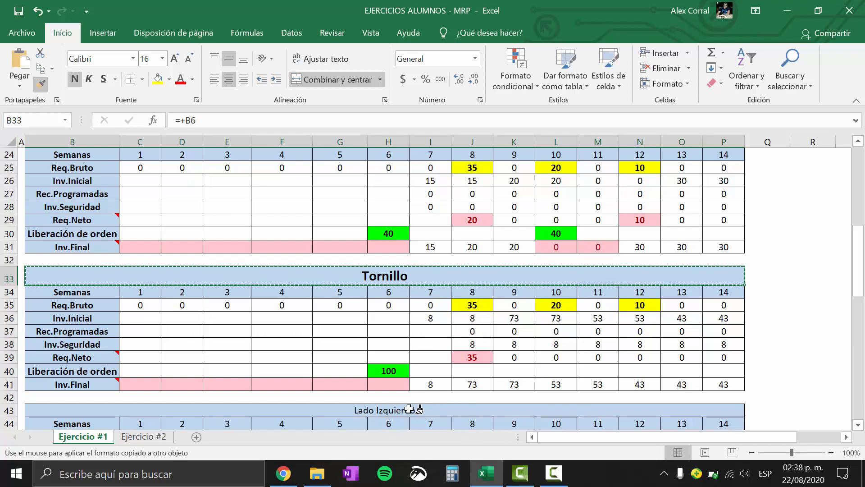
left_click(455, 410)
key("Escape")
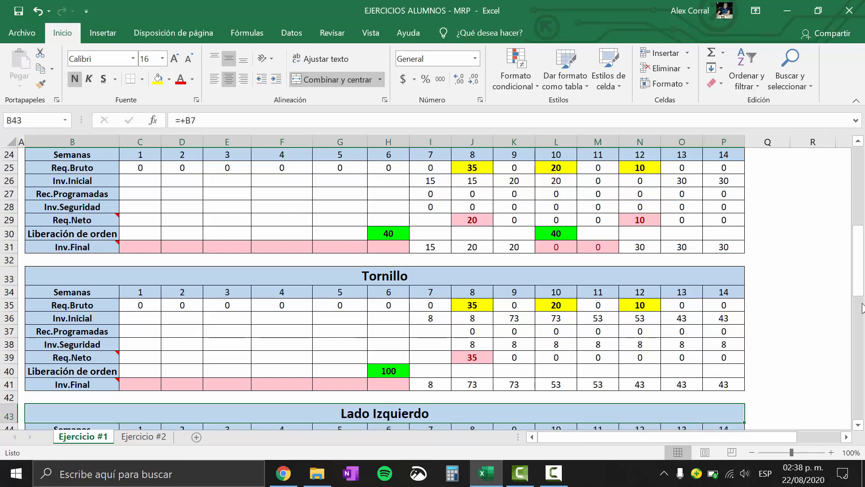
Copy the MRP Materials Requirement Planning table (B2:G9) and paste it as a picture at cell E11
left_click_drag(859, 272, 859, 181)
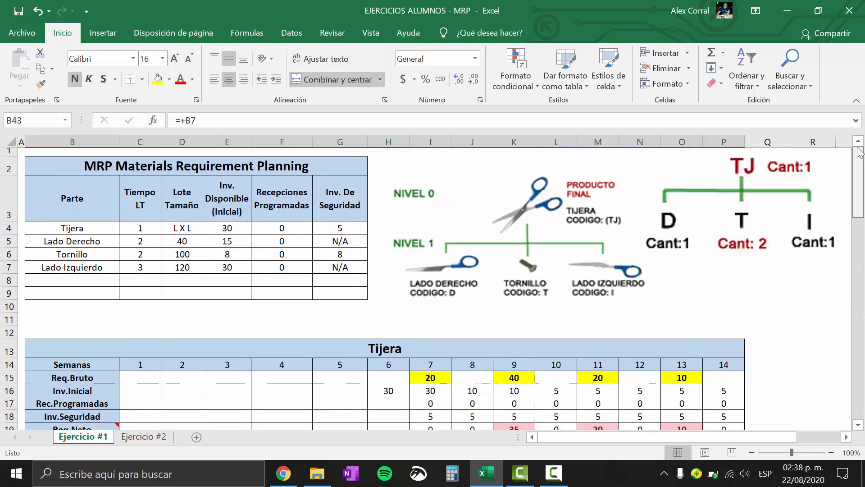
left_click_drag(90, 166, 273, 293)
key("ctrl+c")
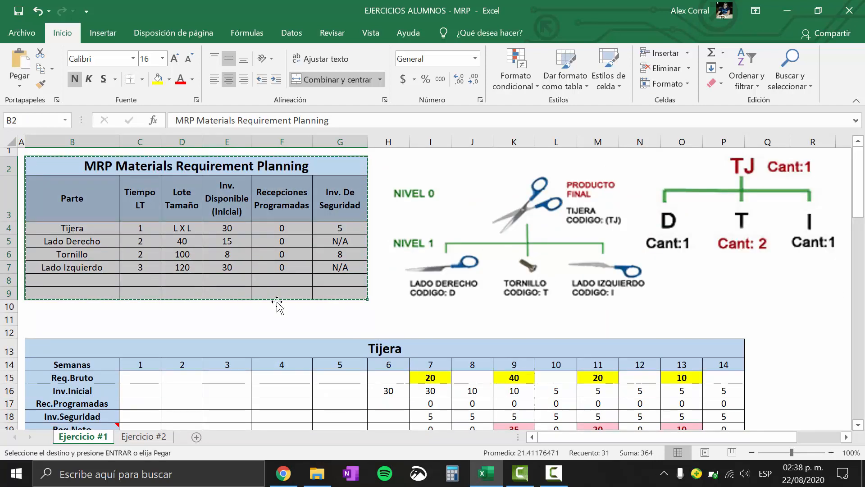
right_click(247, 322)
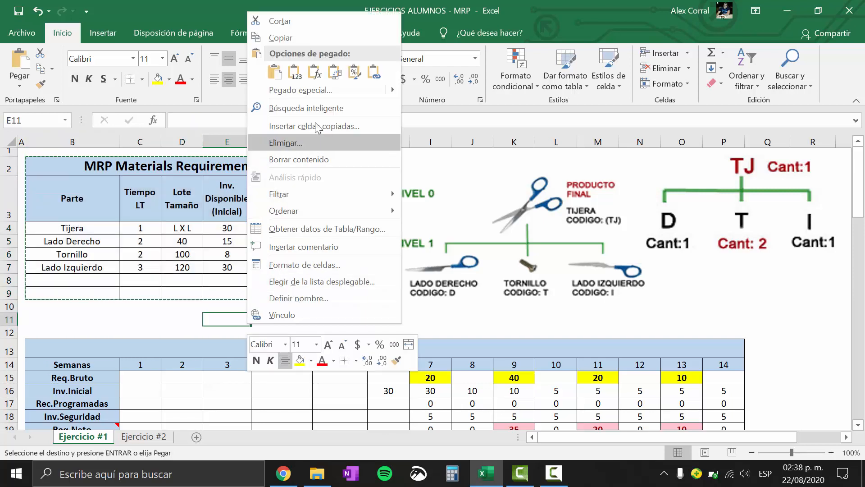
mouse_move(396, 92)
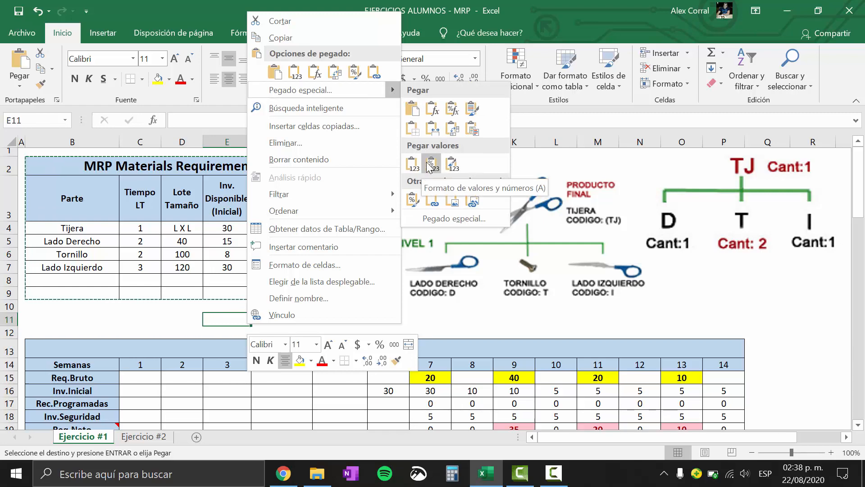
left_click(455, 199)
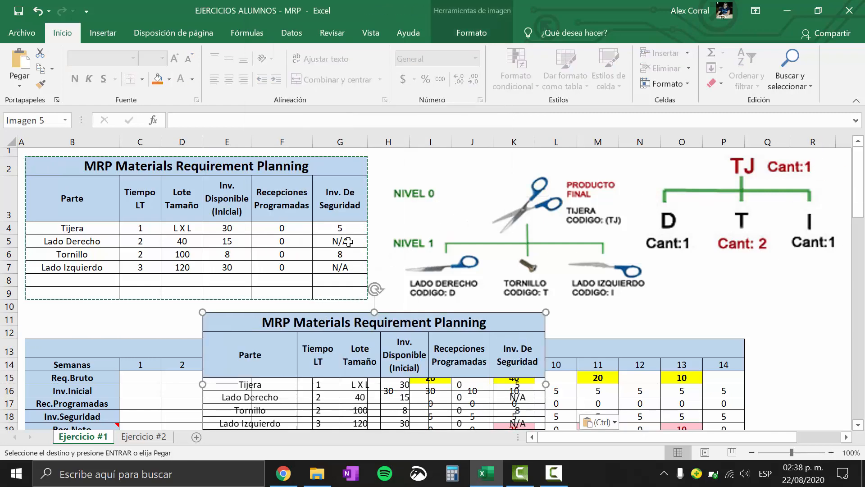
Move the pasted parameter table picture down beneath the Lado Izquierdo grid, just under the formula notes
scroll(858, 195, "down", 3)
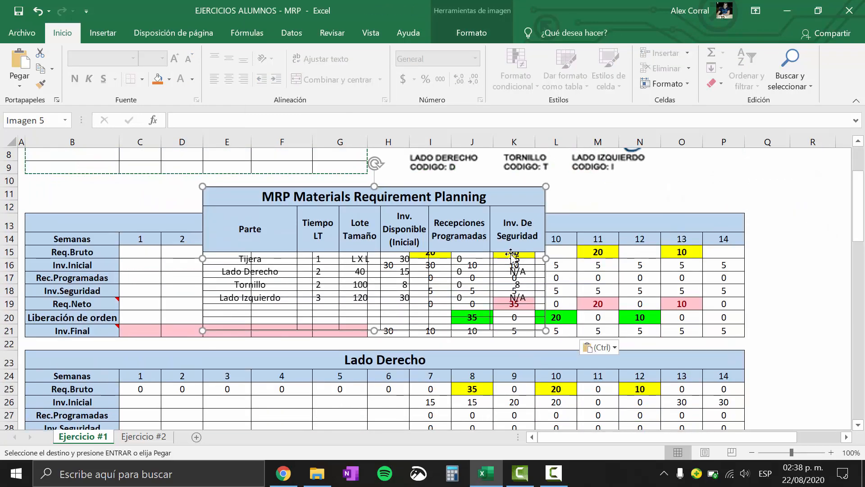
left_click_drag(584, 215, 739, 273)
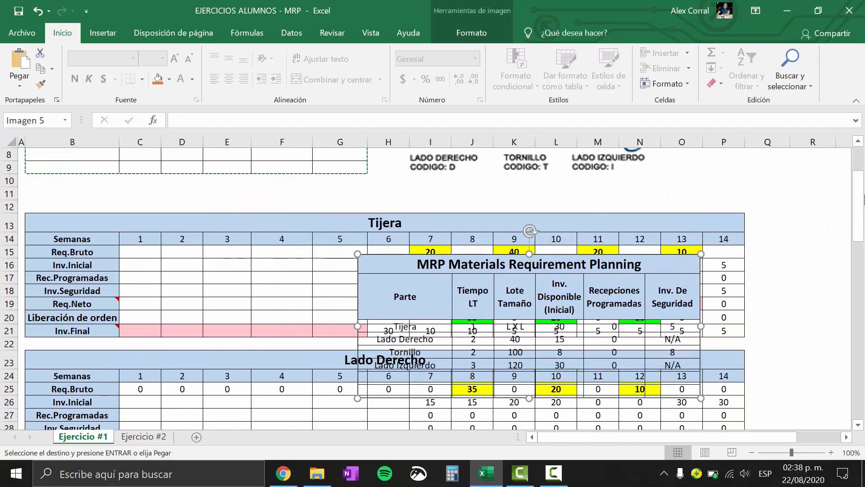
left_click_drag(859, 210, 864, 251)
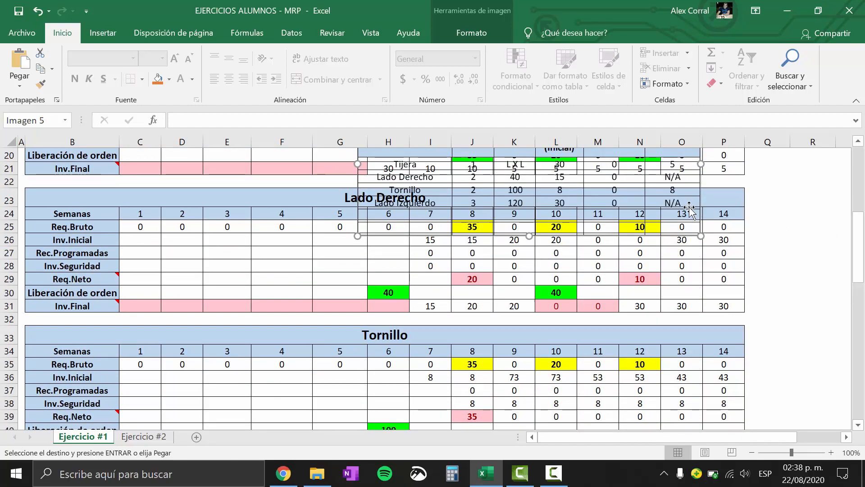
left_click_drag(690, 208, 700, 391)
left_click_drag(861, 268, 860, 333)
left_click_drag(682, 158, 506, 401)
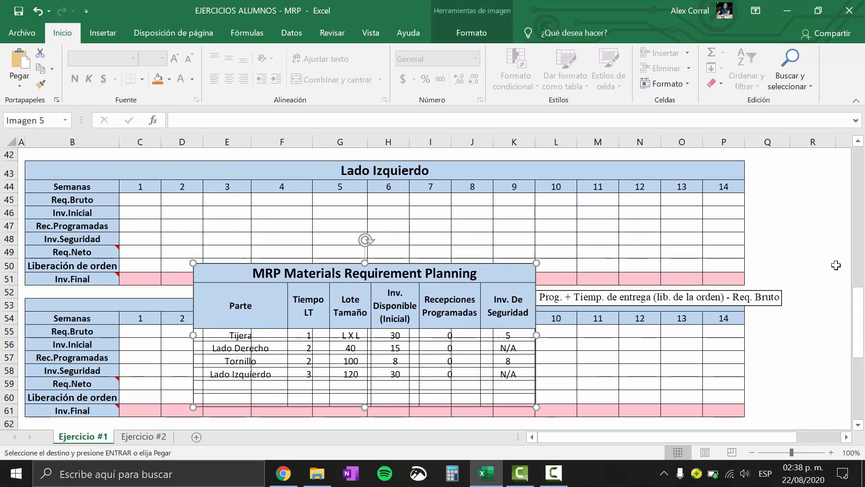
scroll(604, 287, "down", 1)
scroll(604, 287, "down", 1)
left_click_drag(364, 226, 359, 249)
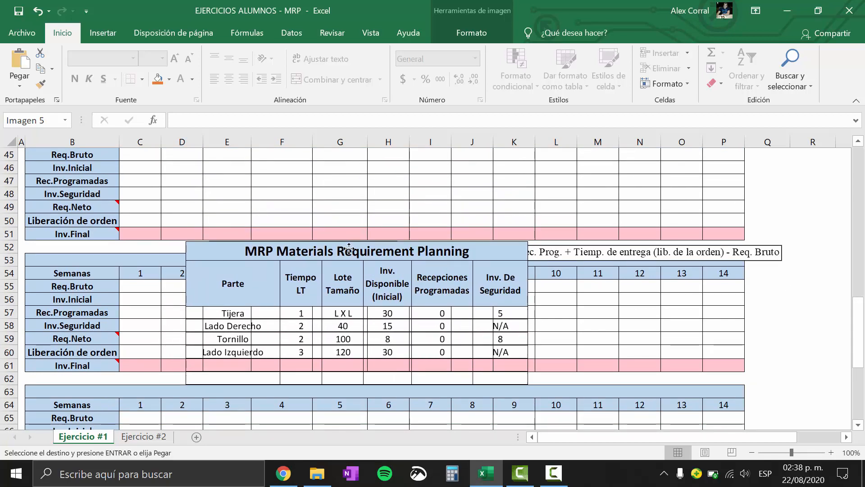
left_click_drag(861, 322, 861, 310)
left_click_drag(293, 320, 308, 337)
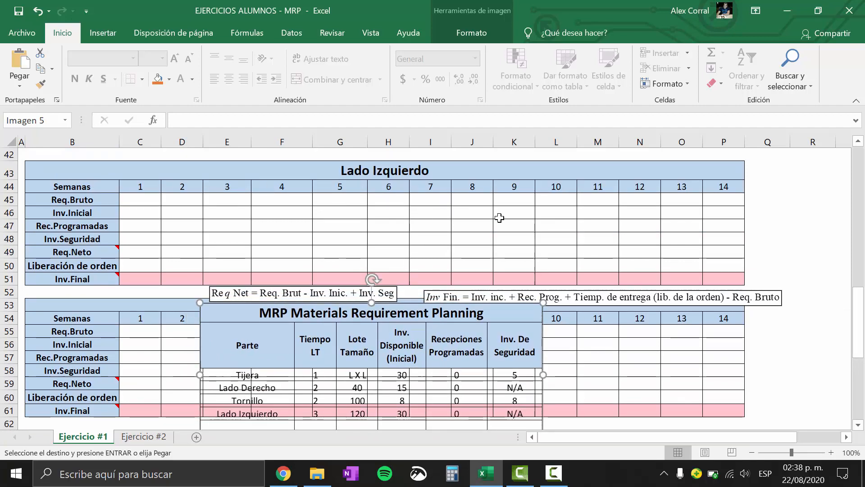
Check Lado Izquierdo in the product structure, link its week 1 Req.Bruto to Tijera's Liberación de orden (=+C20) and fill across to week 14
left_click(415, 171)
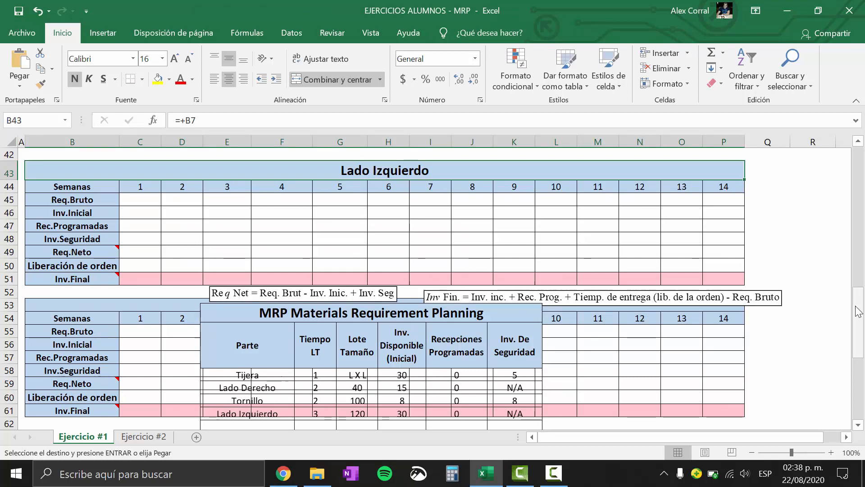
left_click_drag(858, 313, 857, 147)
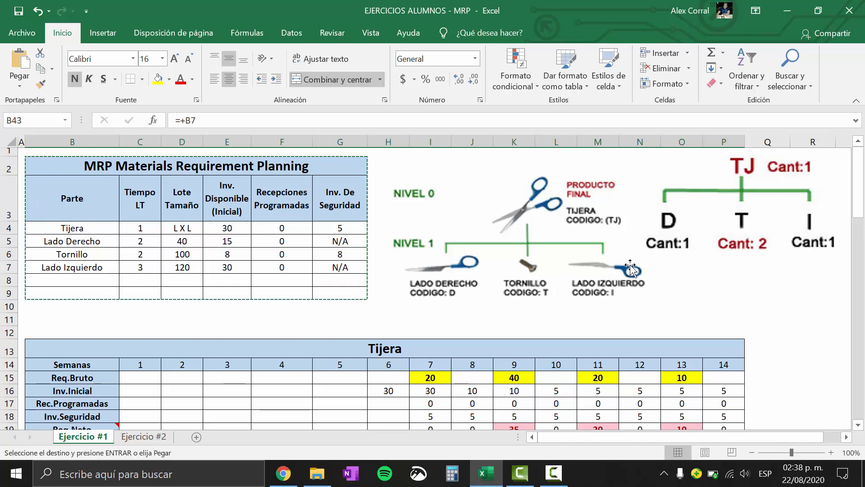
left_click(864, 204)
left_click_drag(863, 203, 863, 333)
left_click(137, 223)
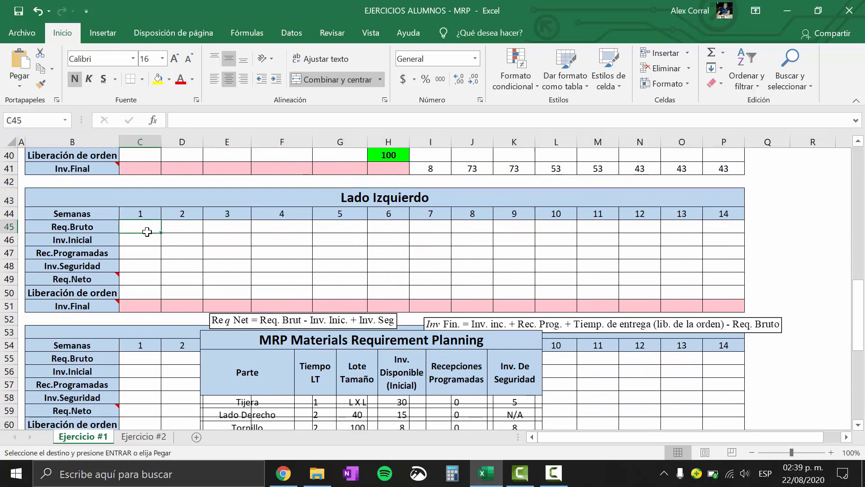
type("+")
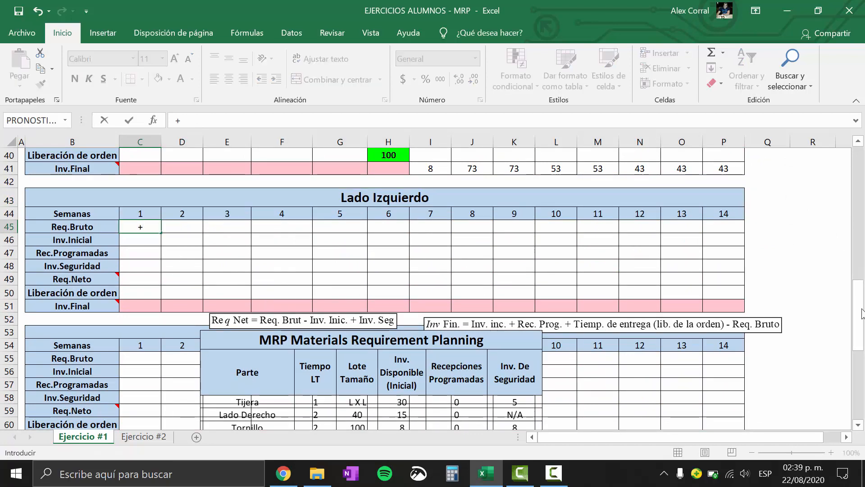
left_click_drag(862, 313, 862, 220)
left_click(141, 250)
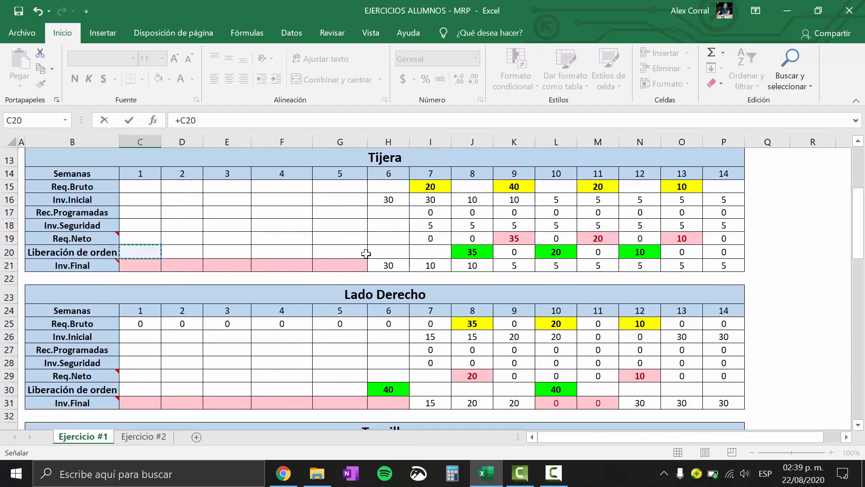
key("Return")
left_click_drag(862, 233, 862, 260)
left_click(141, 338)
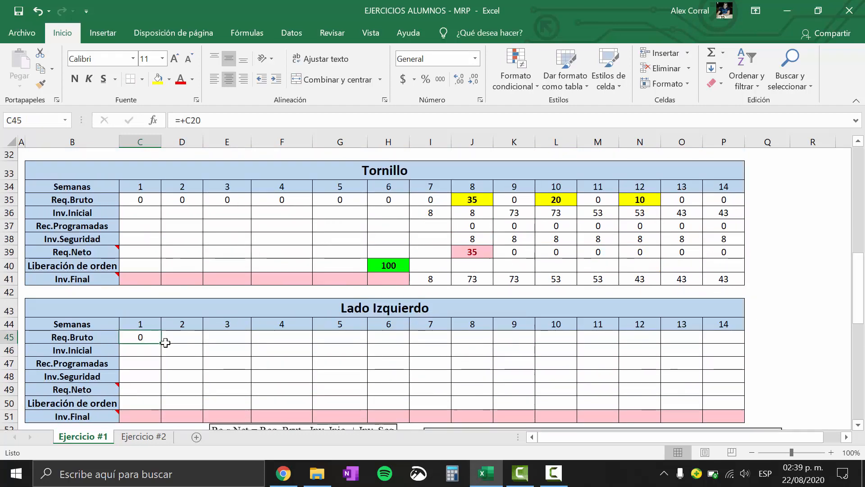
left_click_drag(162, 344, 742, 342)
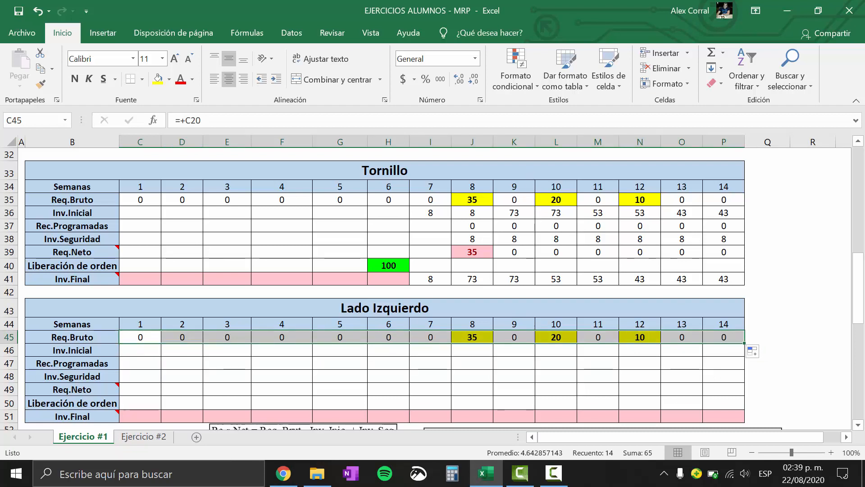
Select Lado Izquierdo's week 7 Inv.Inicial cell and check the part's row in the parameter table picture
left_click_drag(859, 311, 859, 342)
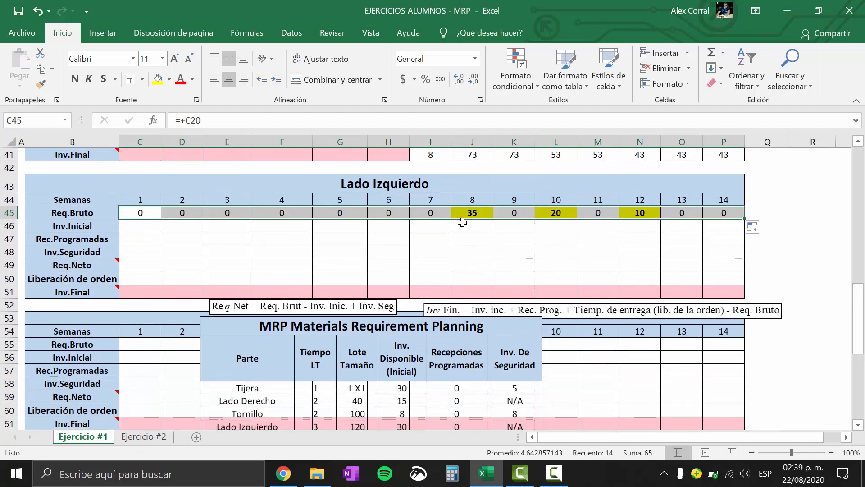
left_click(462, 223)
left_click(470, 214)
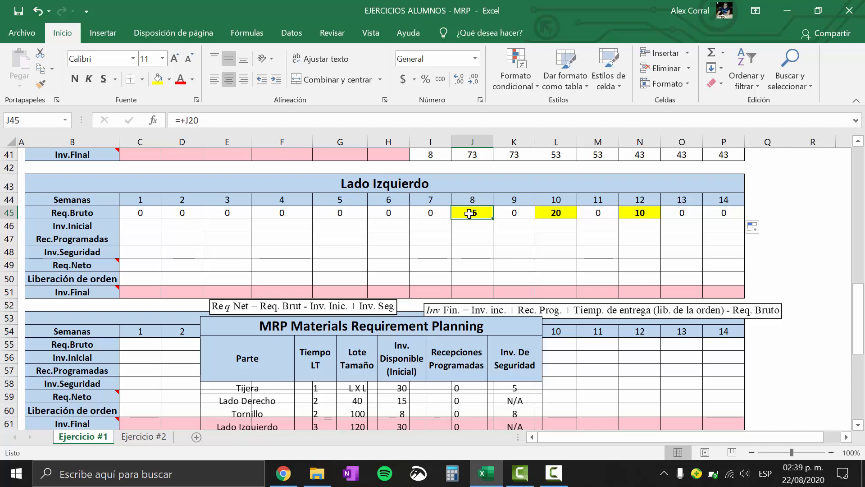
left_click(429, 227)
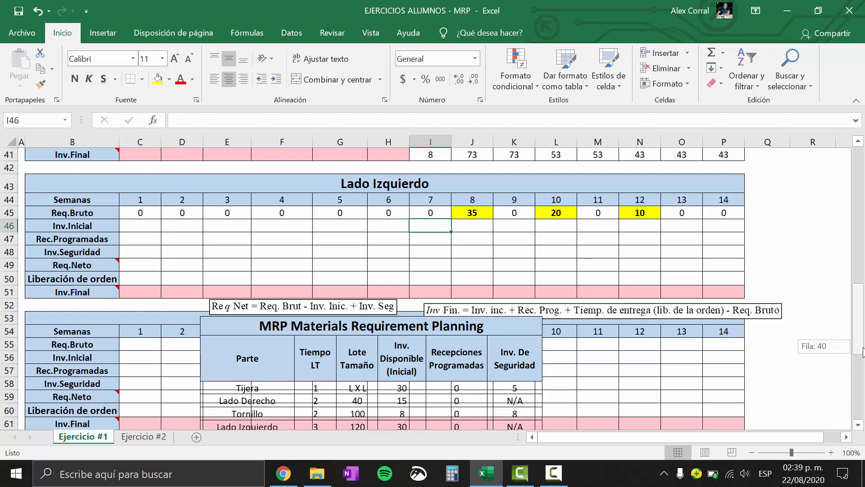
scroll(863, 352, "down", 1)
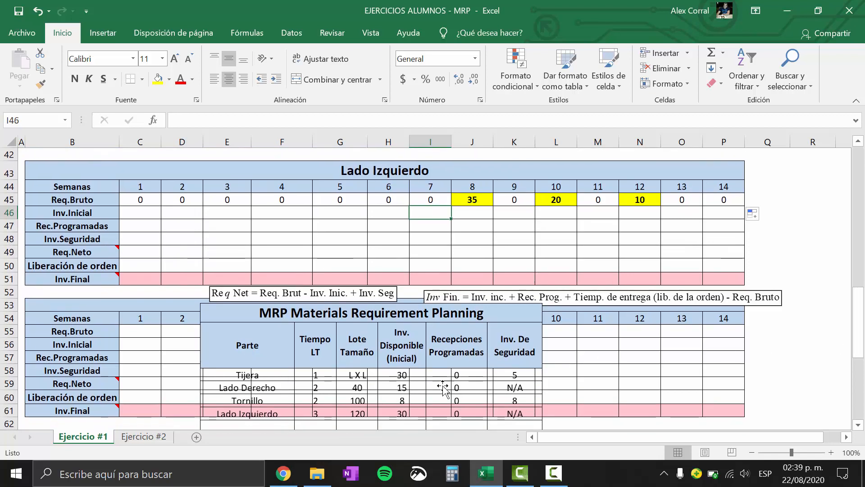
left_click_drag(863, 309, 863, 310)
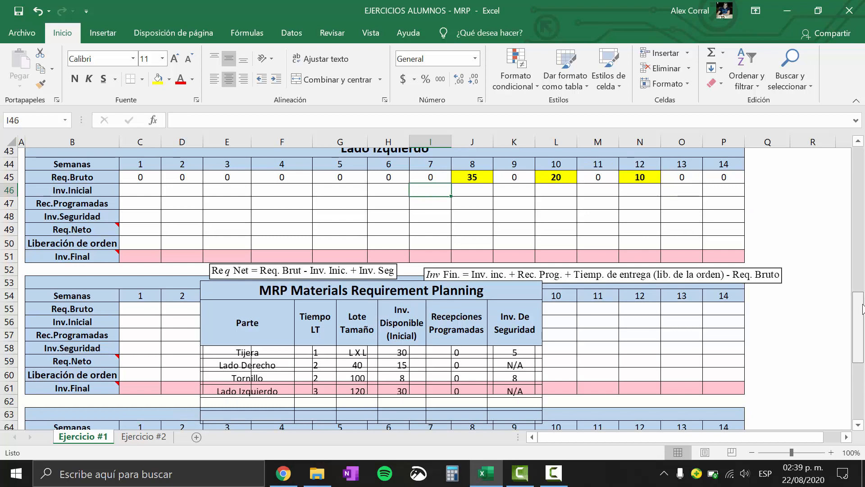
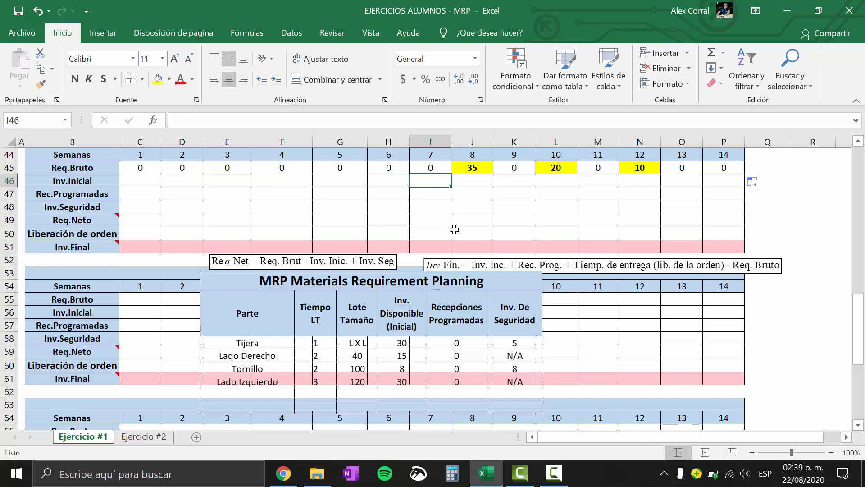
Enter 30 as Lado Izquierdo's week 7 Inv.Inicial and 30 as its week 7 Inv.Final
type("30")
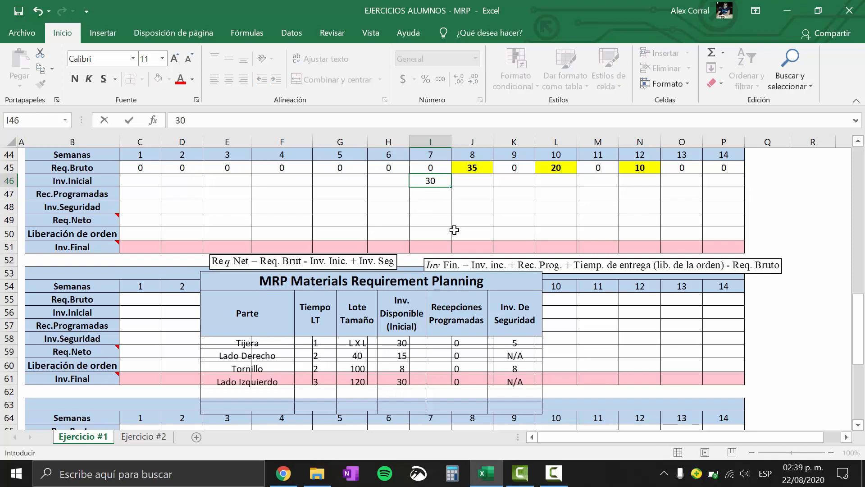
key("Return")
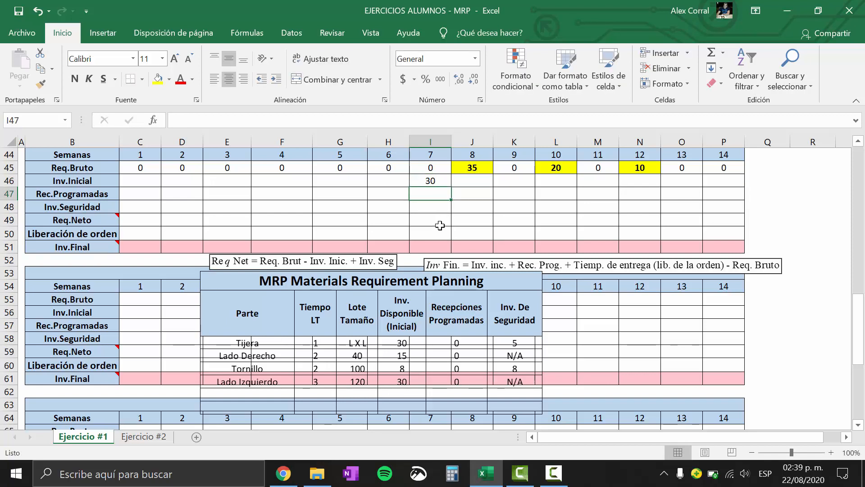
left_click(437, 229)
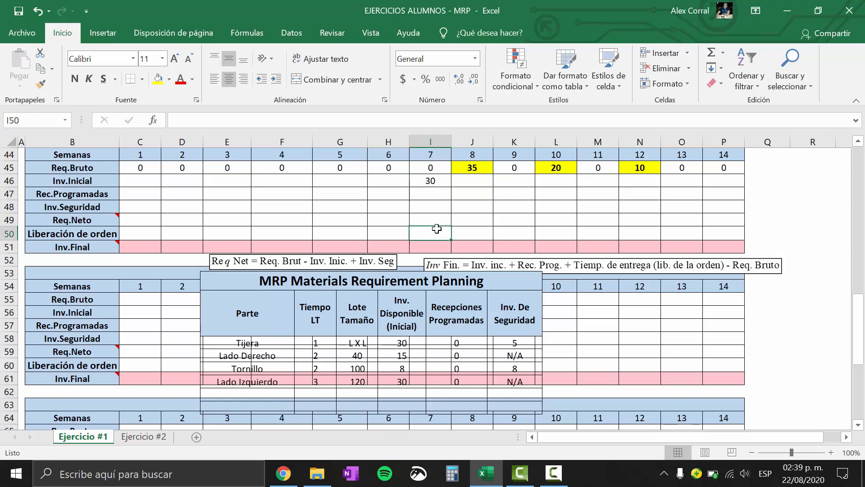
left_click(440, 246)
type("30")
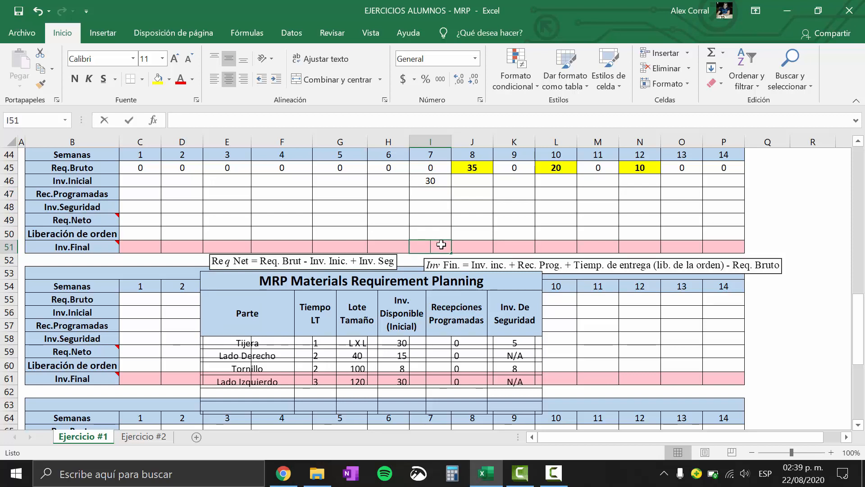
key("Return")
Link Lado Izquierdo's week 8 Inv.Inicial to the week 7 Inv.Final (=+I51) and fill the formula across to week 14
left_click(481, 191)
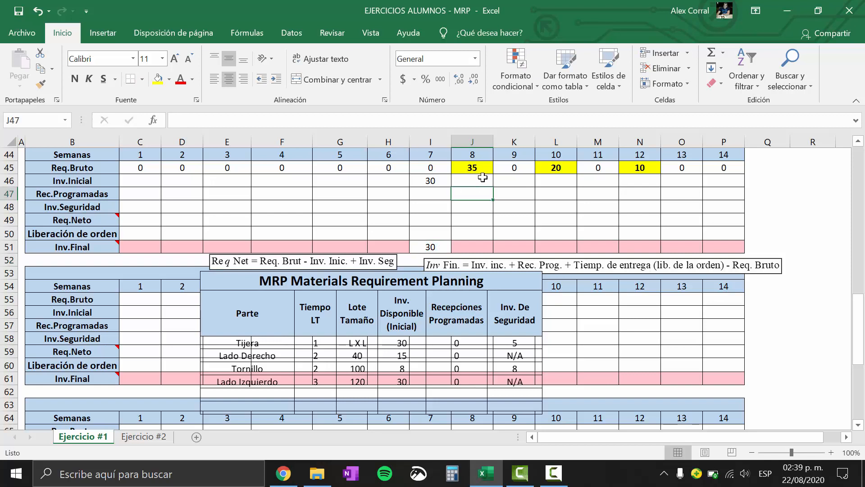
left_click(485, 179)
type("+")
left_click(428, 249)
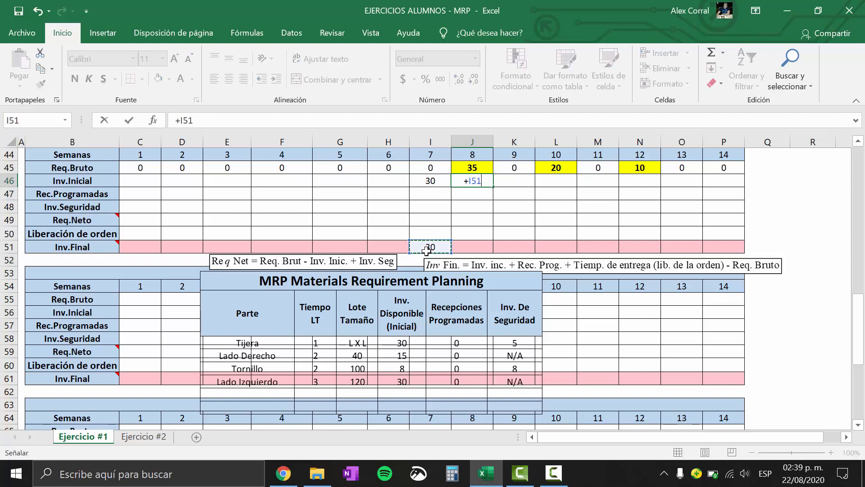
key("Return")
left_click(485, 181)
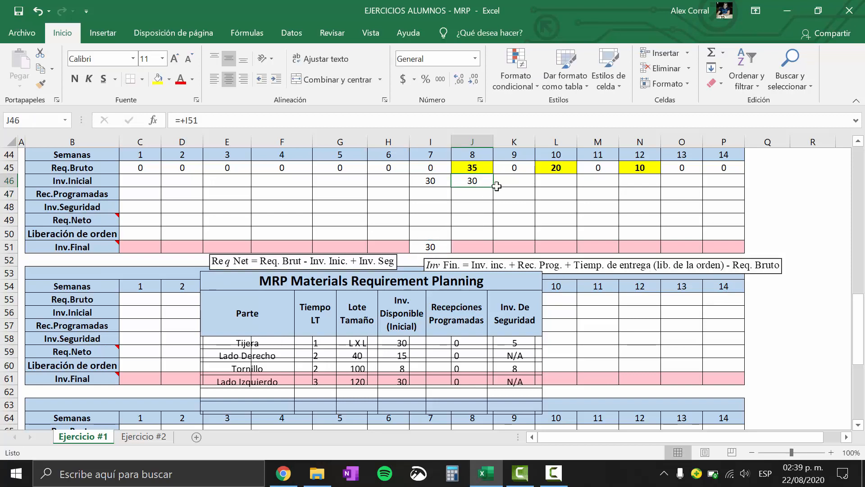
left_click_drag(495, 189, 727, 200)
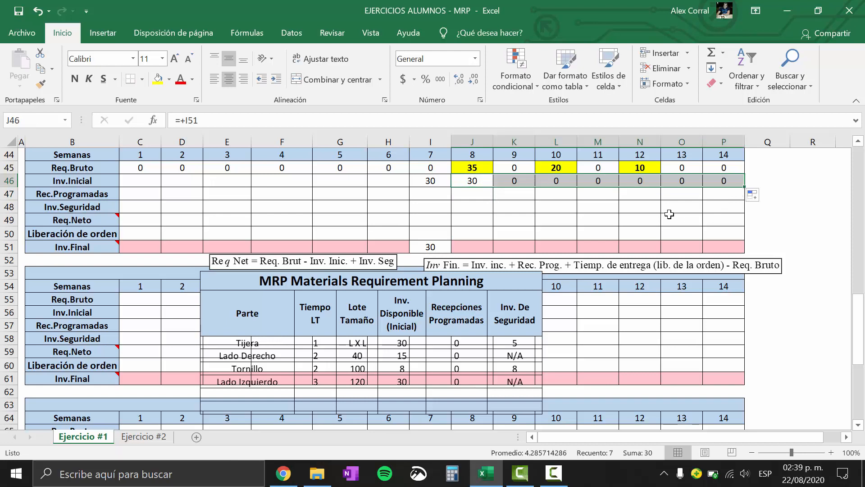
Set Lado Izquierdo's Rec.Programadas to 0 for weeks 8 through 14
left_click(481, 195)
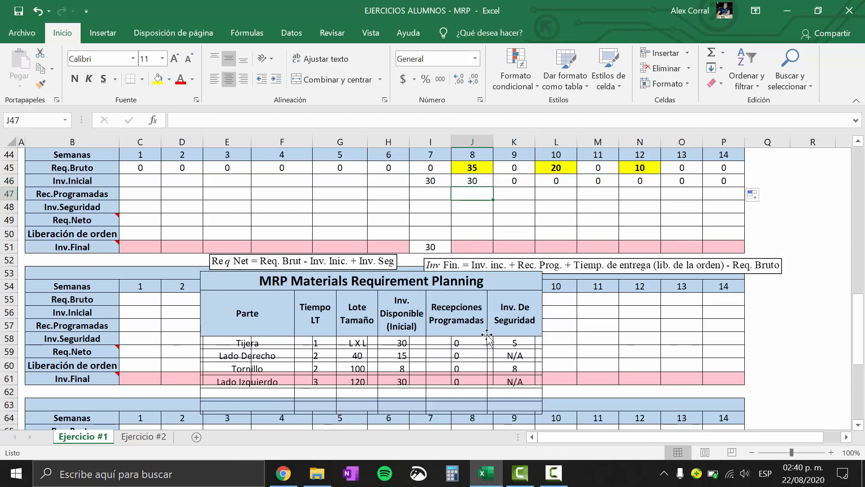
type("0")
key("Return")
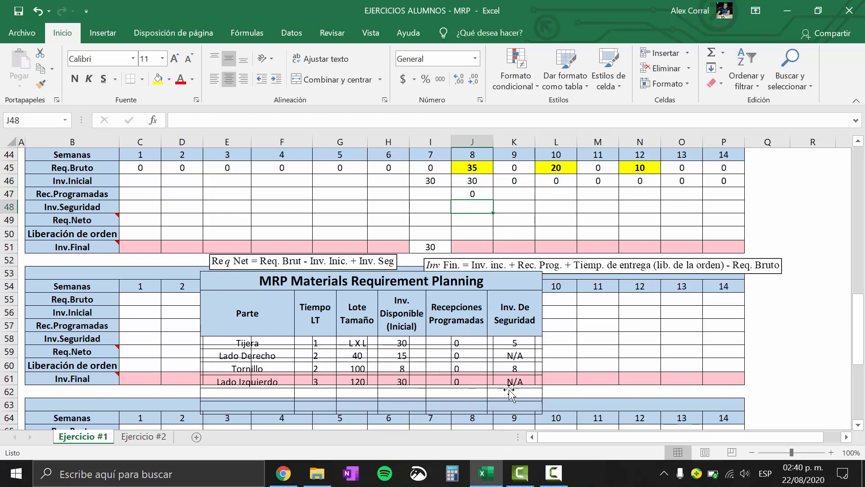
left_click(483, 194)
left_click_drag(493, 200, 723, 202)
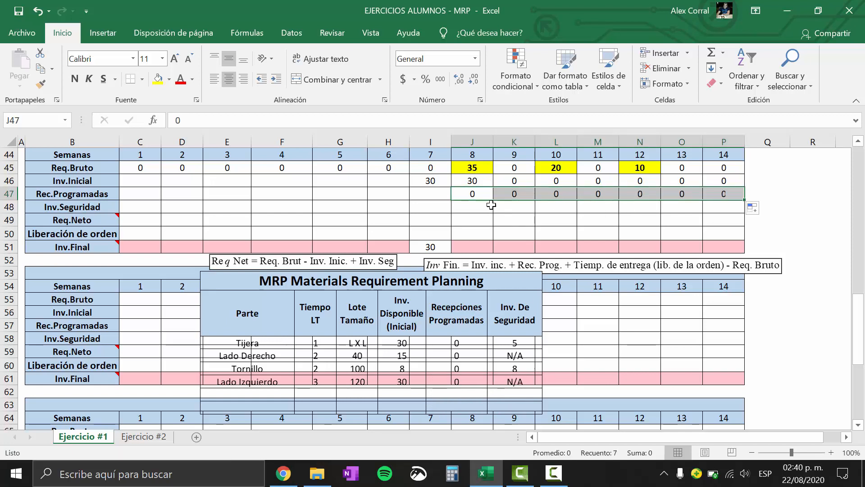
Set Lado Izquierdo's Inv.Seguridad to 0 for weeks 8 through 14
left_click(491, 205)
type("0")
key("Return")
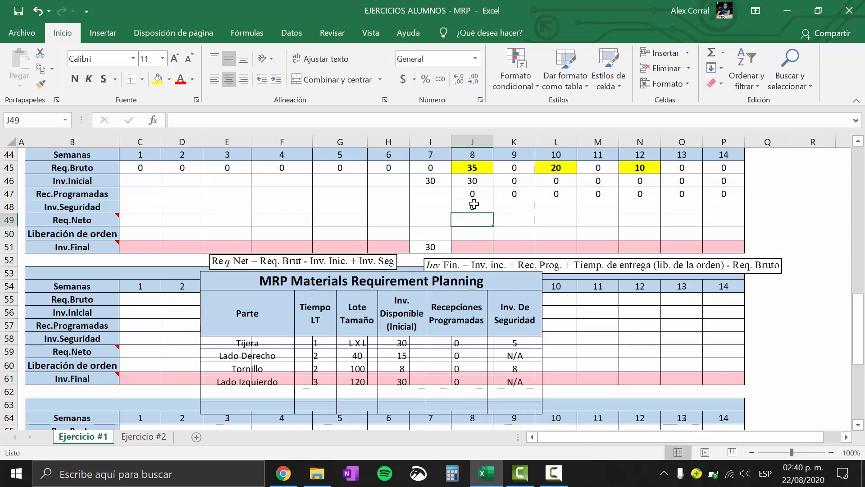
left_click(474, 204)
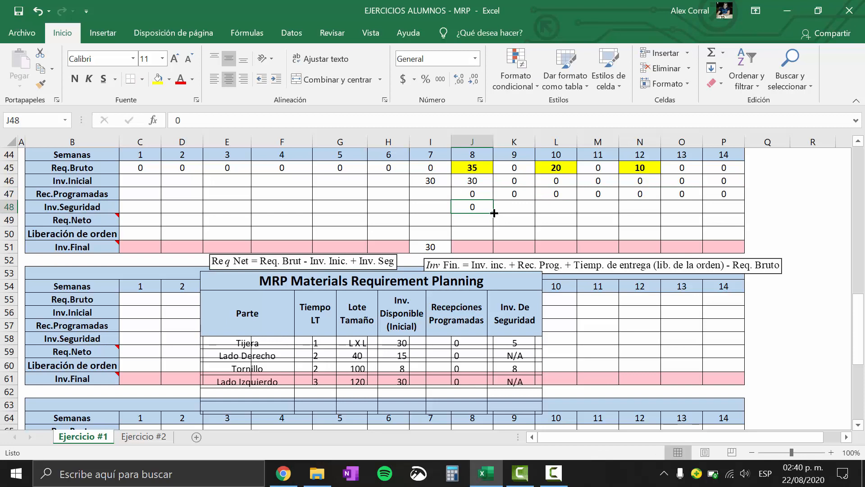
left_click_drag(493, 212, 727, 208)
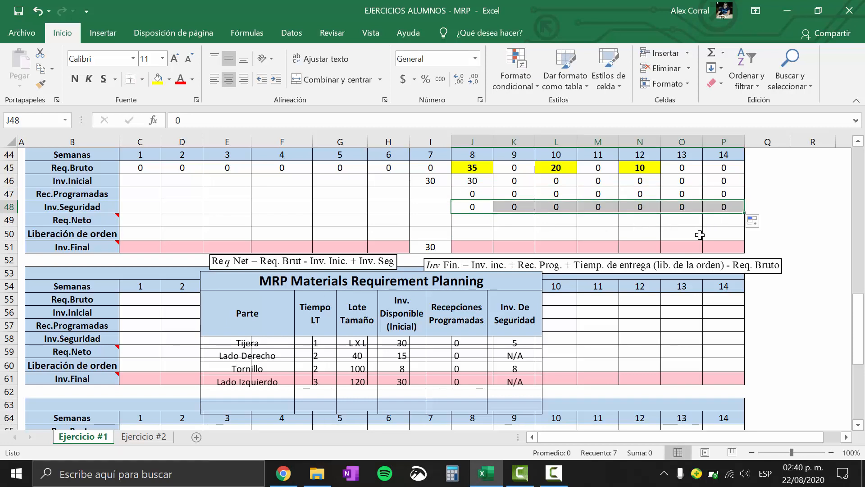
Delete the MRP Materials Requirement Planning table picture lying over the grid below Lado Izquierdo
left_click(513, 282)
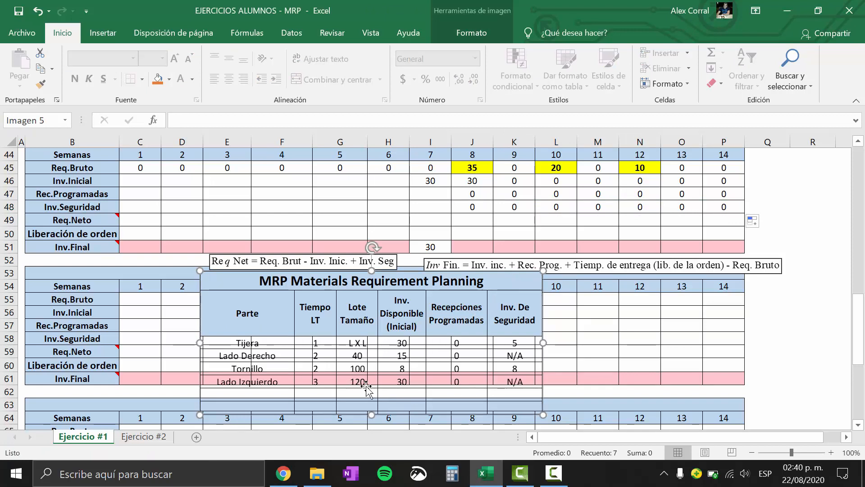
key("Delete")
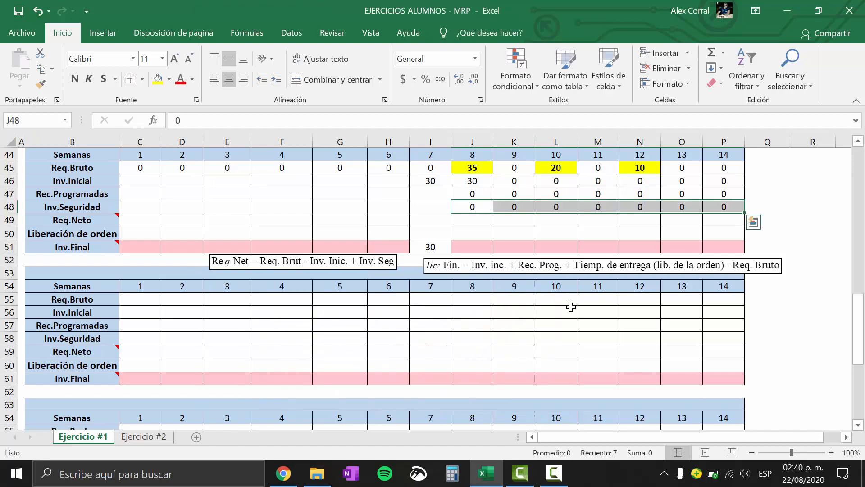
left_click(588, 251)
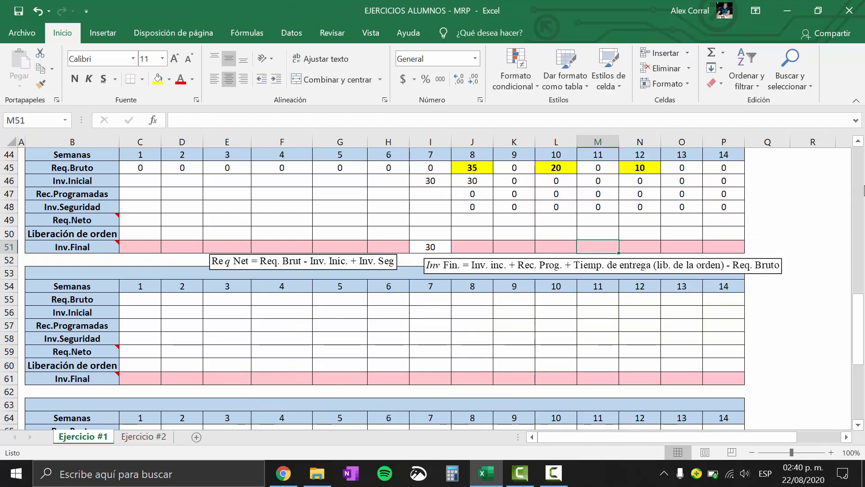
Calculate Lado Izquierdo's week 8 Req.Neto as gross requirement minus initial inventory plus safety stock (=+J45-J46+J48)
left_click(858, 141)
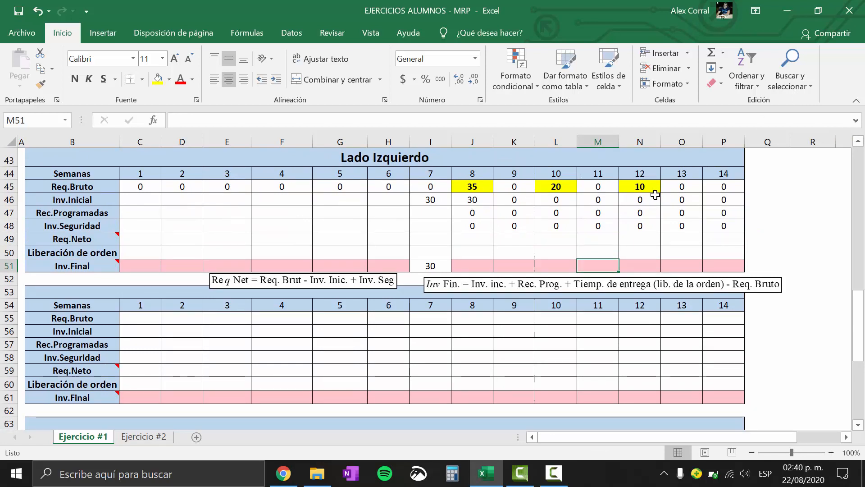
left_click(493, 253)
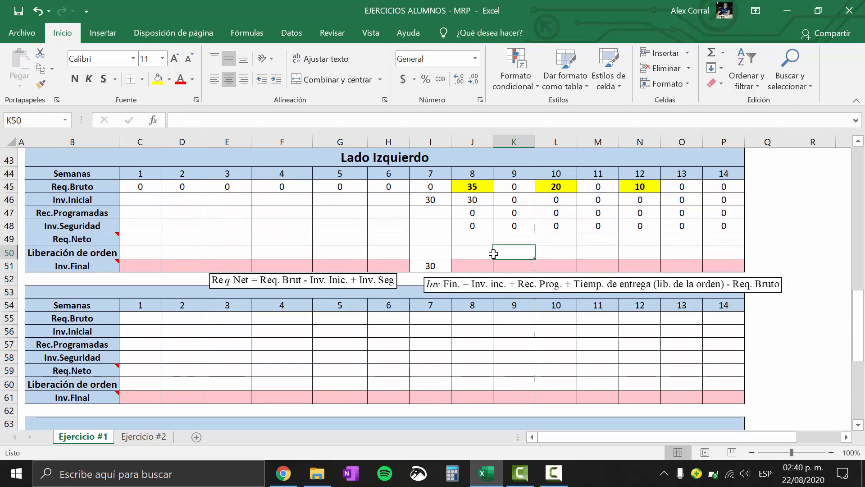
left_click(471, 240)
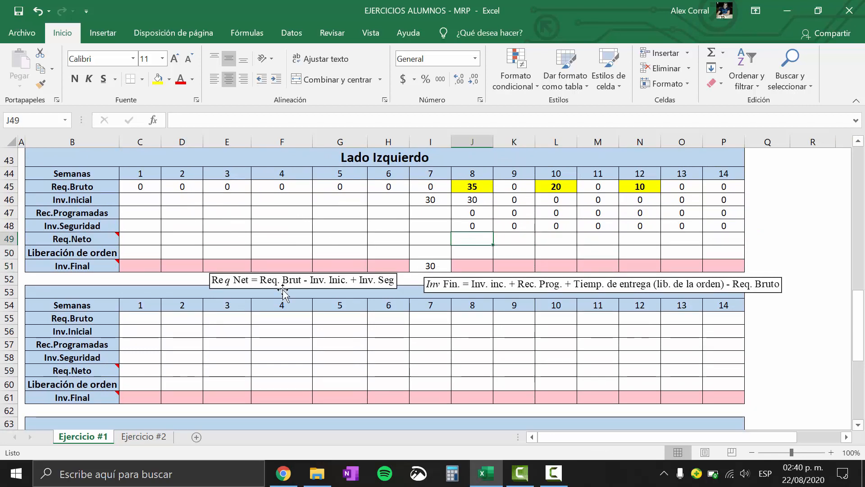
type("+")
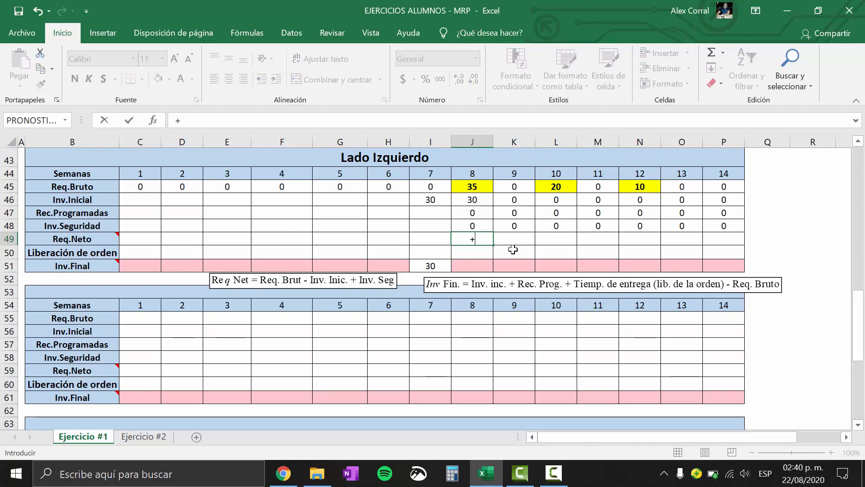
left_click(473, 188)
type("-")
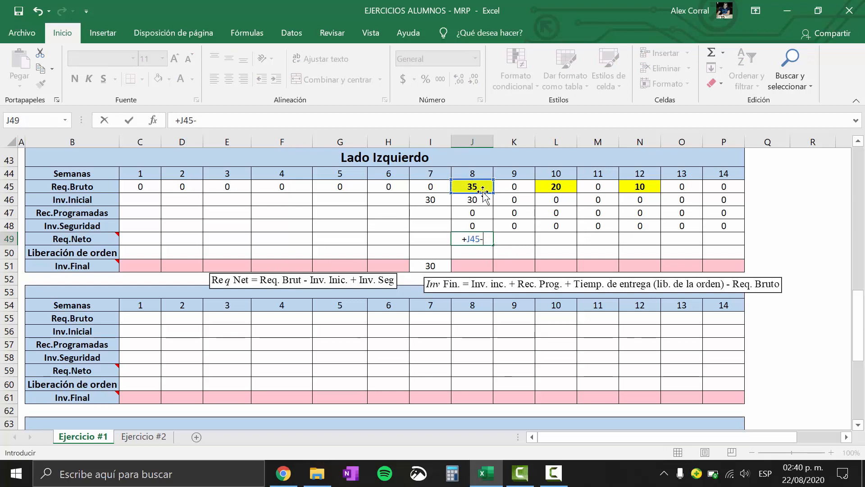
left_click(481, 202)
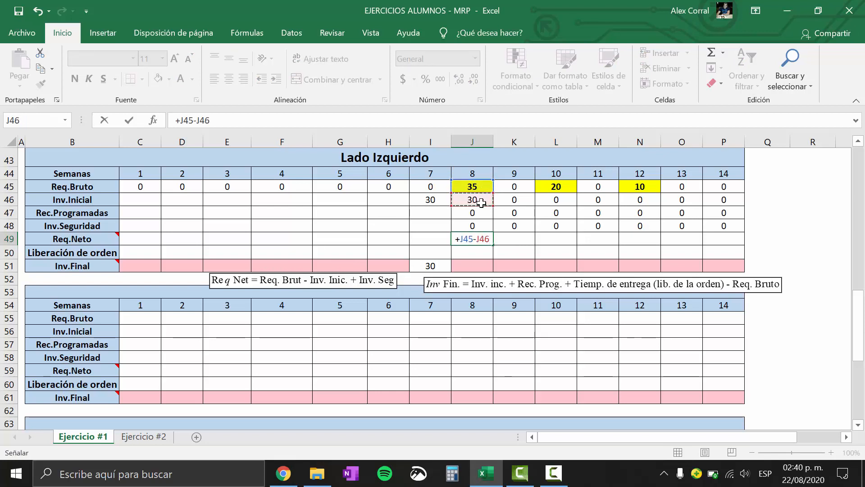
type("+")
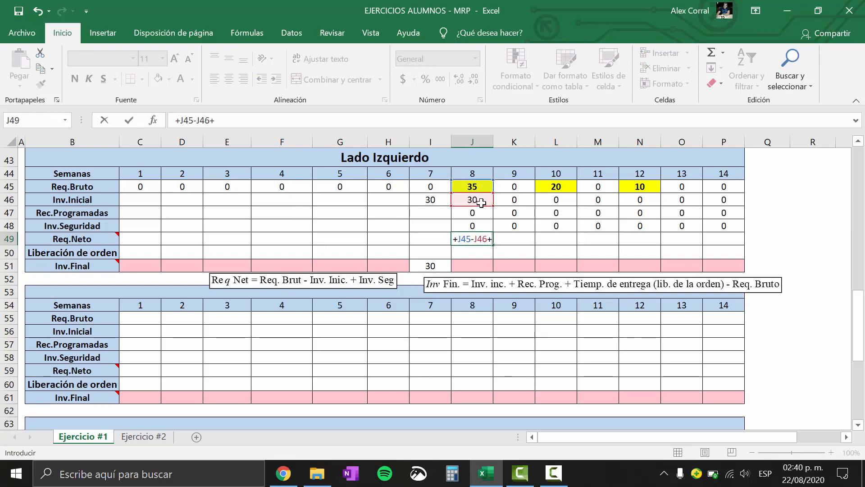
left_click(475, 223)
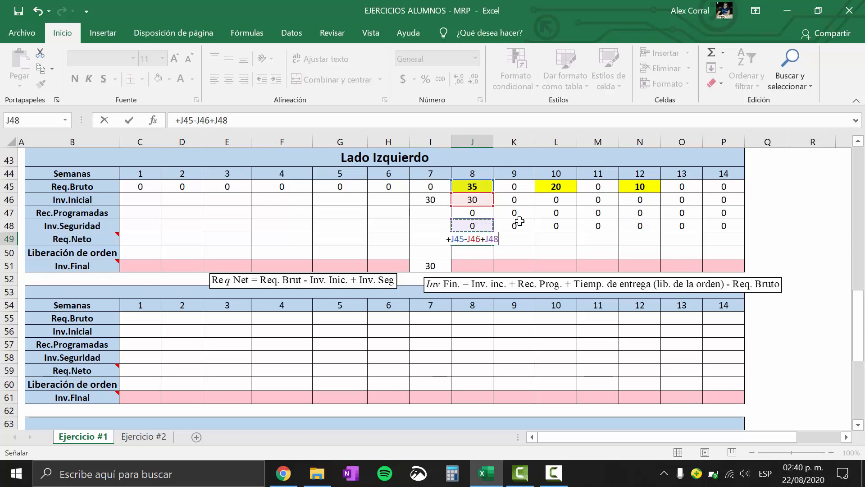
key("Return")
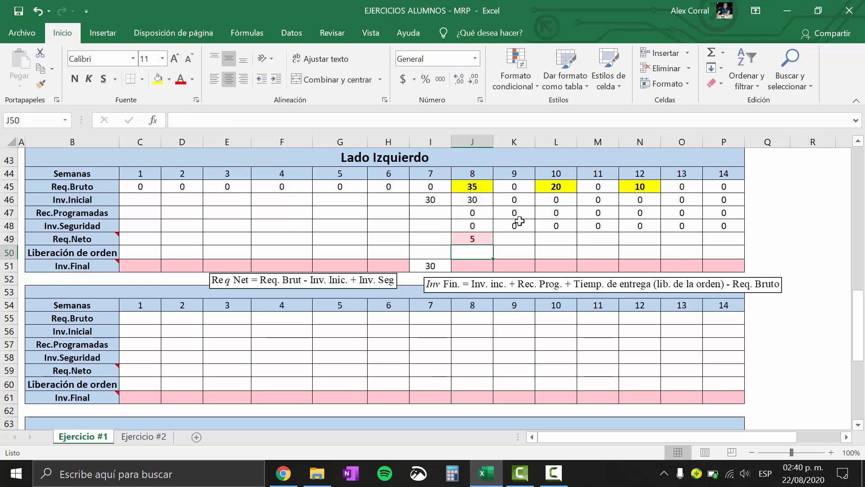
left_click(473, 238)
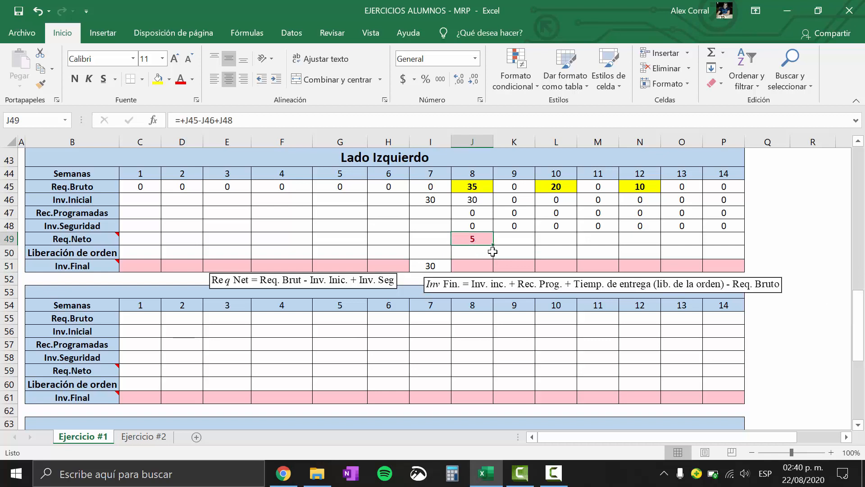
Move the Inv Fin. formula note slightly down, farther below Lado Izquierdo's Inv.Final row
left_click(479, 263)
left_click_drag(479, 284, 478, 292)
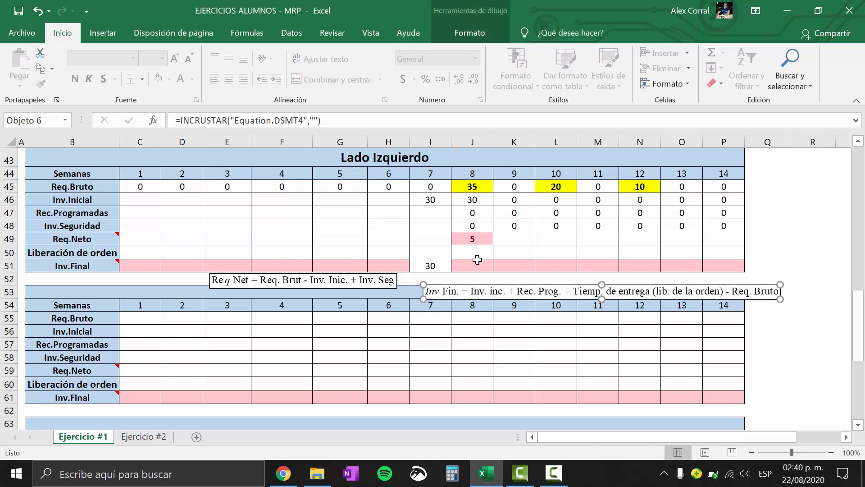
left_click(475, 230)
left_click(474, 240)
Enter Lado Izquierdo's week 8 Inv.Final as initial inventory plus scheduled receipts plus the week 5 order release (+J46+J47+G50)
left_click(475, 264)
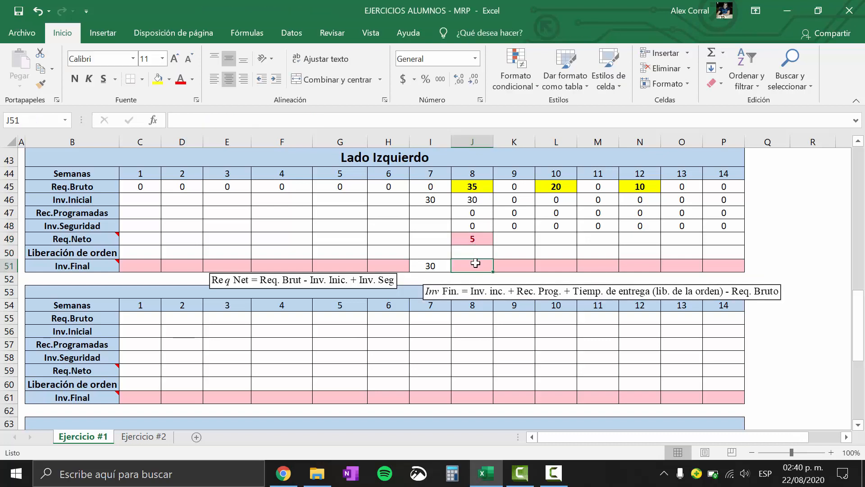
type("+")
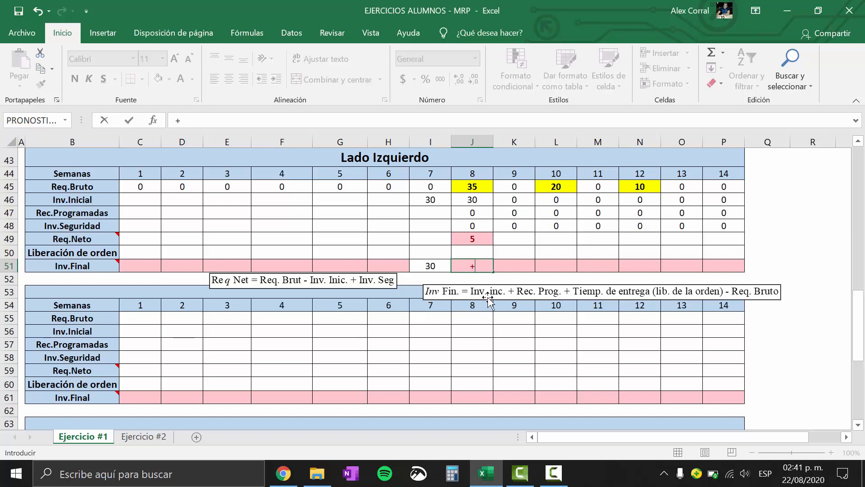
left_click(482, 196)
type("+")
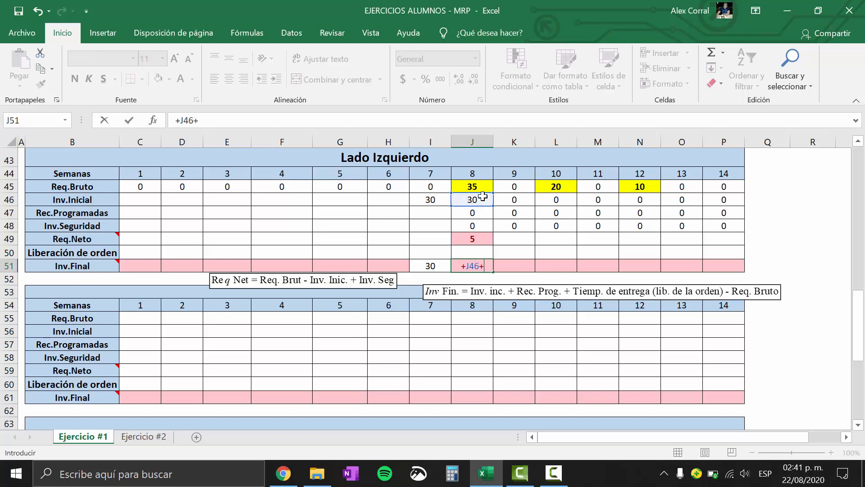
left_click(479, 215)
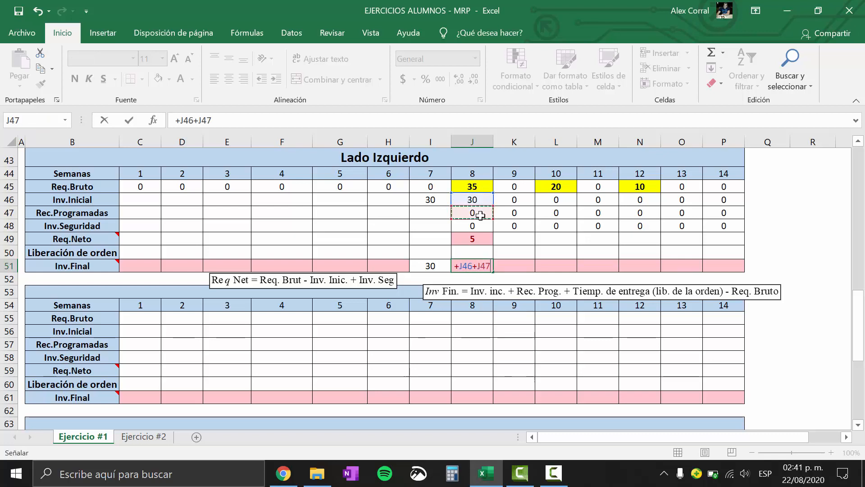
type("+")
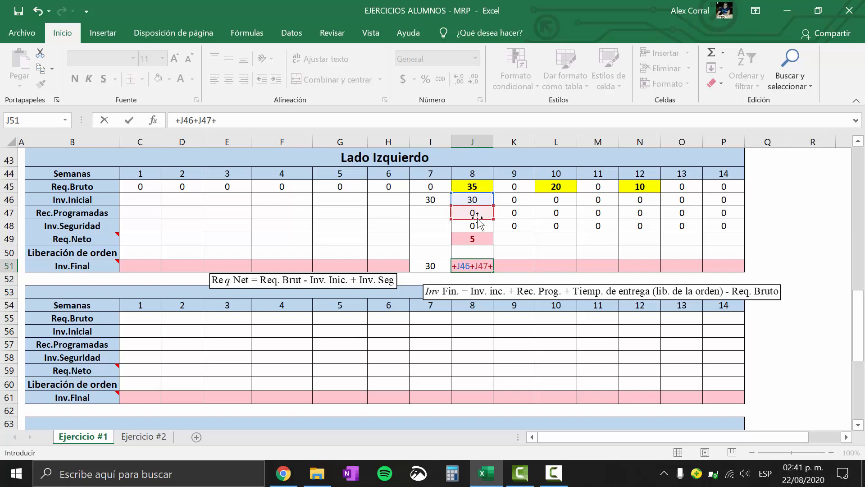
left_click_drag(858, 321, 851, 152)
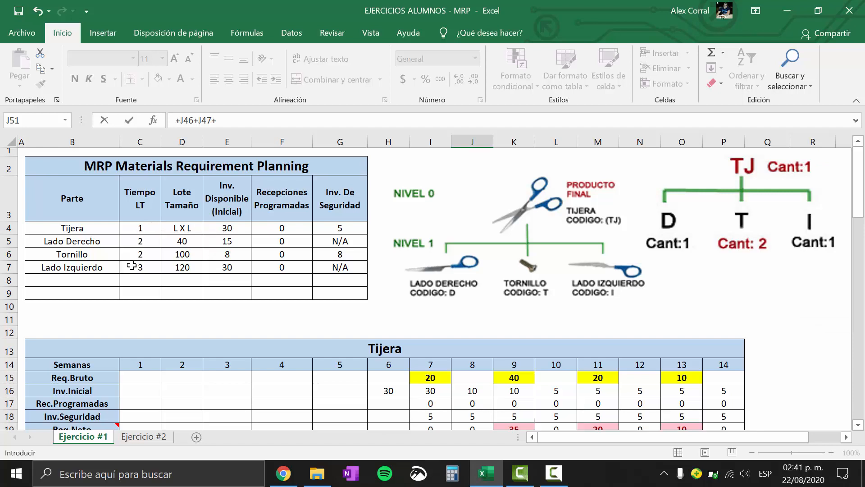
left_click_drag(860, 190, 860, 329)
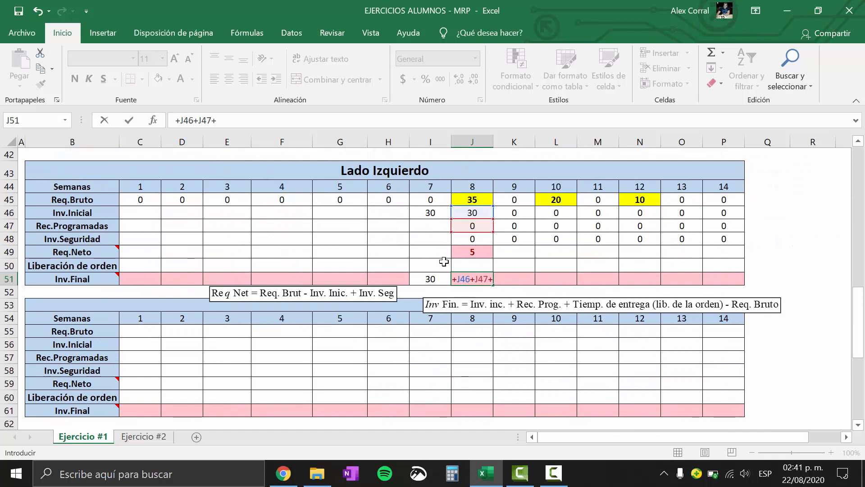
left_click(337, 270)
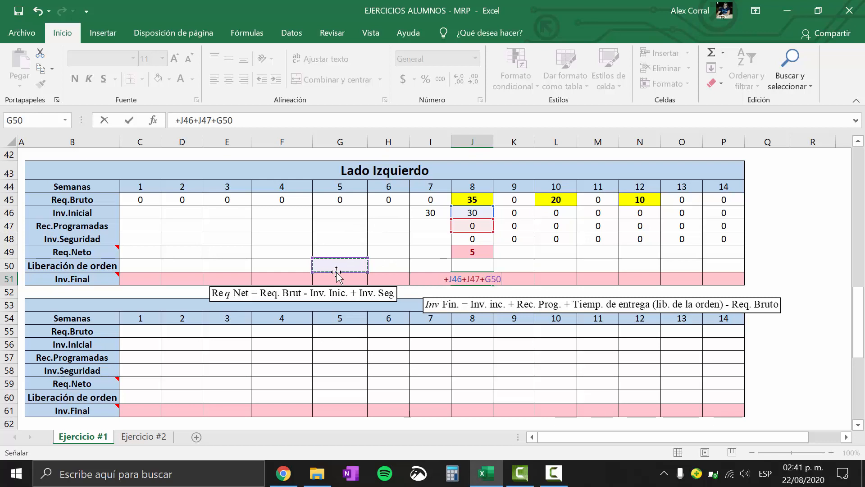
key("Return")
Subtract the week 8 gross requirement J45 in Lado Izquierdo's week 8 Inv.Final formula, making it =+J46+J47+G50-J45
left_click(468, 279)
double_click(471, 279)
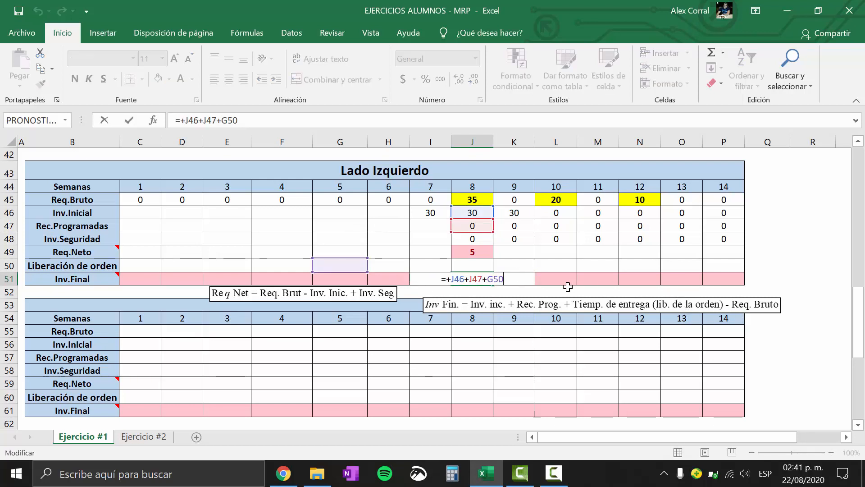
type("-")
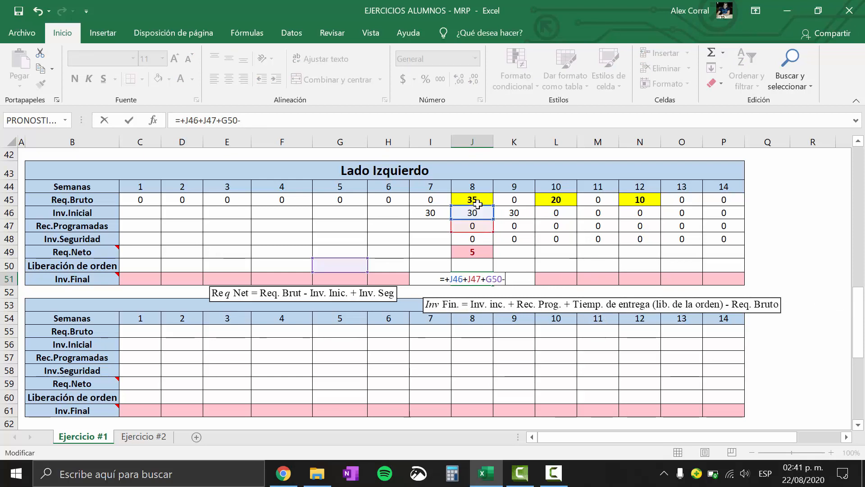
left_click(473, 199)
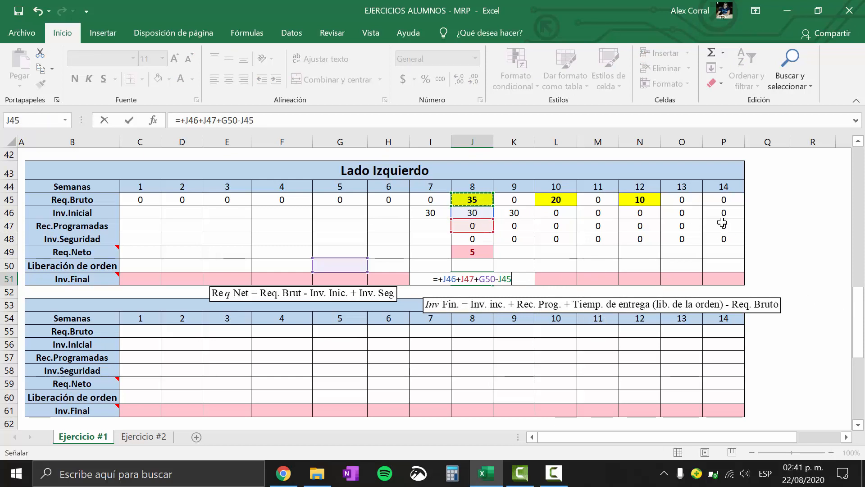
key("Return")
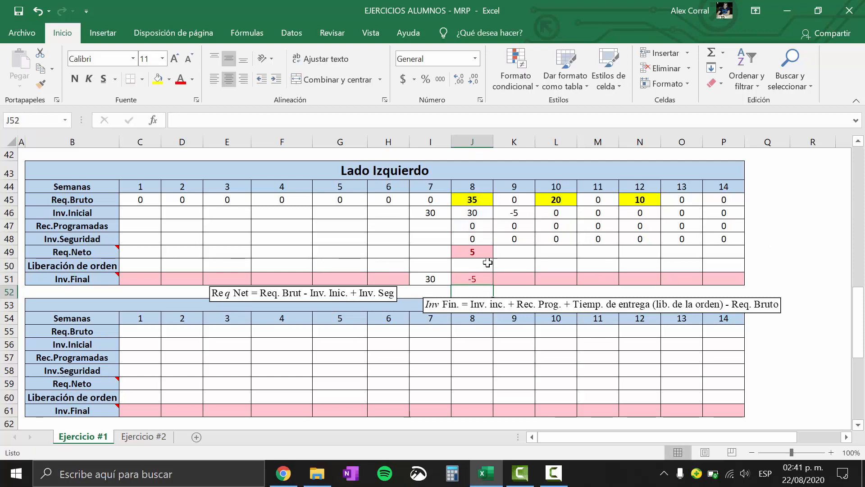
Compare Lado Izquierdo's week 8 Inv.Final and Req.Neto with that week's gross requirement and initial inventory
left_click(466, 280)
left_click(471, 252)
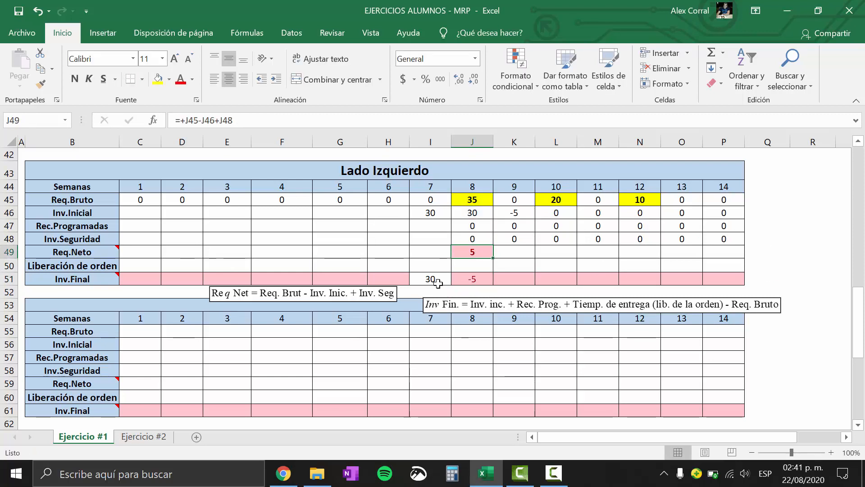
left_click(476, 200)
left_click(479, 213)
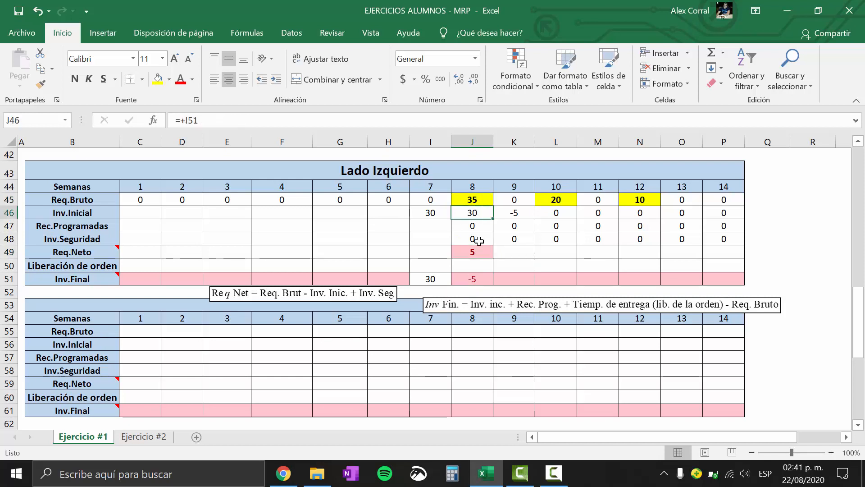
left_click(479, 251)
left_click(480, 277)
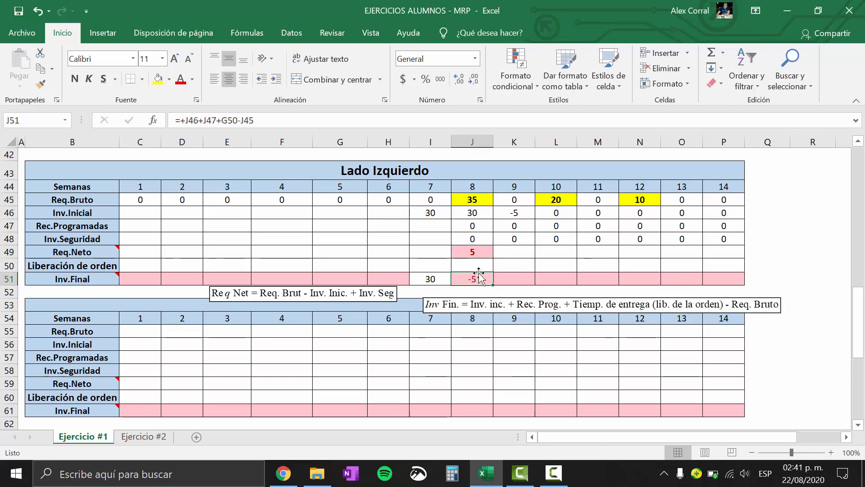
left_click(479, 251)
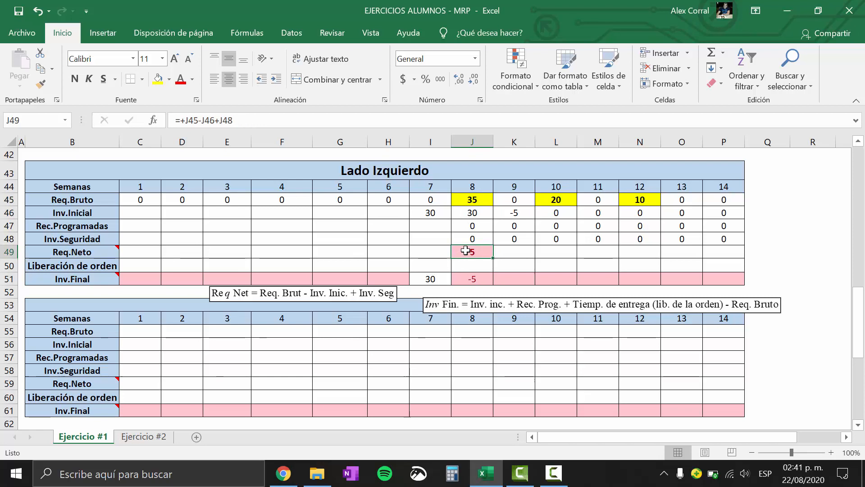
Enter an order release of 120 for Lado Izquierdo in week 5, following the part's lot size and lead time
left_click(351, 270)
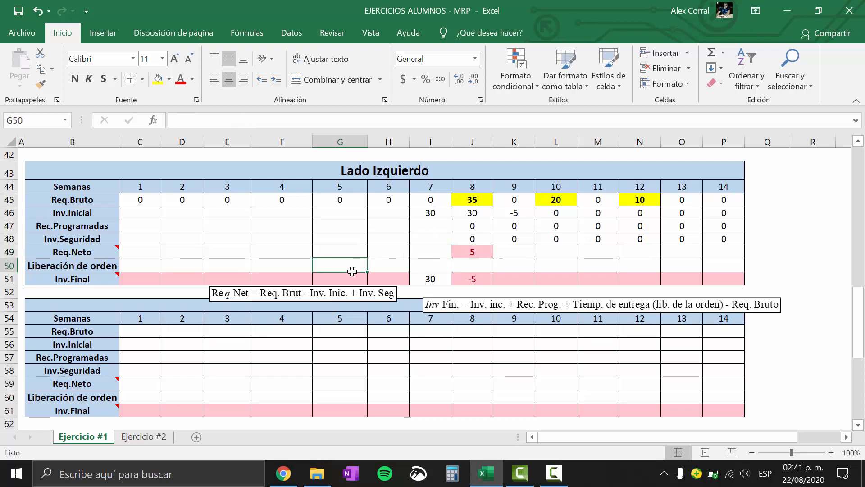
left_click_drag(864, 306, 840, 154)
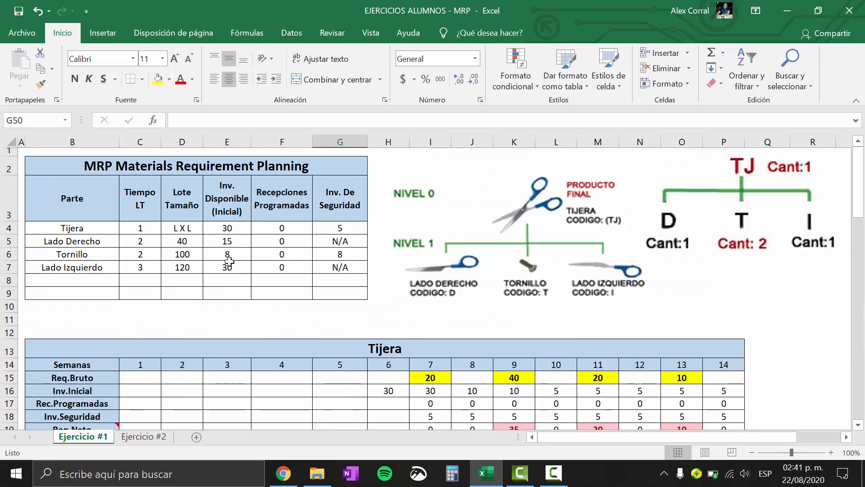
left_click_drag(859, 194, 863, 314)
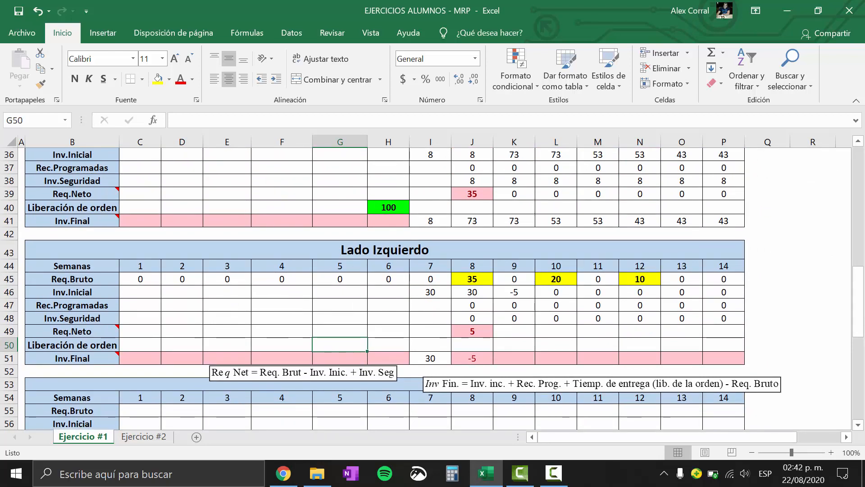
type("120")
key("Return")
scroll(864, 329, "up", 1)
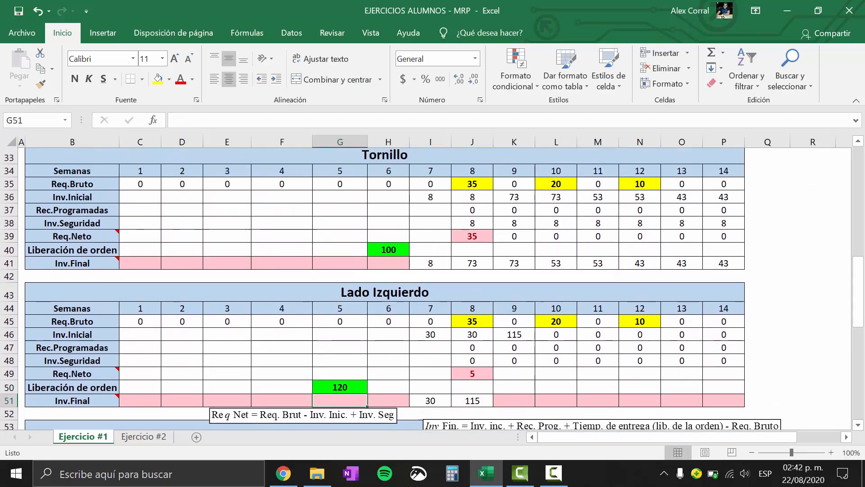
left_click_drag(862, 308, 863, 328)
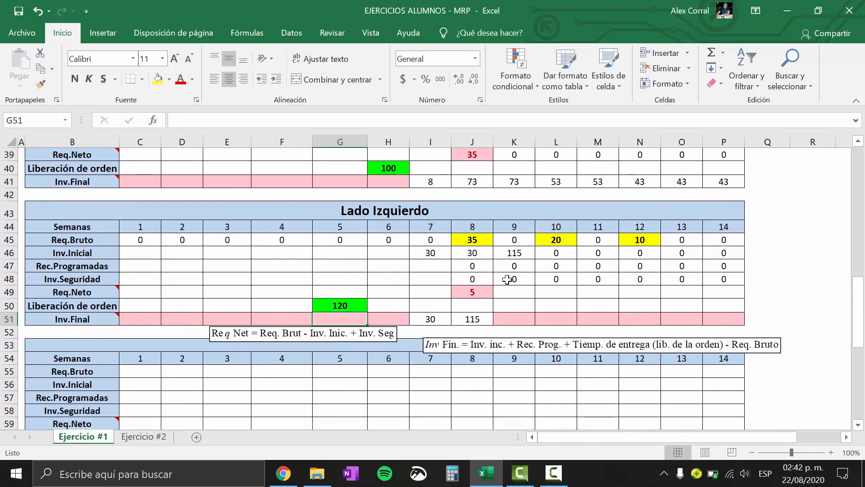
Copy Lado Izquierdo's week 8 Req.Neto formula across weeks 9 through 14
left_click(480, 290)
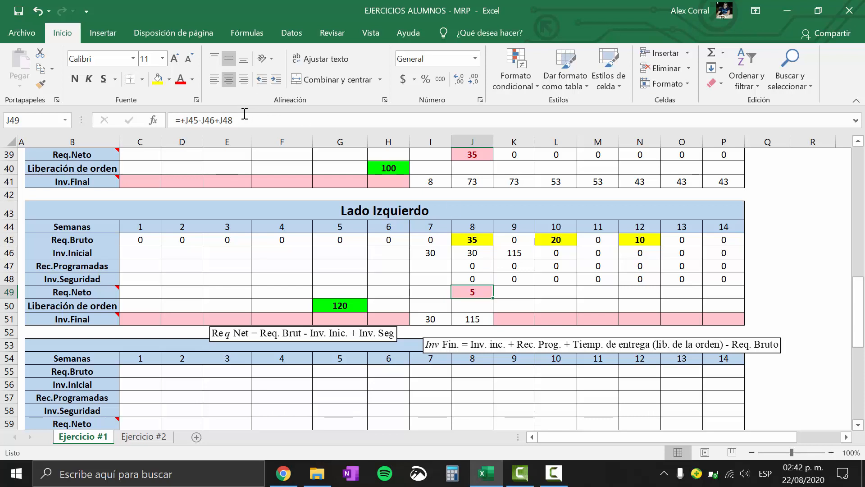
left_click_drag(492, 298, 743, 298)
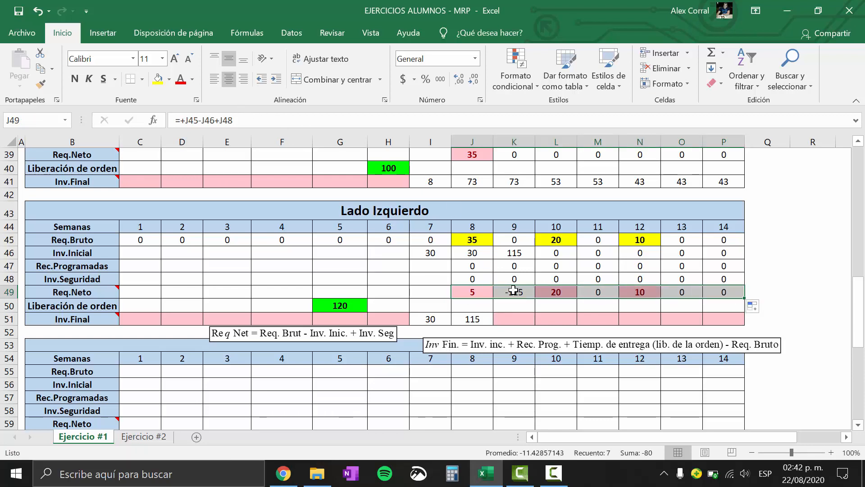
Rewrite Lado Izquierdo's week 8 Req.Neto formula as an SI function, reusing J45-J46+J48 as the start of its logical test
left_click(475, 294)
left_click_drag(244, 121, 186, 120)
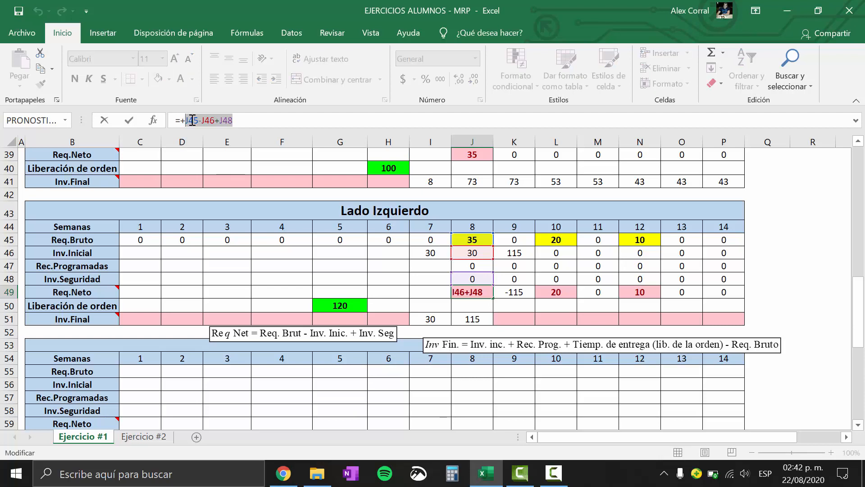
key("ctrl+c")
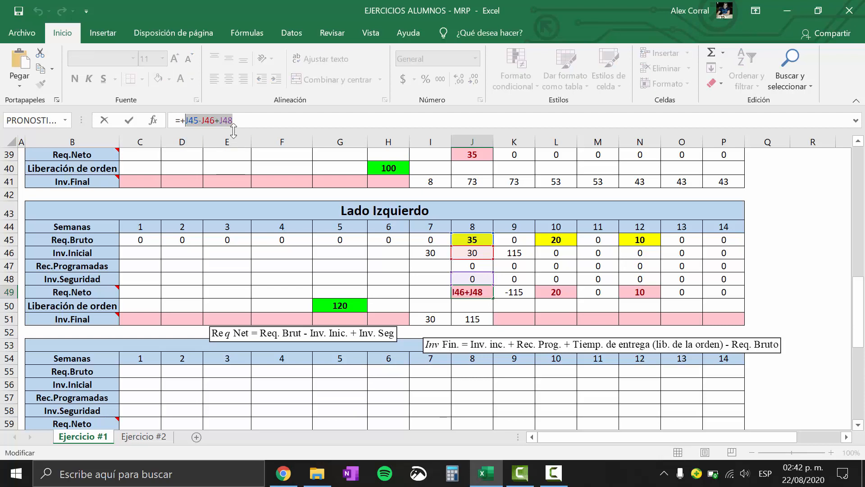
key("BackSpace")
type("si")
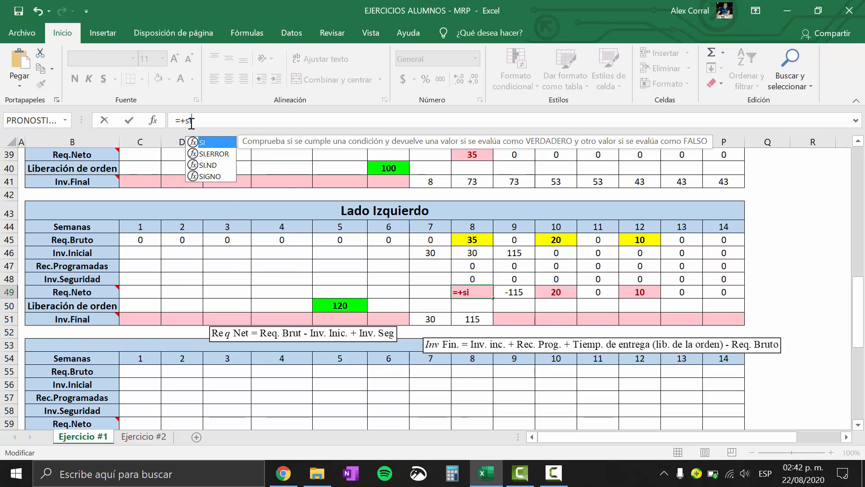
double_click(211, 144)
key("ctrl+v")
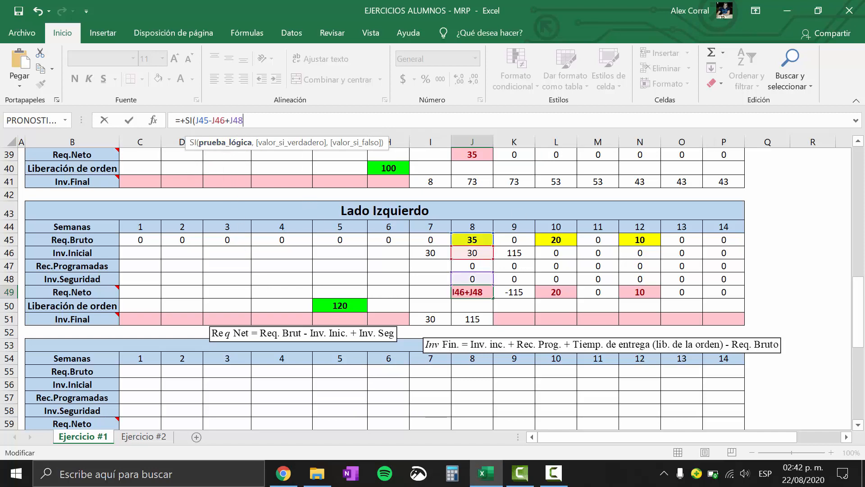
Complete the SI test with <=0, returning 0 when true and J45-J46+J48 otherwise, using the English keyboard layout temporarily for the < sign
left_click(765, 473)
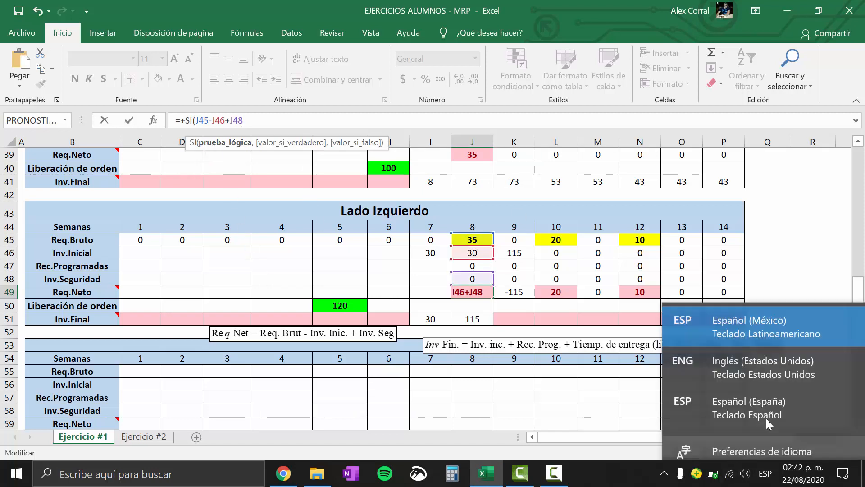
left_click(790, 354)
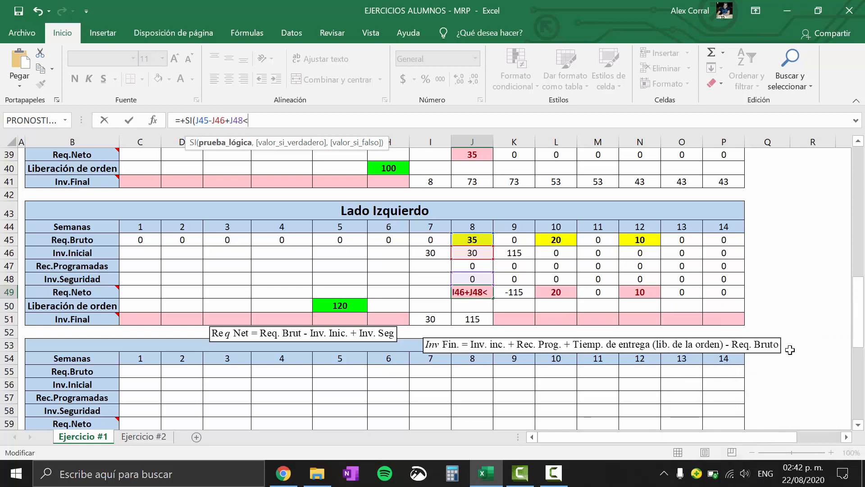
left_click(766, 473)
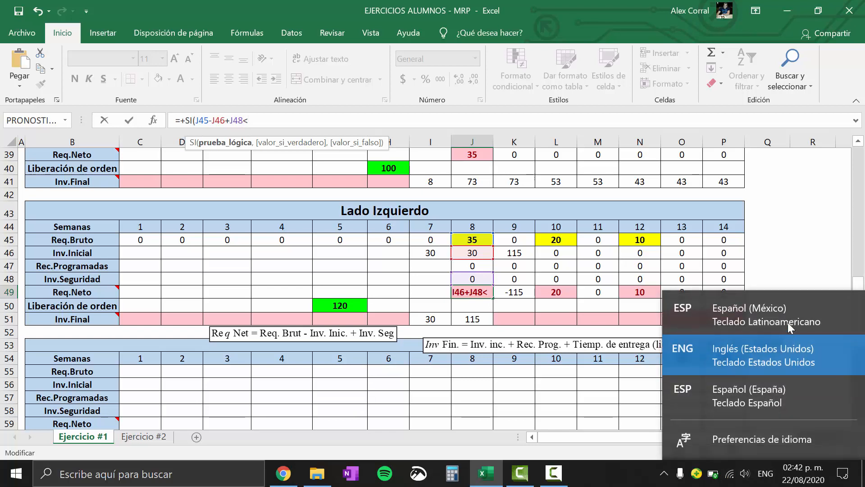
left_click(784, 311)
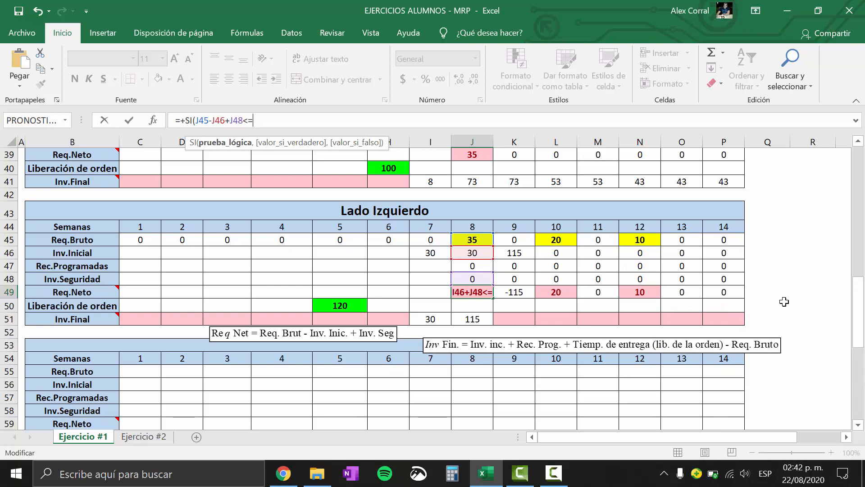
type("0,")
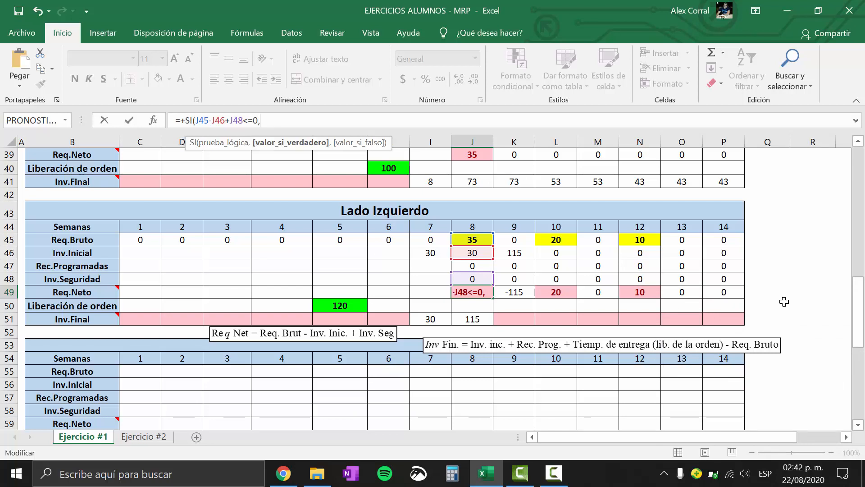
type("0,J45-J46+J48")
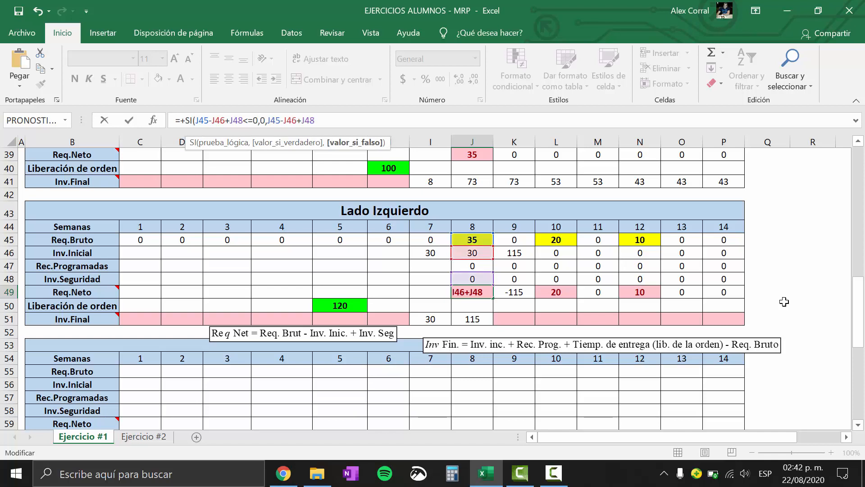
type(")")
key("Return")
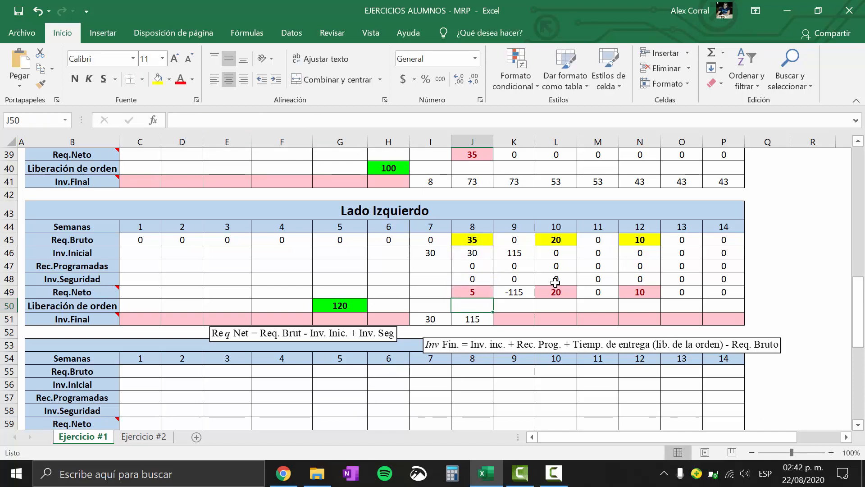
Copy Lado Izquierdo's week 8 SI formula for Req.Neto across weeks 9 through 14
left_click(472, 288)
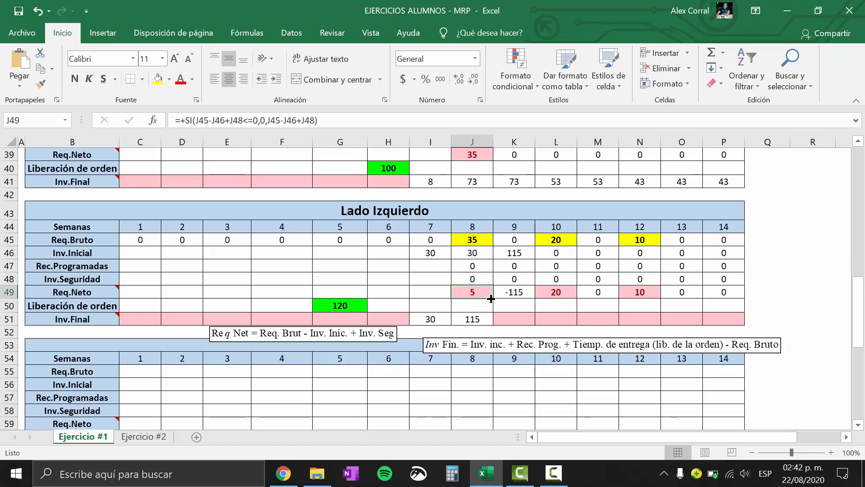
left_click_drag(491, 298, 735, 300)
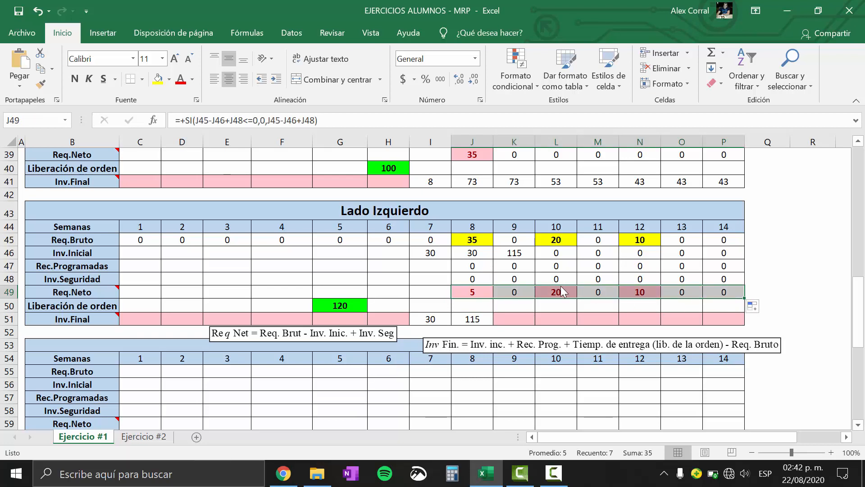
left_click(474, 256)
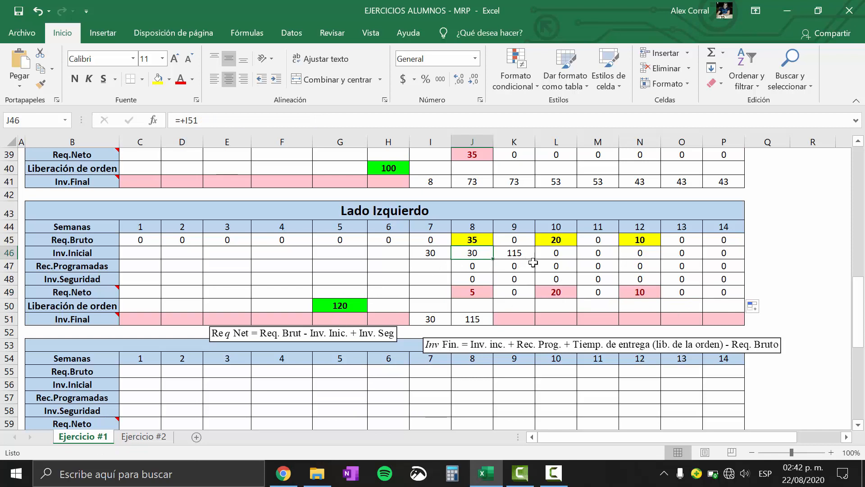
left_click(510, 292)
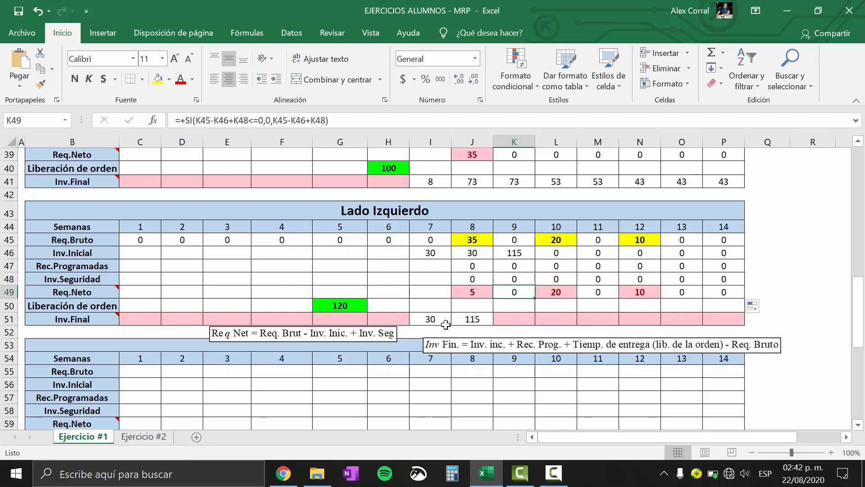
Copy Lado Izquierdo's week 8 Inv.Final formula across weeks 9 through 14
left_click(486, 319)
left_click_drag(493, 325, 732, 330)
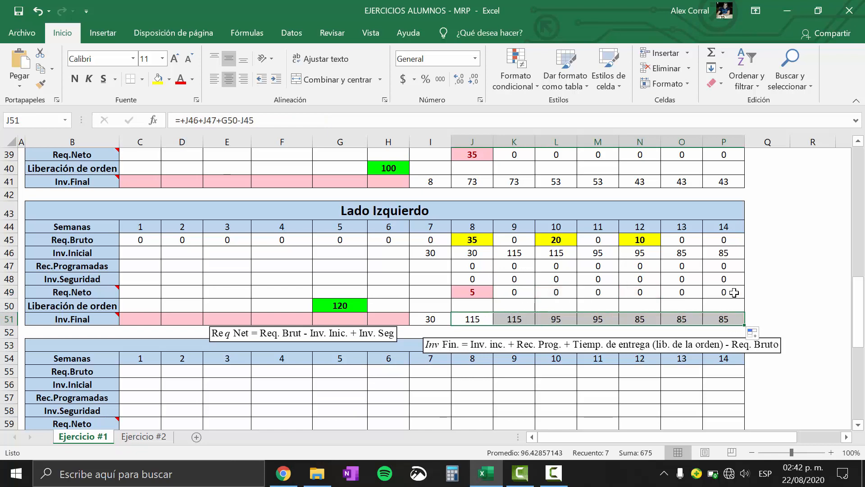
left_click(759, 282)
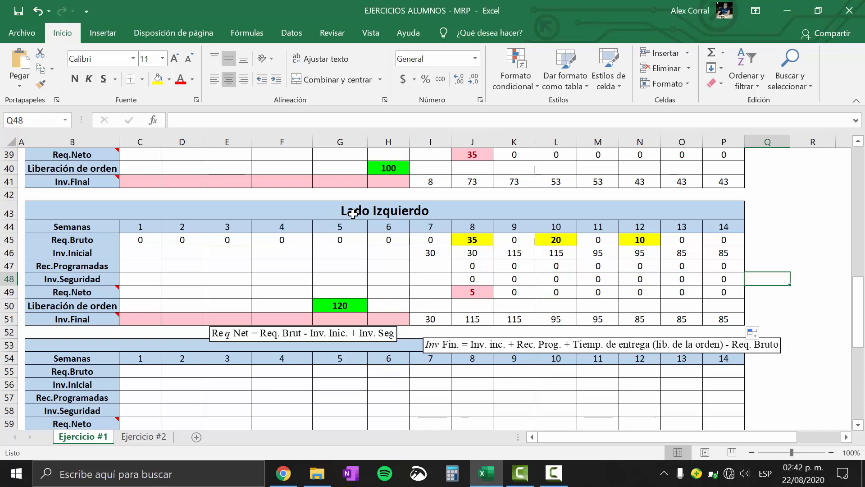
left_click(343, 305)
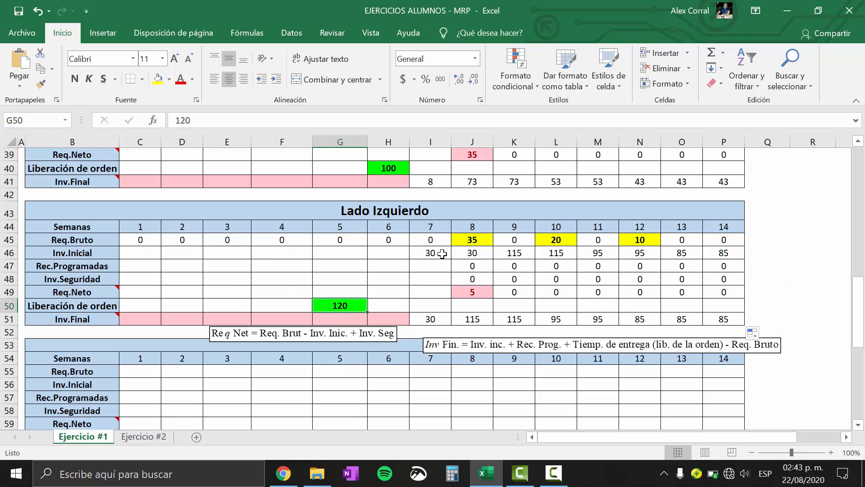
left_click_drag(432, 242, 722, 307)
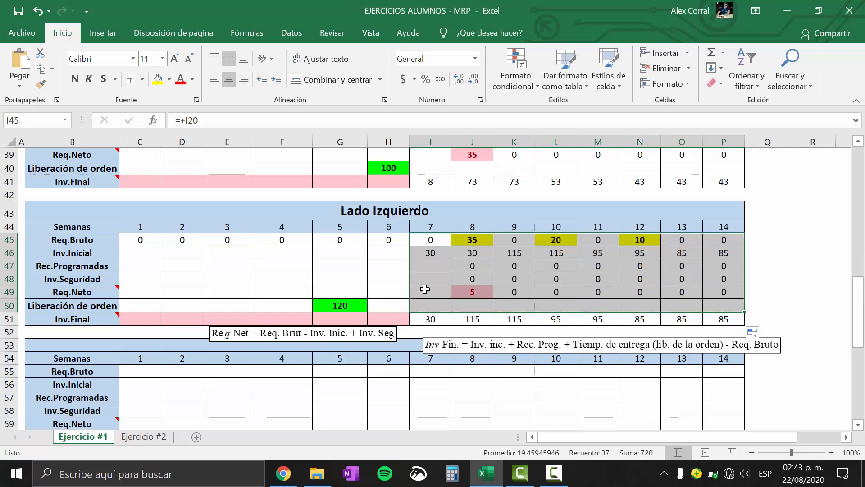
left_click(325, 264)
left_click(859, 307)
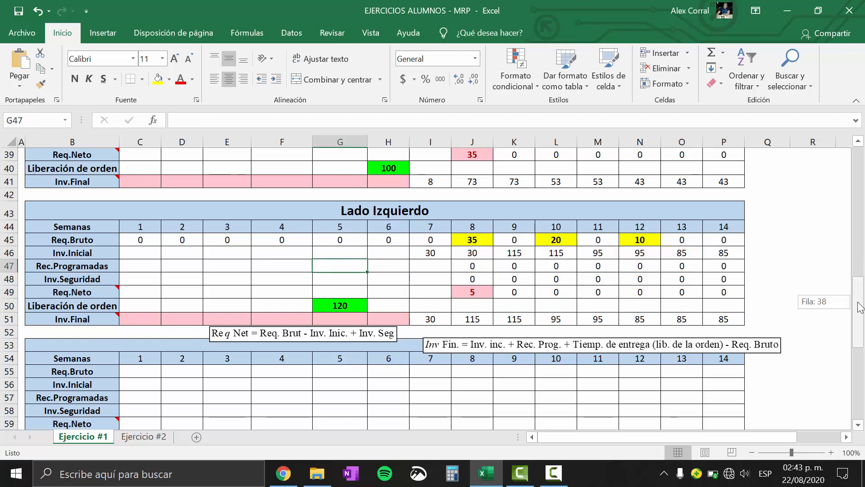
Remove the Req Net and Inv Fin. equation objects placed below the Lado Izquierdo grid
left_click(555, 350)
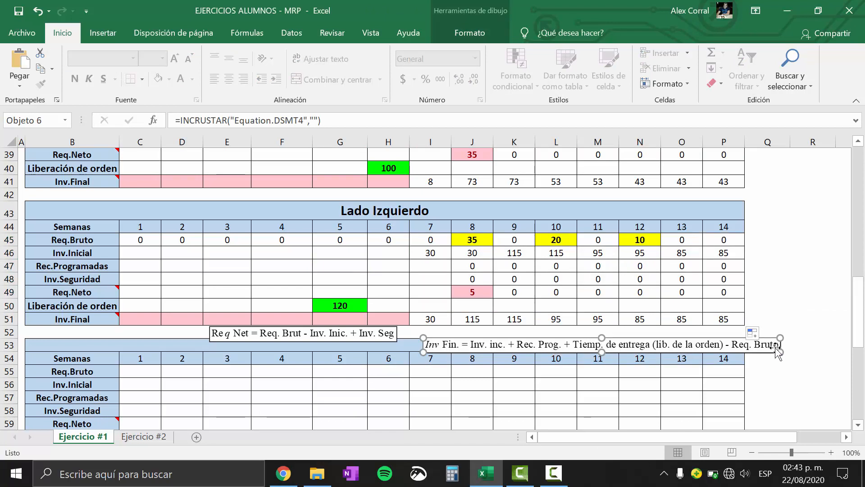
left_click(358, 345)
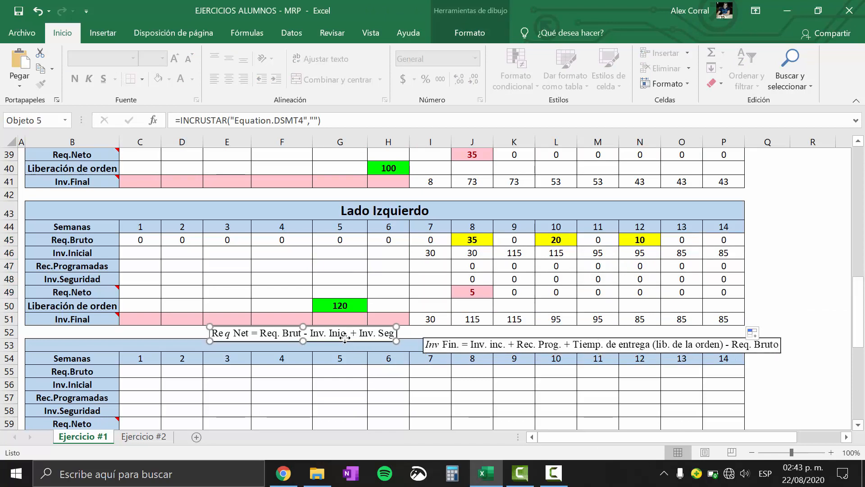
right_click(347, 343)
left_click(582, 257)
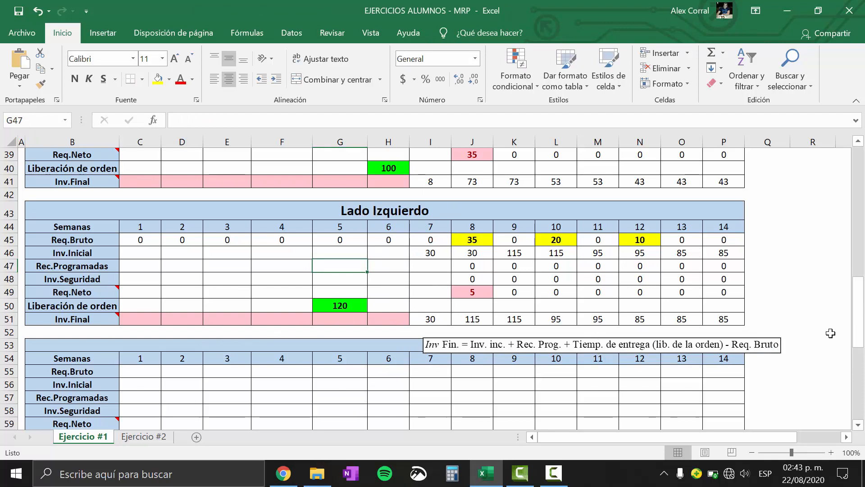
left_click(727, 353)
key("Delete")
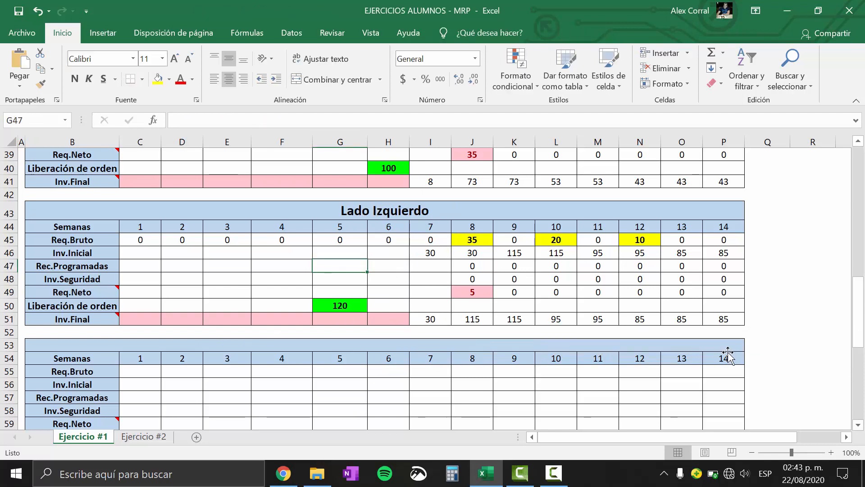
left_click(801, 324)
Clear the weekly values for Tijera and Lado Derecho in the Resumen de MRP table, keeping the part names
left_click_drag(860, 316, 863, 325)
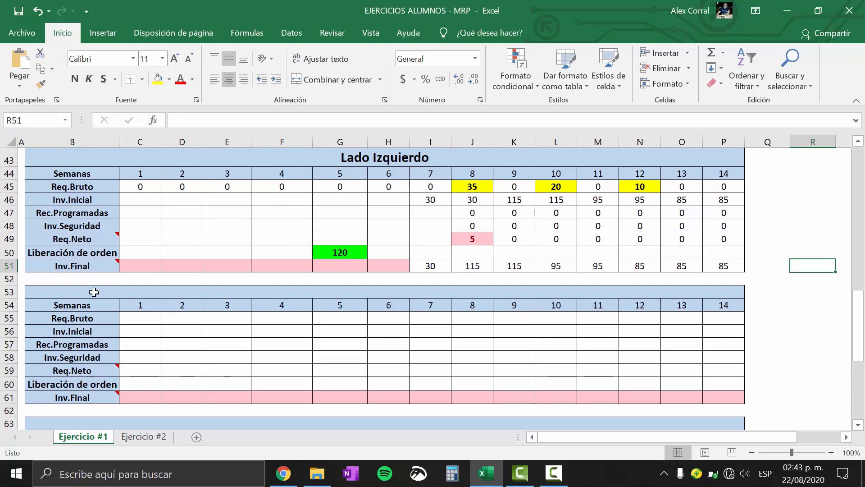
left_click_drag(94, 292, 632, 392)
left_click_drag(861, 358, 860, 410)
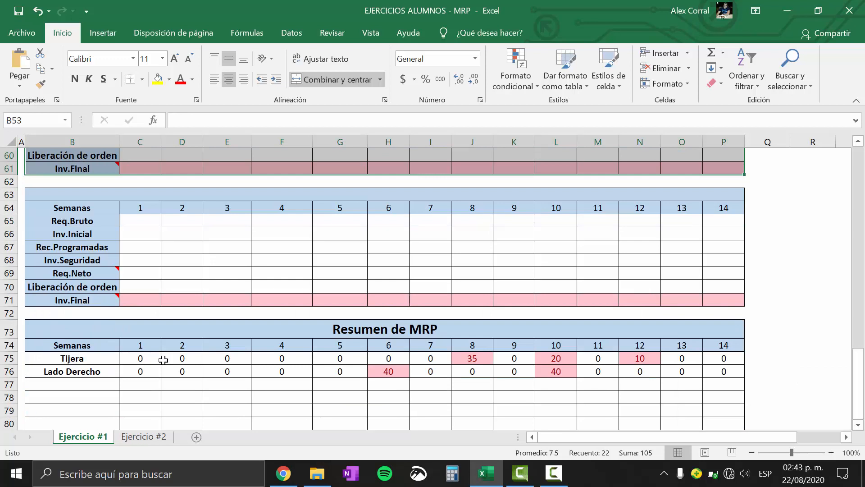
left_click_drag(141, 358, 744, 388)
key("Delete")
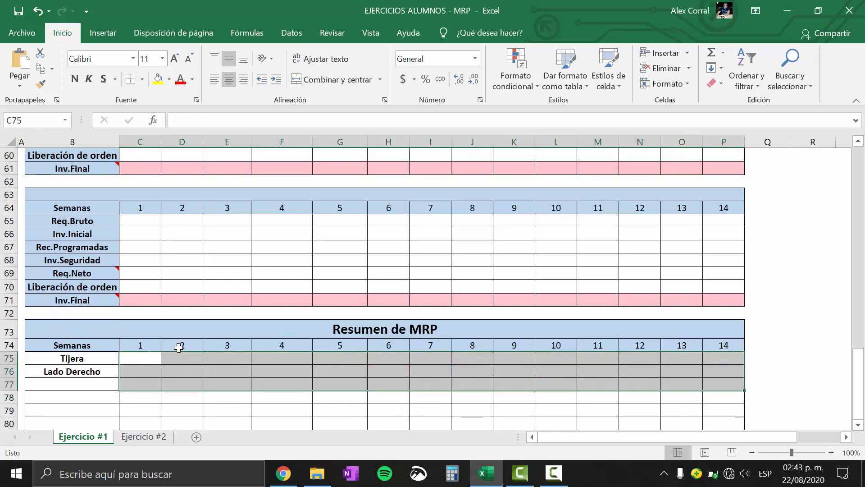
Link Tijera's Resumen de MRP row to its Liberación de orden row, starting with +C20 and filling through week 14, and check the source releases
left_click(153, 361)
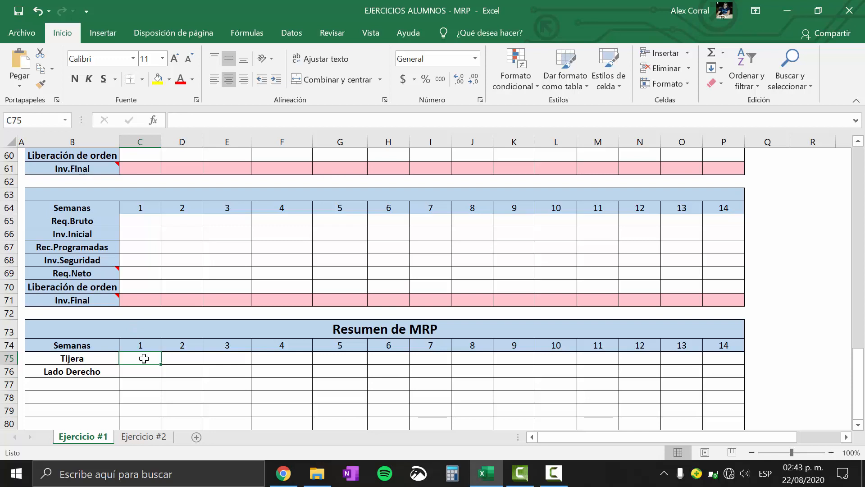
type("+")
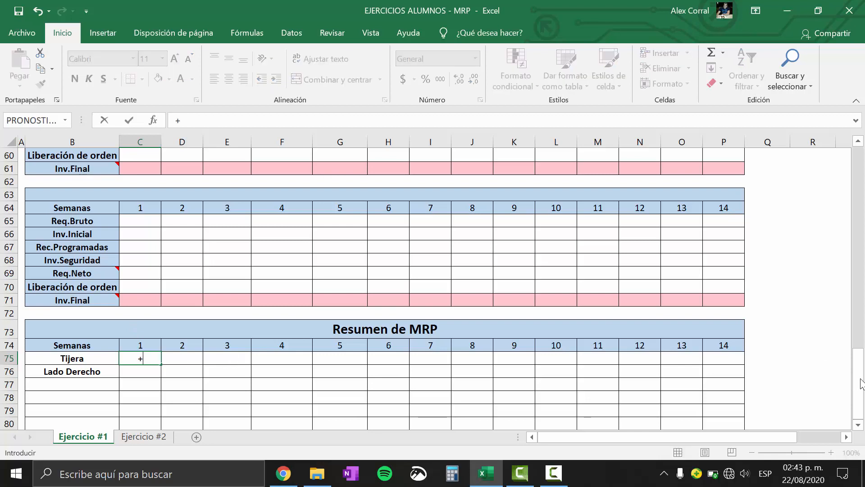
left_click_drag(860, 383, 863, 244)
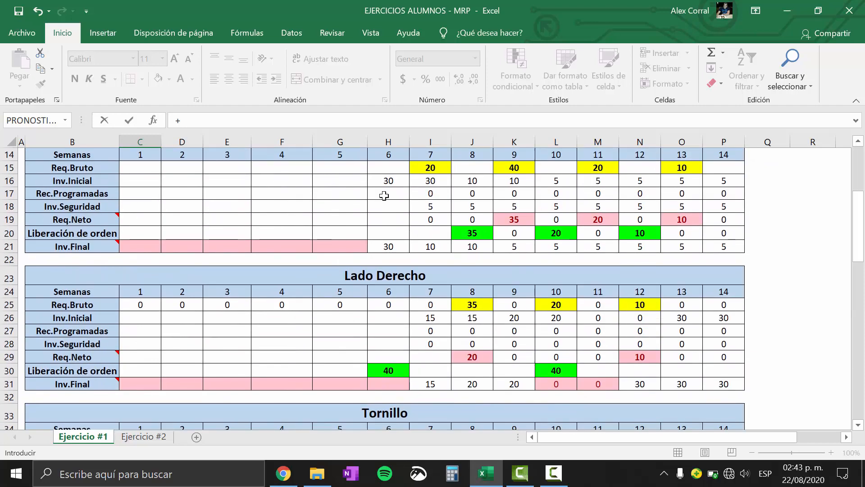
left_click(135, 229)
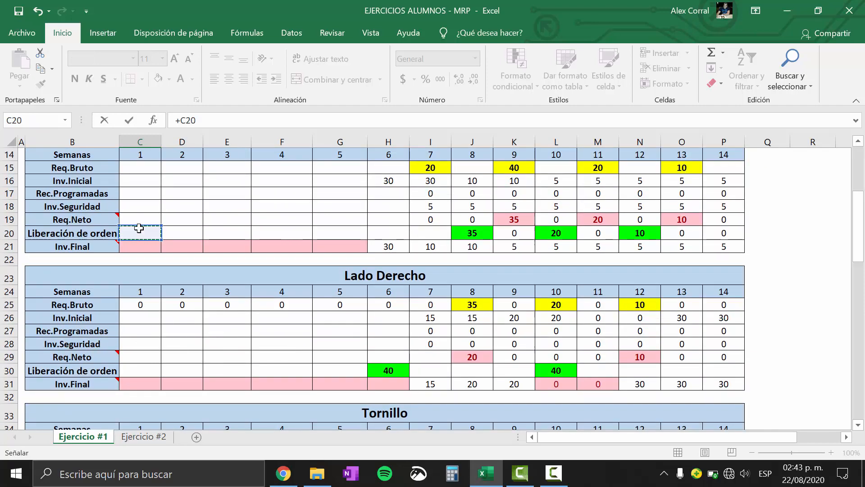
key("Return")
left_click(143, 411)
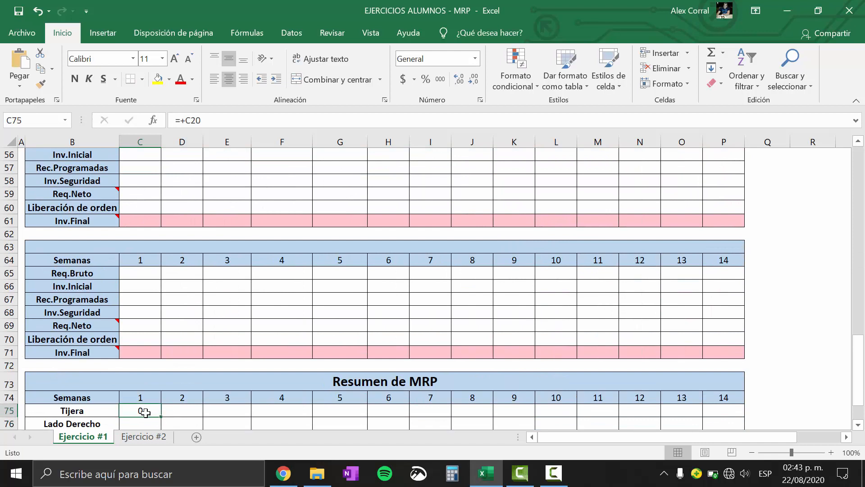
left_click_drag(163, 416, 724, 409)
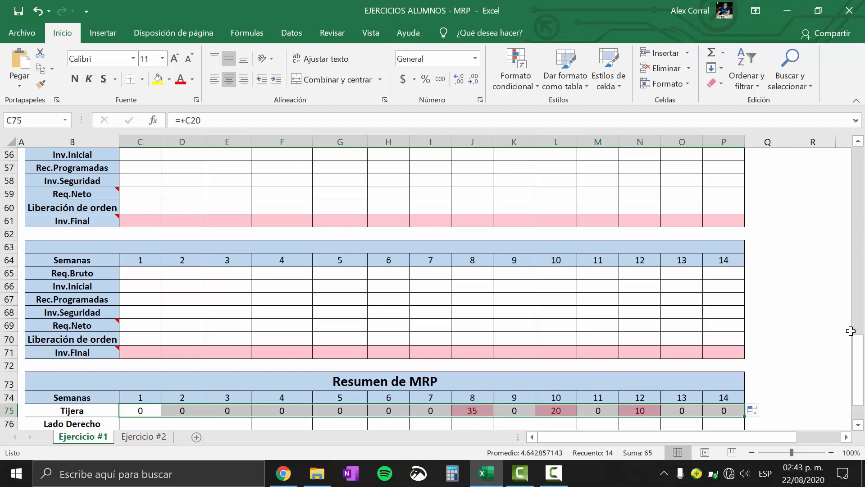
left_click_drag(860, 354, 862, 179)
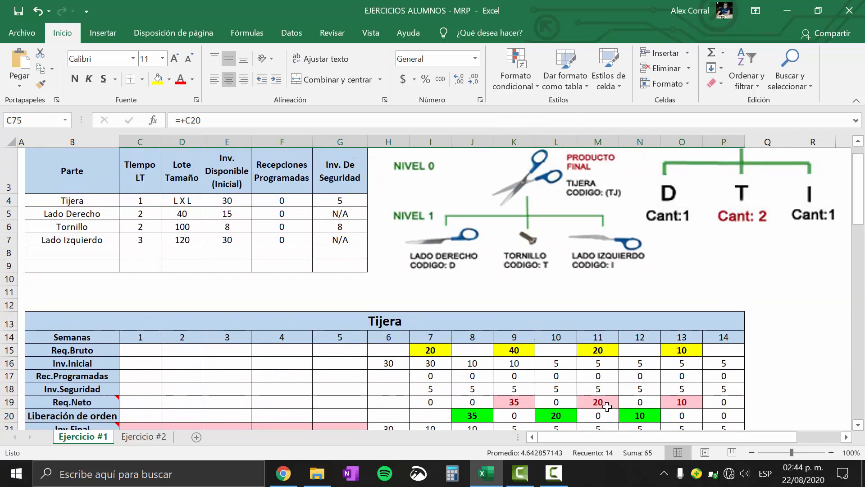
left_click(463, 415)
left_click(570, 412)
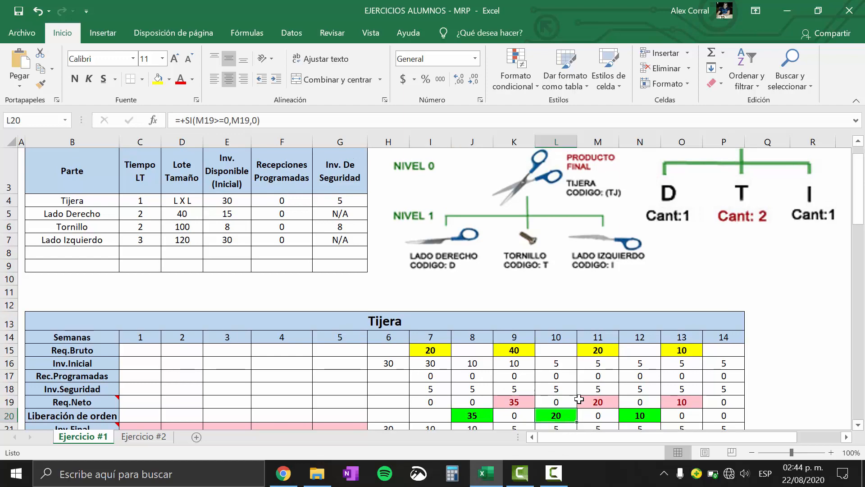
Link Lado Derecho's Resumen de MRP row to its Liberación de orden row, starting with +C30 in week 1 and filling through week 14
left_click_drag(861, 183, 859, 395)
left_click(128, 370)
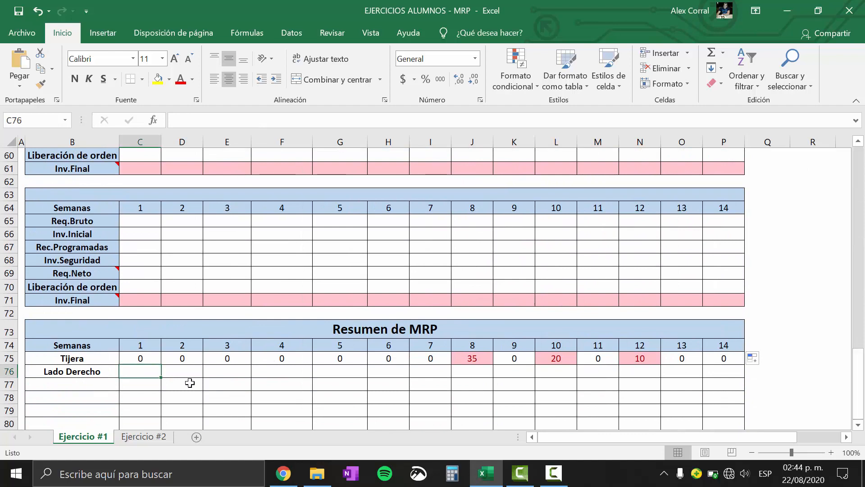
type("+")
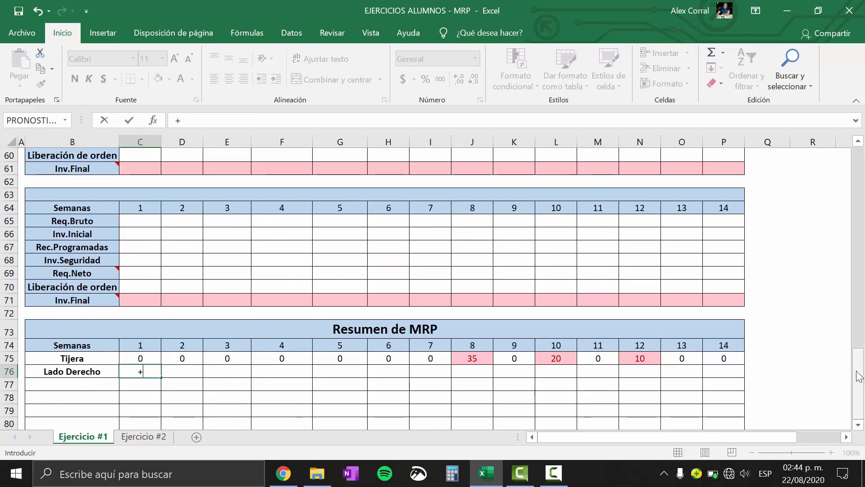
left_click_drag(858, 370, 859, 321)
left_click_drag(864, 253, 864, 253)
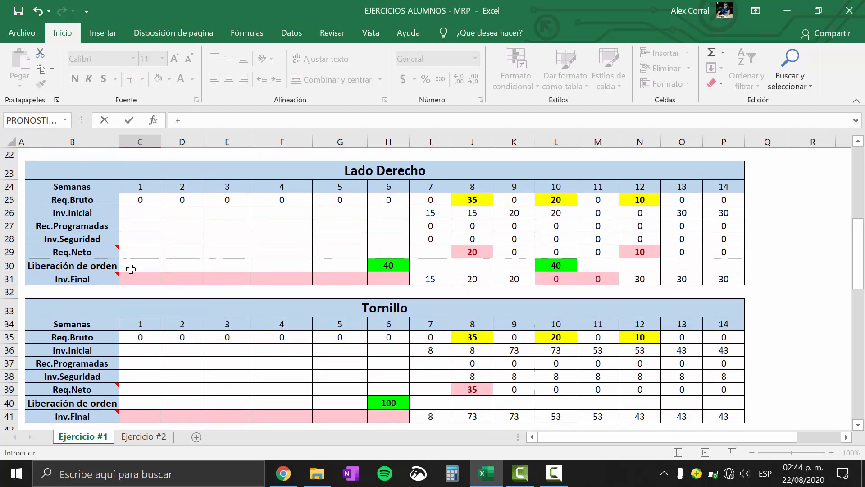
left_click(136, 268)
key("Return")
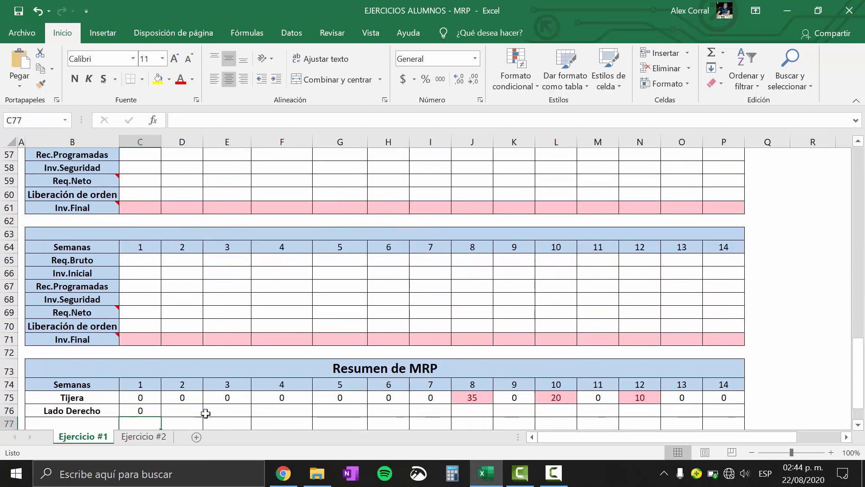
left_click(139, 411)
left_click_drag(159, 415, 723, 412)
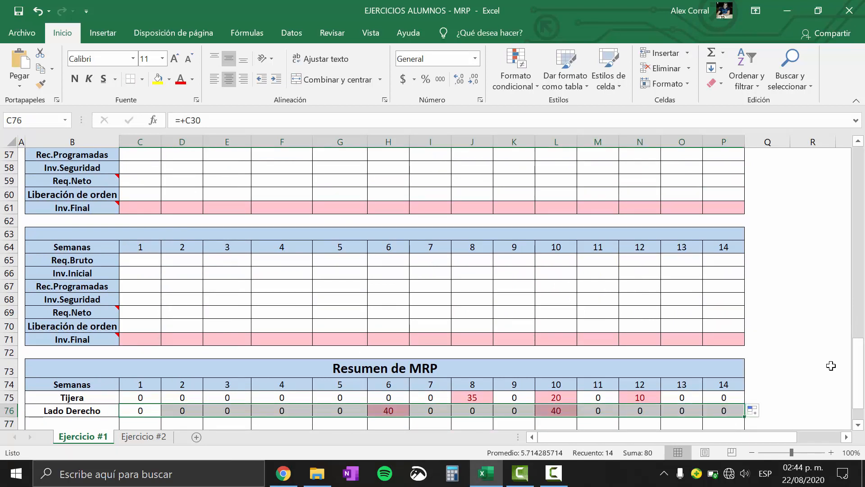
Add Tornillo as the third part name in Resumen de MRP by referencing its grid title in B33
left_click_drag(864, 370, 864, 381)
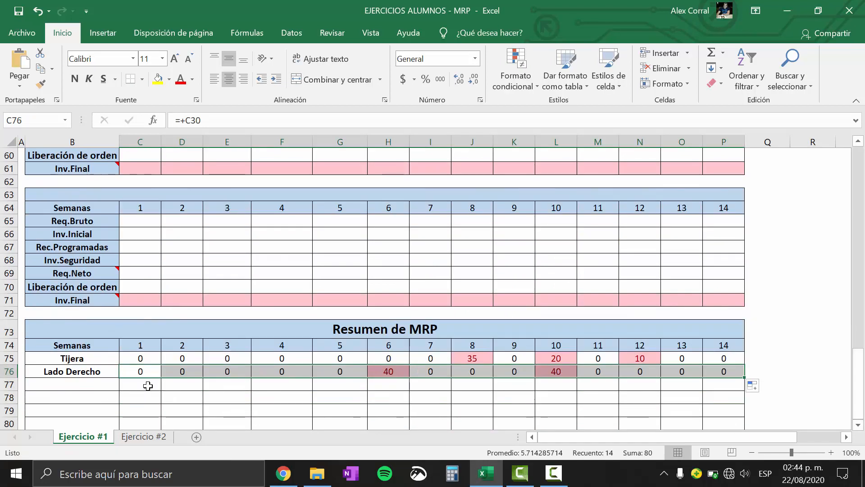
left_click(68, 386)
type("+")
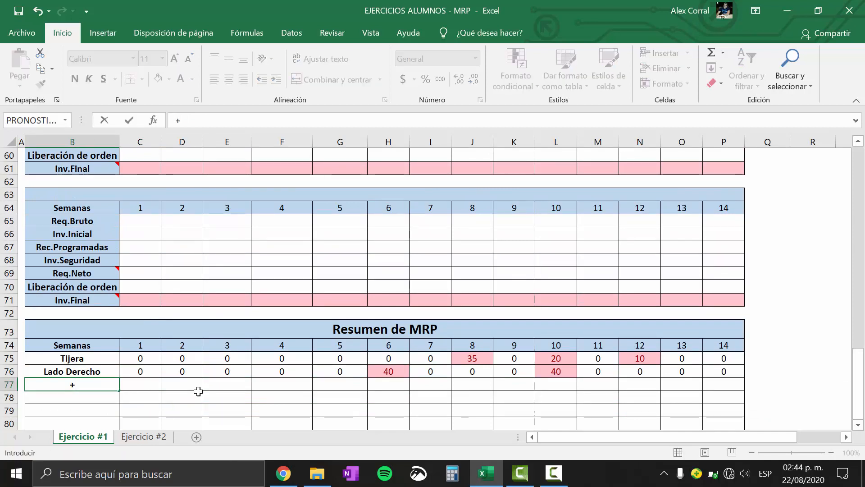
left_click_drag(864, 394, 861, 289)
left_click(428, 199)
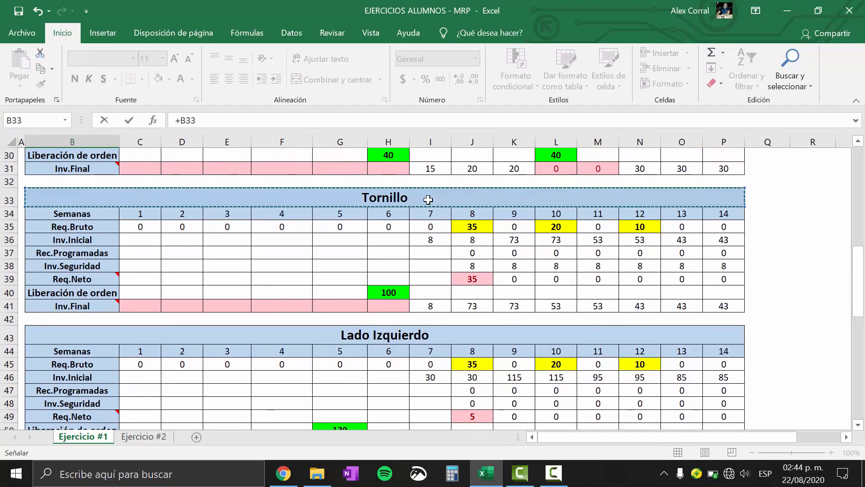
key("Escape")
Link Tornillo's week 1 cell in Resumen de MRP to its week 1 Liberación de orden in C40
left_click(146, 408)
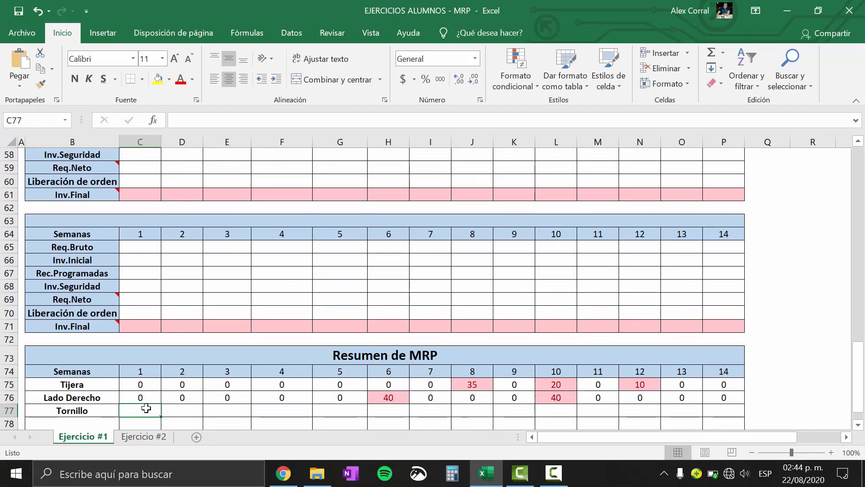
type("+")
left_click_drag(862, 360, 864, 279)
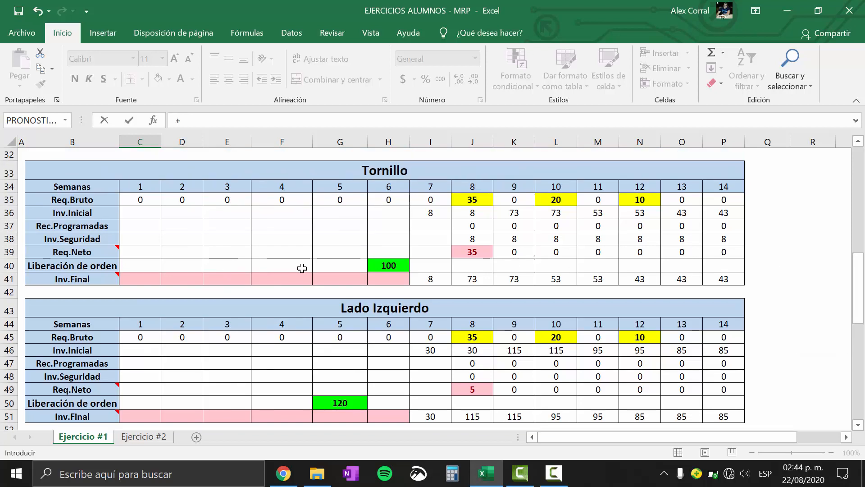
left_click(135, 266)
key("Return")
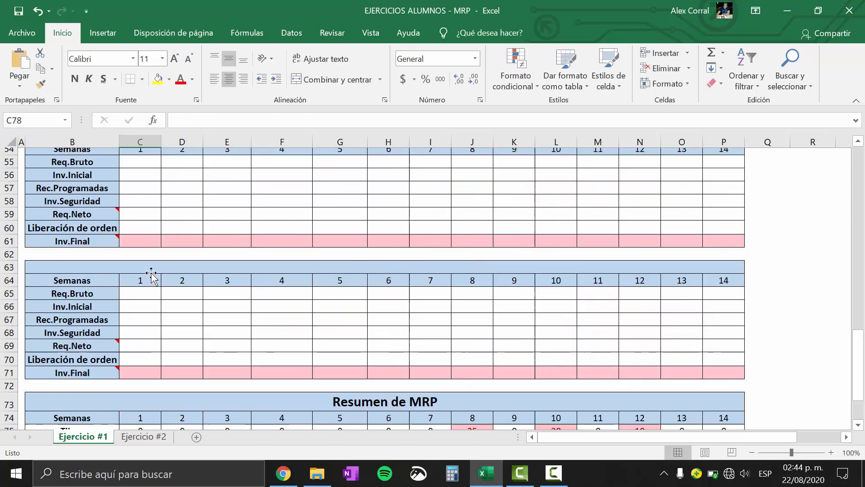
Fill Tornillo's week 1 formula in Resumen de MRP across the row through week 14
left_click_drag(860, 350, 861, 358)
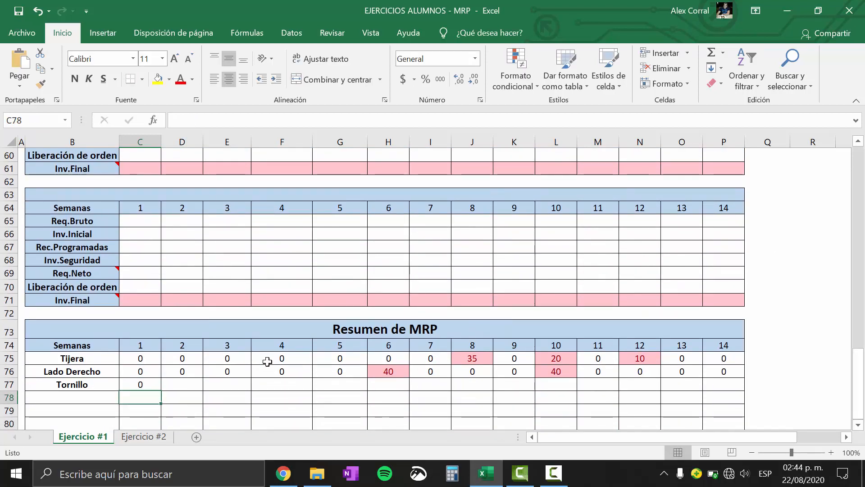
left_click(152, 384)
left_click_drag(161, 390, 732, 384)
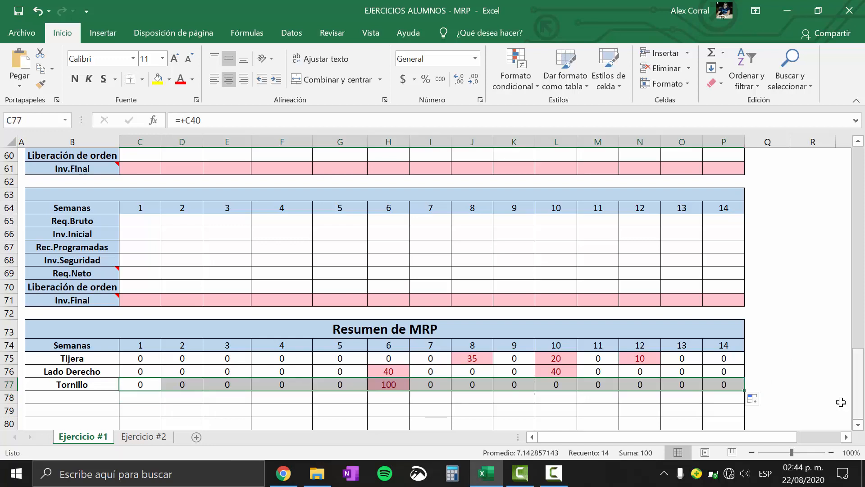
Add Lado Izquierdo as the fourth part name in Resumen de MRP by referencing its grid title in B43
left_click(71, 400)
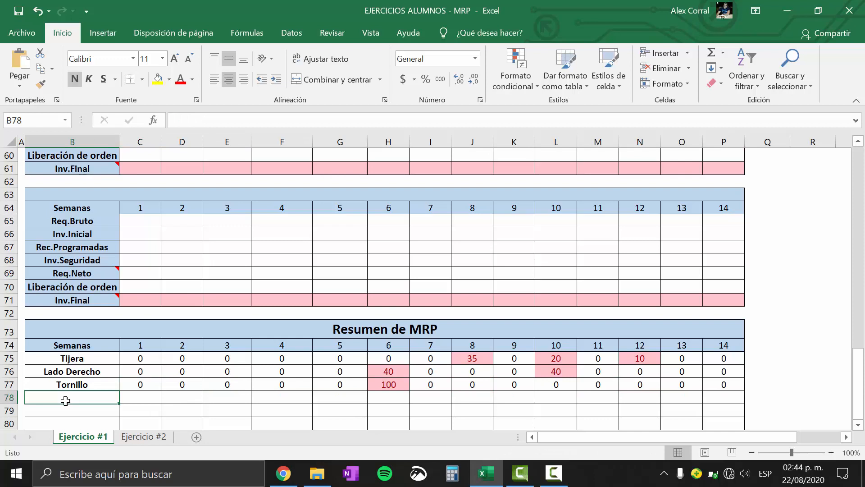
type("+")
left_click_drag(863, 392, 863, 331)
left_click(492, 158)
key("Return")
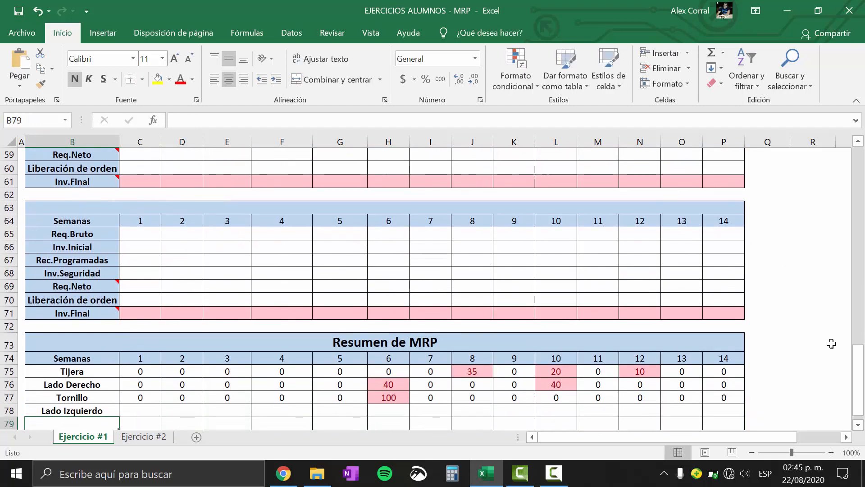
Link Lado Izquierdo's Resumen de MRP row to its Liberación de orden row, starting with +C50 in week 1 and filling through week 14
left_click_drag(864, 386, 863, 389)
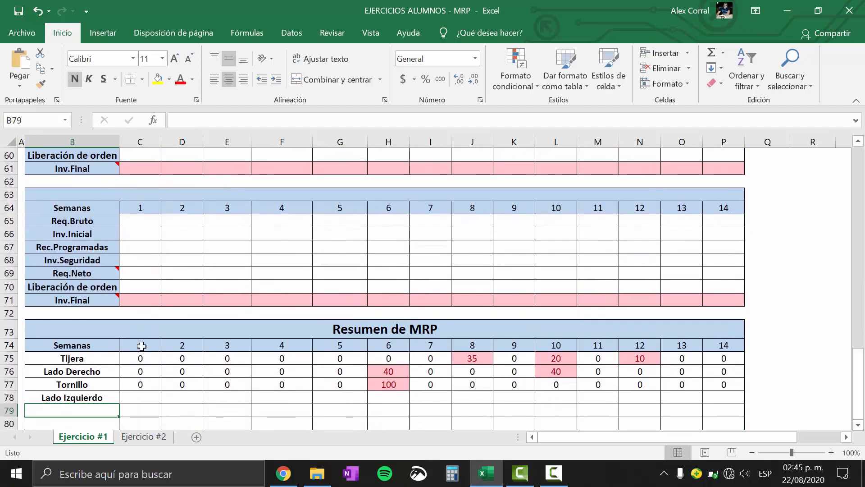
left_click(128, 398)
type("+")
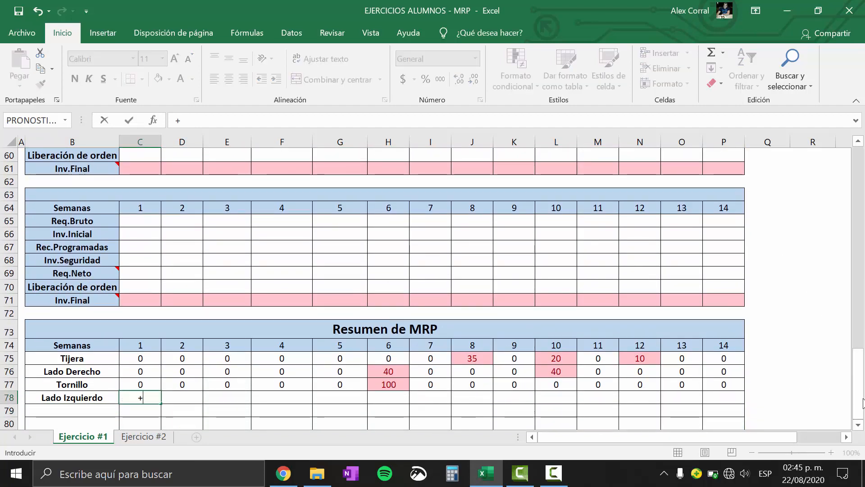
left_click_drag(863, 403, 863, 334)
left_click(129, 290)
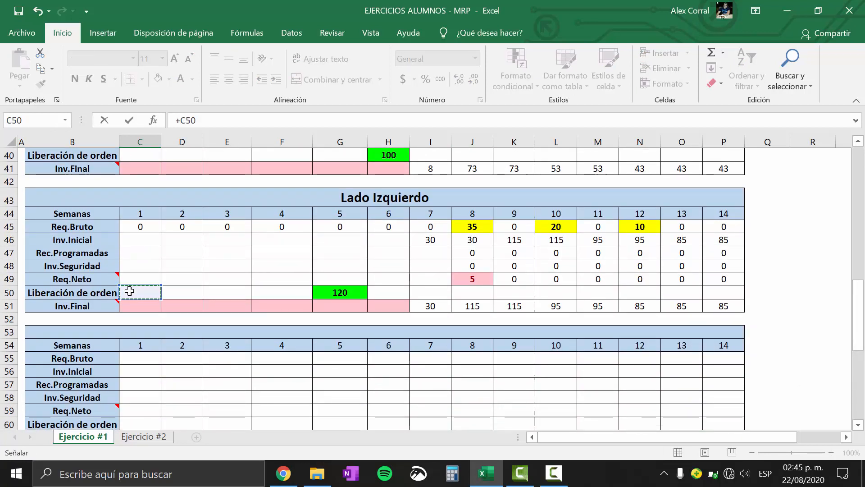
key("Return")
left_click_drag(859, 356, 859, 361)
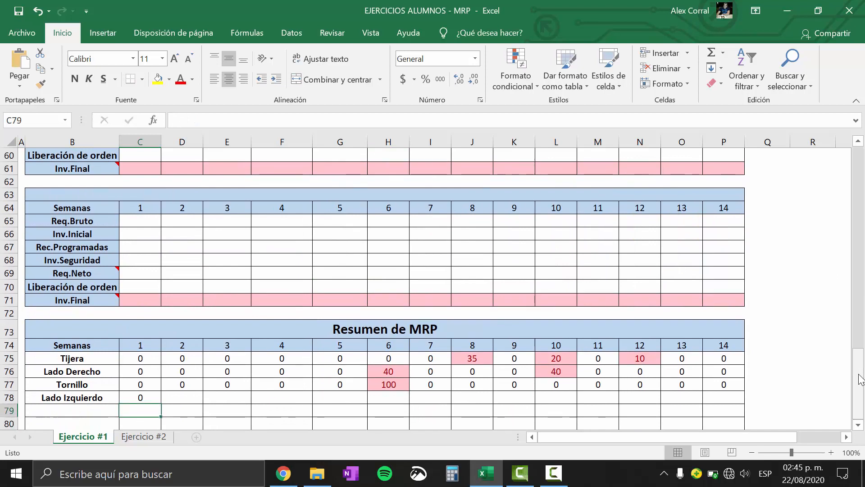
left_click(139, 396)
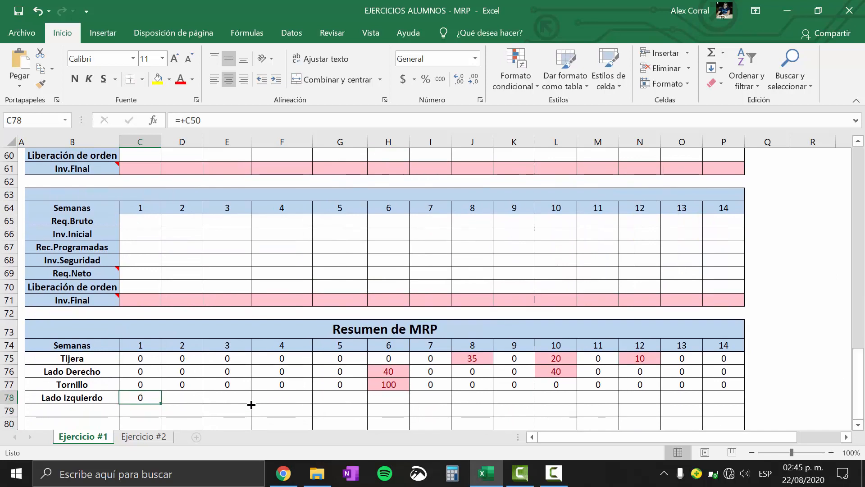
left_click_drag(252, 404, 741, 399)
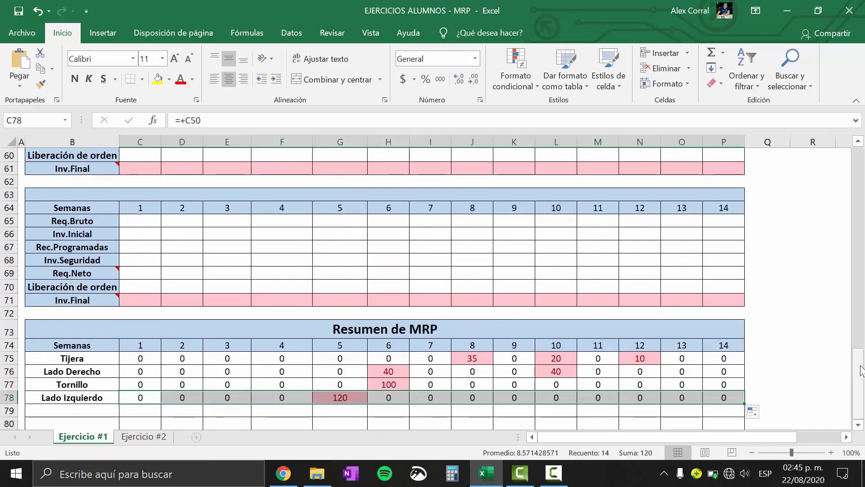
left_click(775, 314)
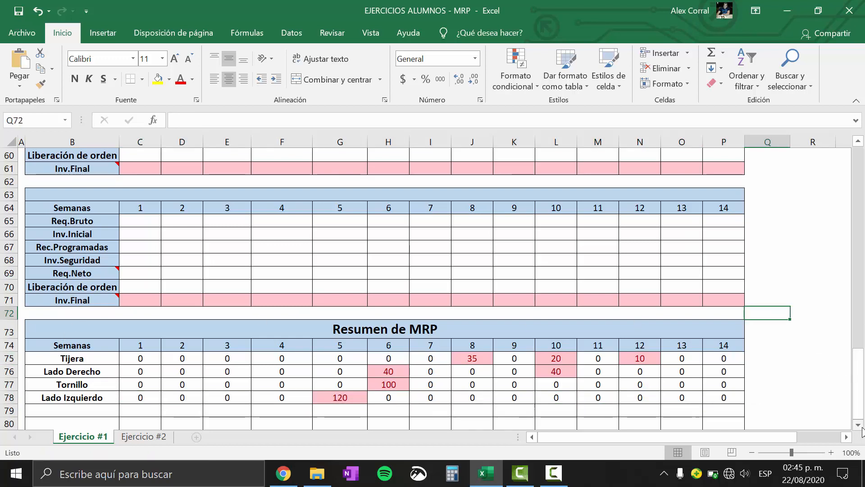
Review the order releases of all four parts in Resumen de MRP, highlighting the whole block and the Lado Derecho row
scroll(258, 237, "down", 1)
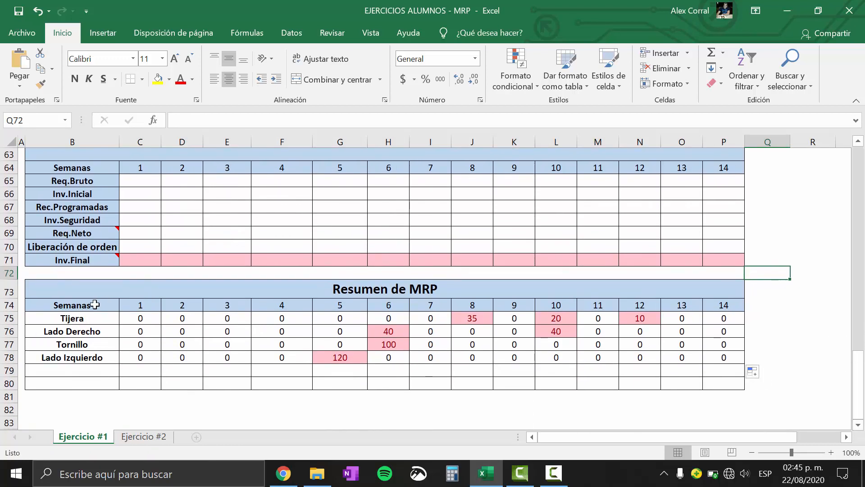
left_click_drag(70, 318, 714, 358)
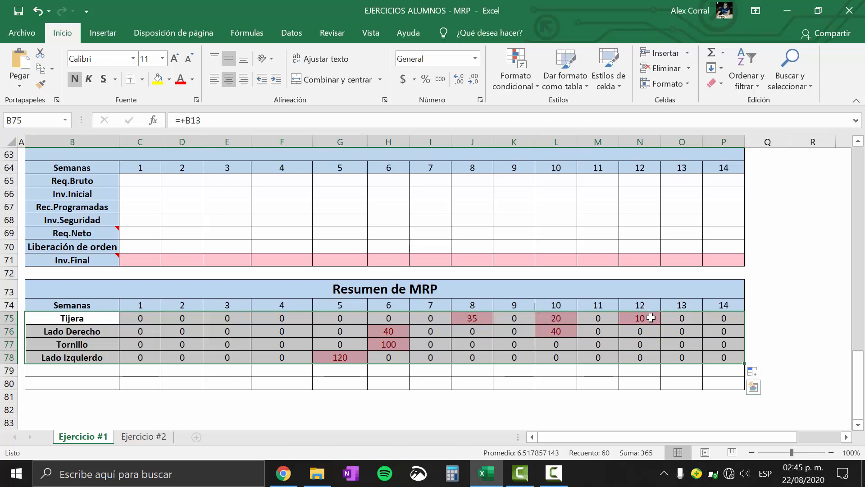
left_click(10, 331)
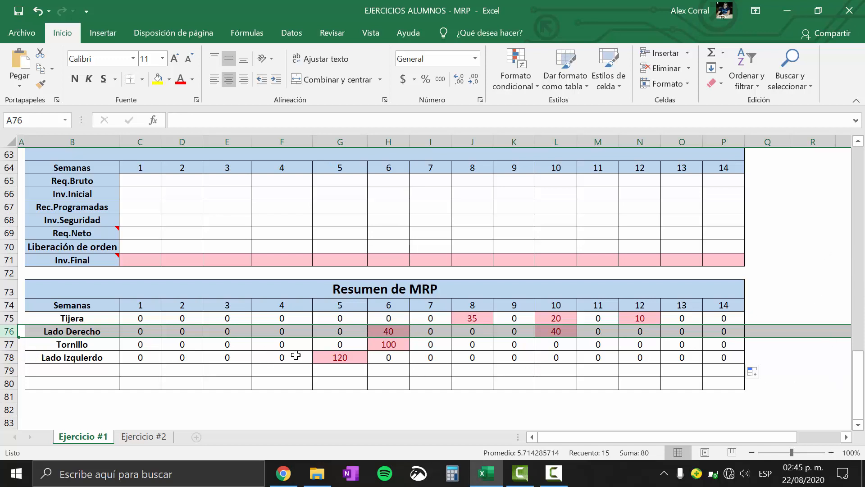
left_click(272, 383)
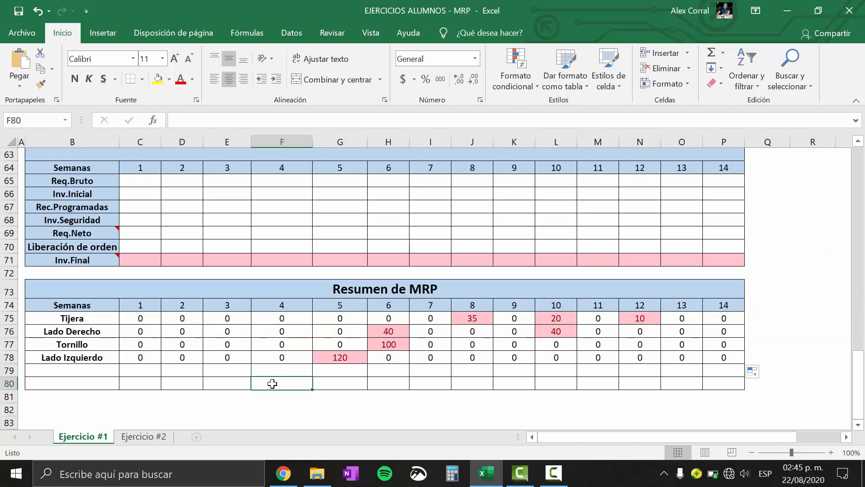